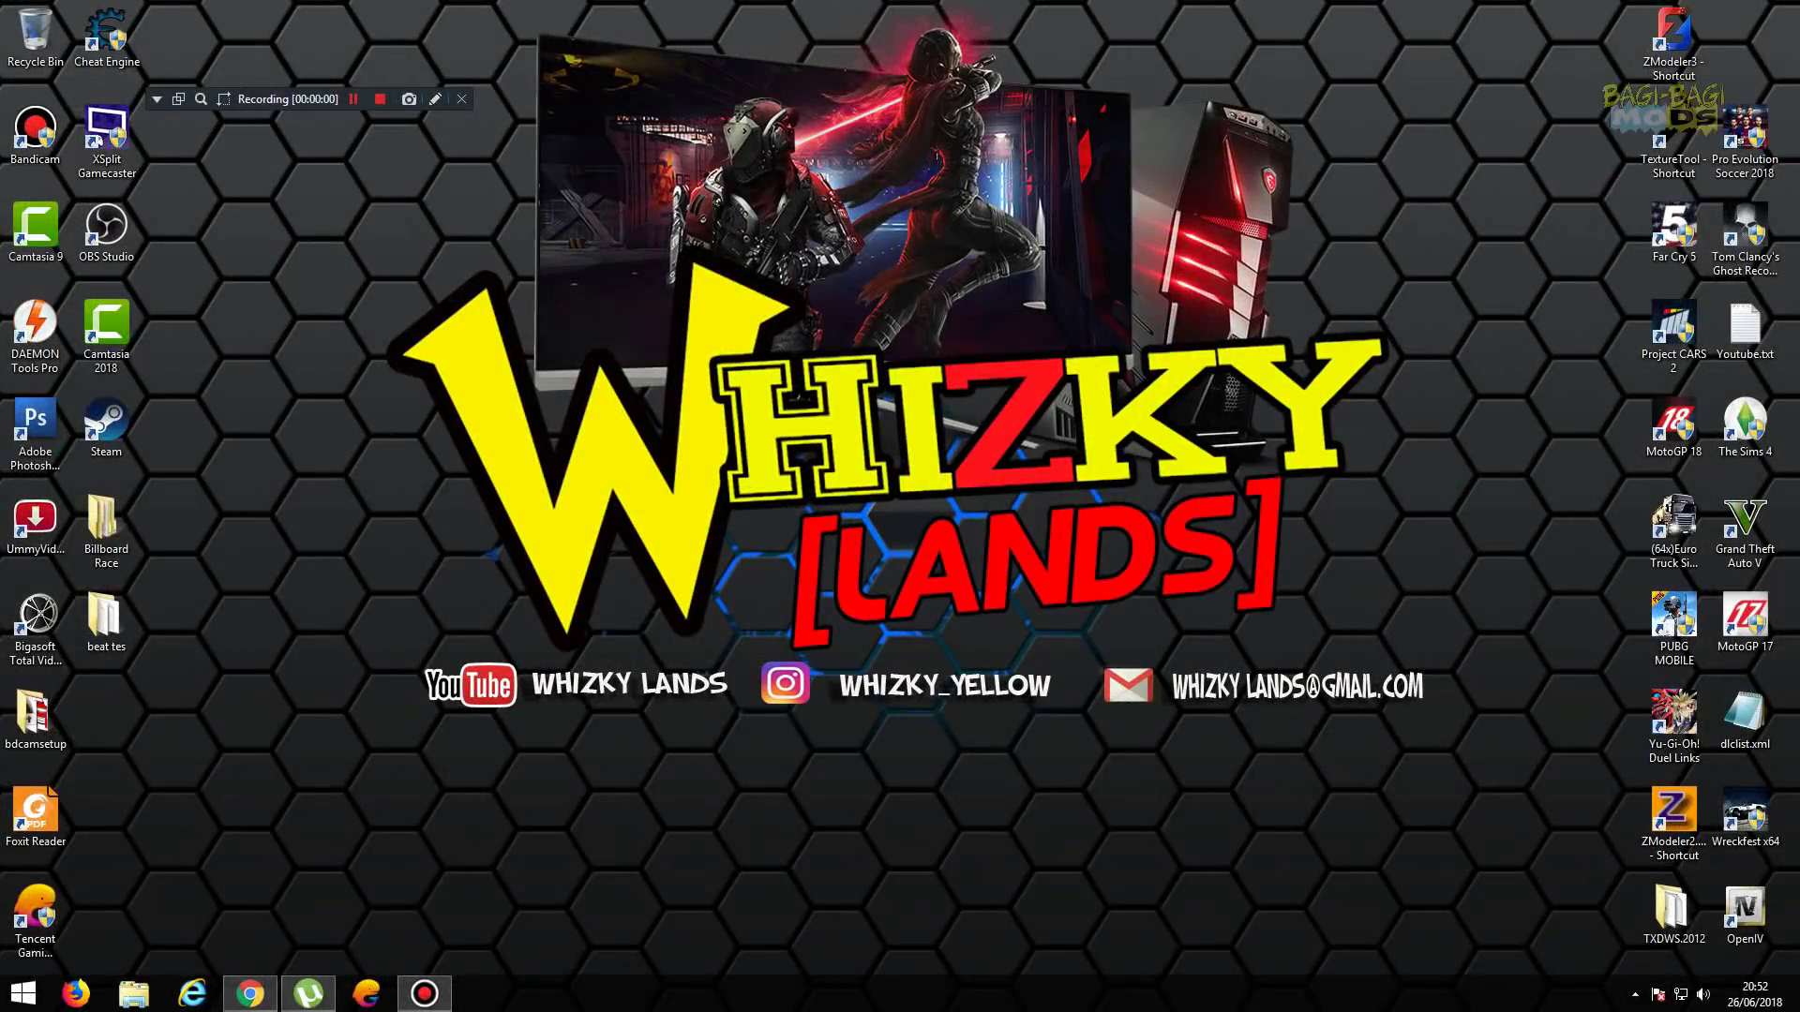
Step: Switch to Chrome and search the web for "gta5mods"
click(251, 993)
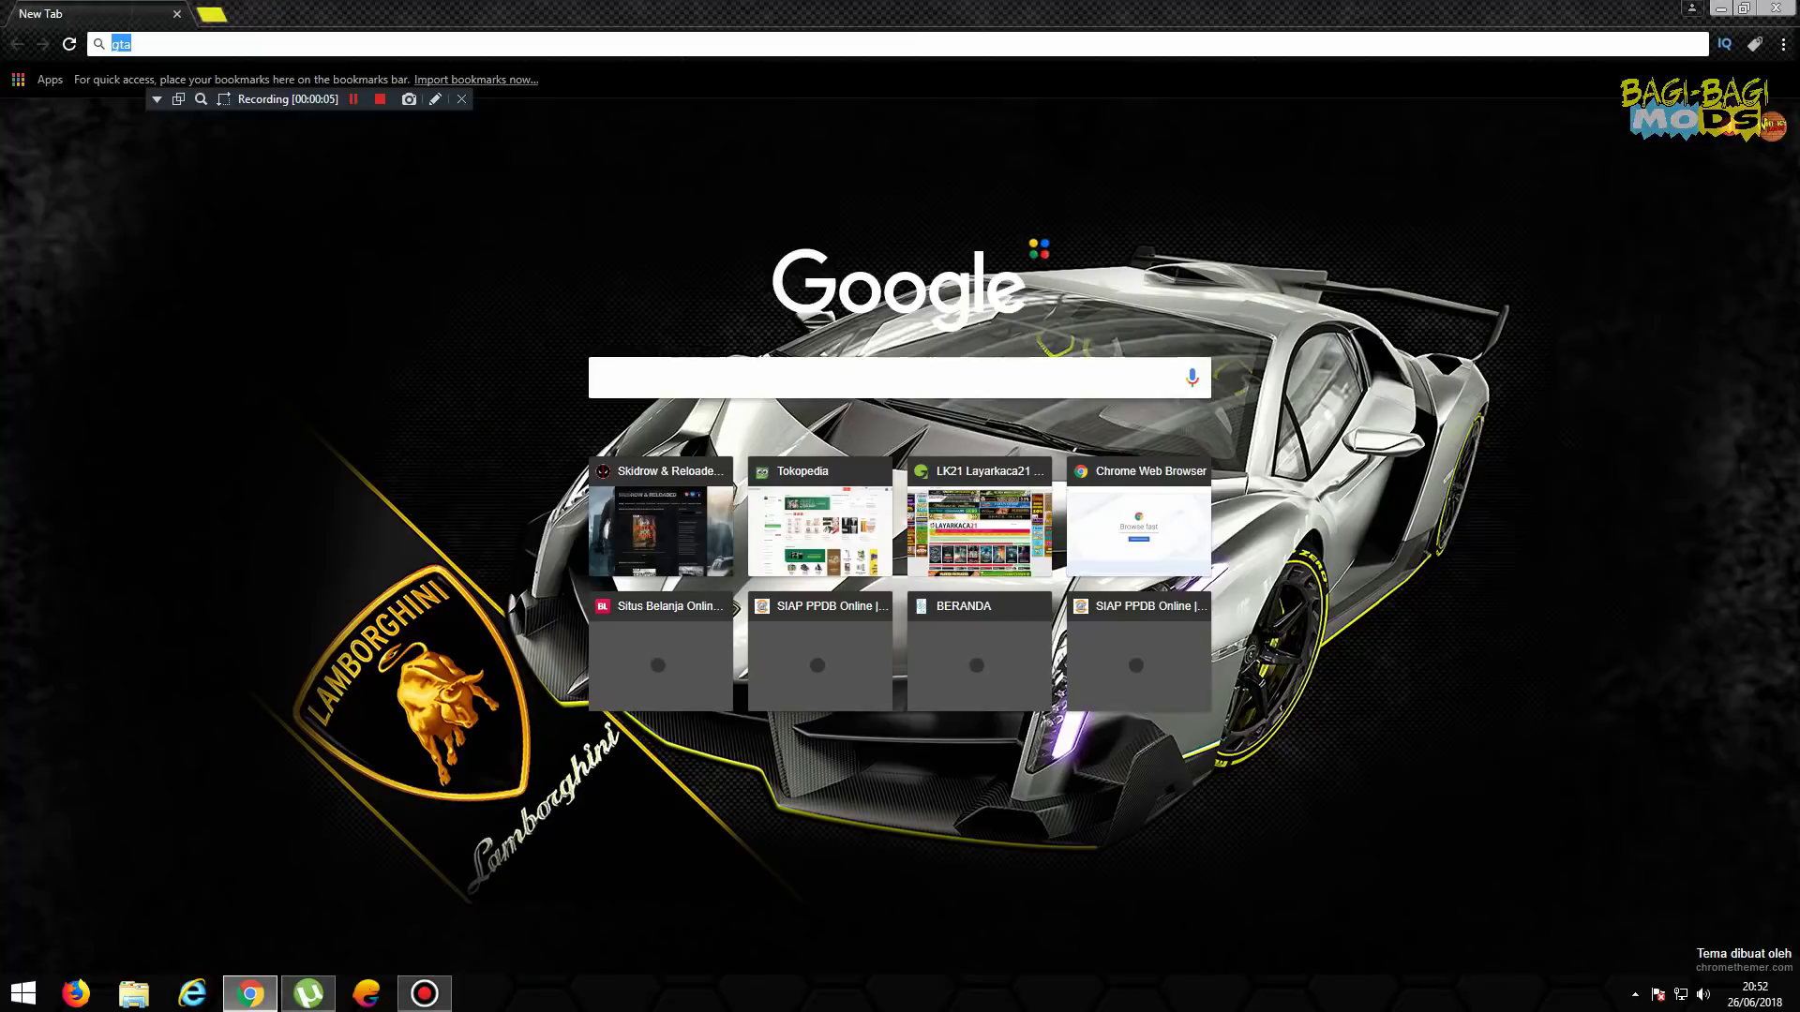
text(gta)
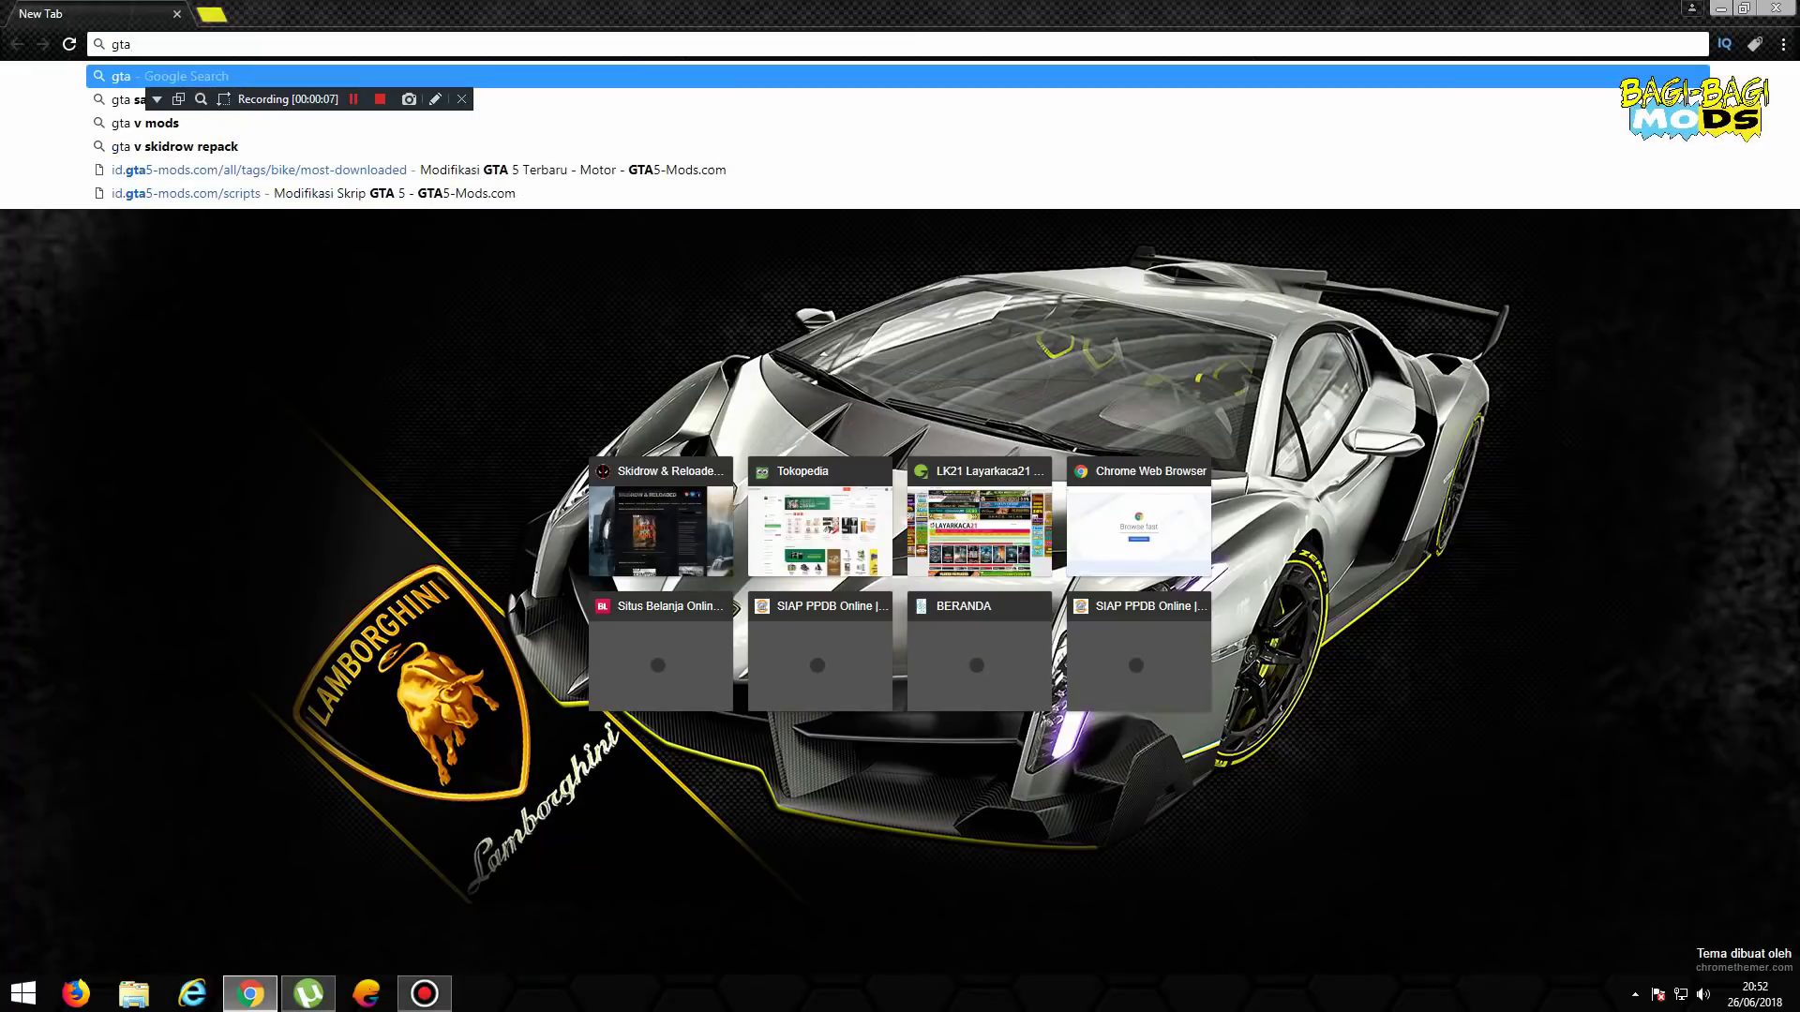
text(5mods)
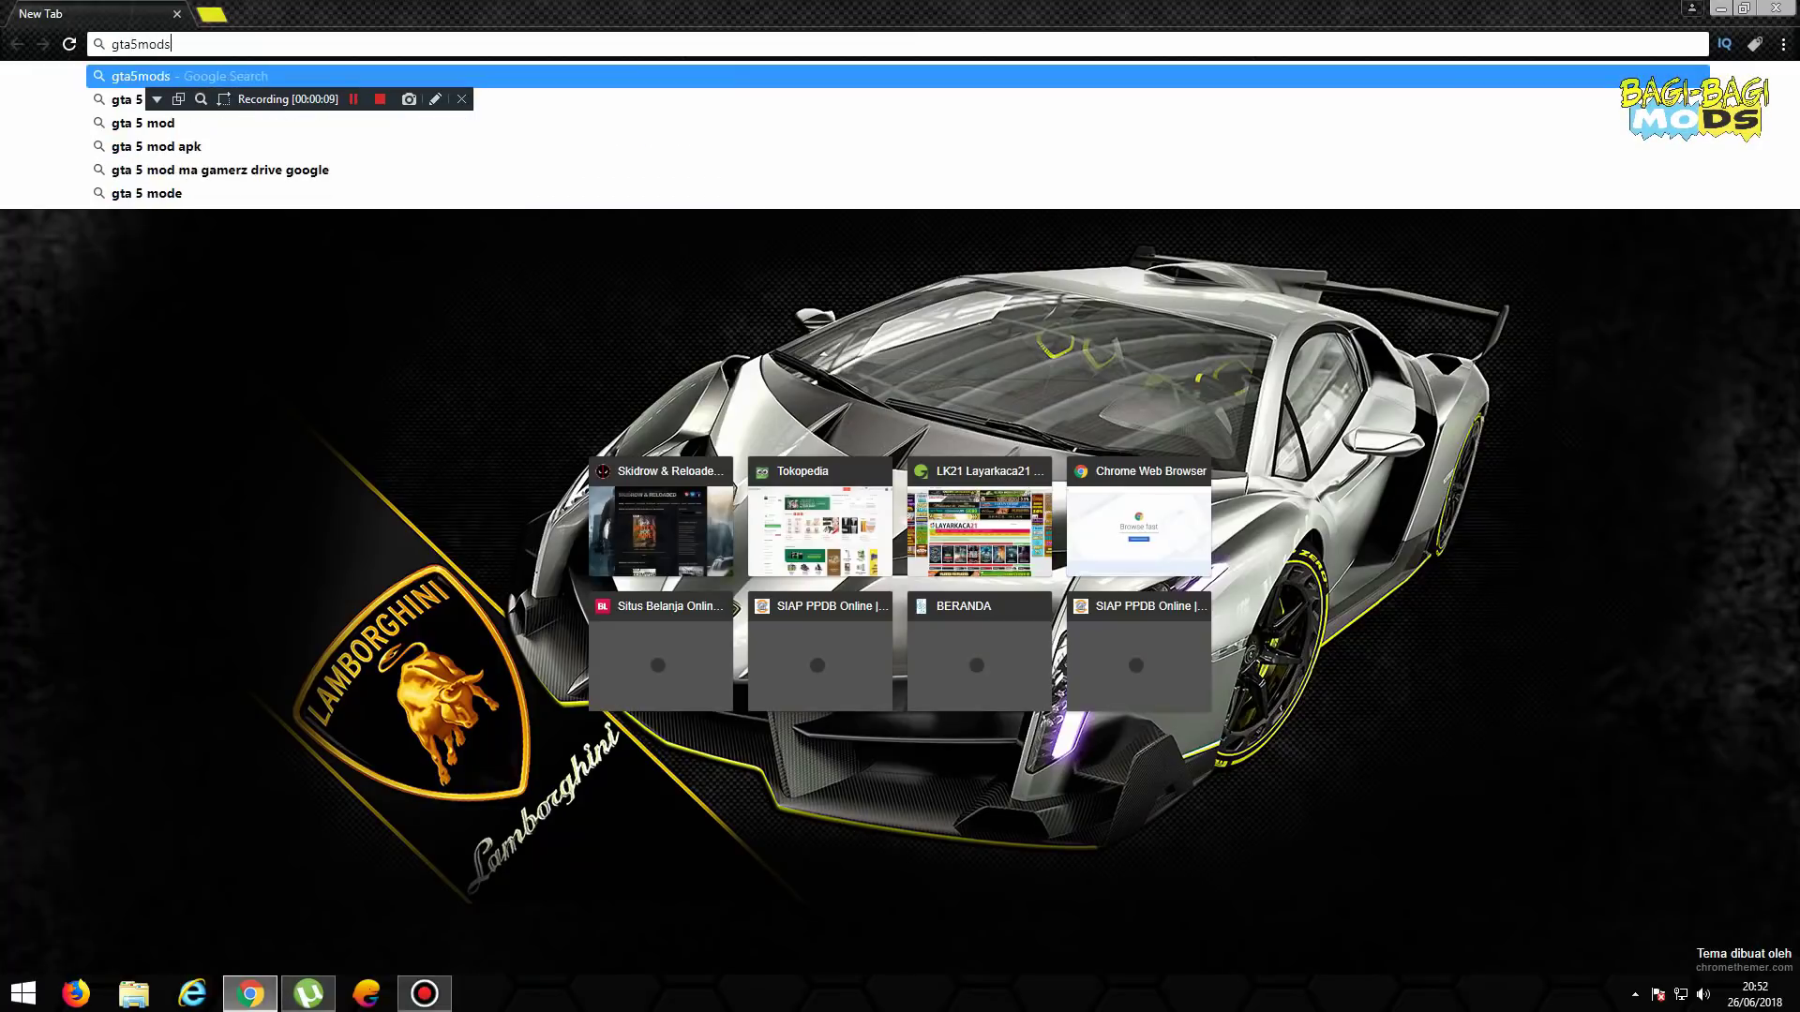
key(Return)
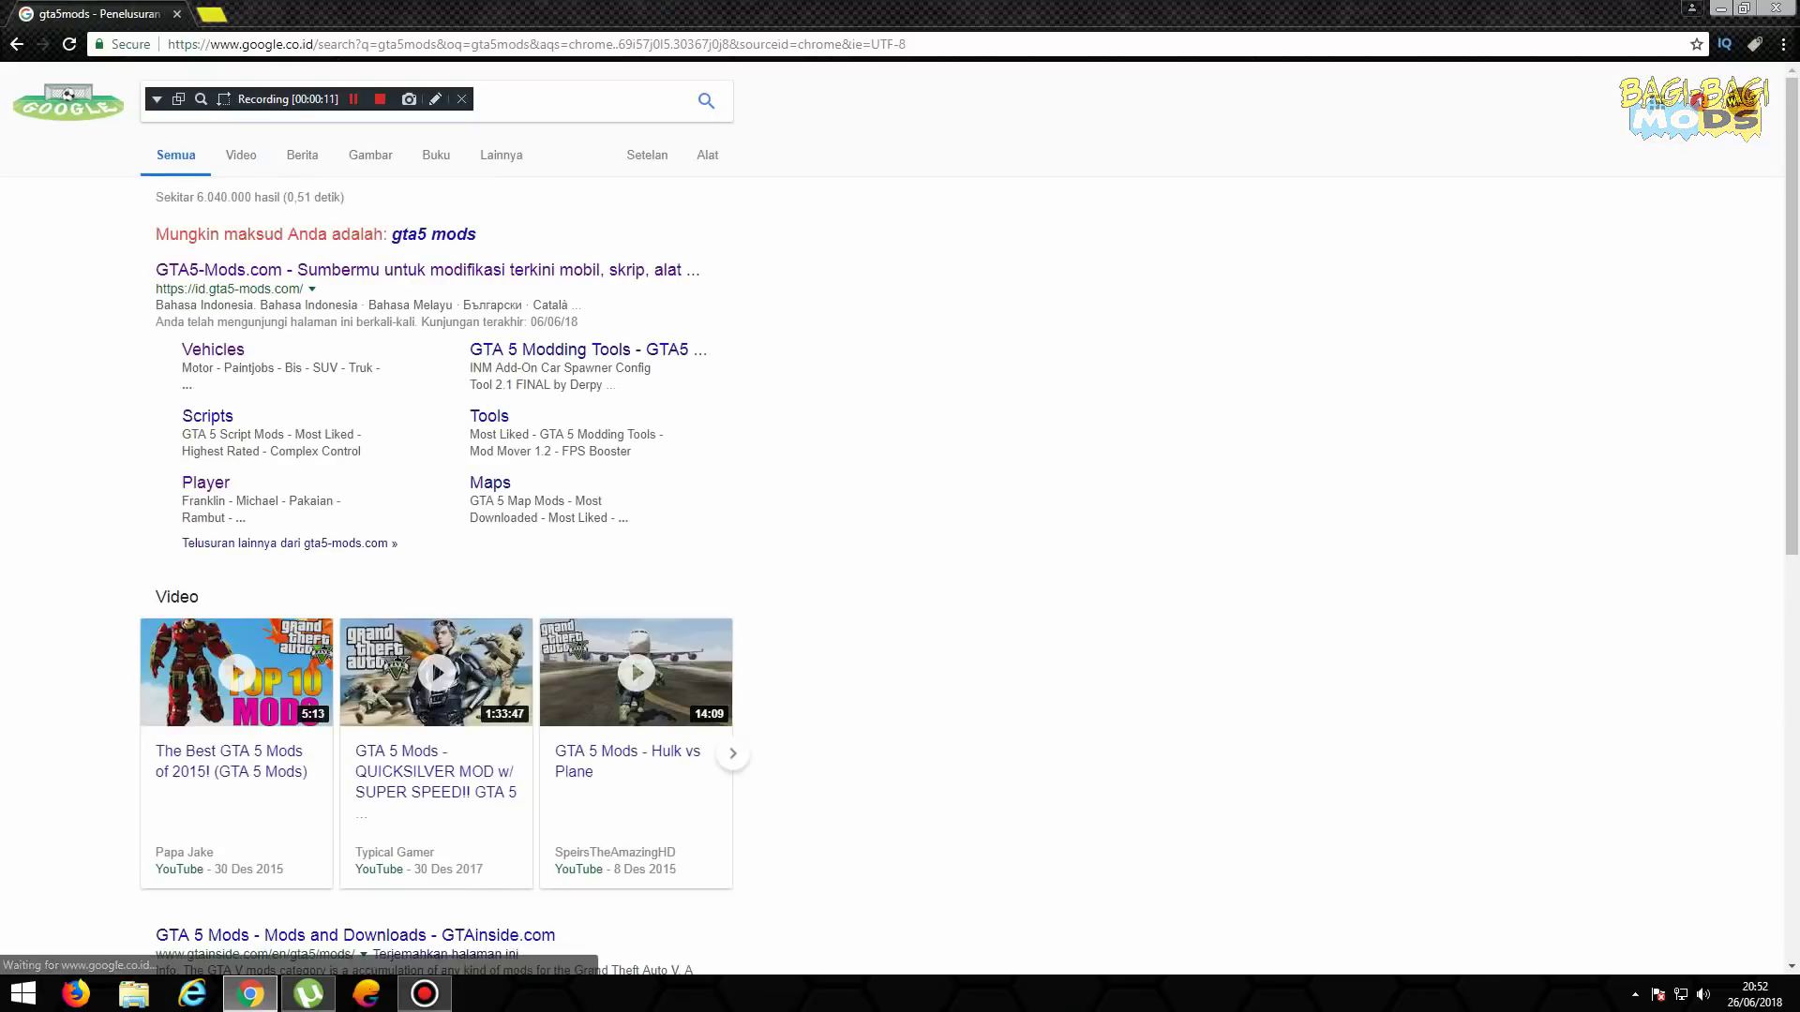
Step: Hide the Bandicam recording toolbar that covers the Google search box
click(157, 98)
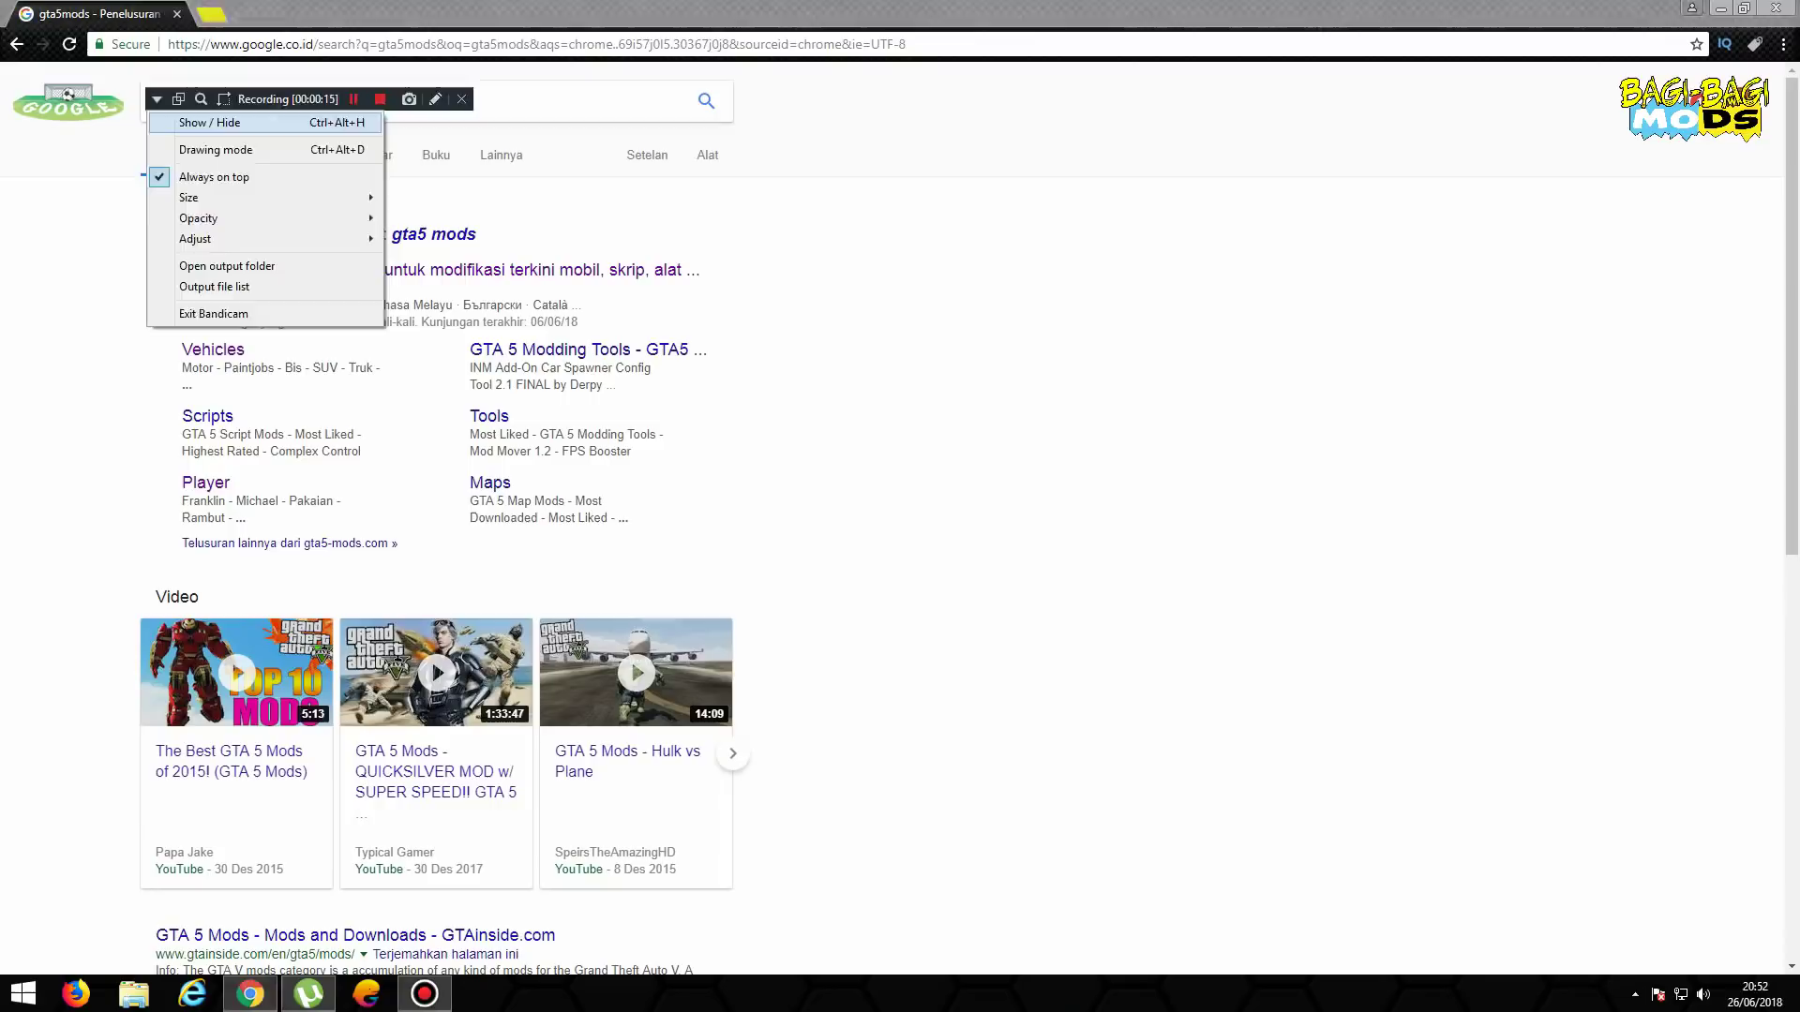
click(209, 122)
Step: Search Google for "map editor gta v" instead and open the Map Editor page on GTA5-Mods.com
double_click(187, 100)
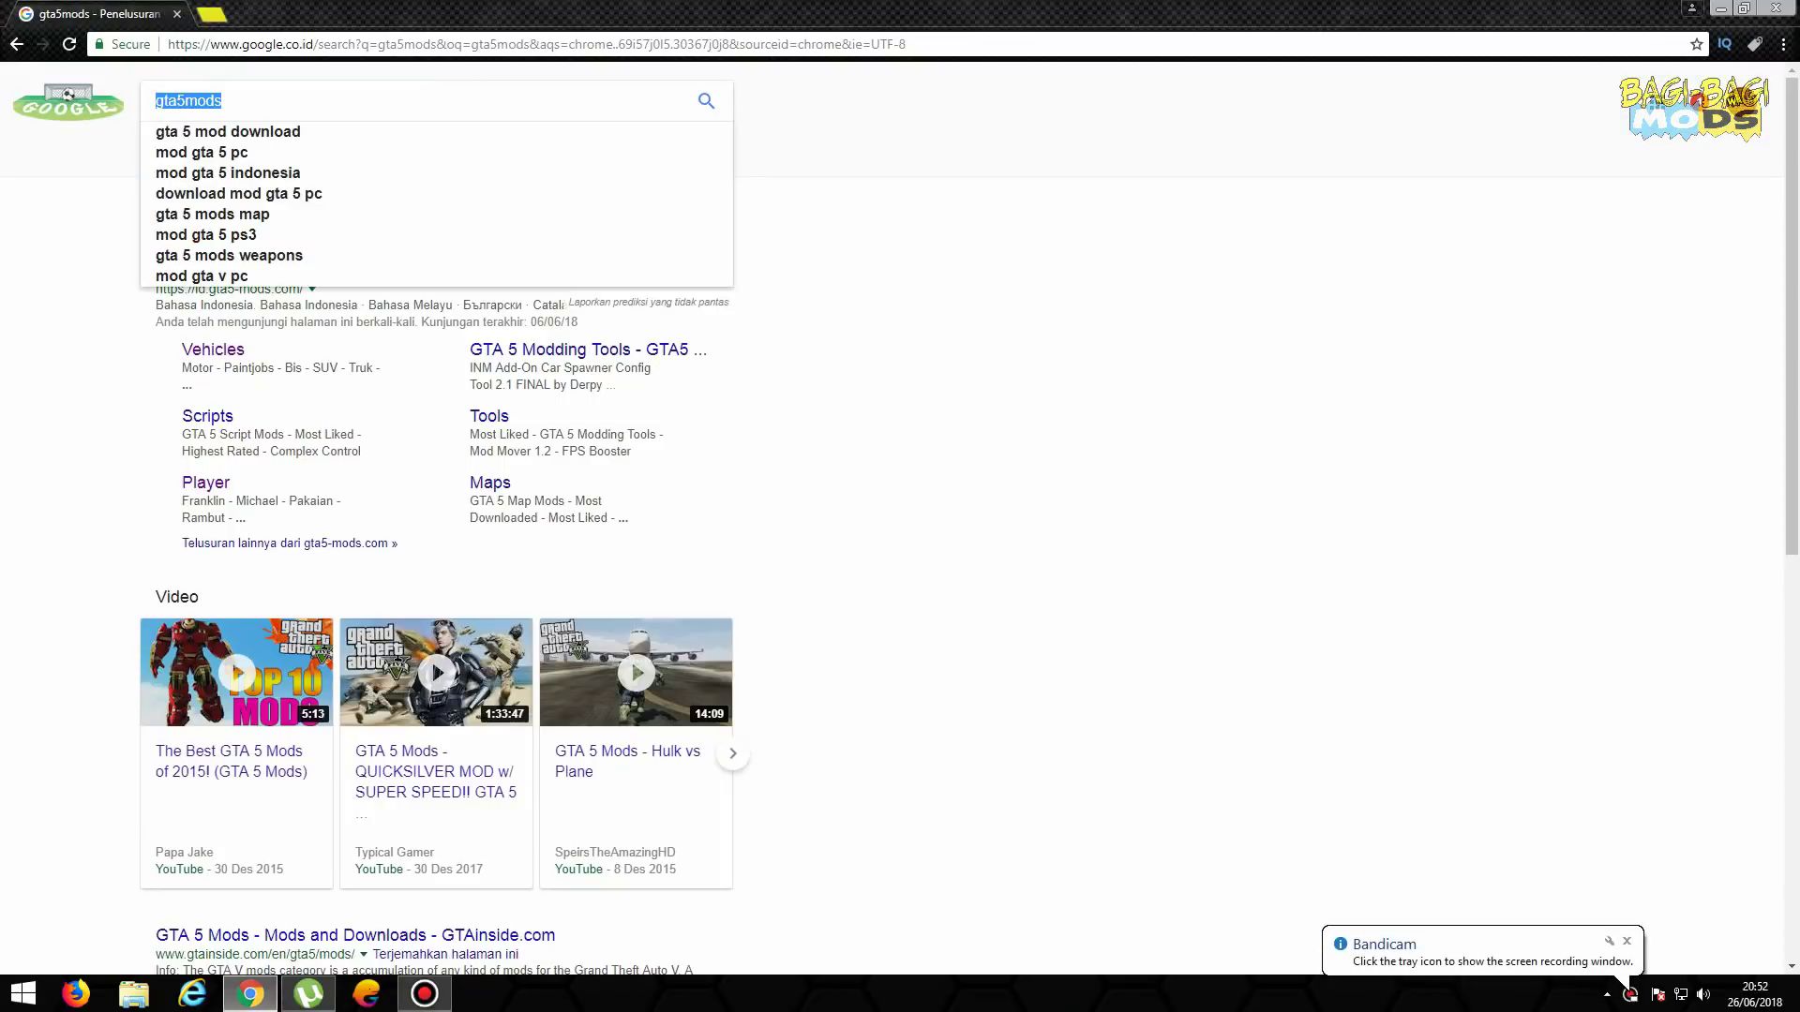
key(BackSpace)
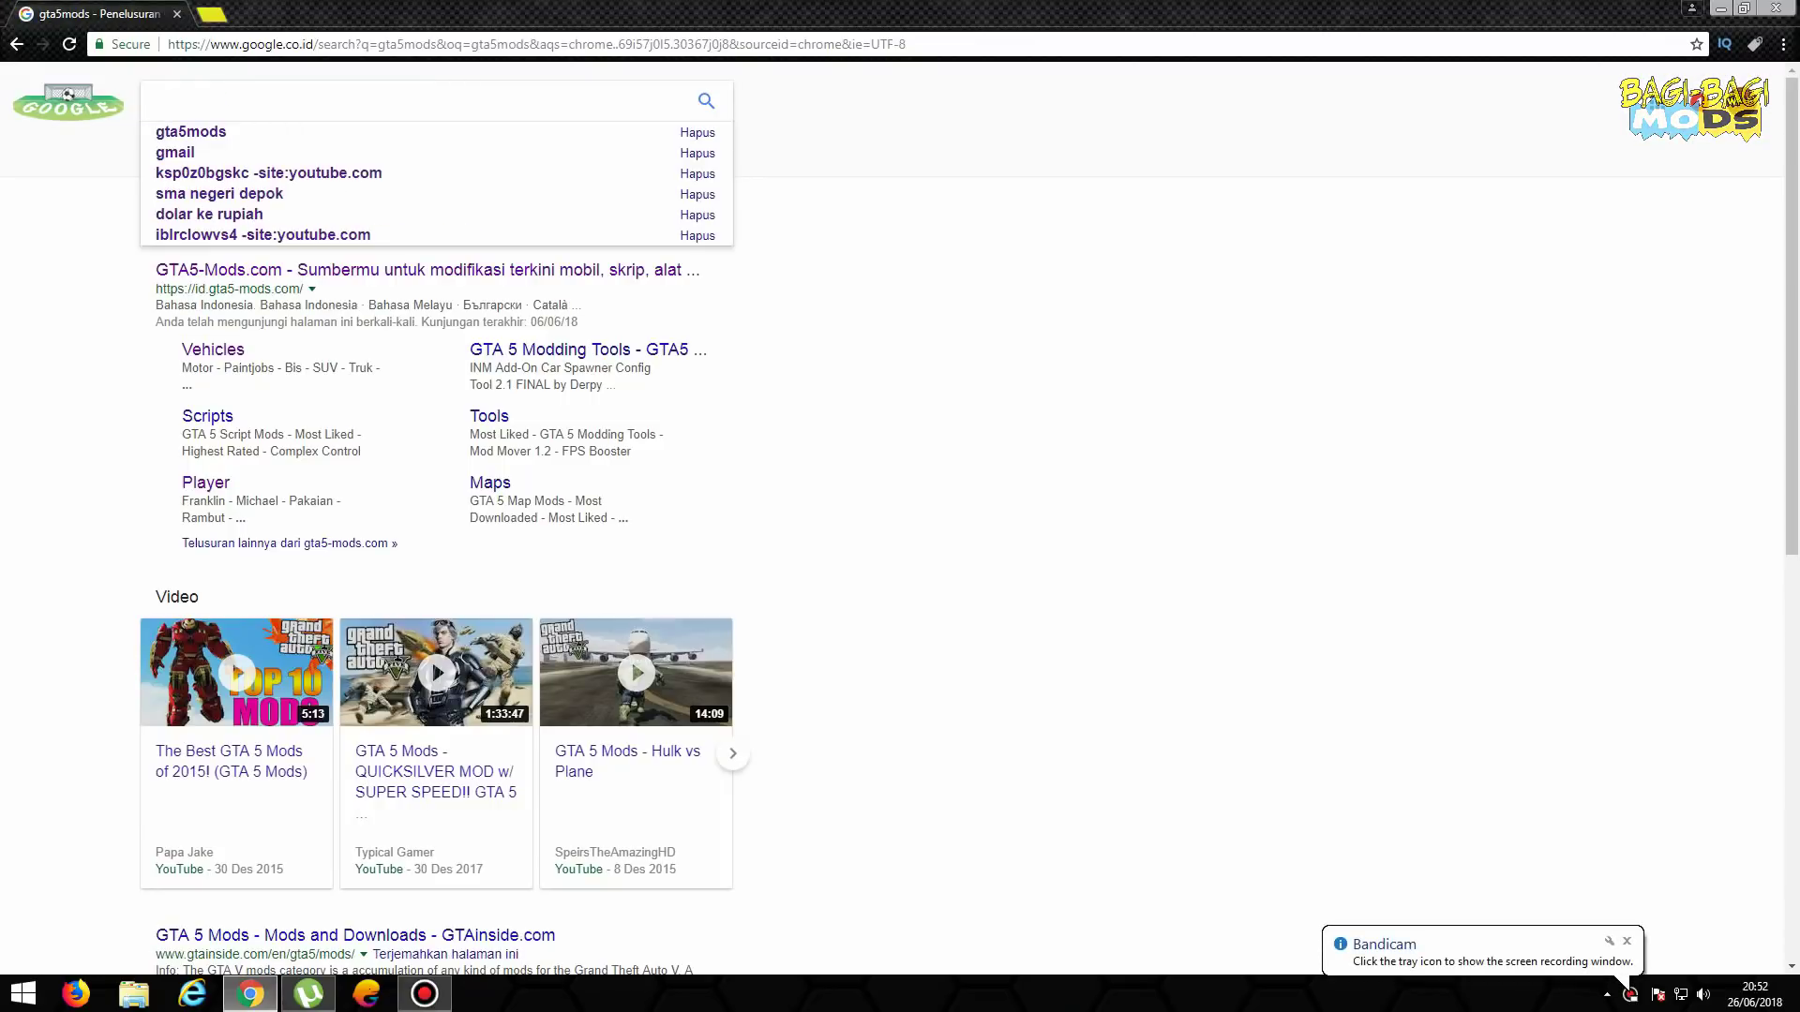
text(map ed)
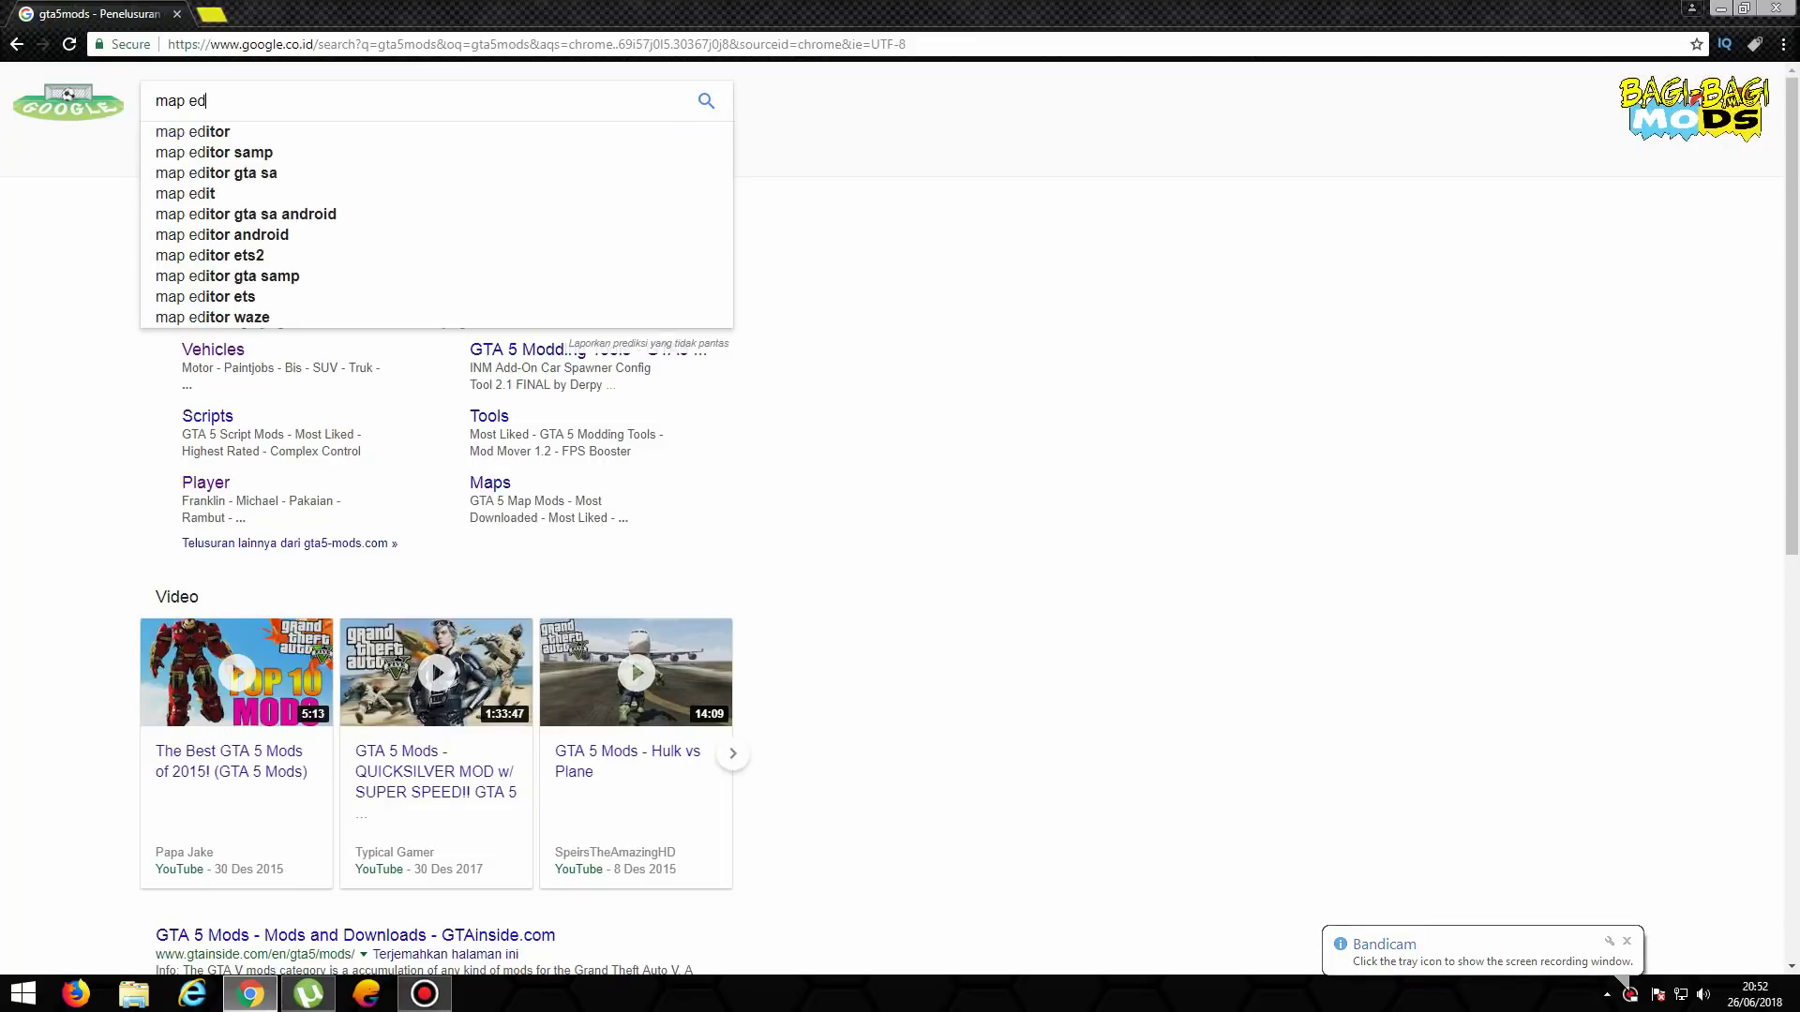
text(itor )
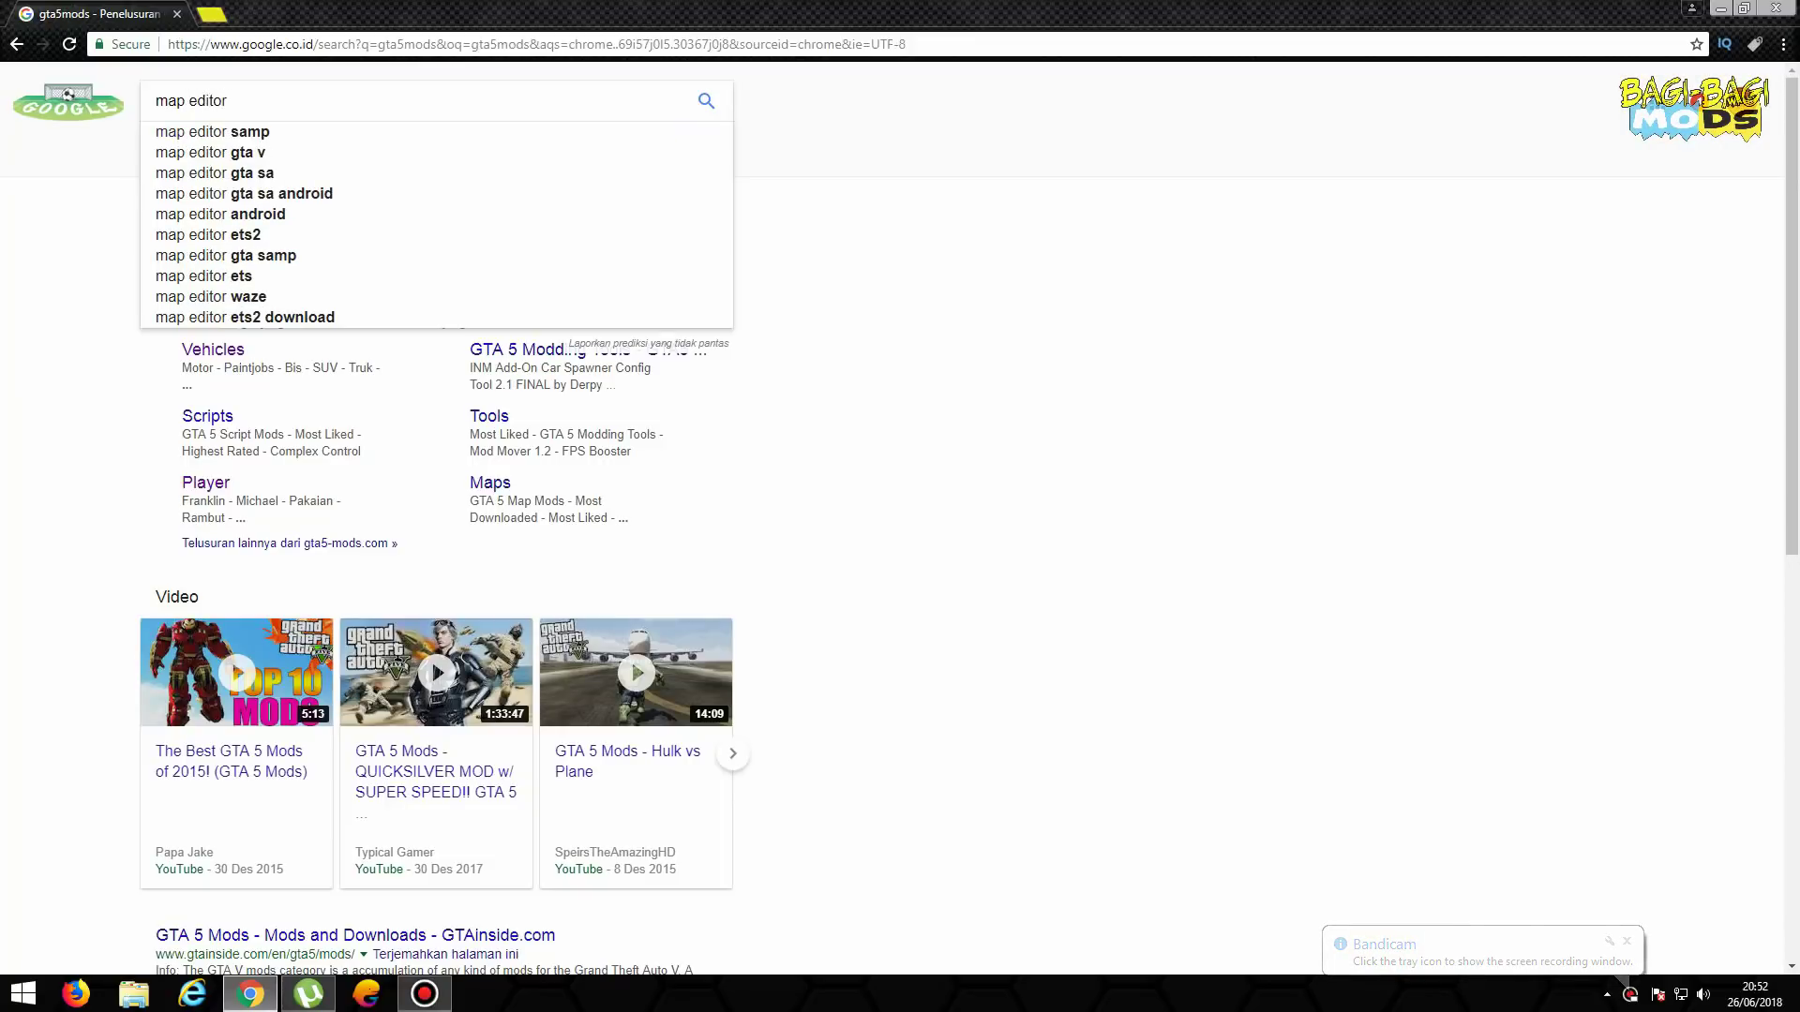
text(gta v)
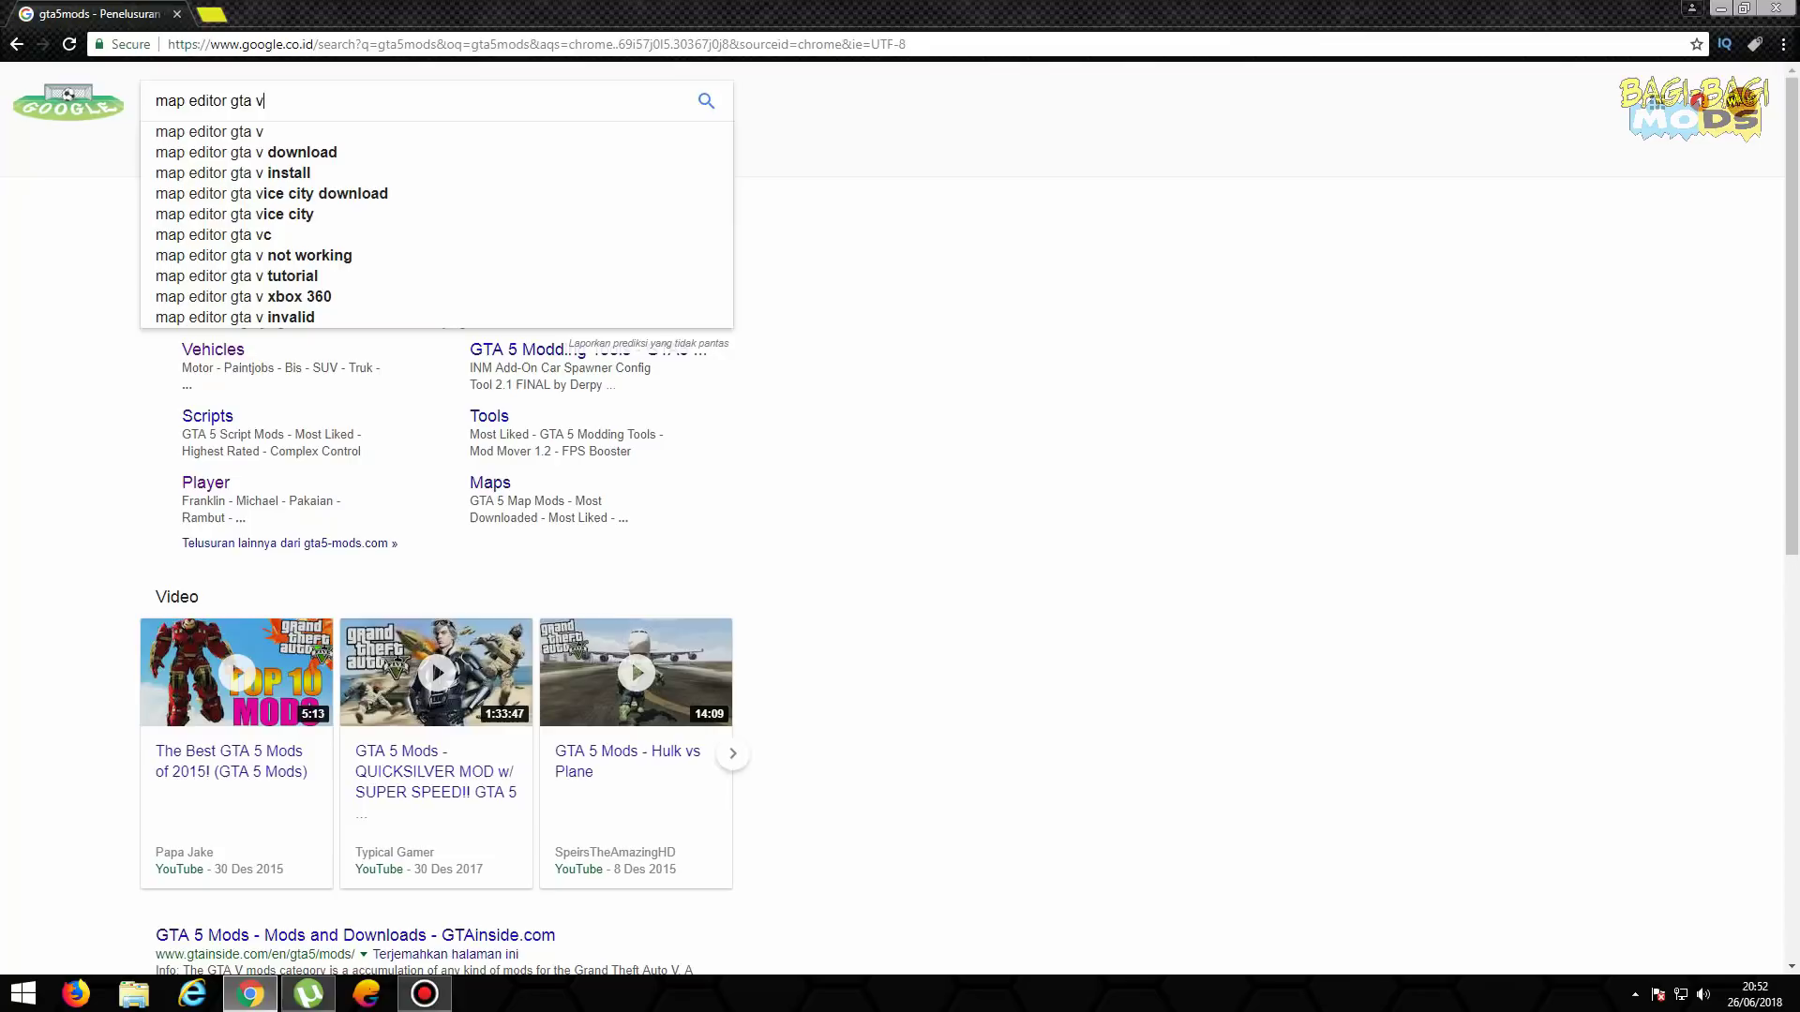
key(Return)
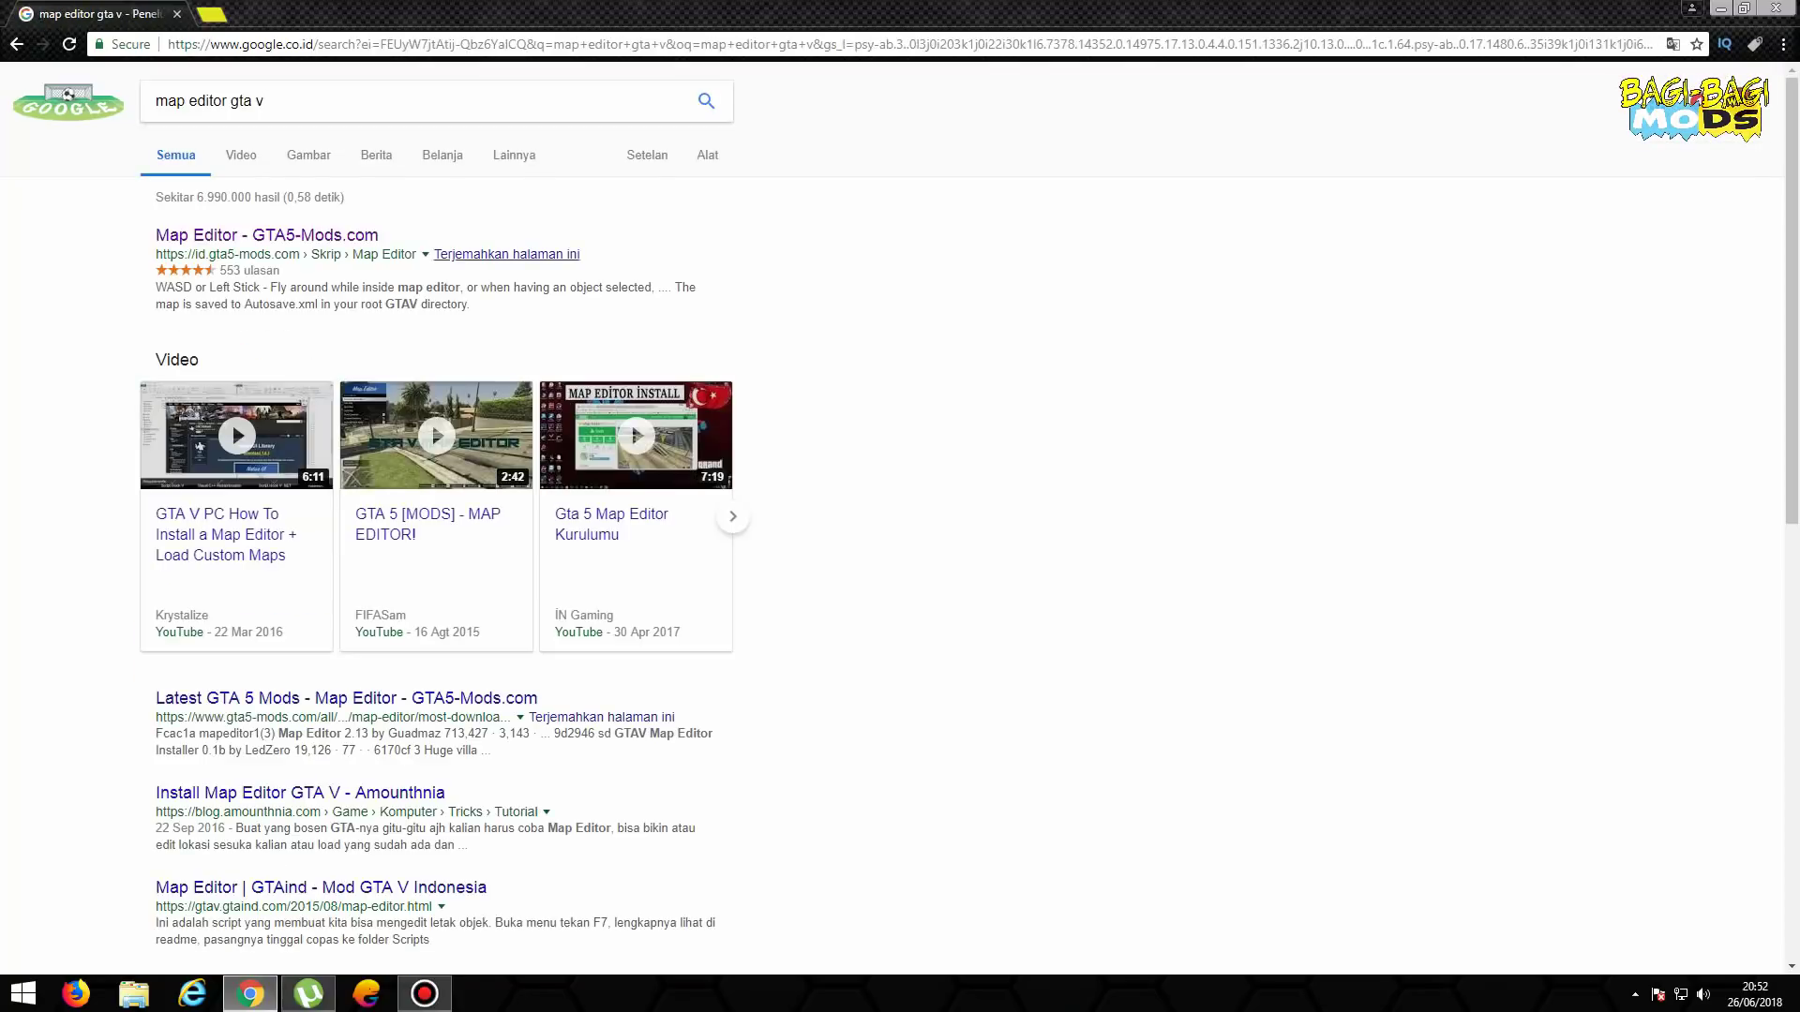
click(267, 236)
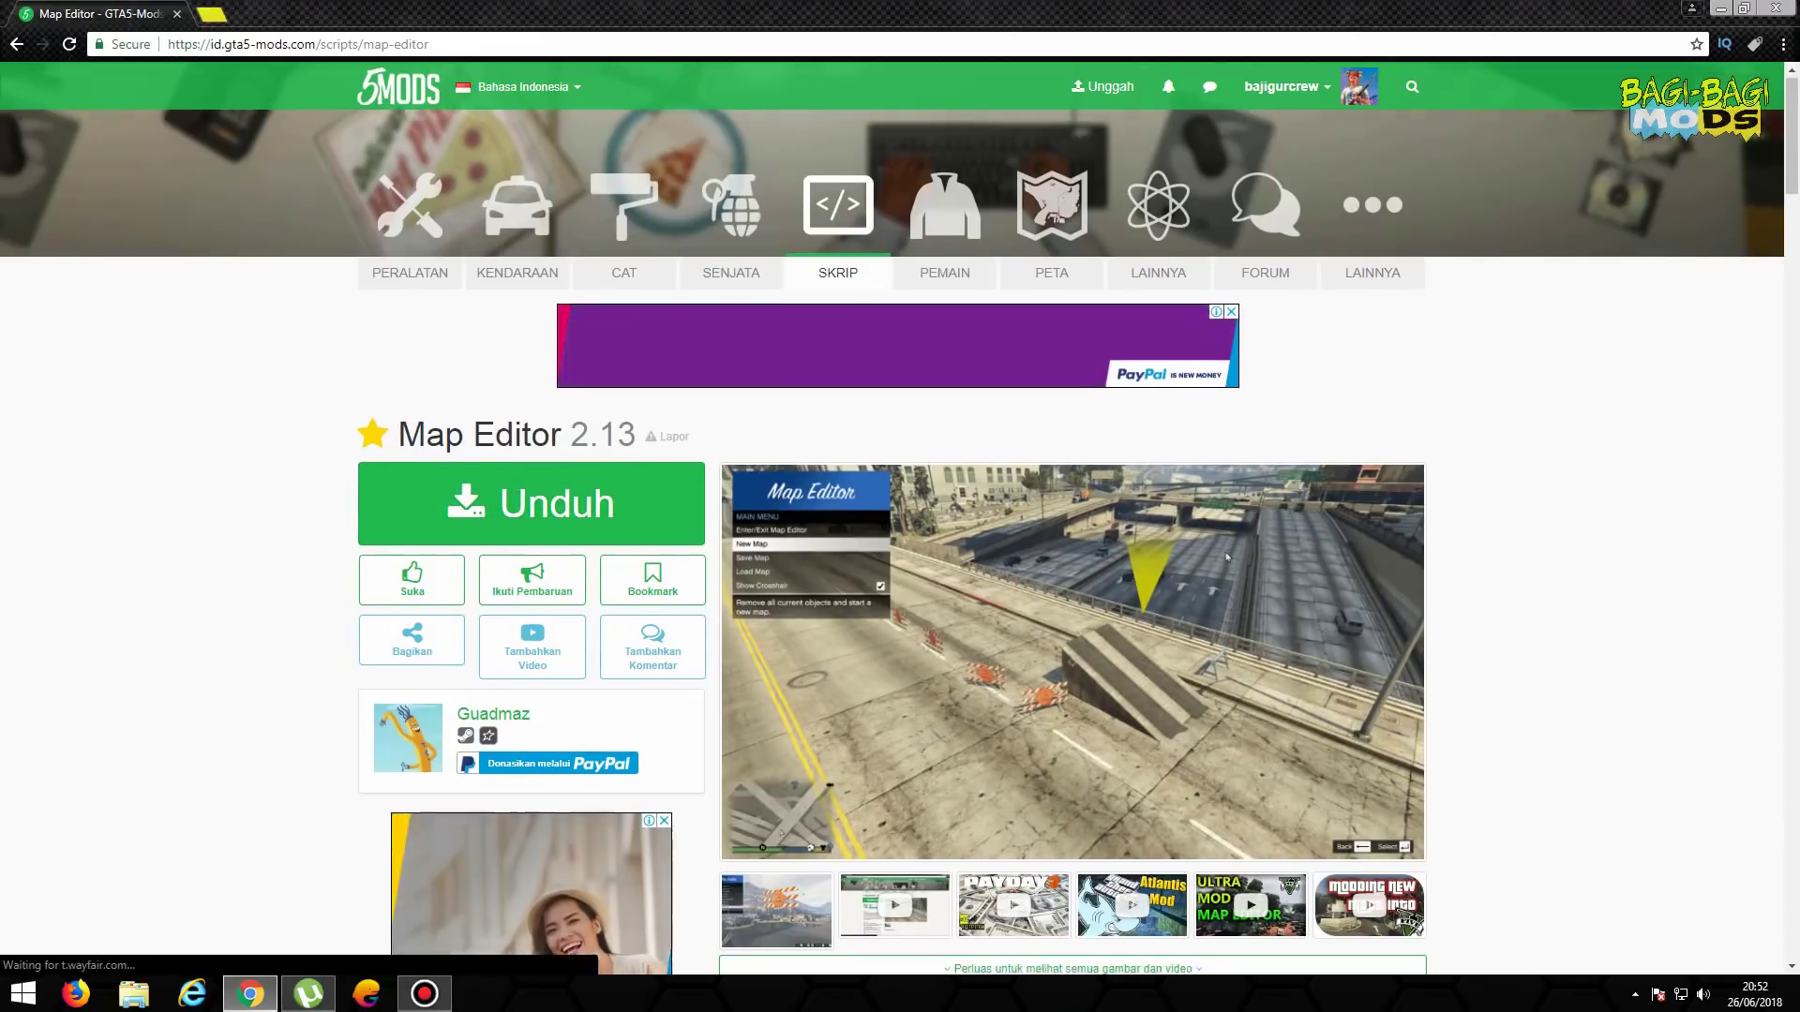
Step: Read the five installation instructions in the Map Editor description, highlighting them one after another
scroll(1072, 515, down, 2)
scroll(1072, 515, down, 2)
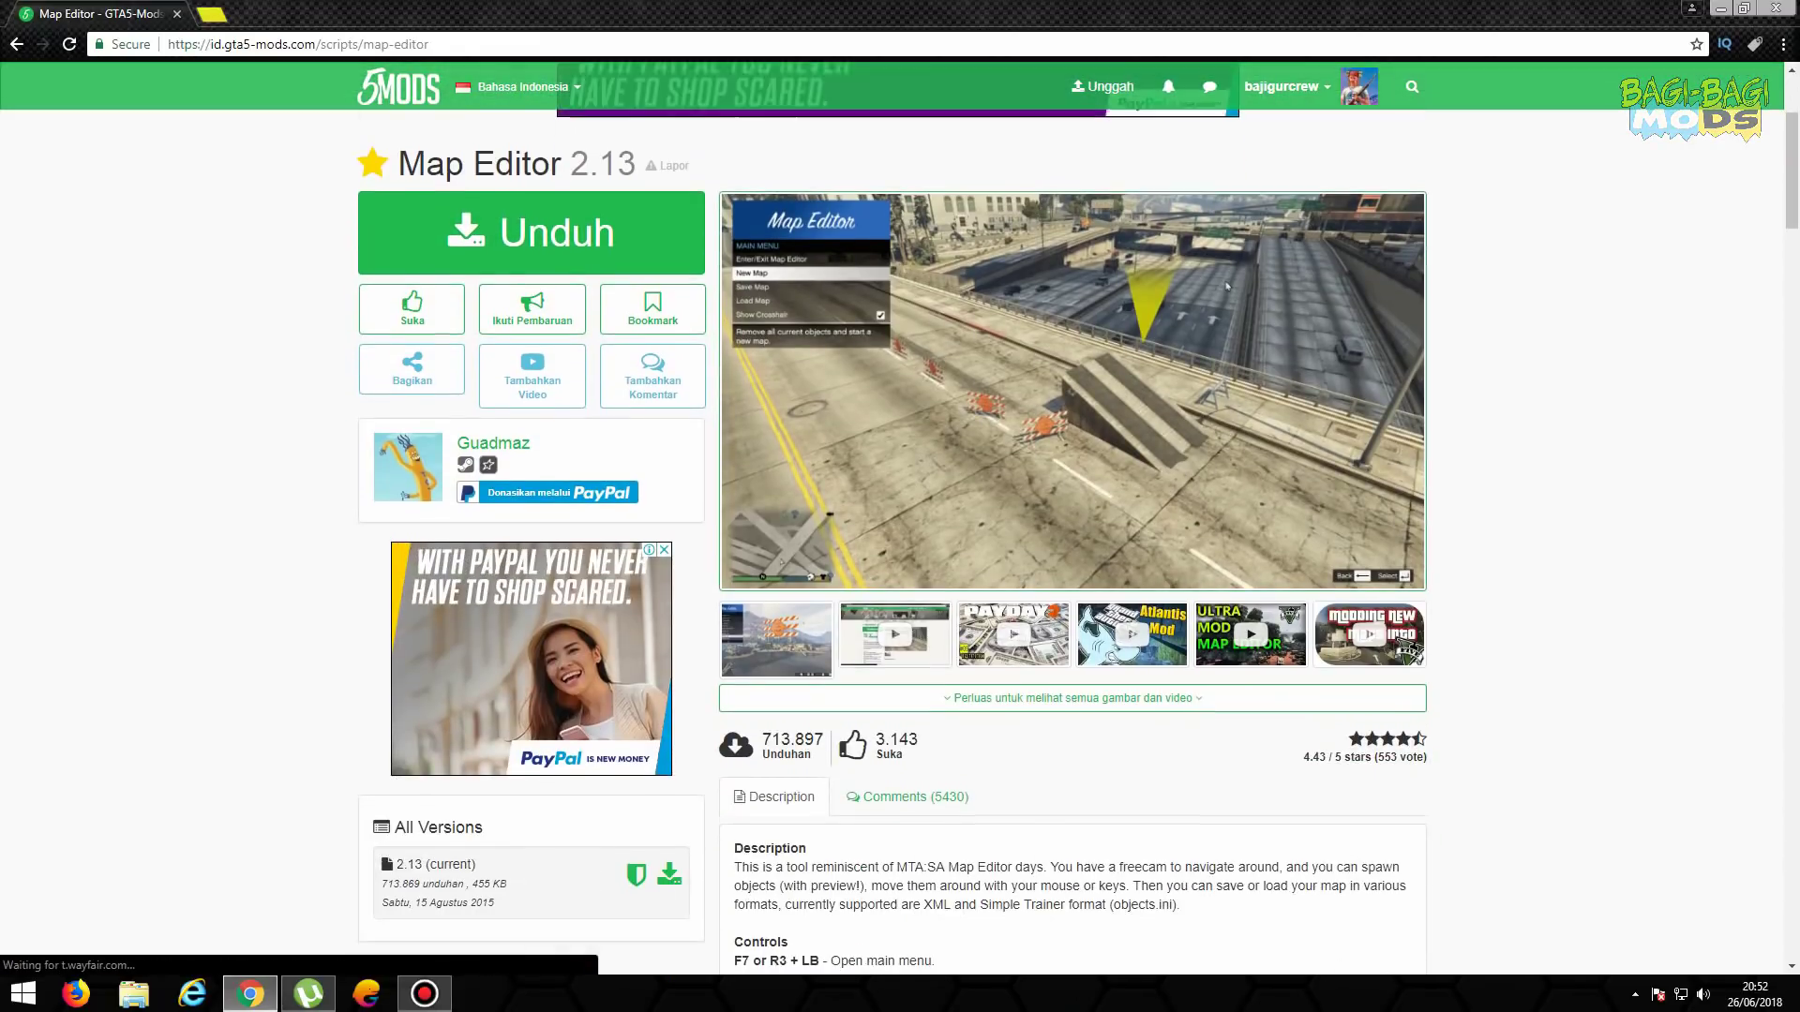
scroll(1226, 178, down, 8)
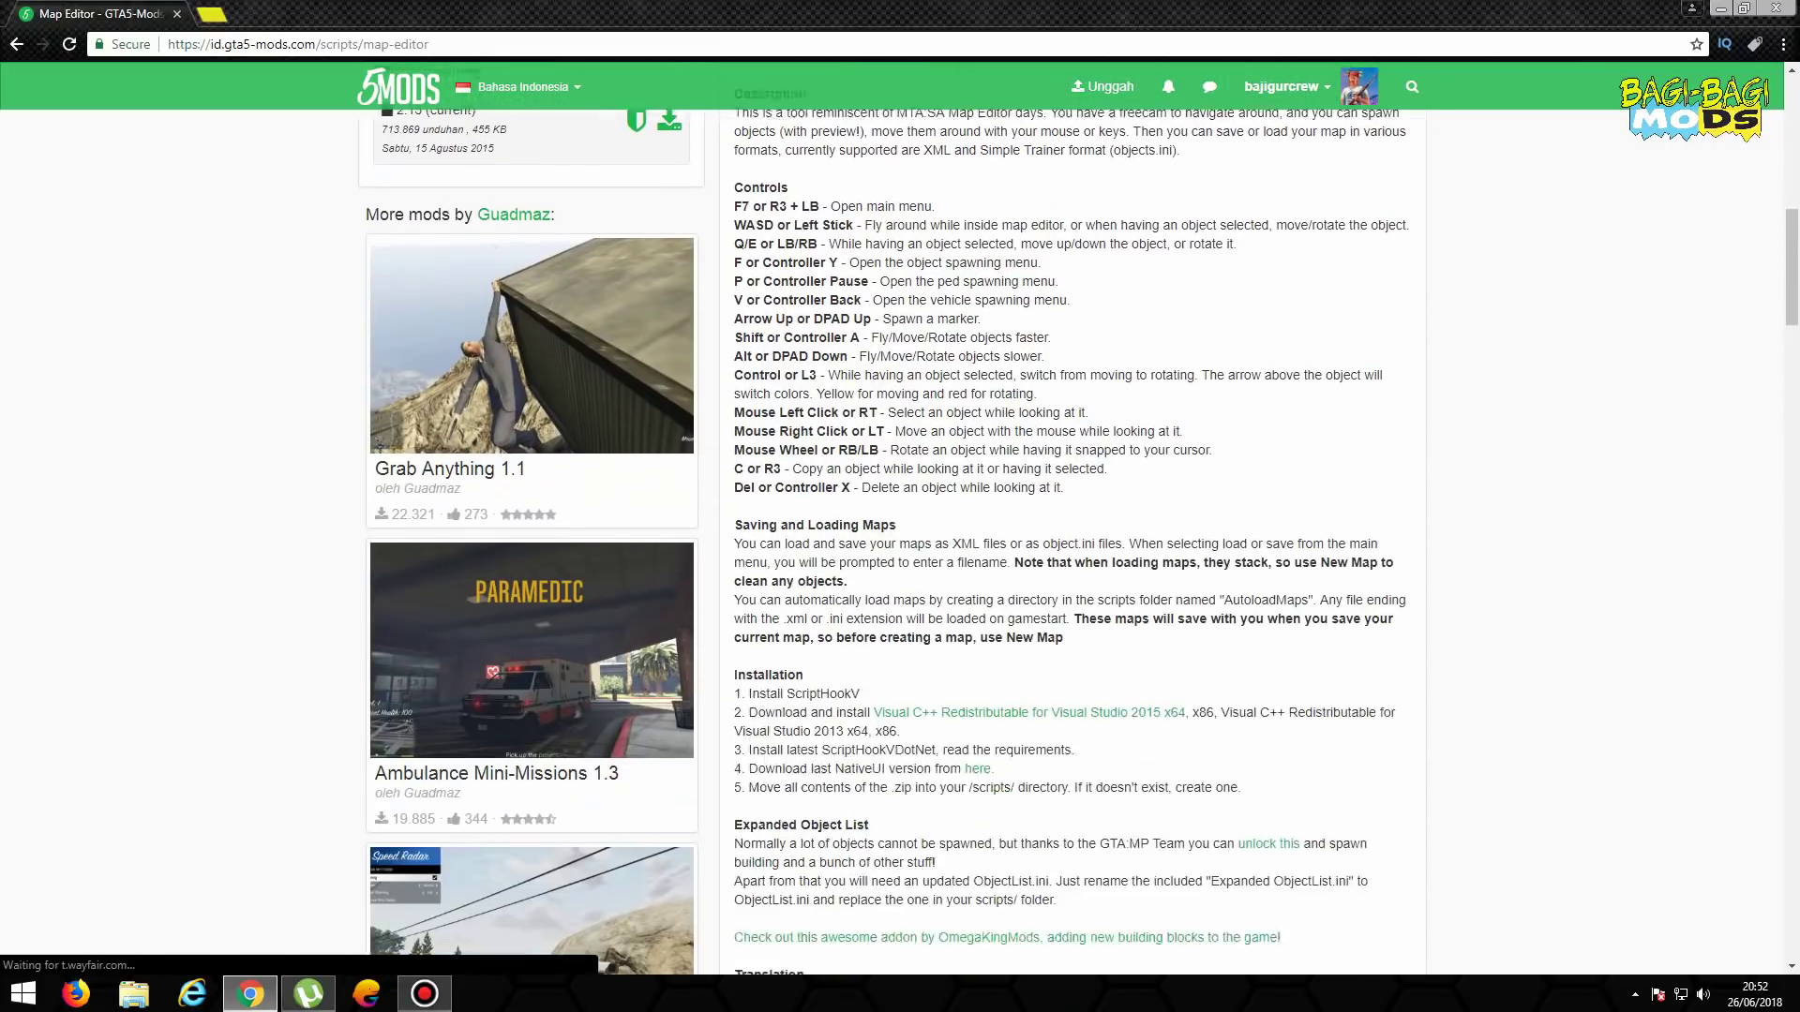
scroll(1073, 515, down, 3)
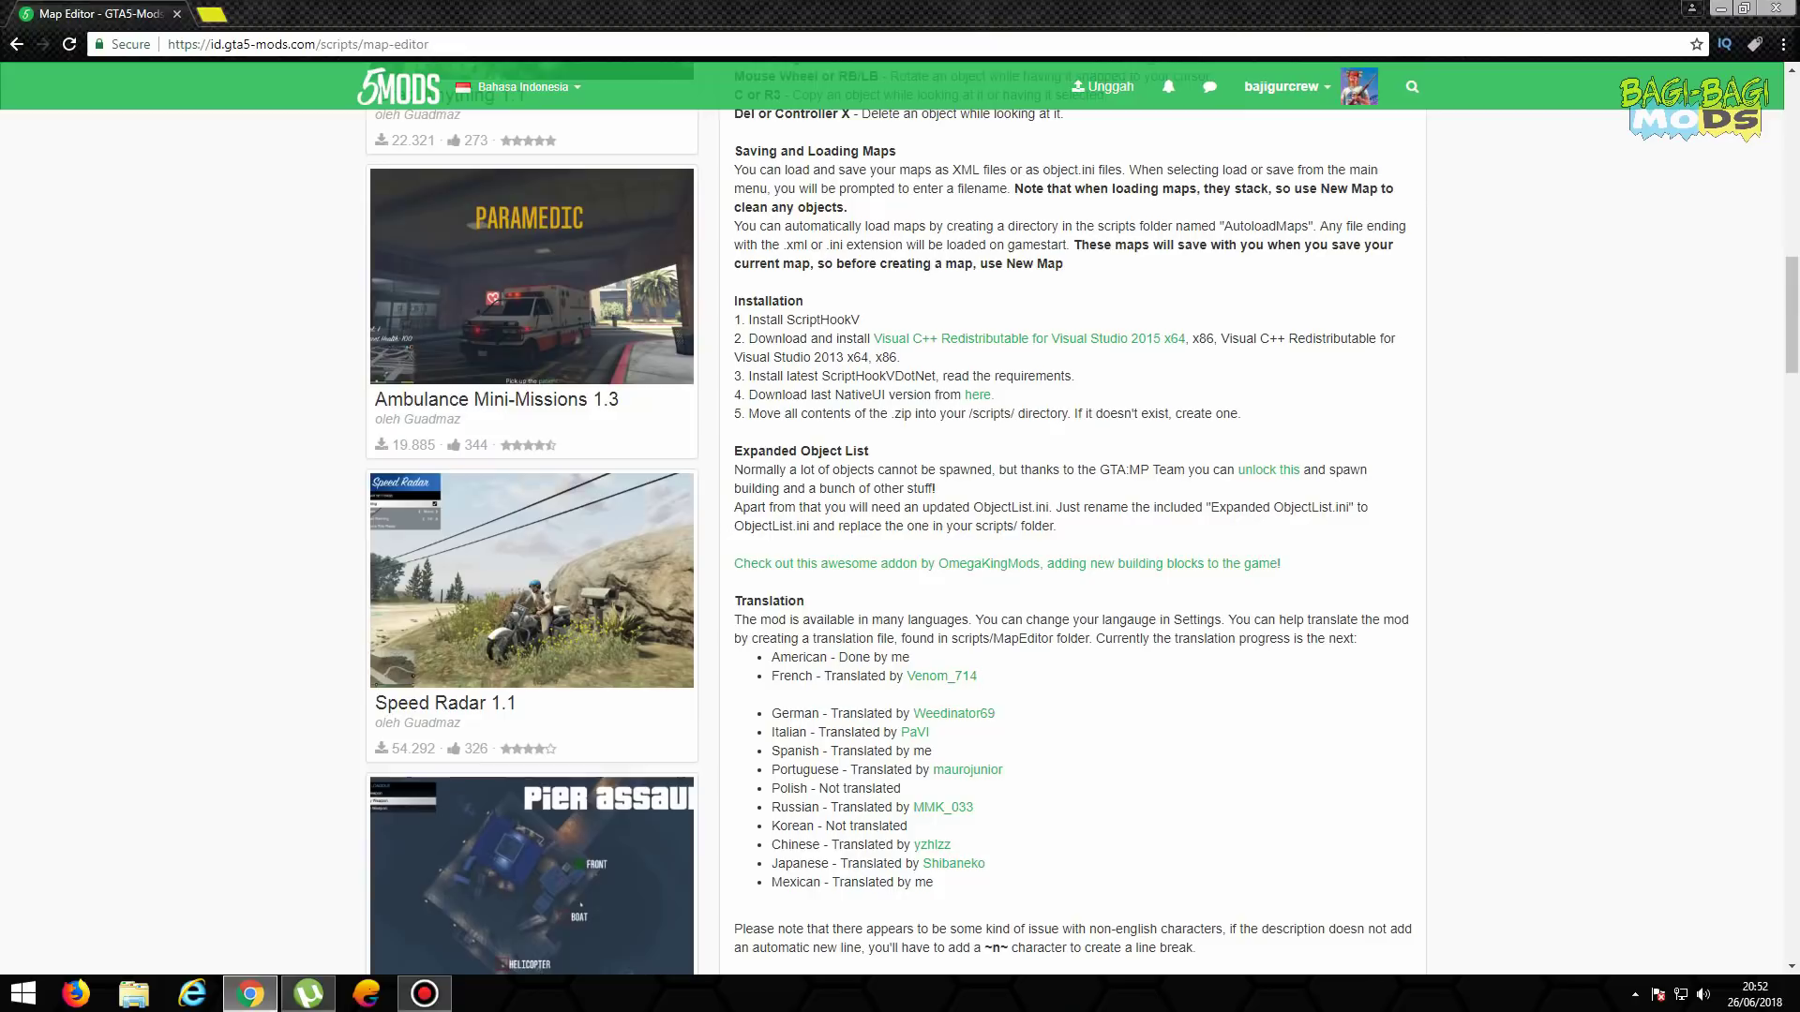
drag(735, 320, 863, 320)
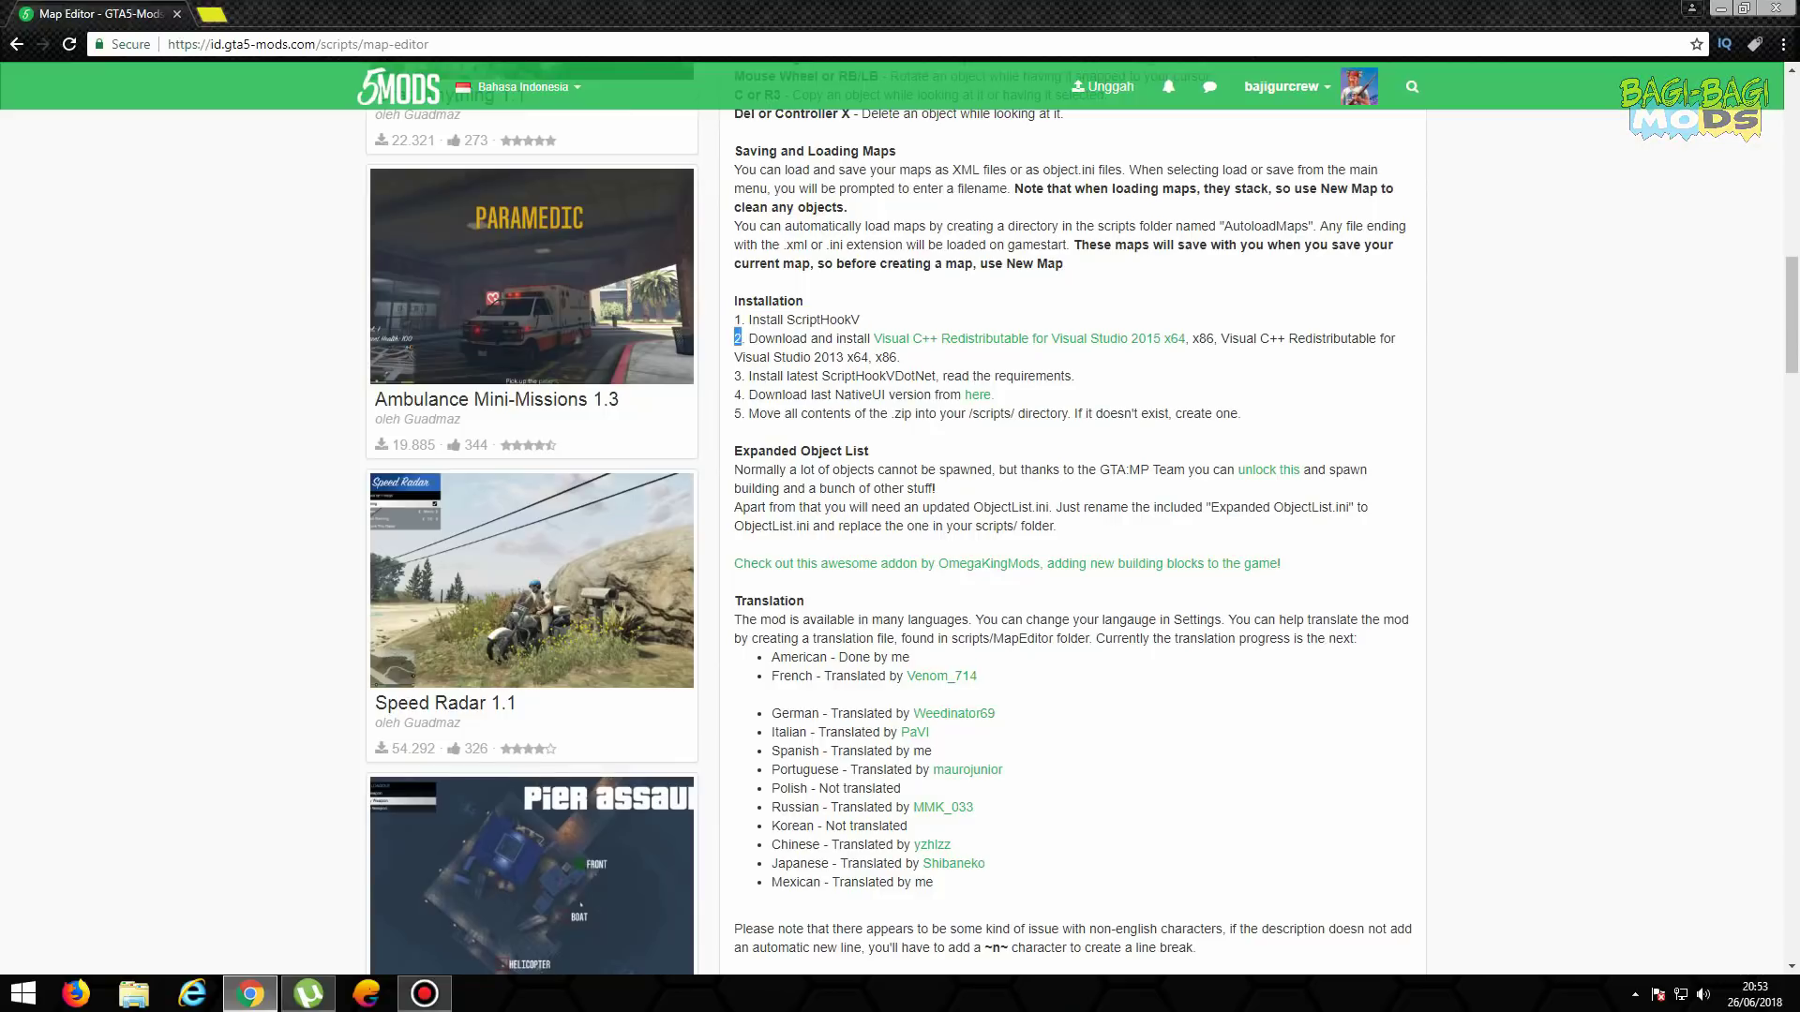
drag(741, 338, 901, 357)
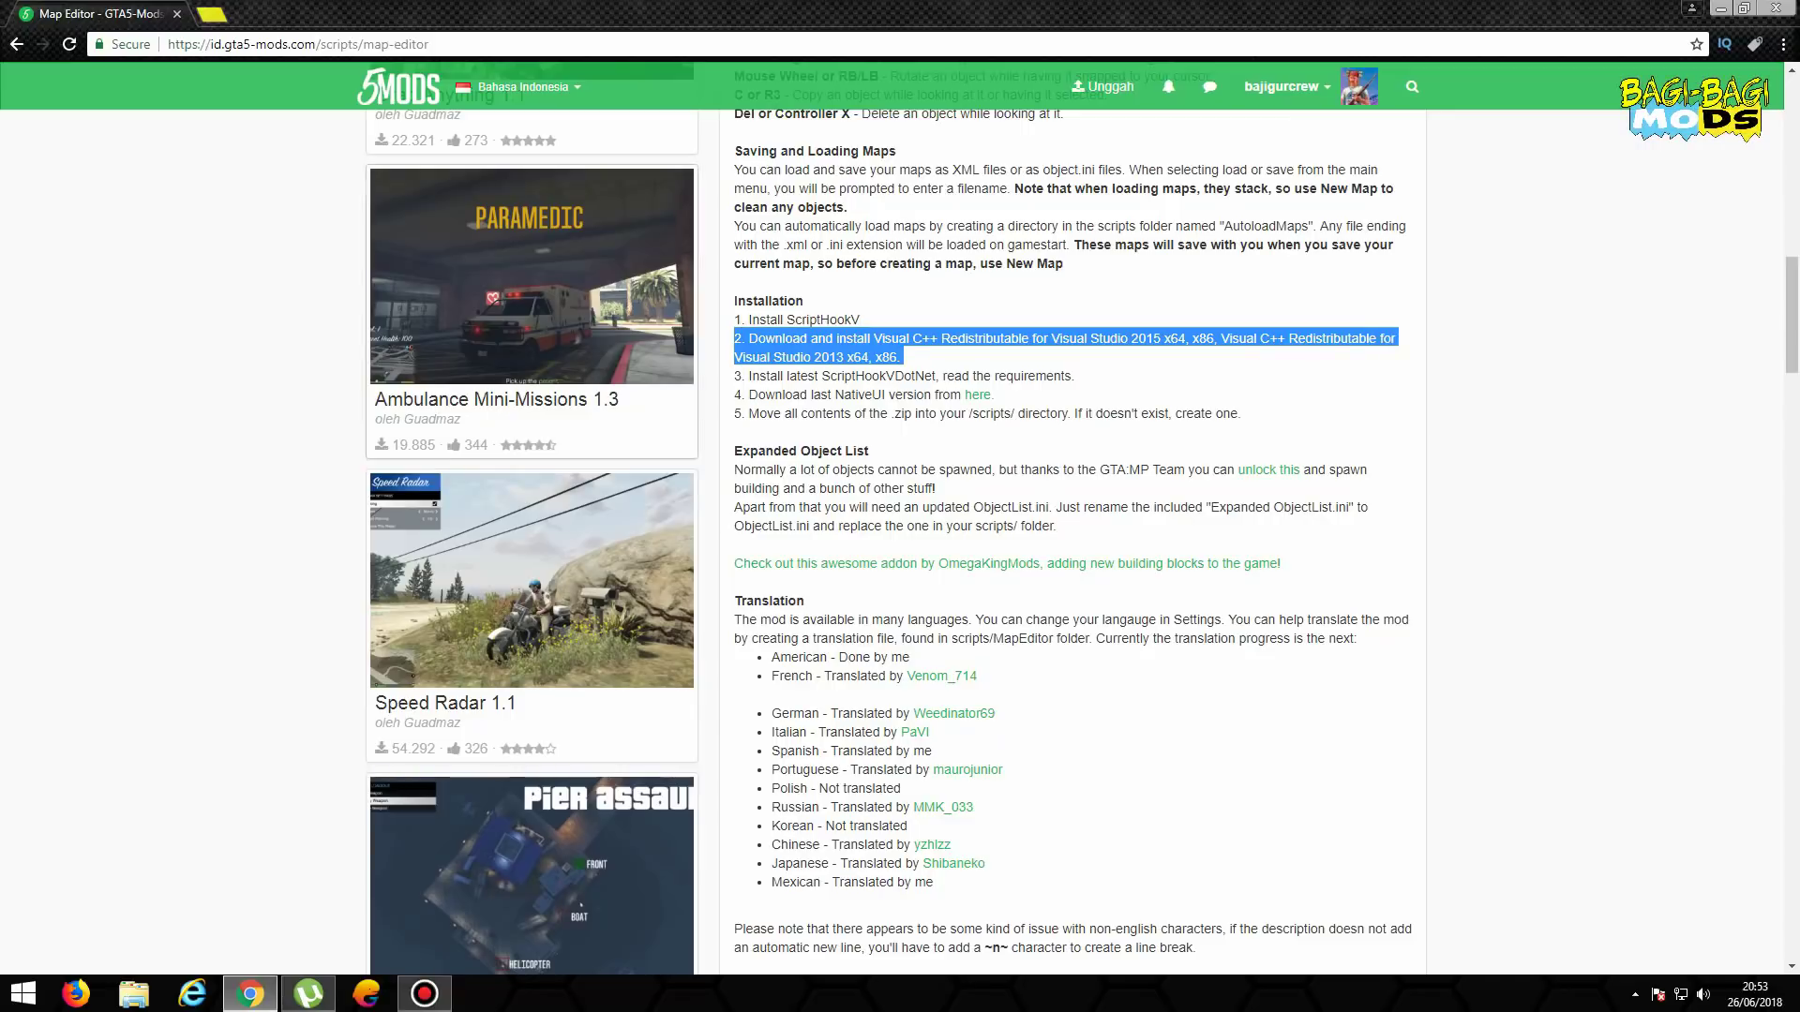
drag(736, 376, 1078, 376)
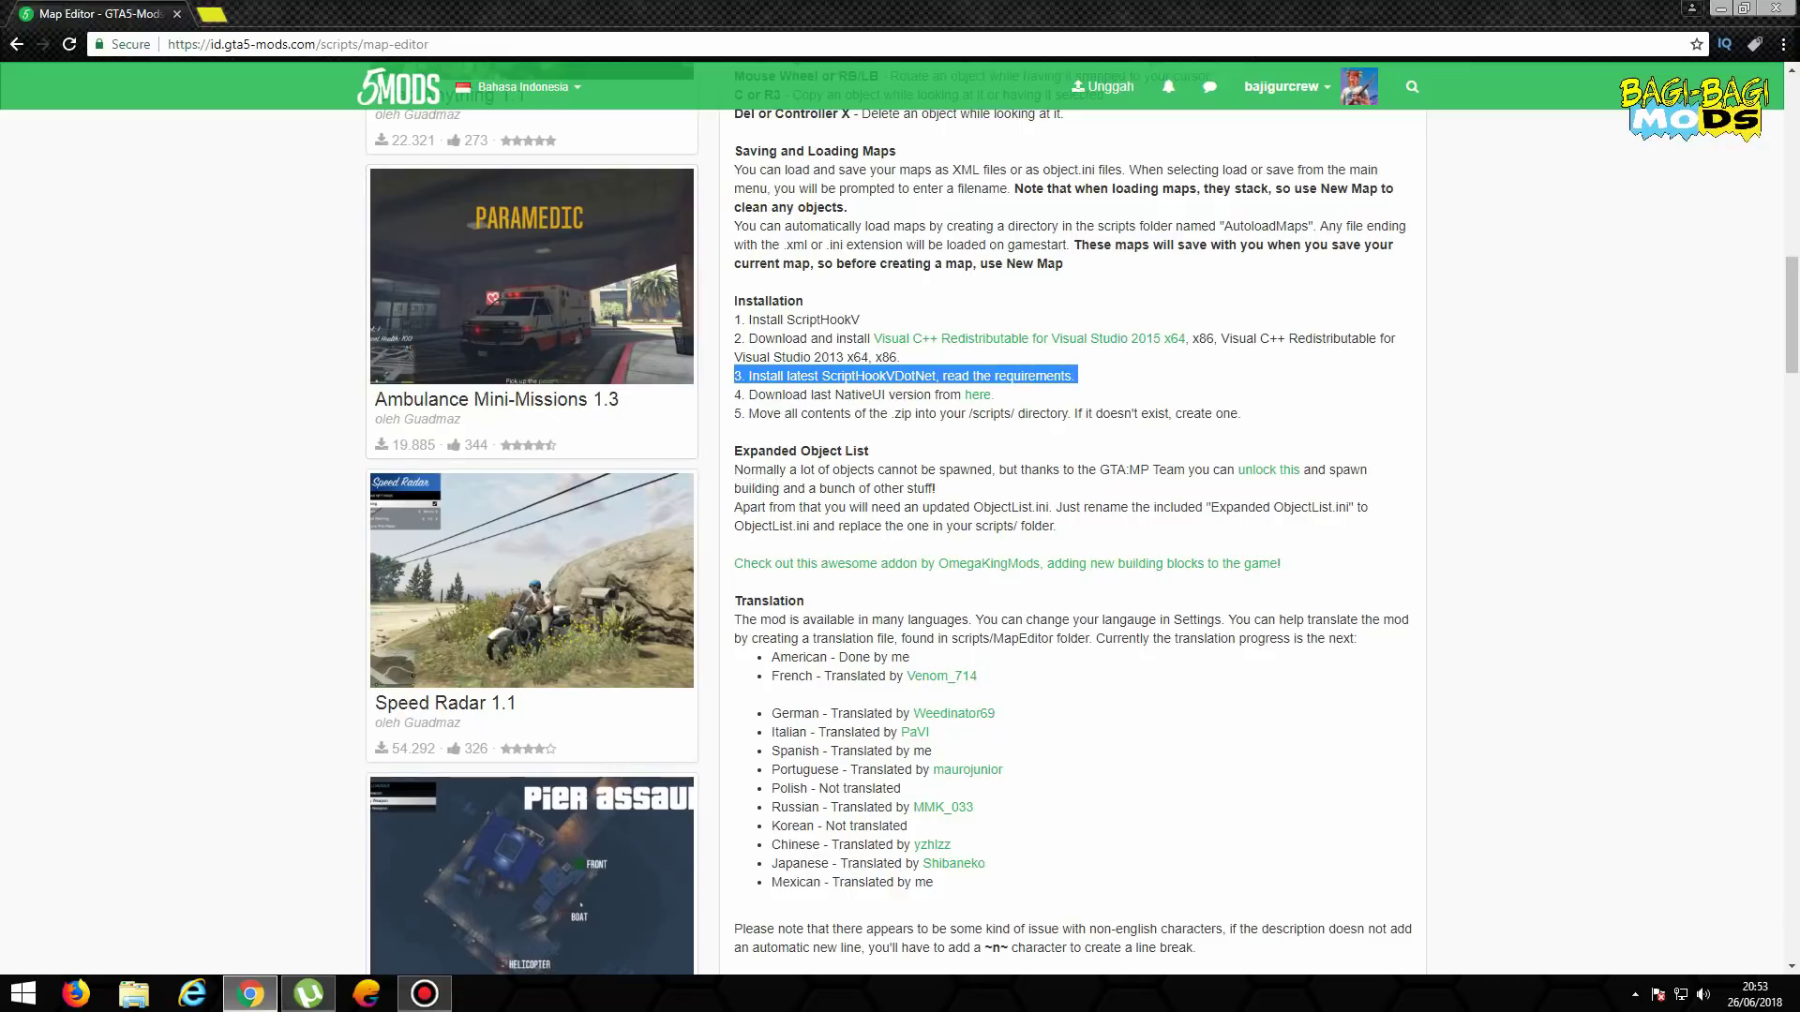
drag(736, 394, 997, 395)
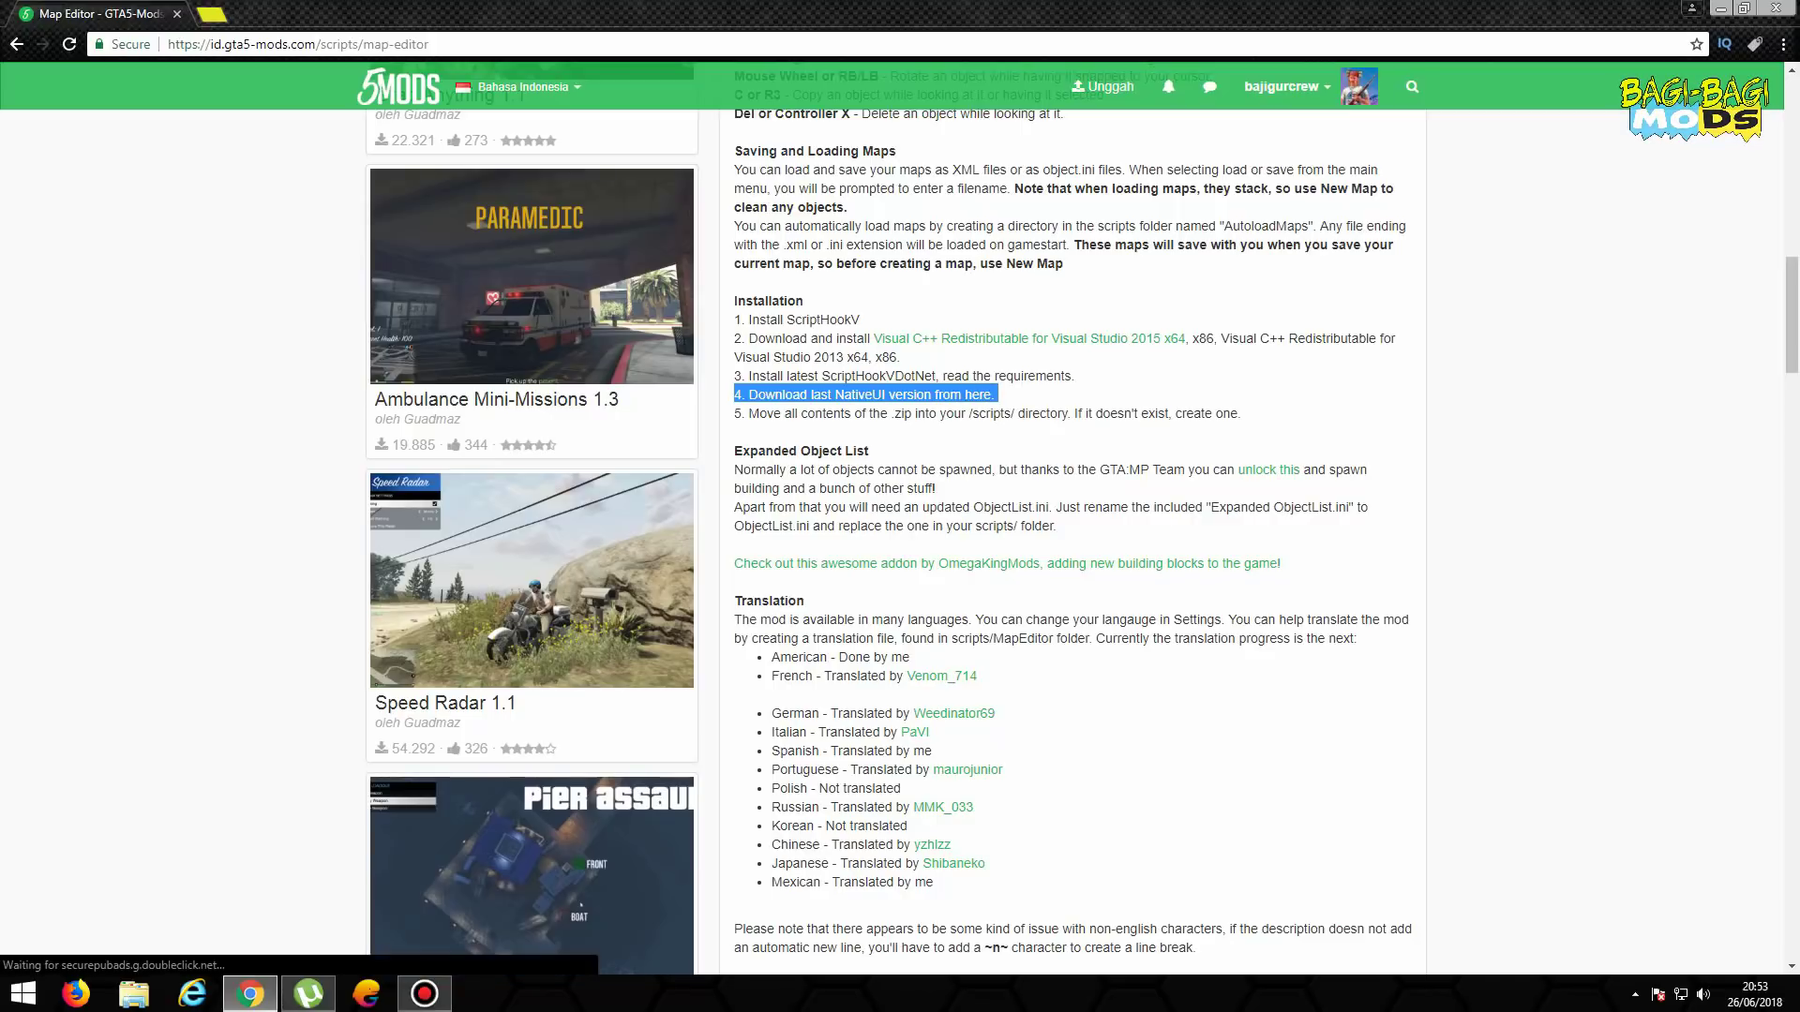
click(997, 394)
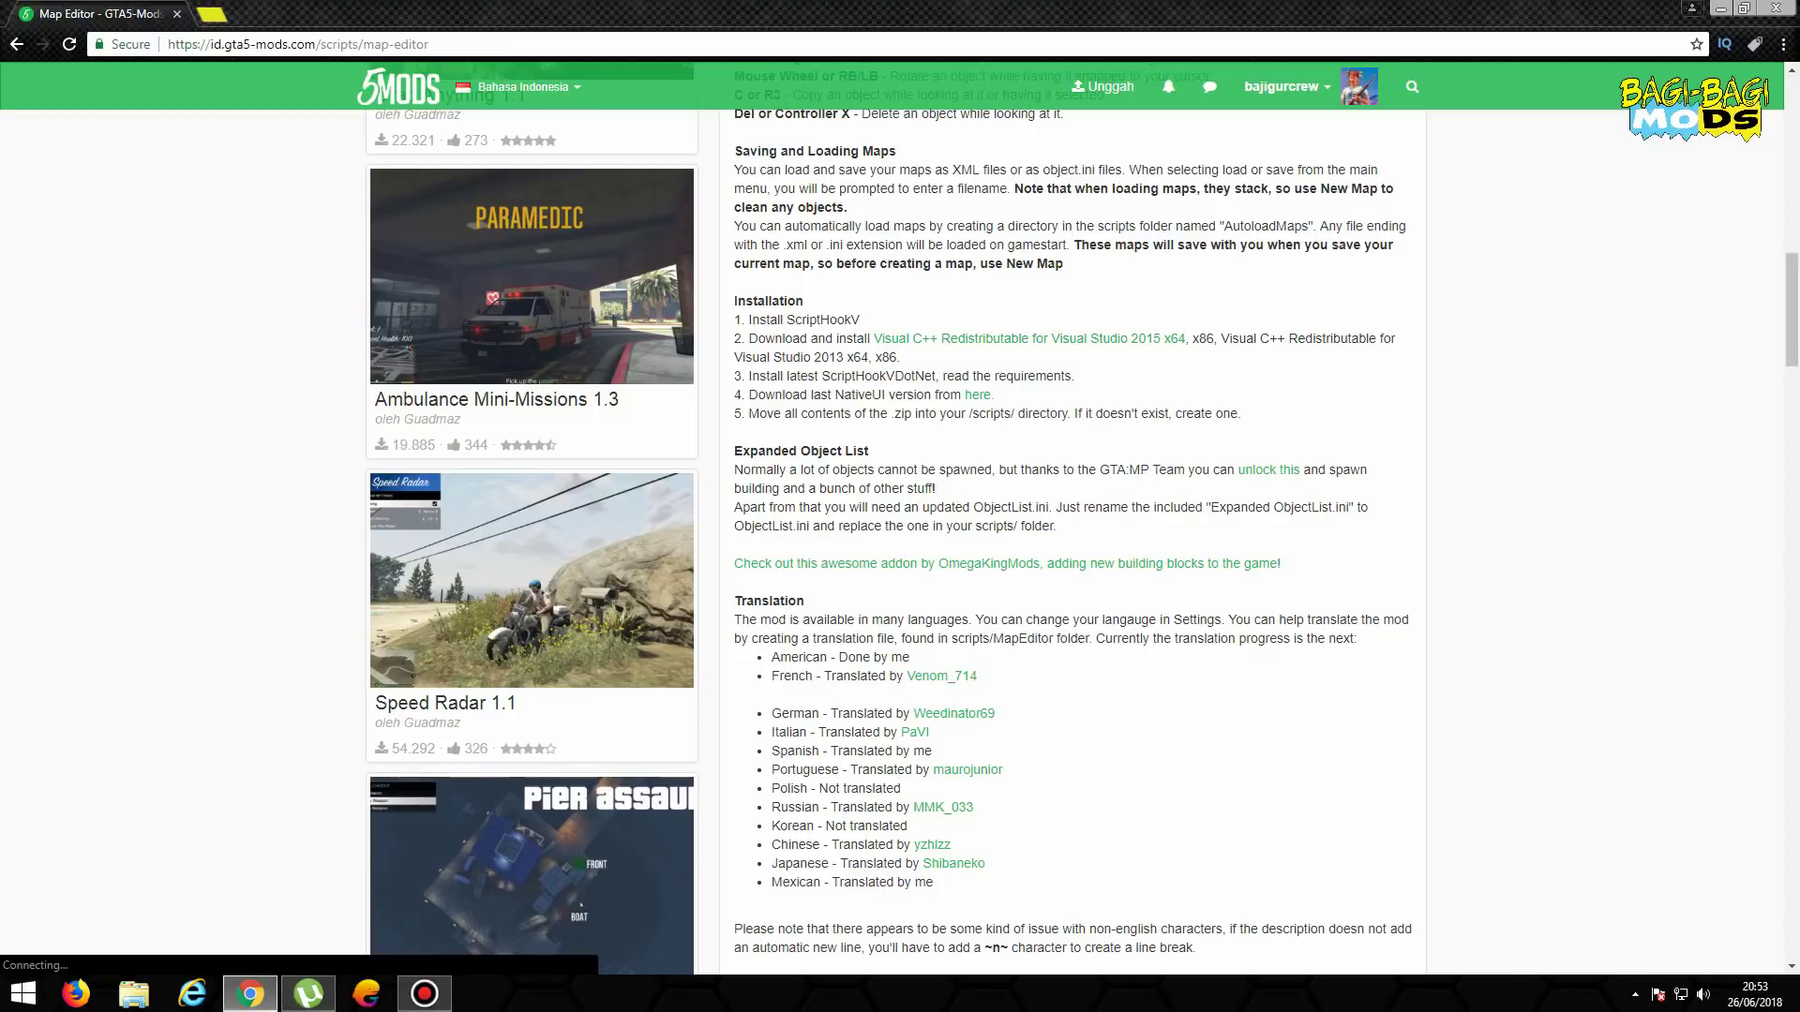
drag(735, 414, 1244, 413)
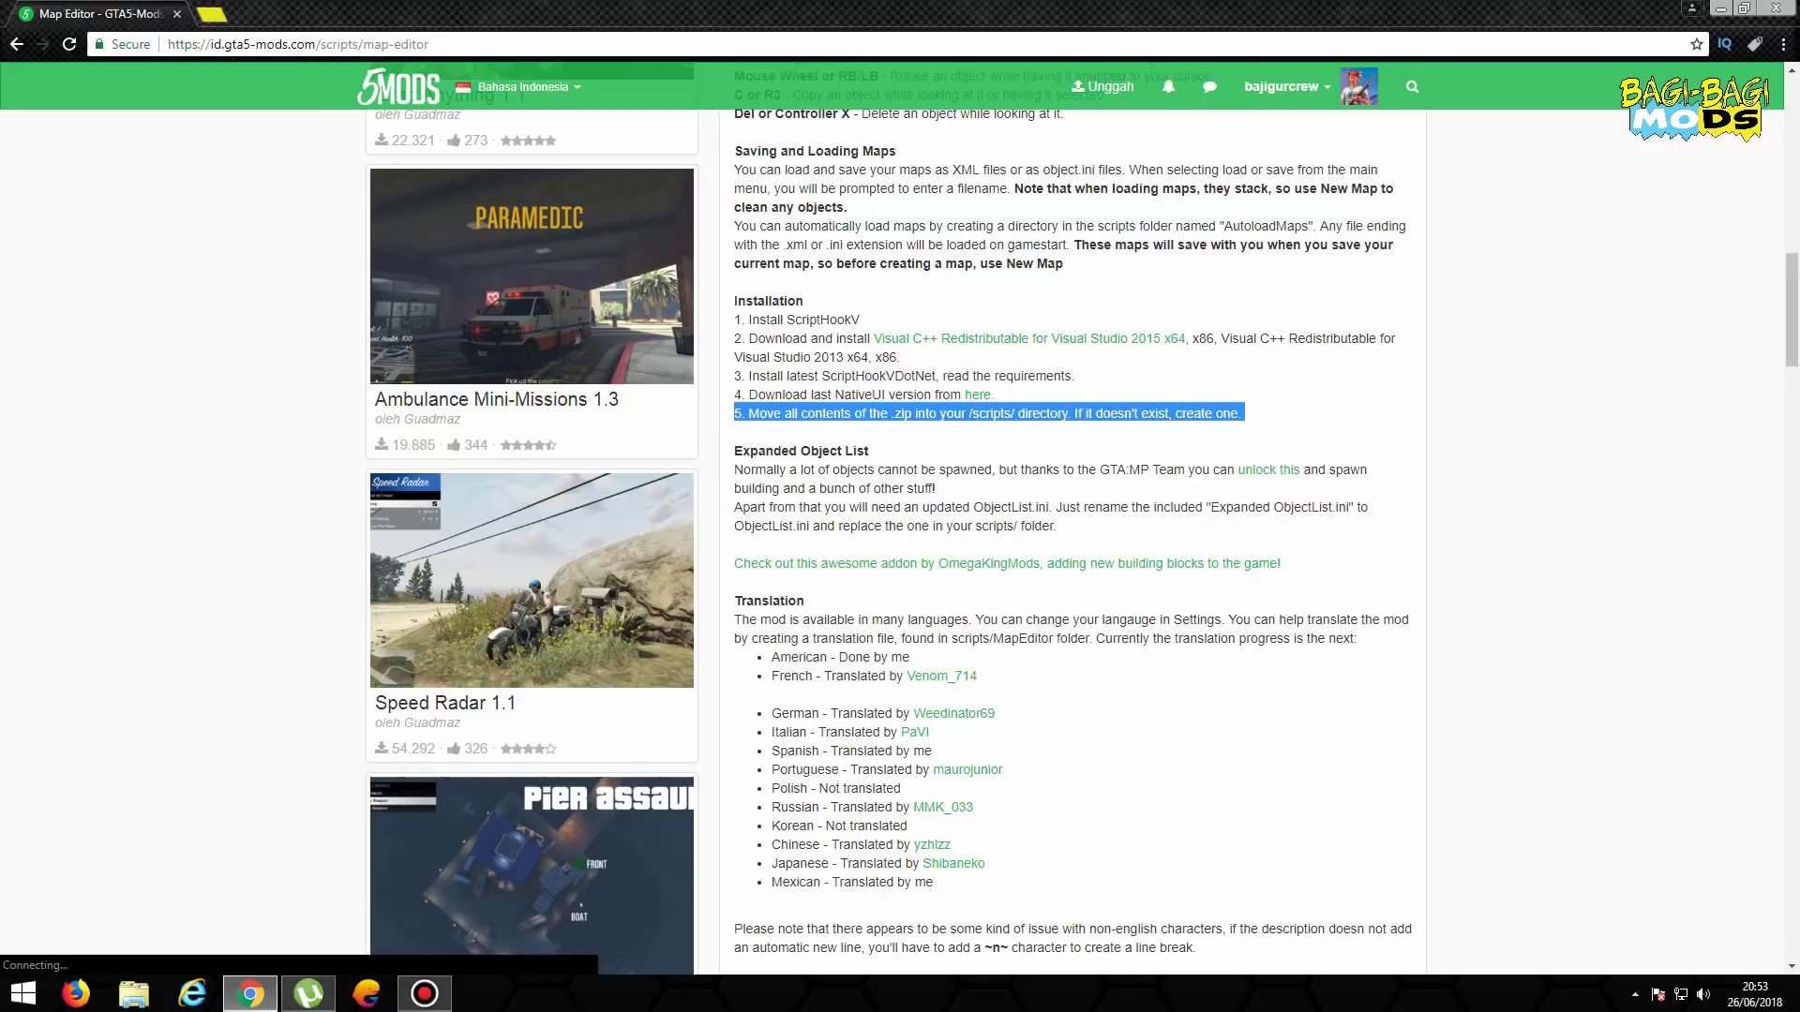
click(1244, 413)
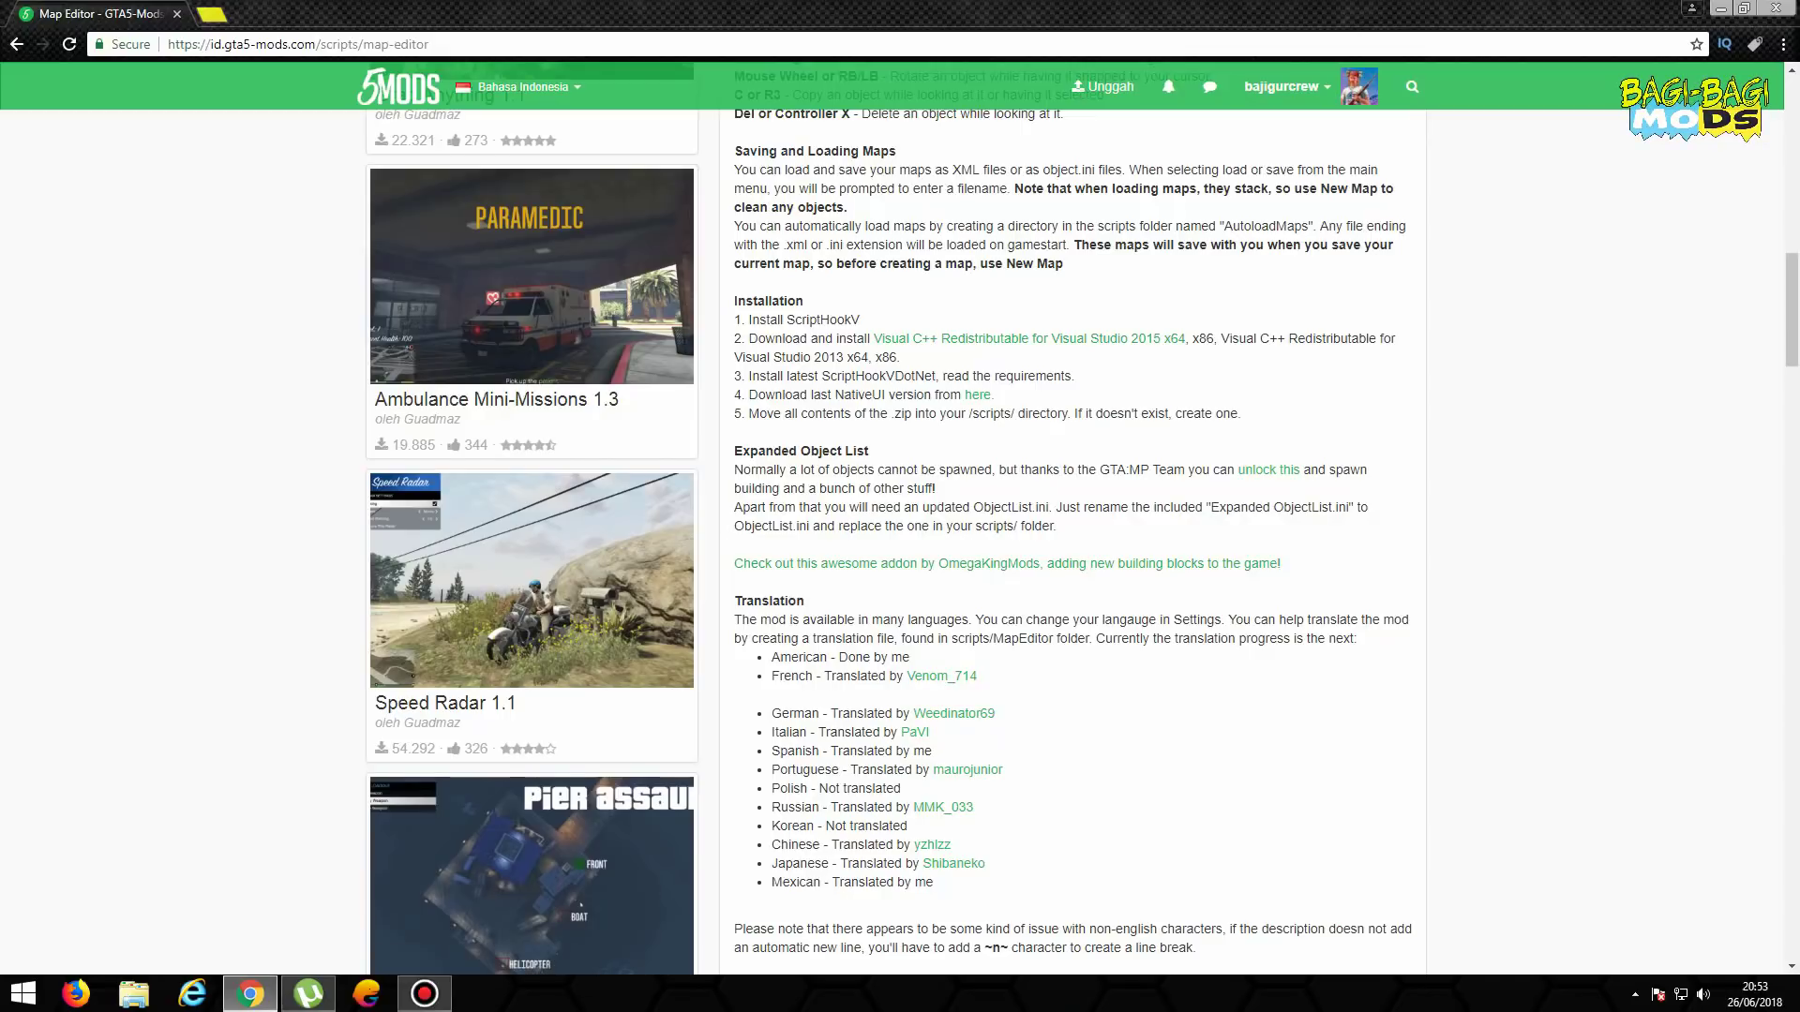
Step: Download Map Editor 2.13 and extract the zip archive with the WinRAR wizard into a folder on the desktop
scroll(1078, 525, up, 8)
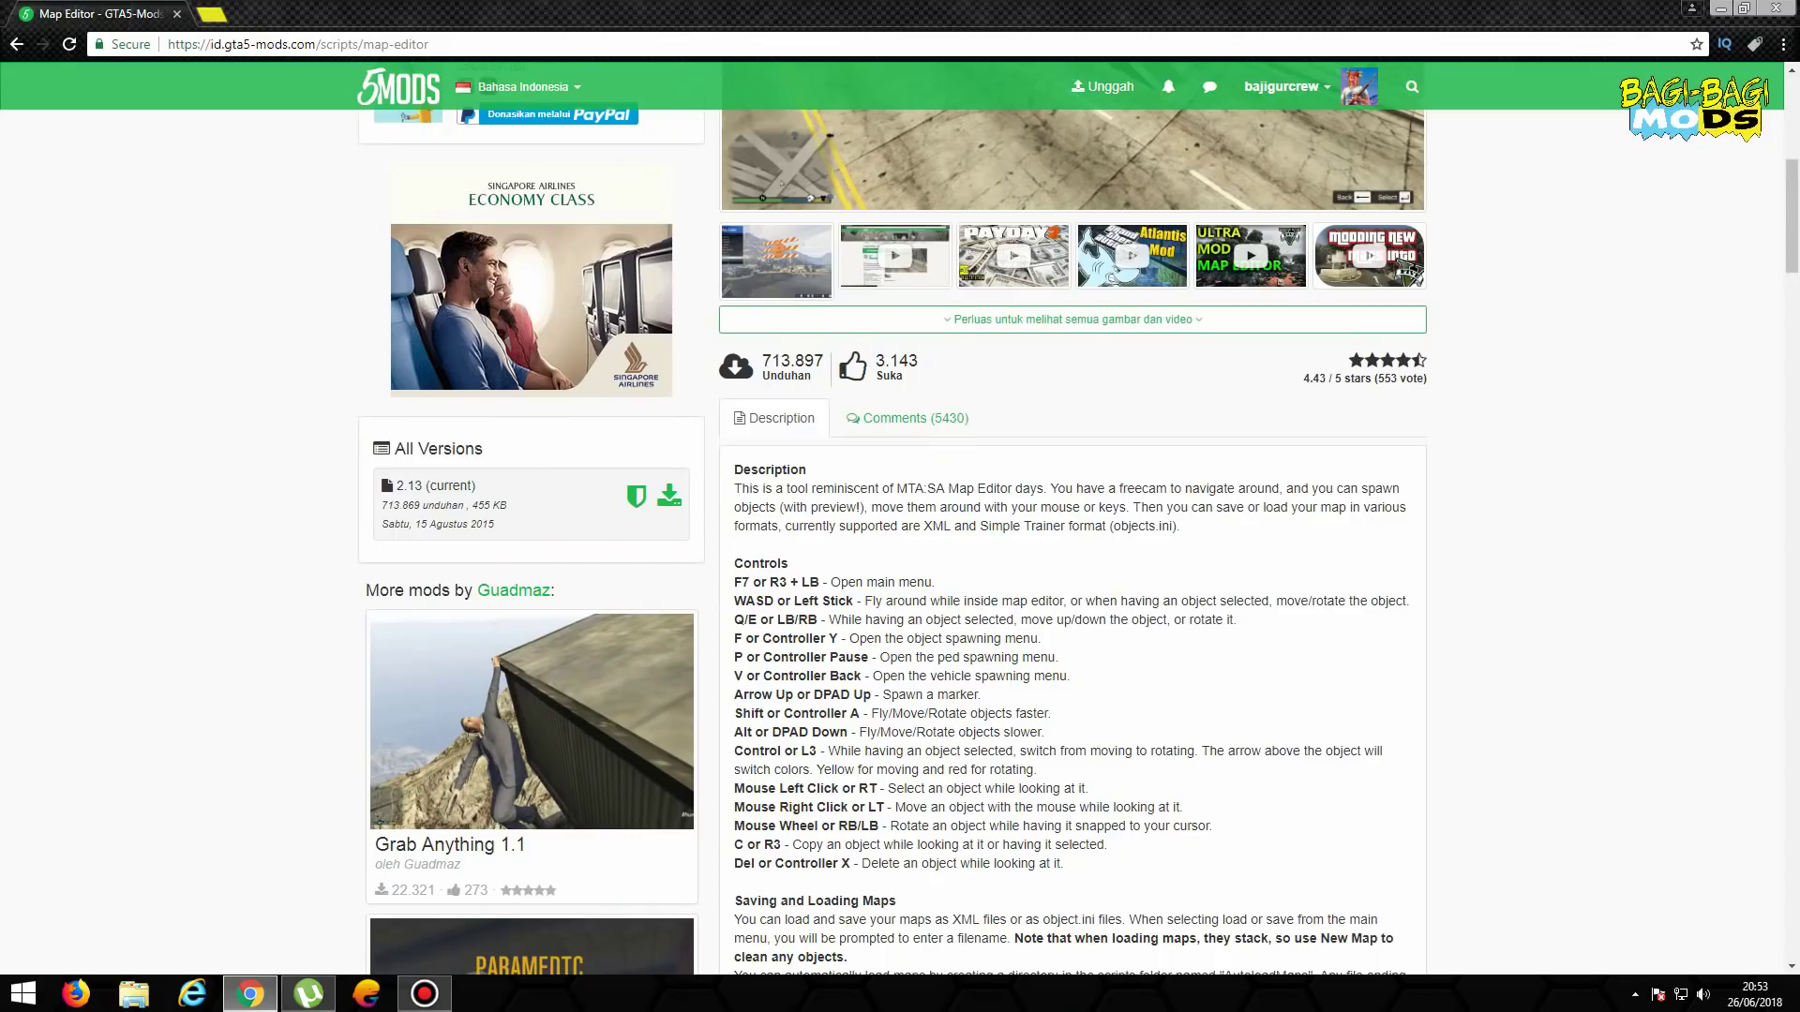
scroll(1226, 377, up, 5)
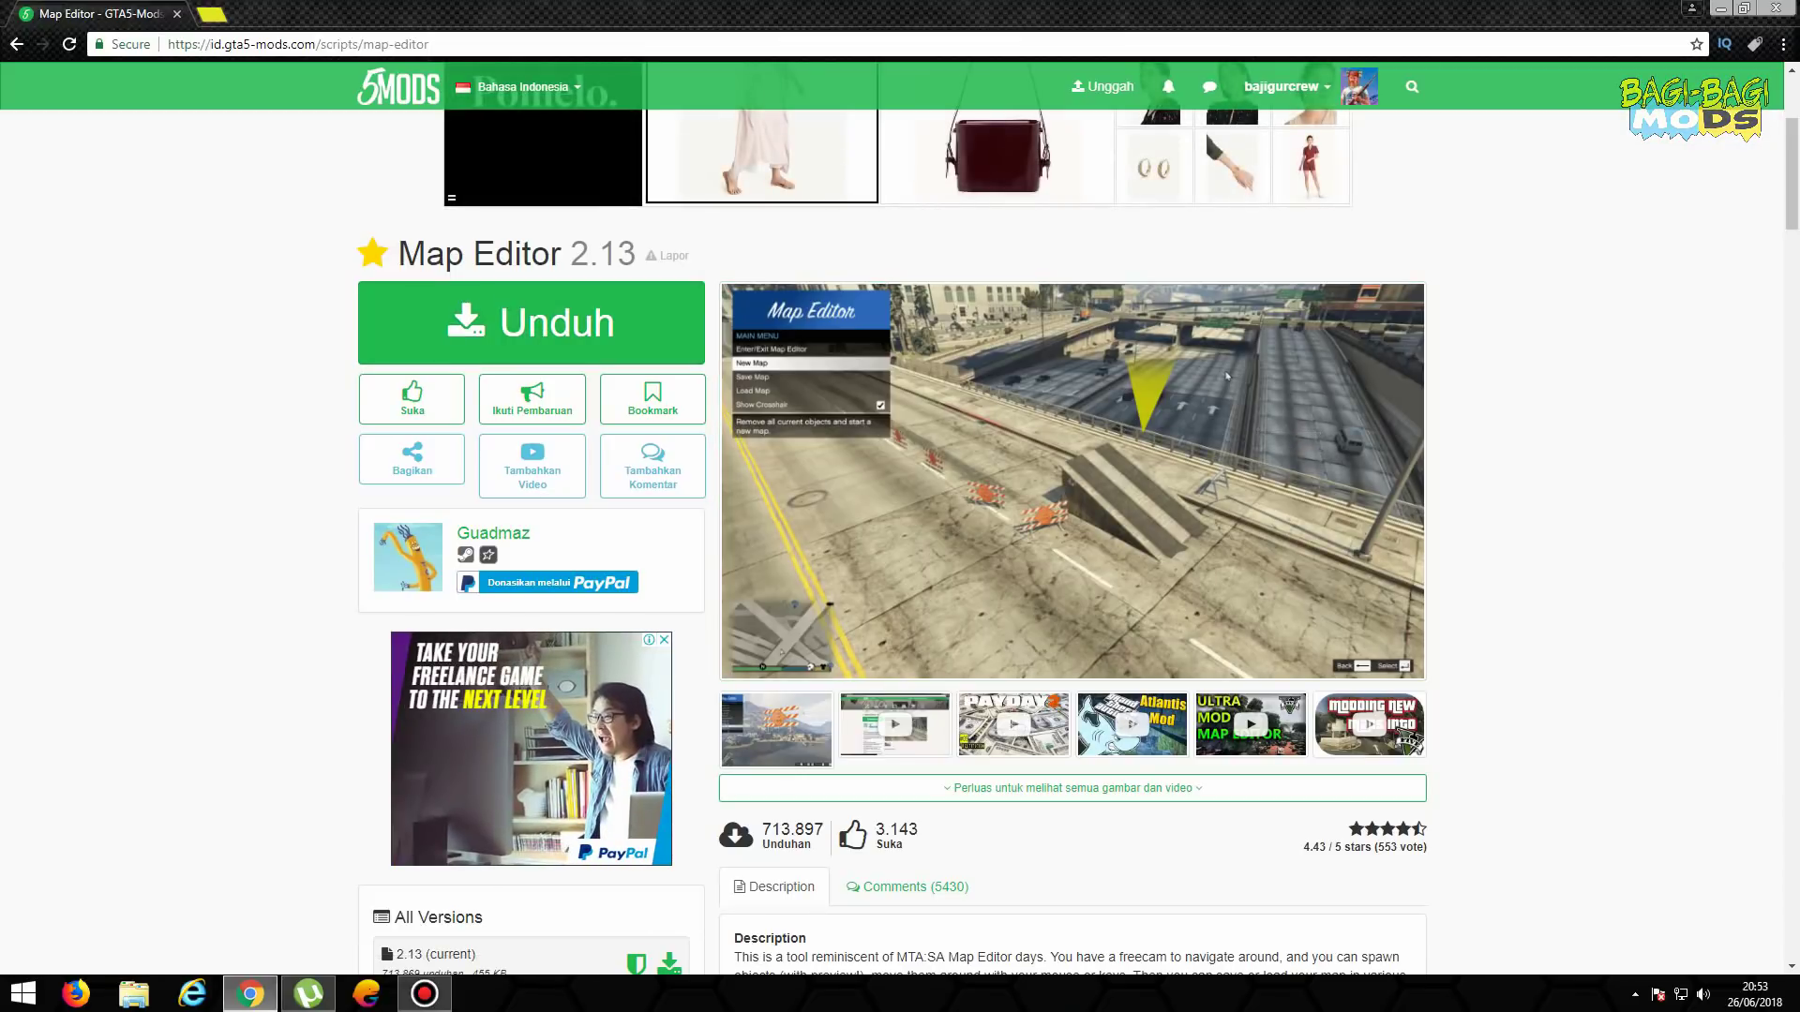
click(530, 322)
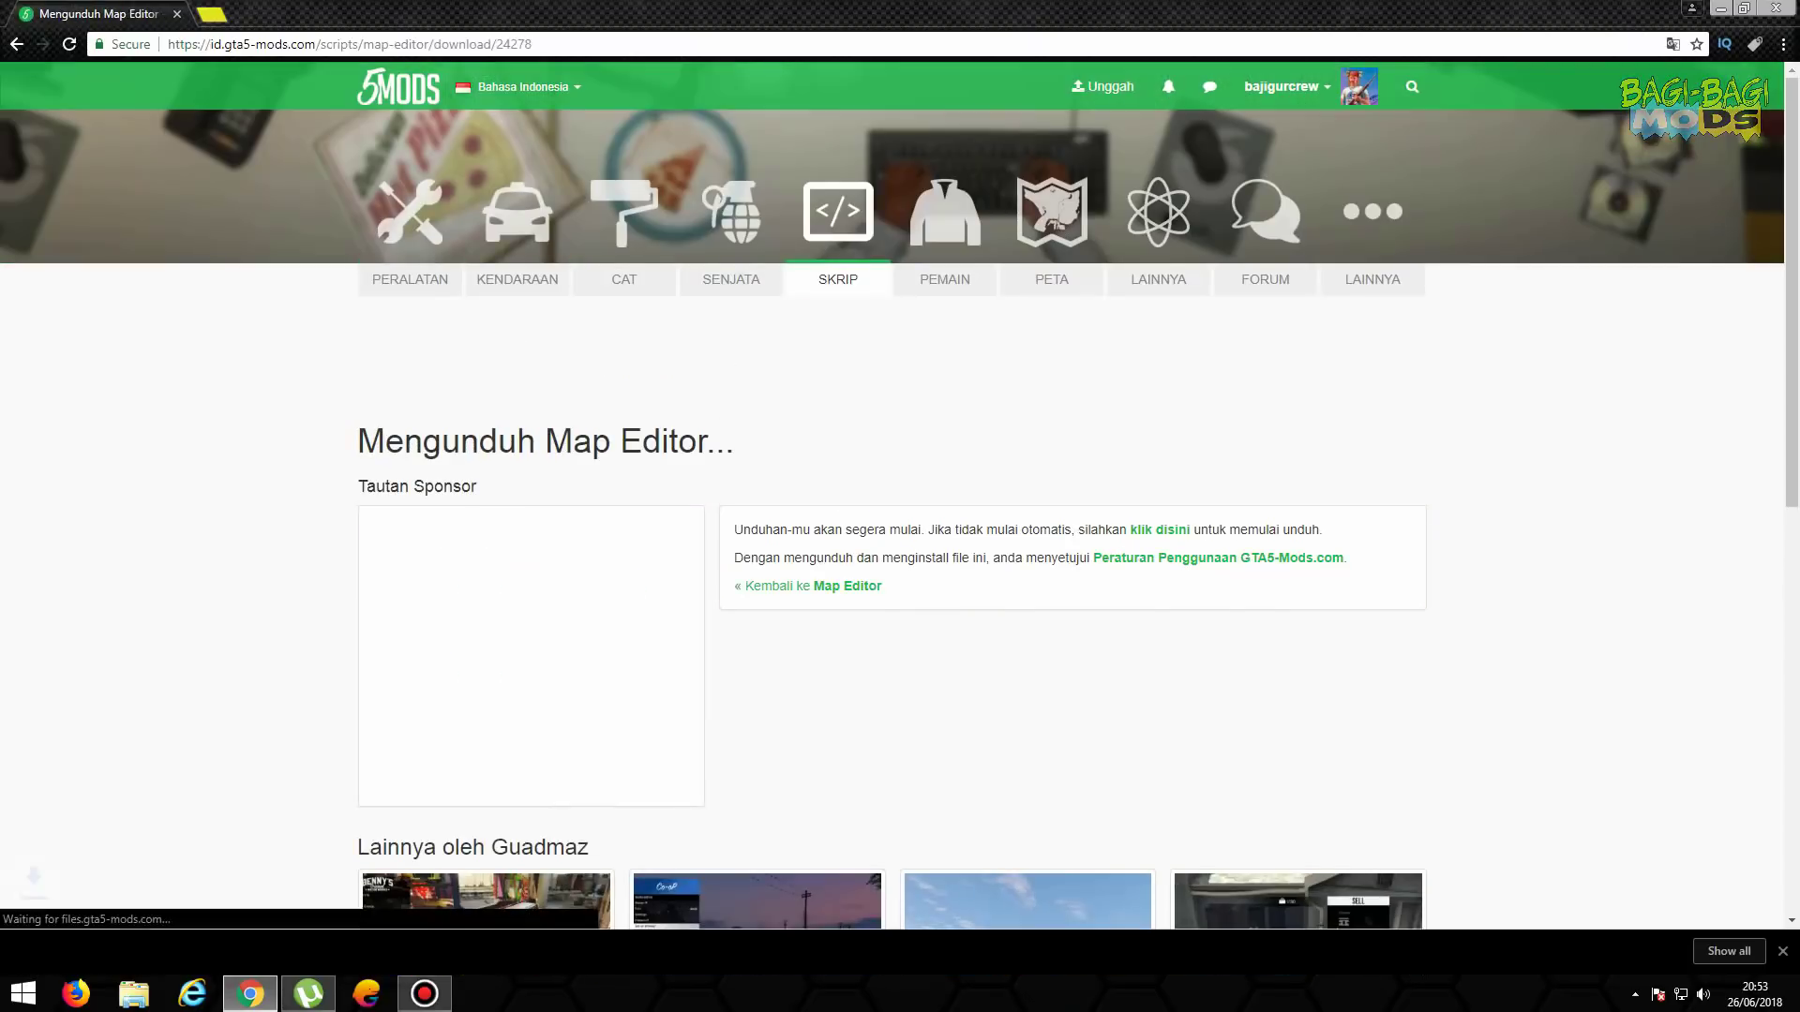
scroll(891, 518, down, 3)
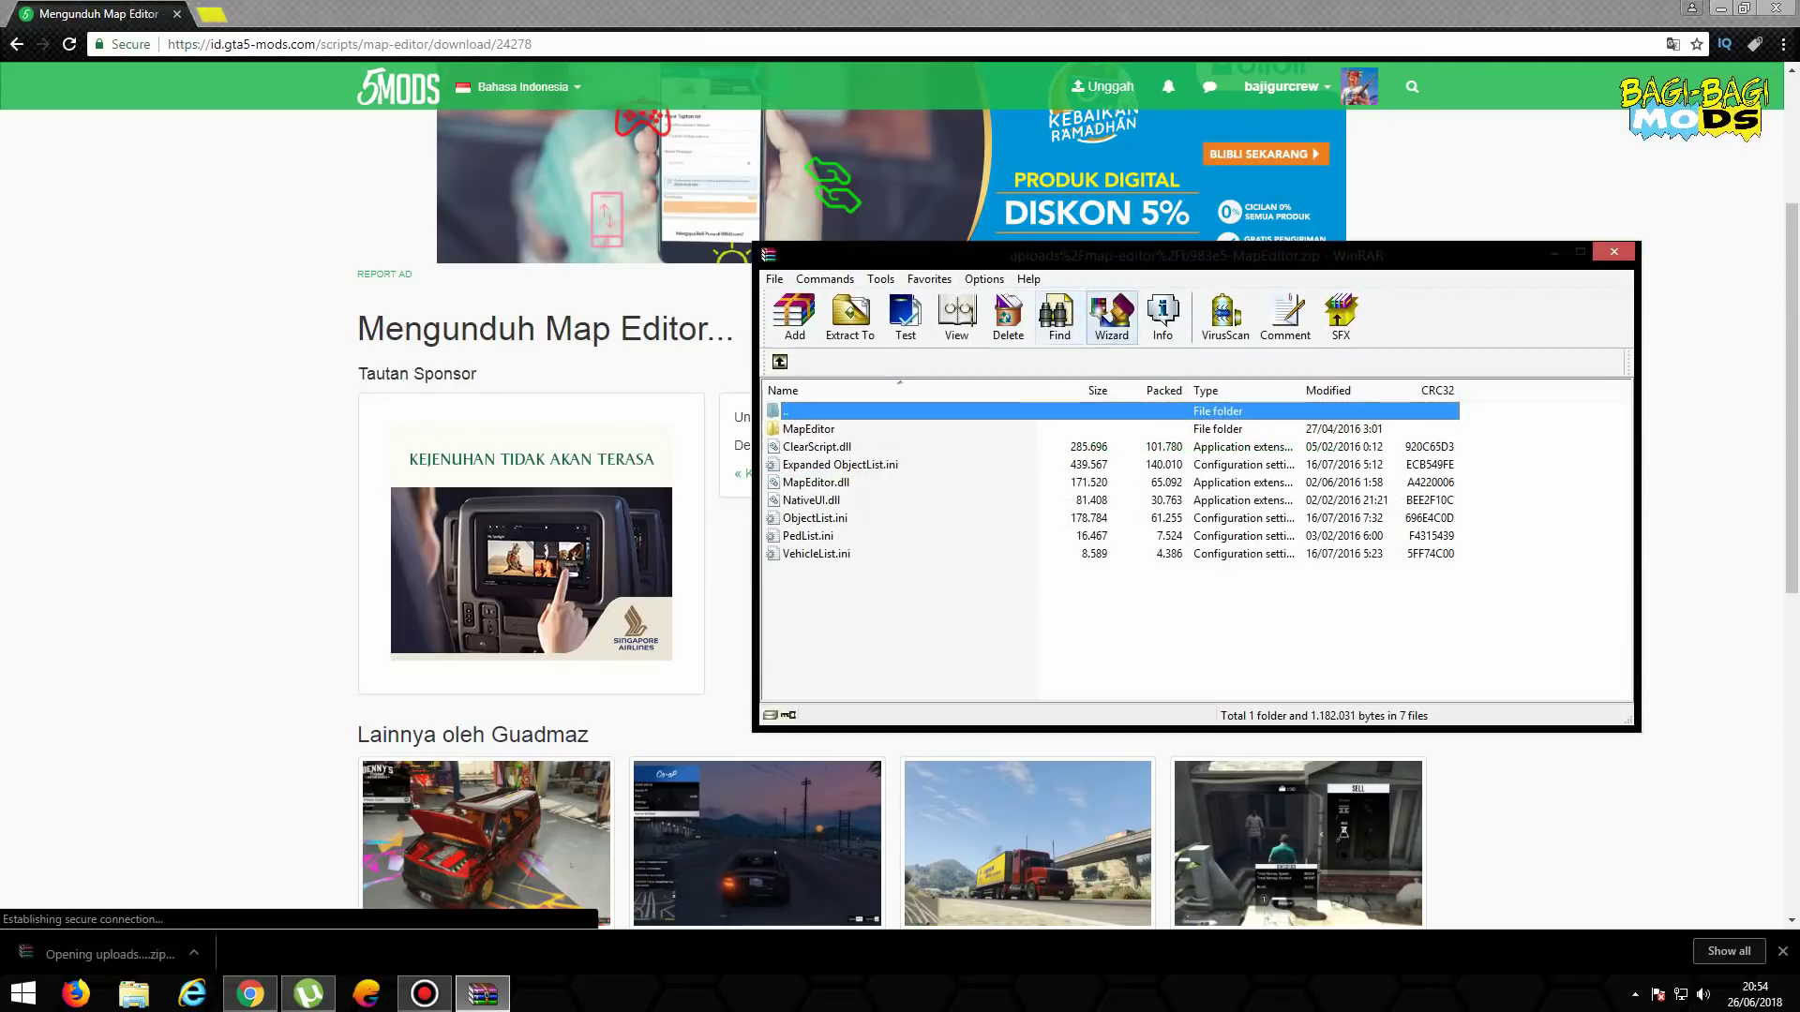
click(1112, 309)
key(Return)
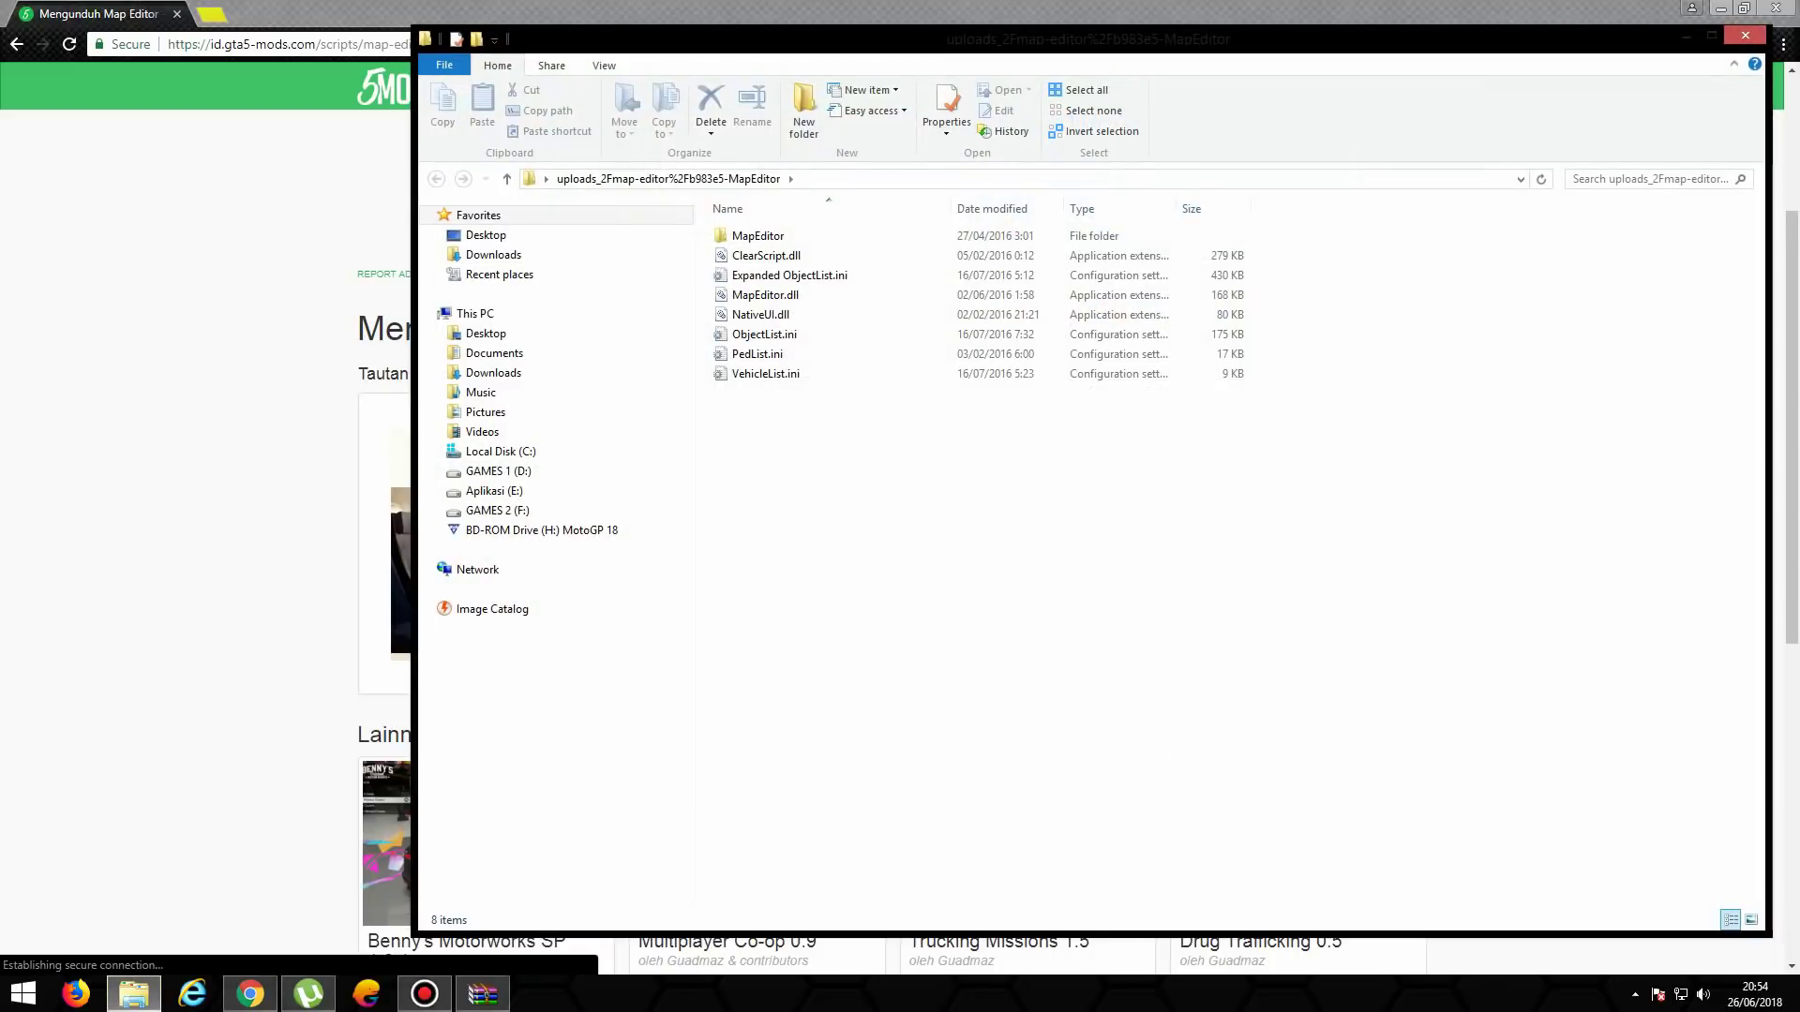
Step: Copy the MapEditor folder and all other extracted files, then close the folder and archive windows and minimize the browser
drag(773, 436, 1009, 239)
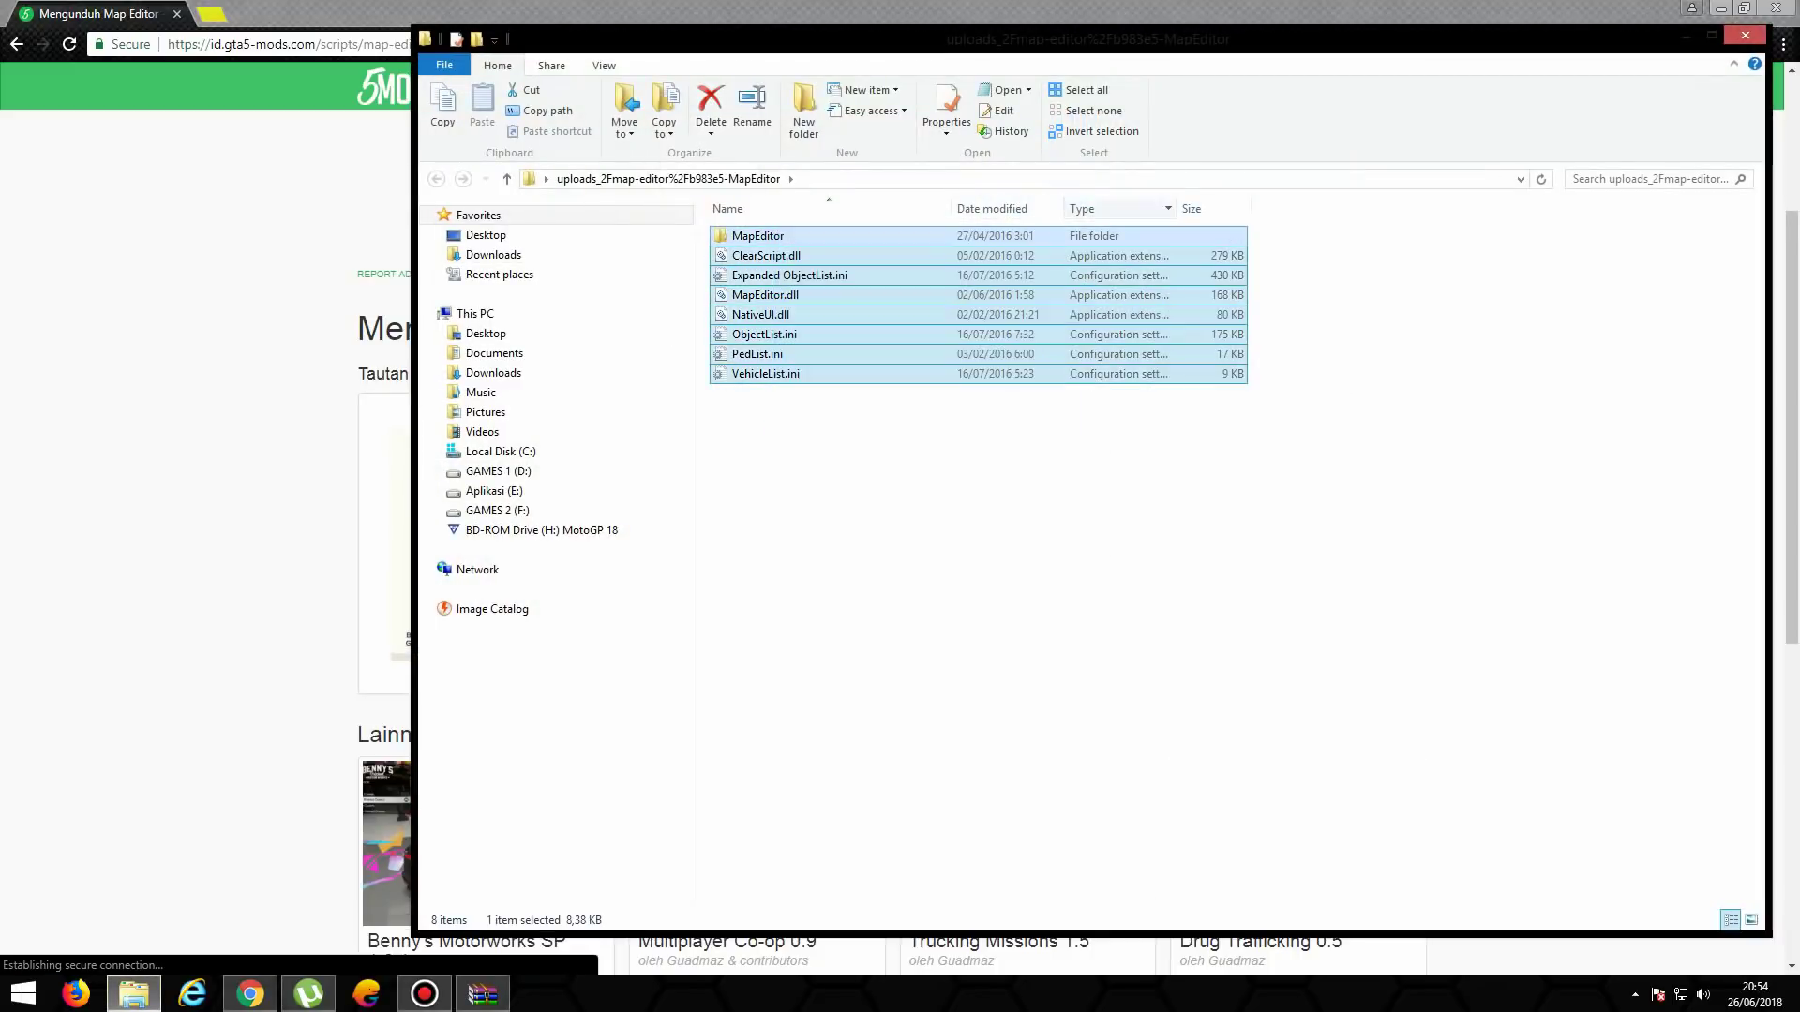
right_click(899, 237)
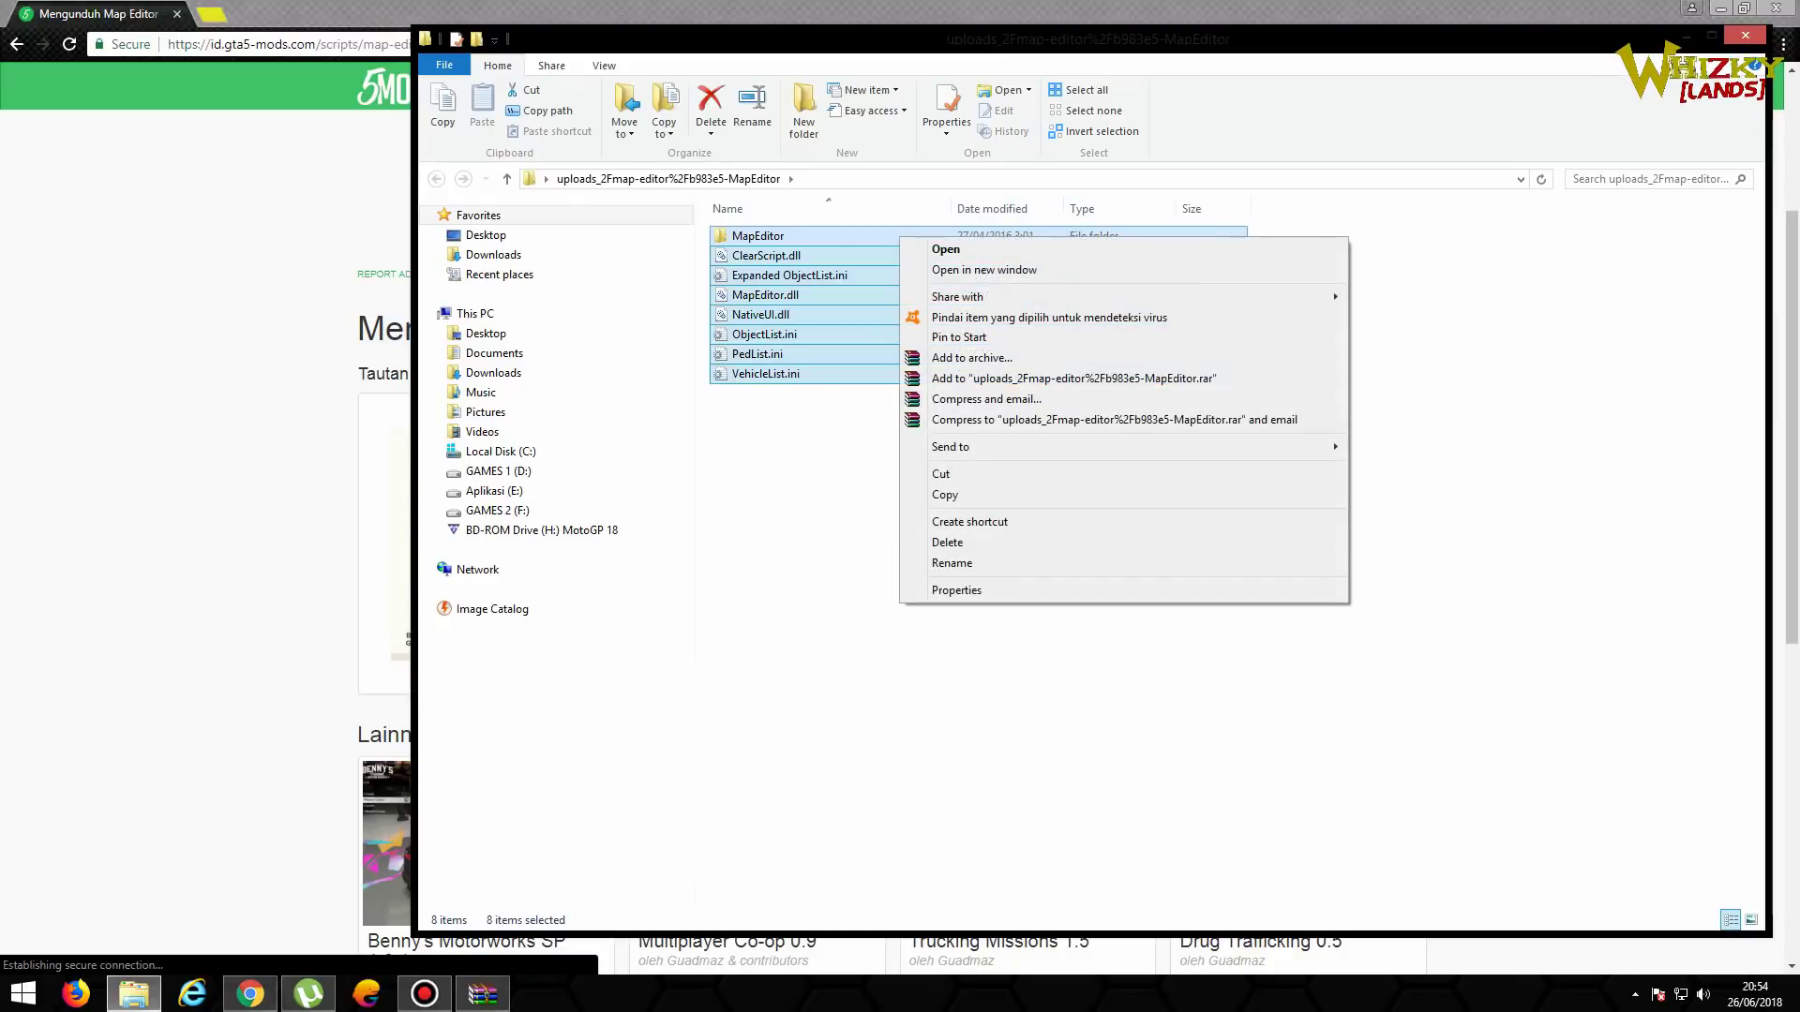
click(944, 495)
click(1743, 35)
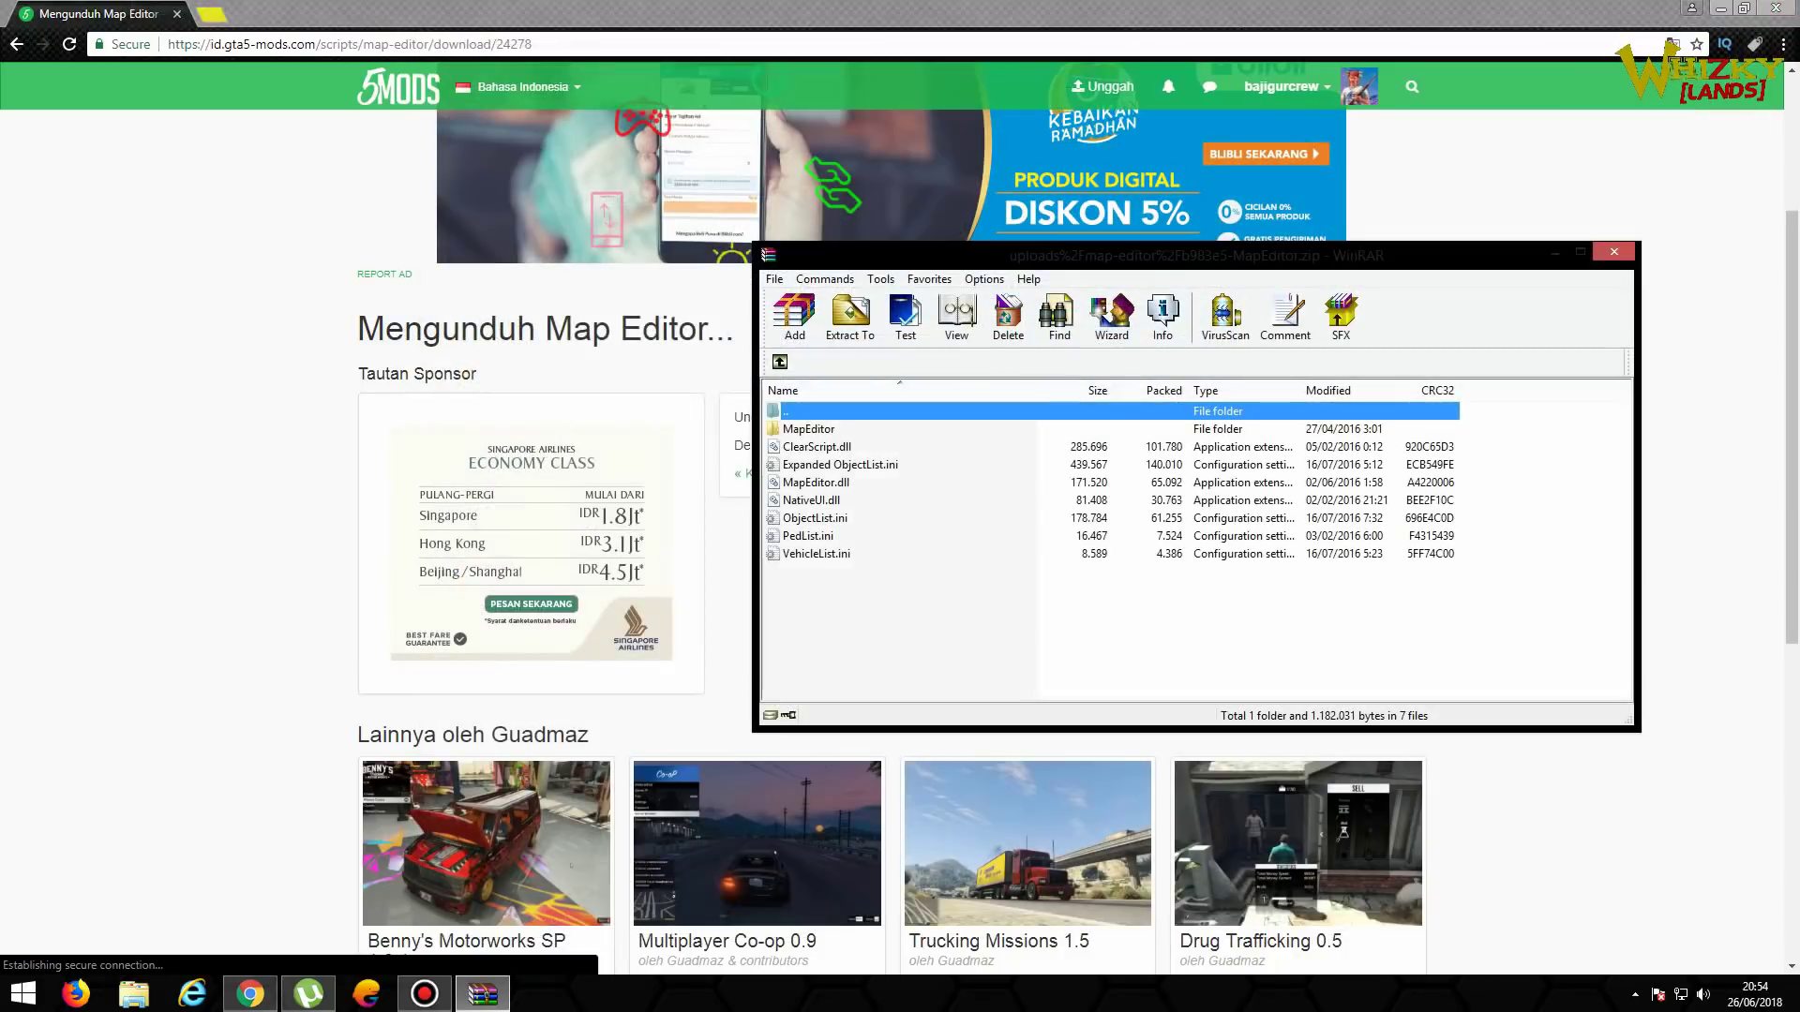
click(1613, 252)
click(1720, 9)
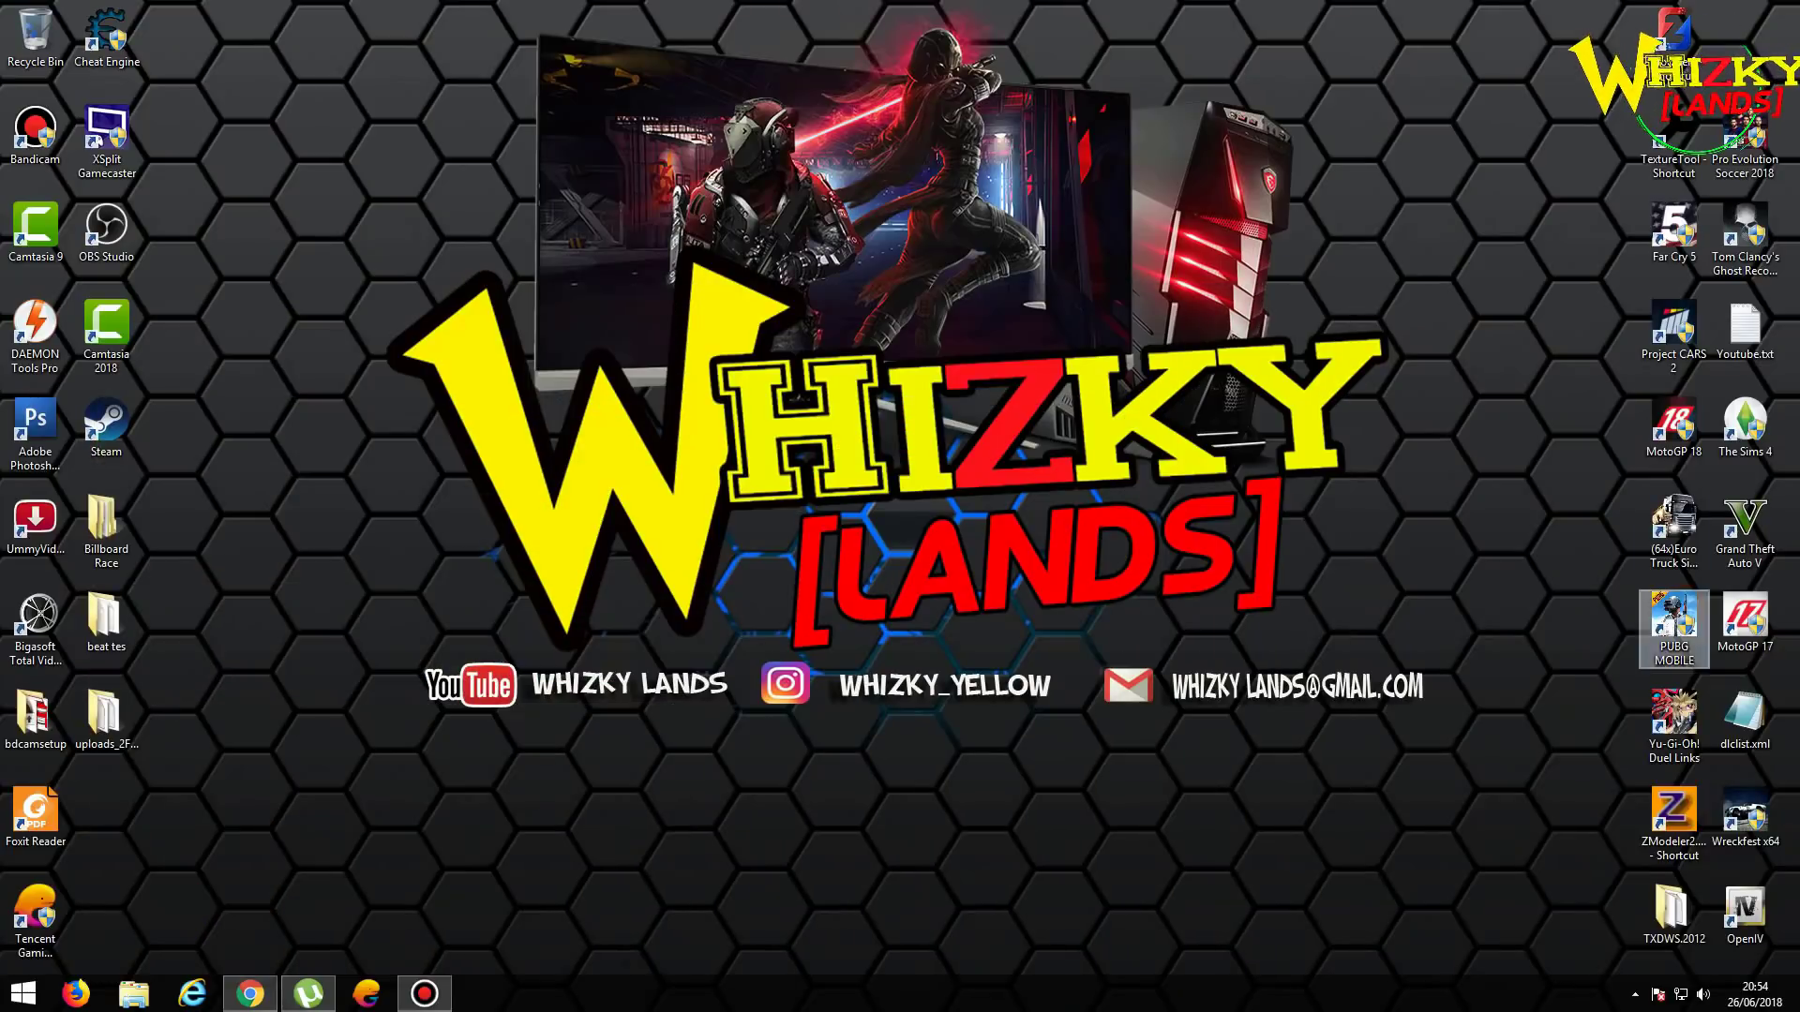
Step: Open the file location of the Grand Theft Auto V desktop shortcut through its properties and enter the scripts folder
right_click(1746, 522)
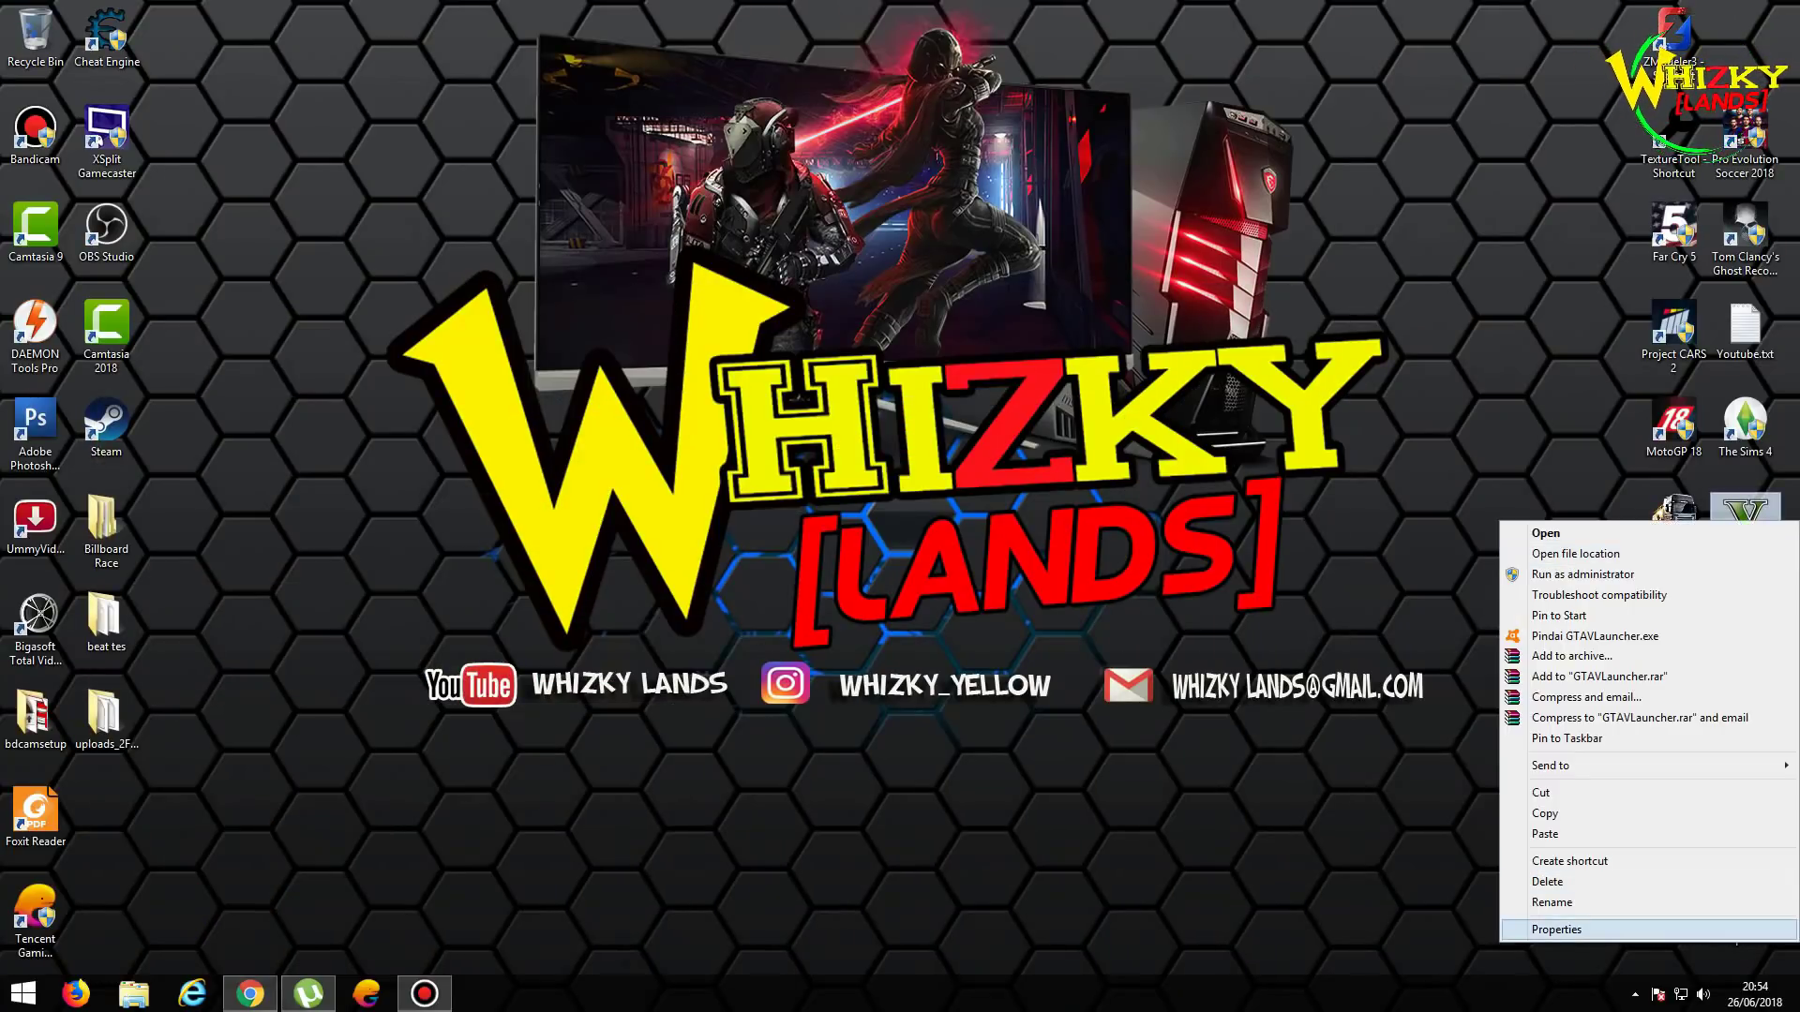
click(1556, 929)
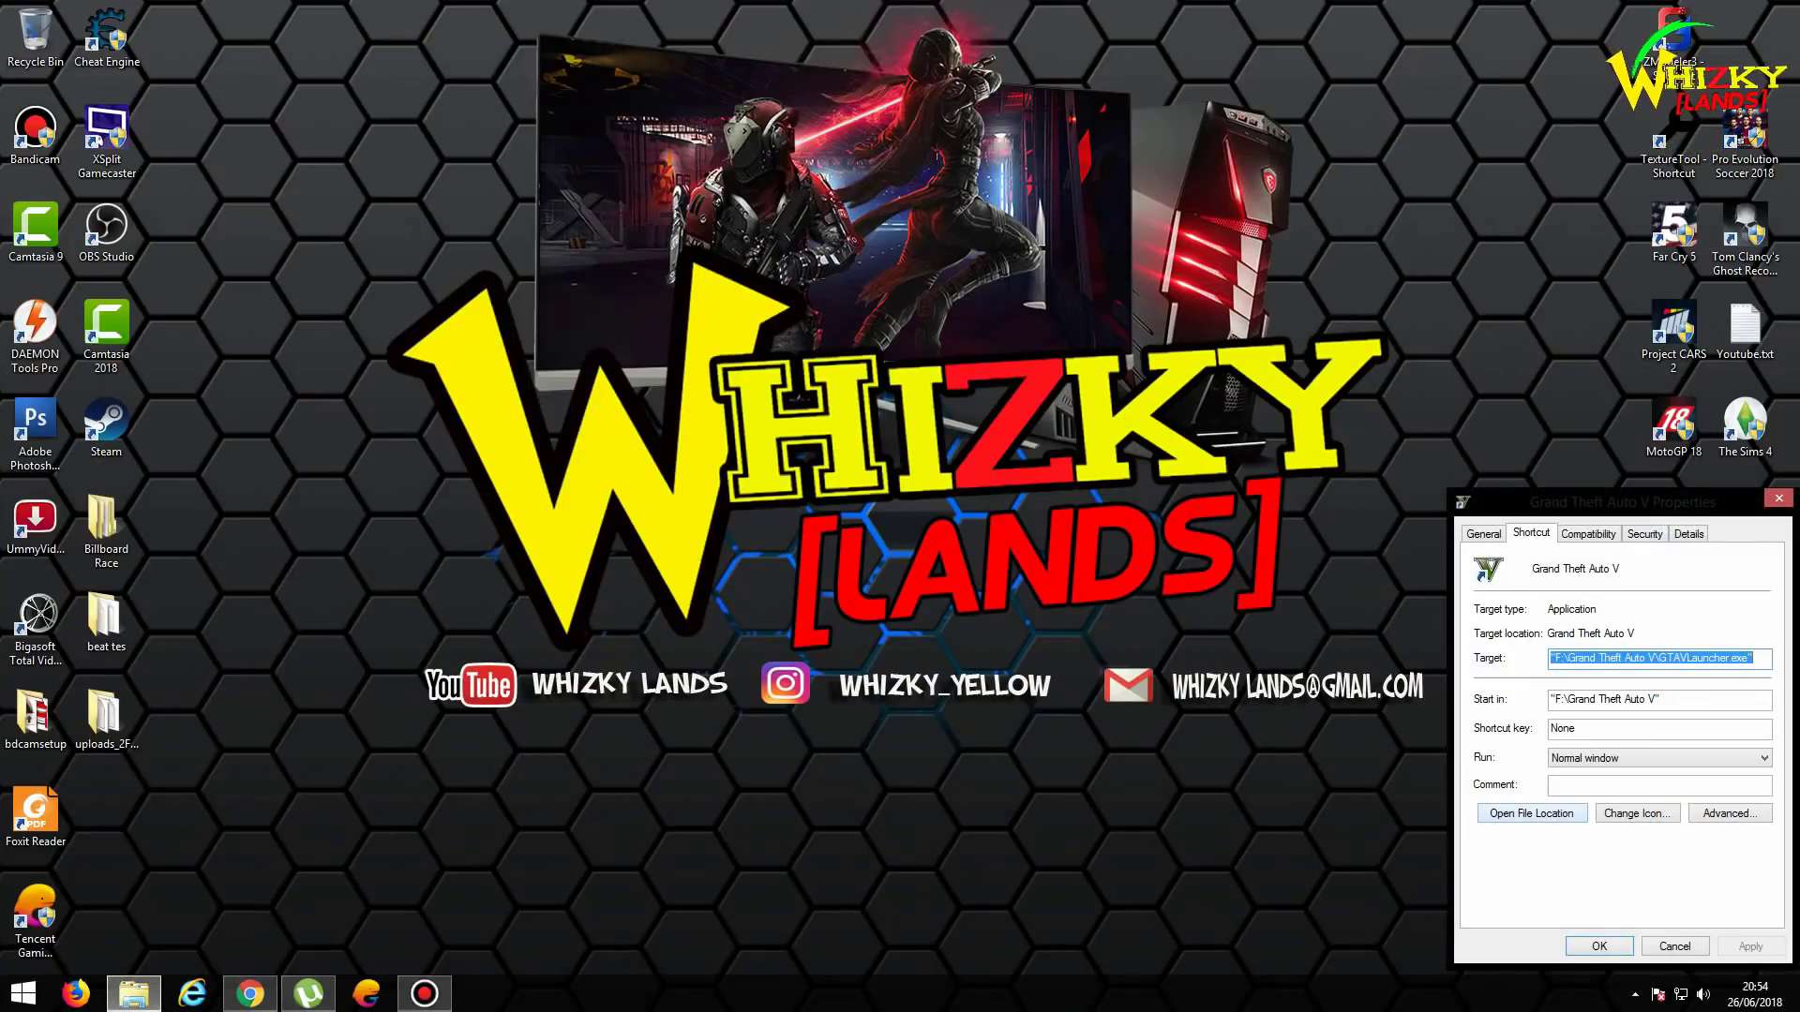
click(1532, 813)
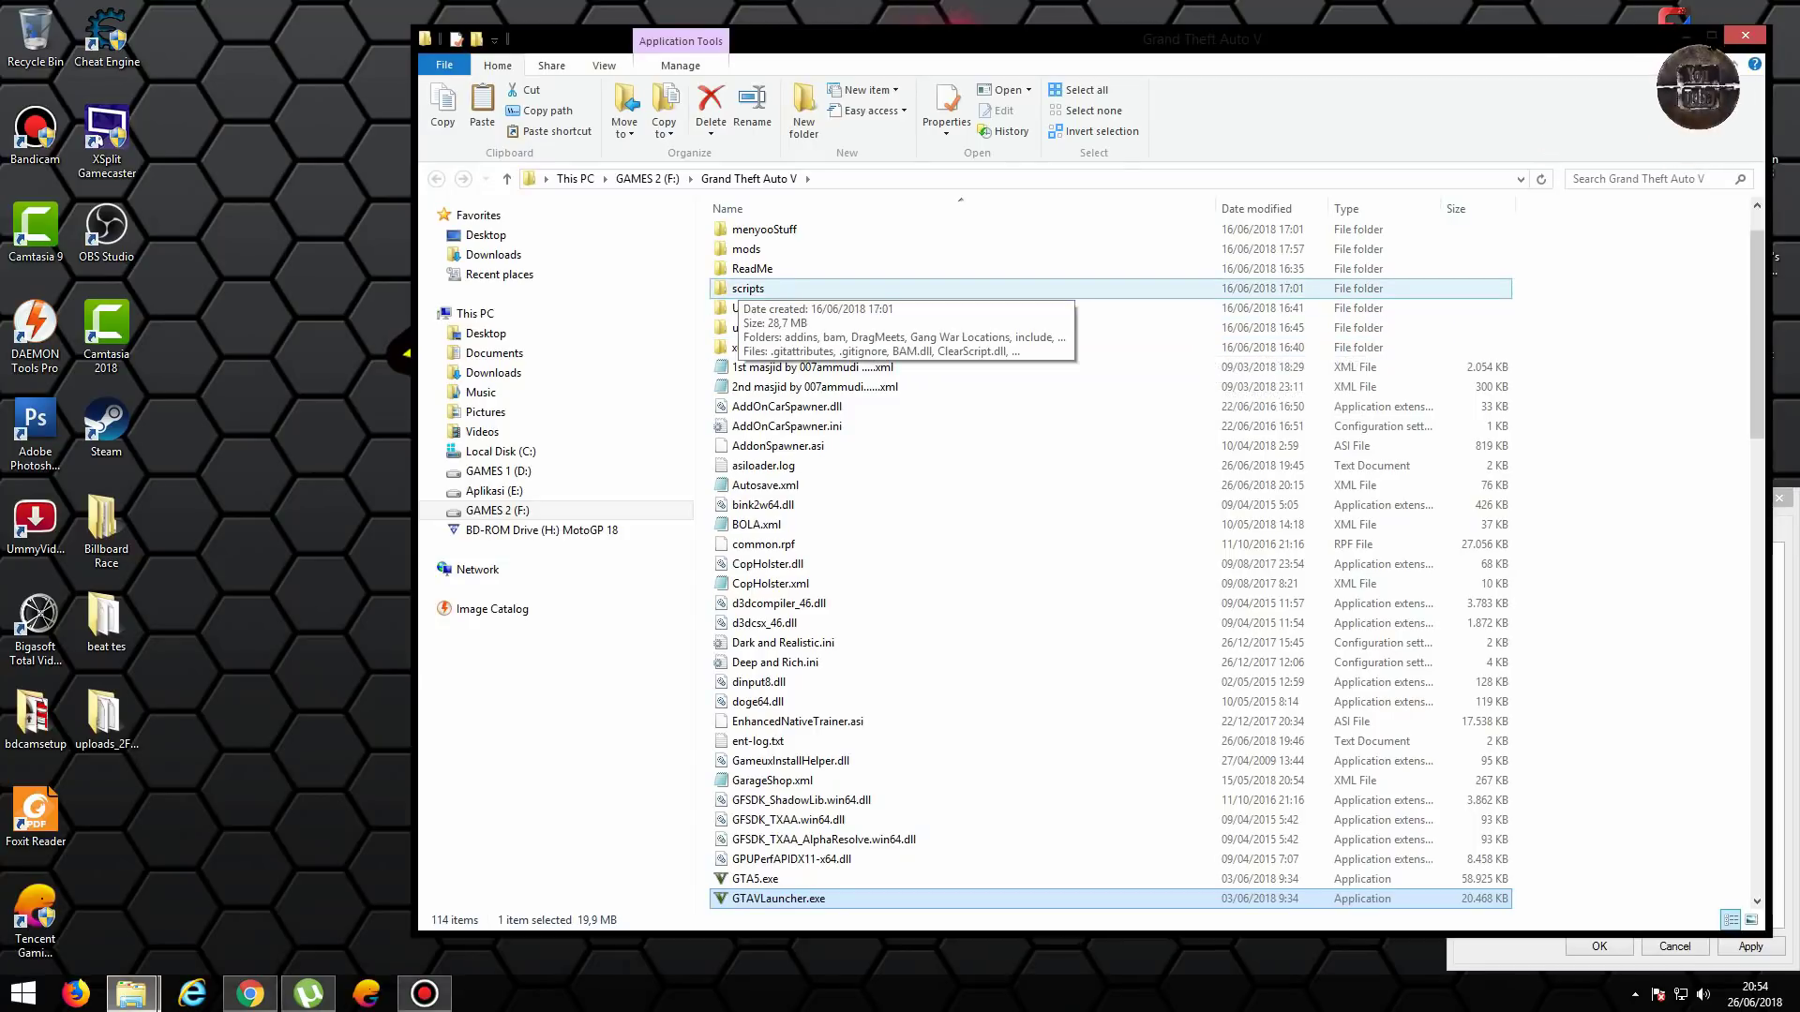
double_click(747, 288)
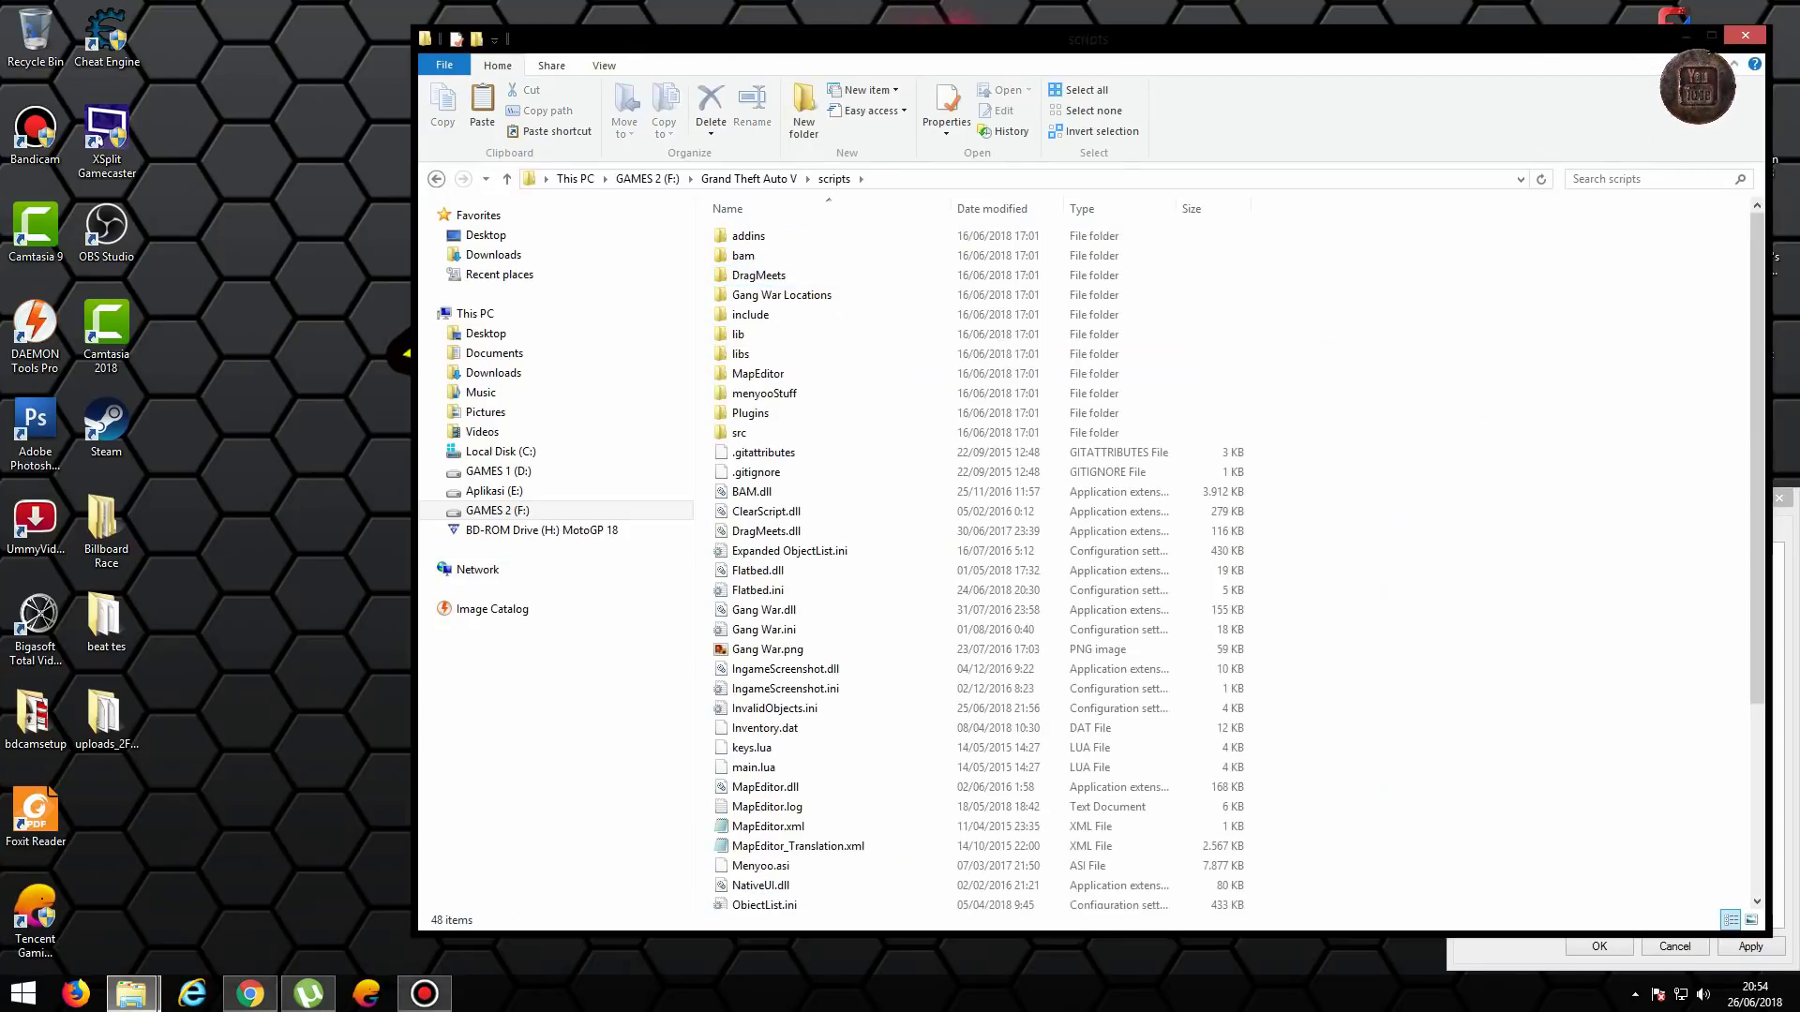
Step: Paste the copied Map Editor files into the scripts folder, replacing the files with the same names, and close the folder and shortcut properties windows
right_click(1507, 310)
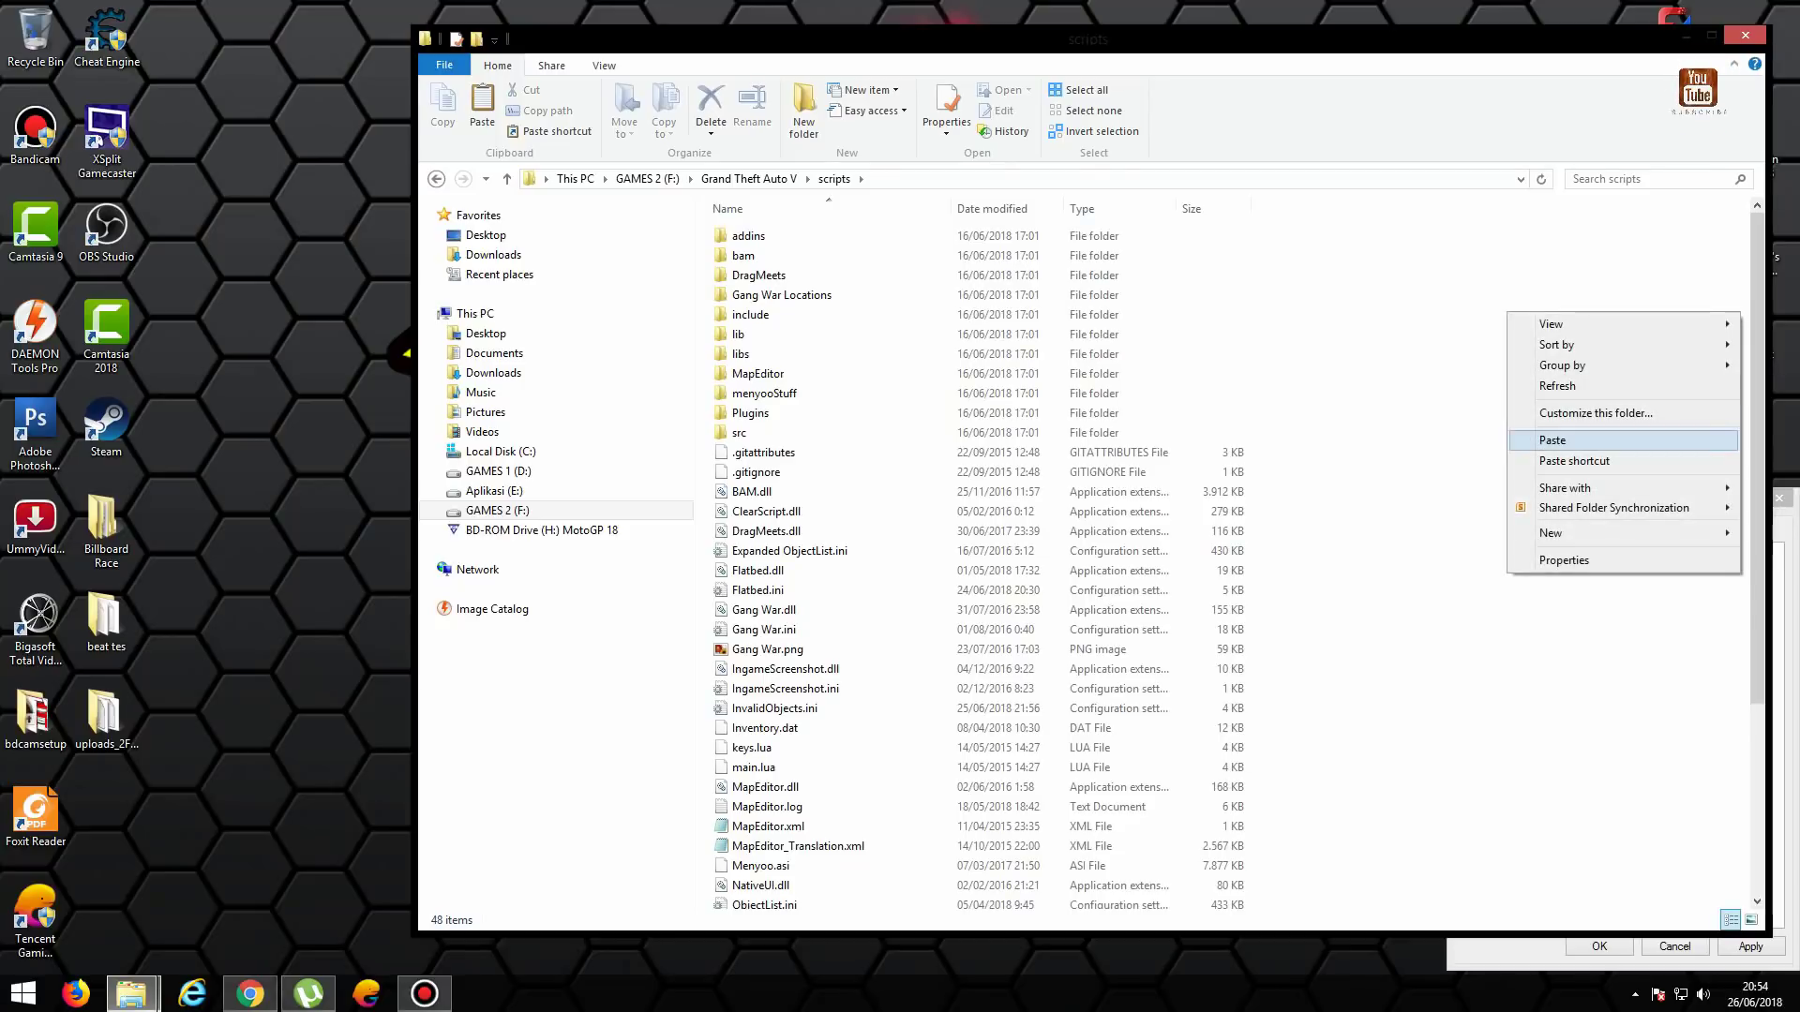
click(1556, 441)
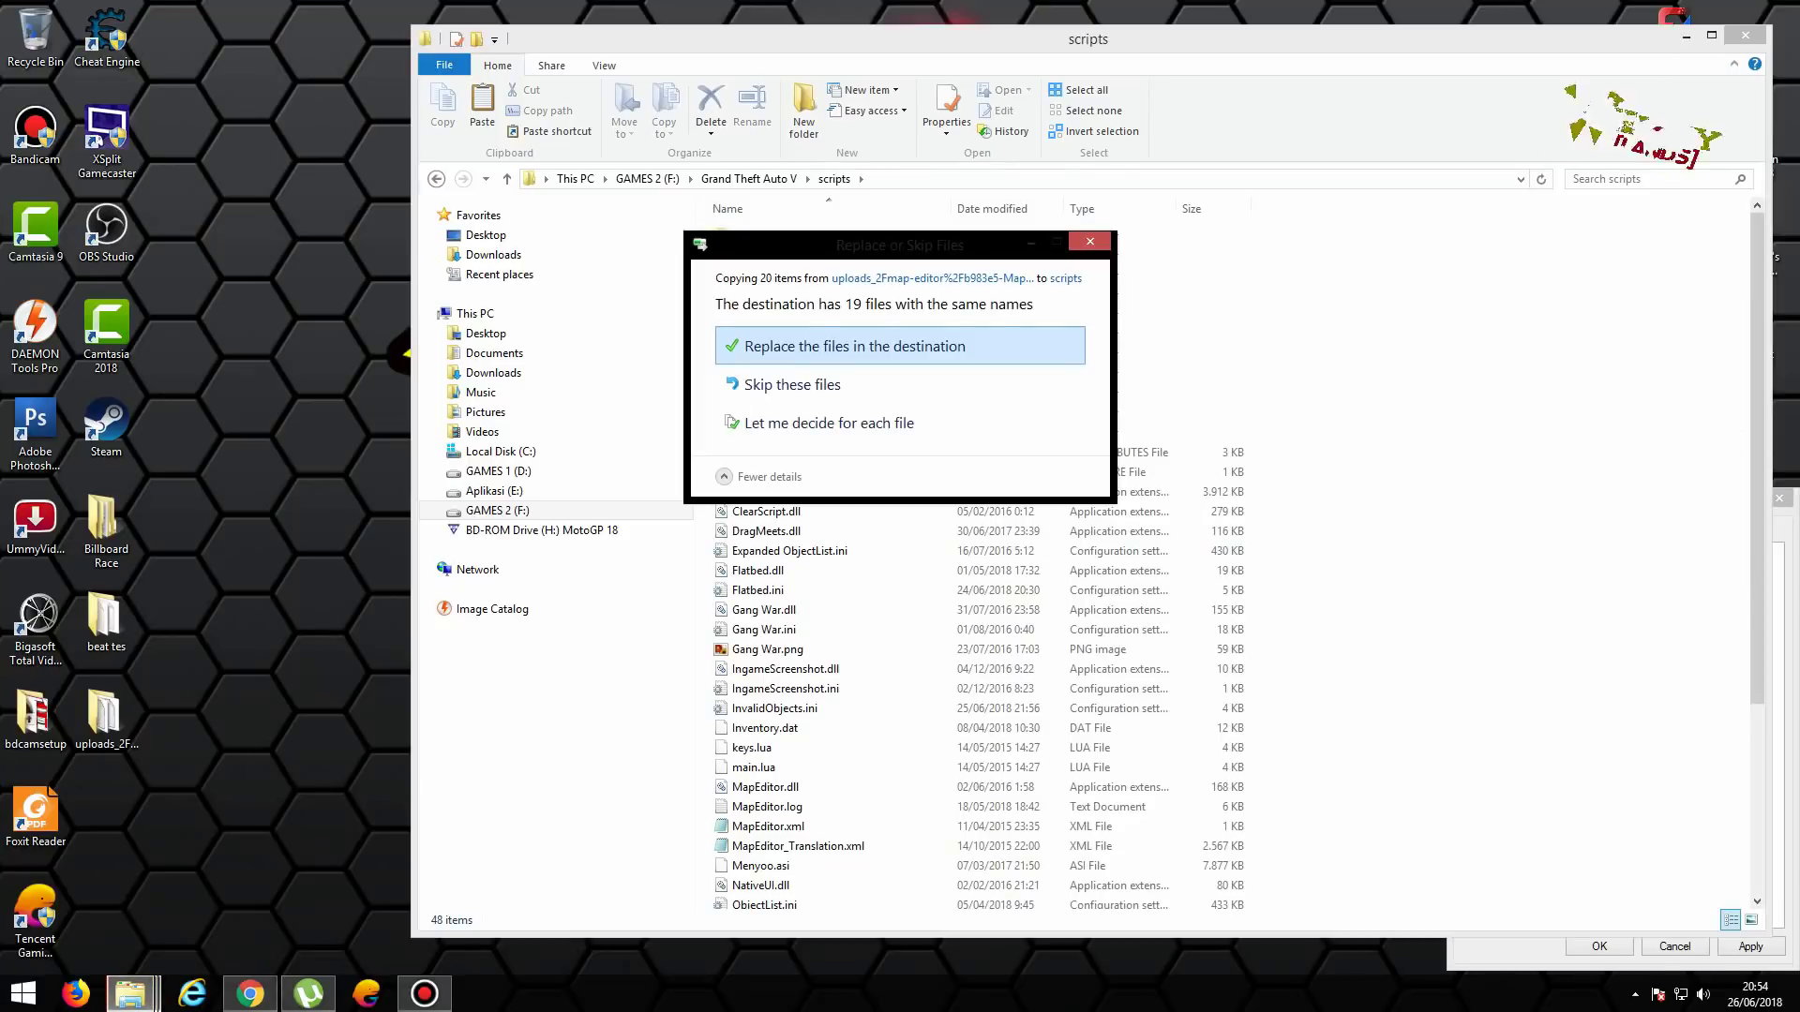
click(853, 346)
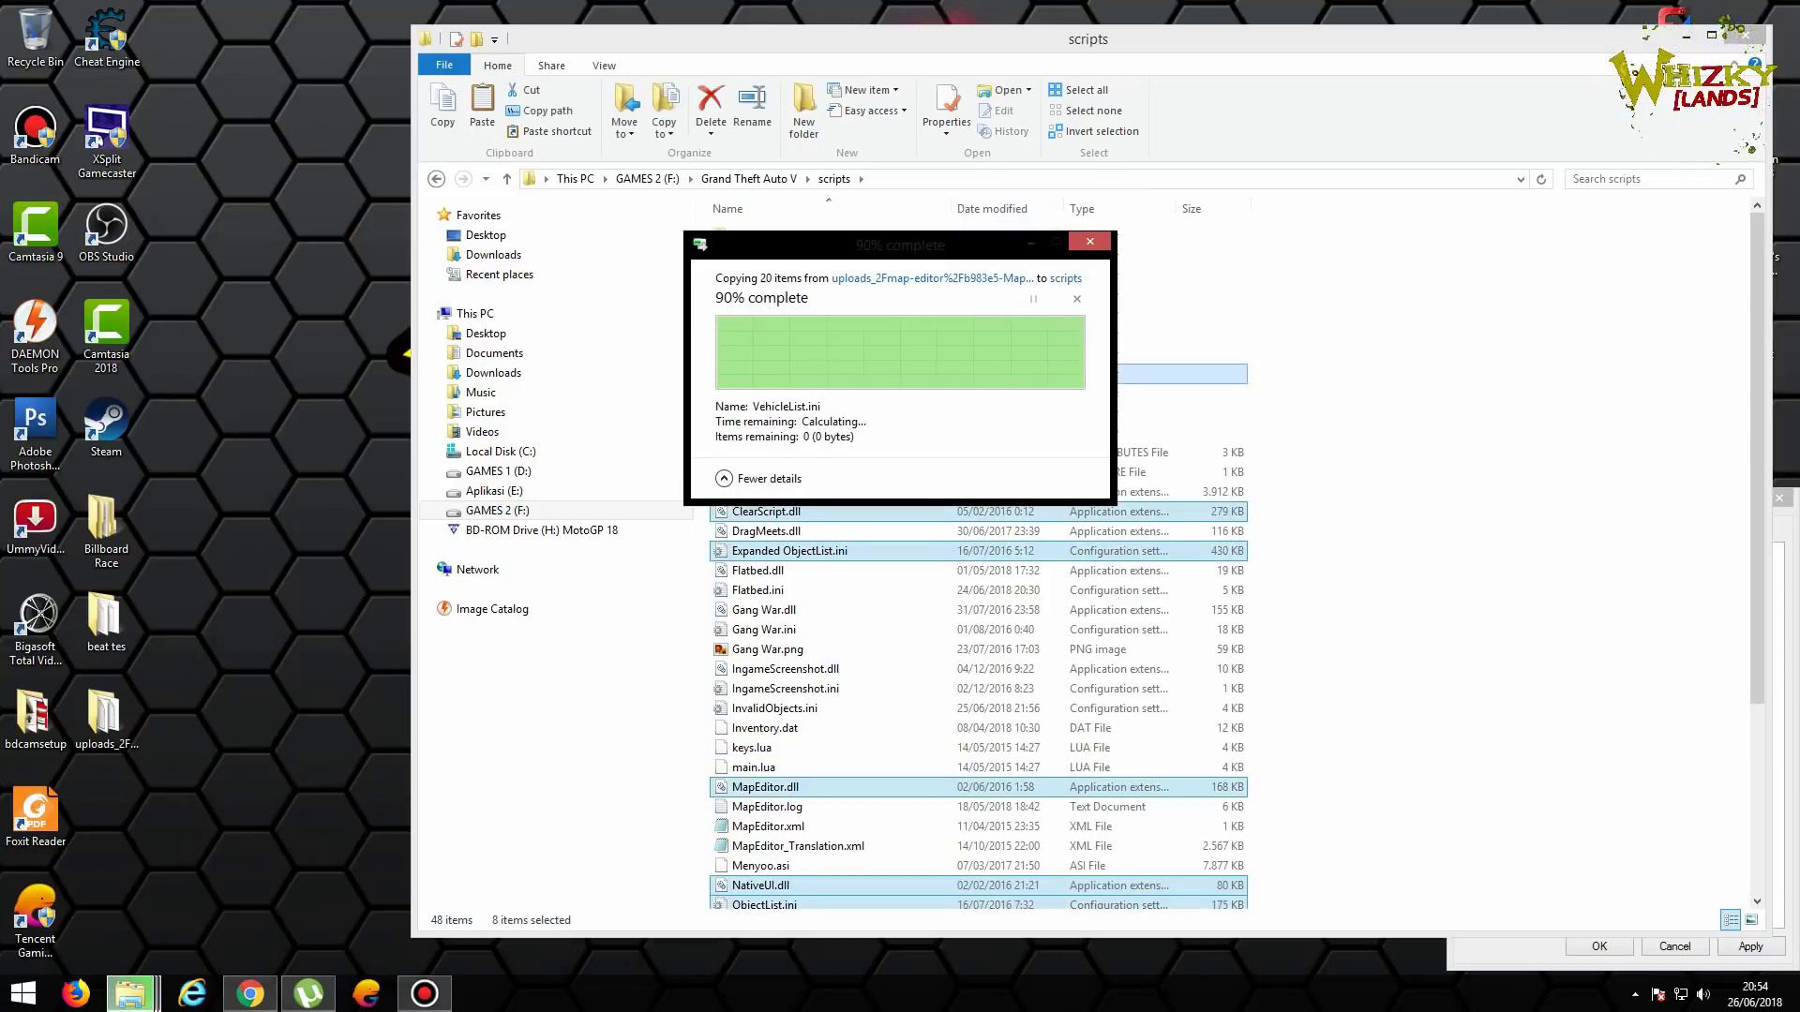
scroll(978, 413, down, 3)
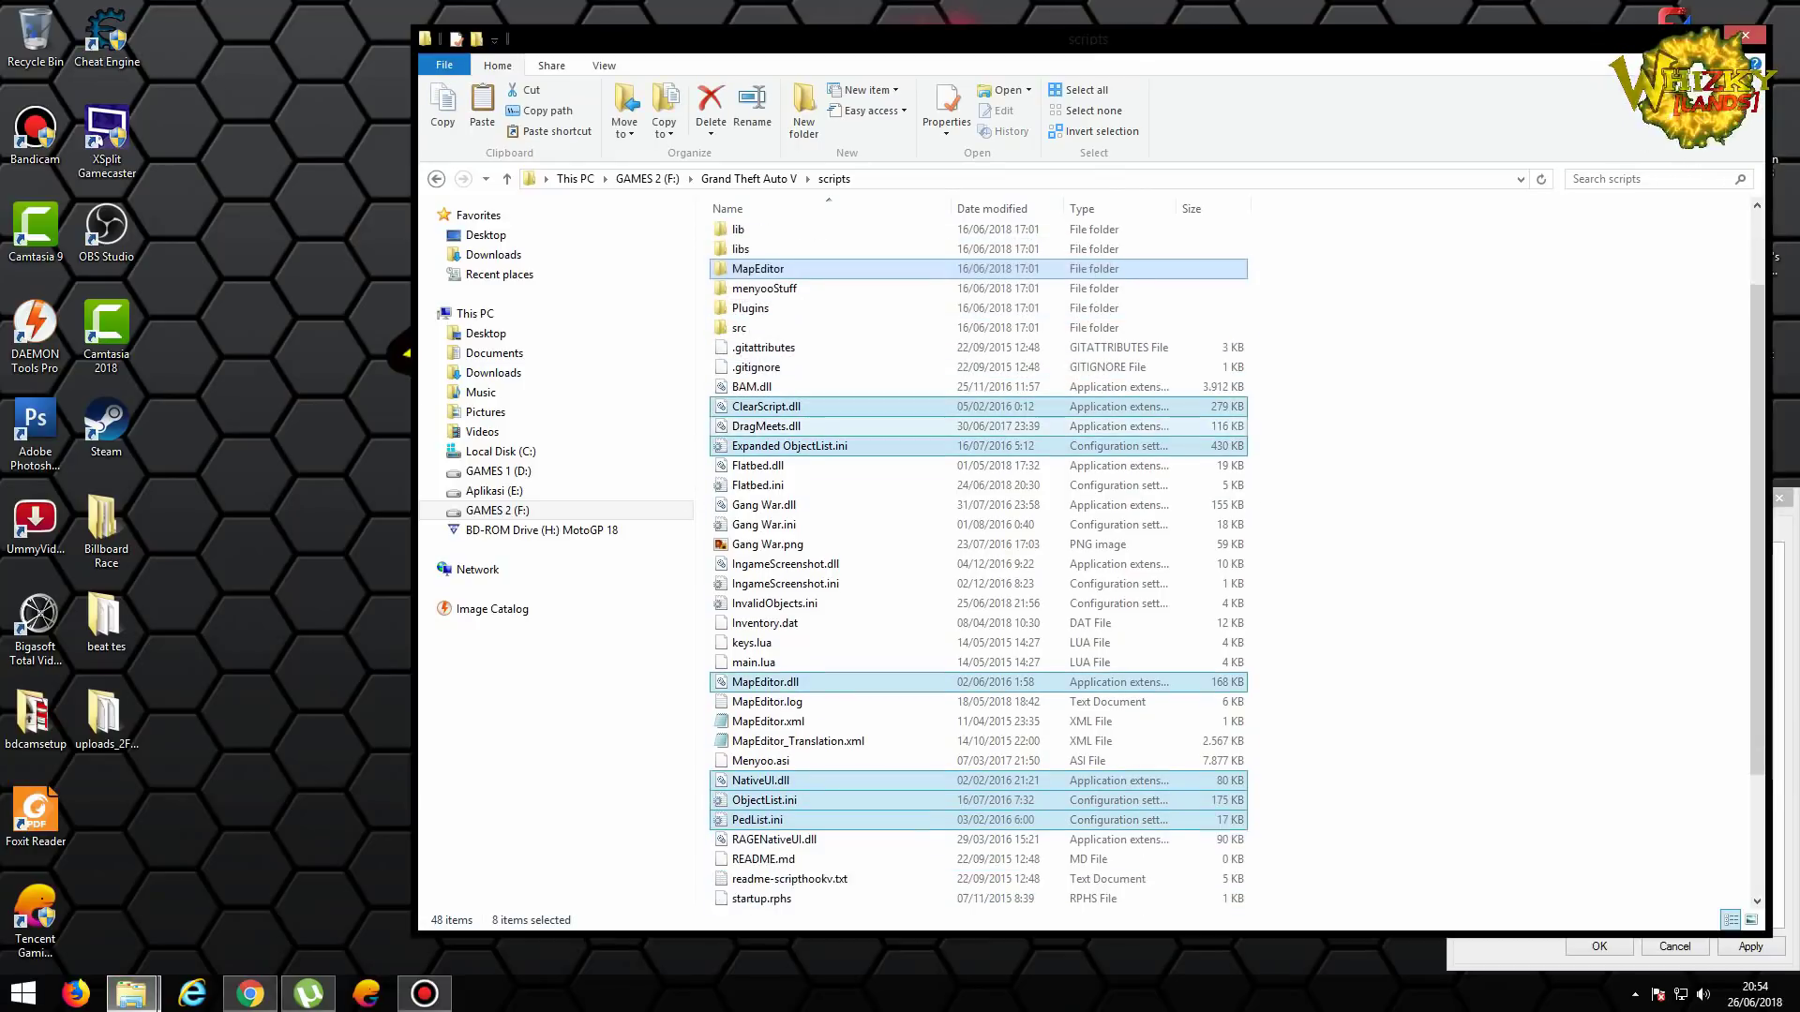
click(1312, 347)
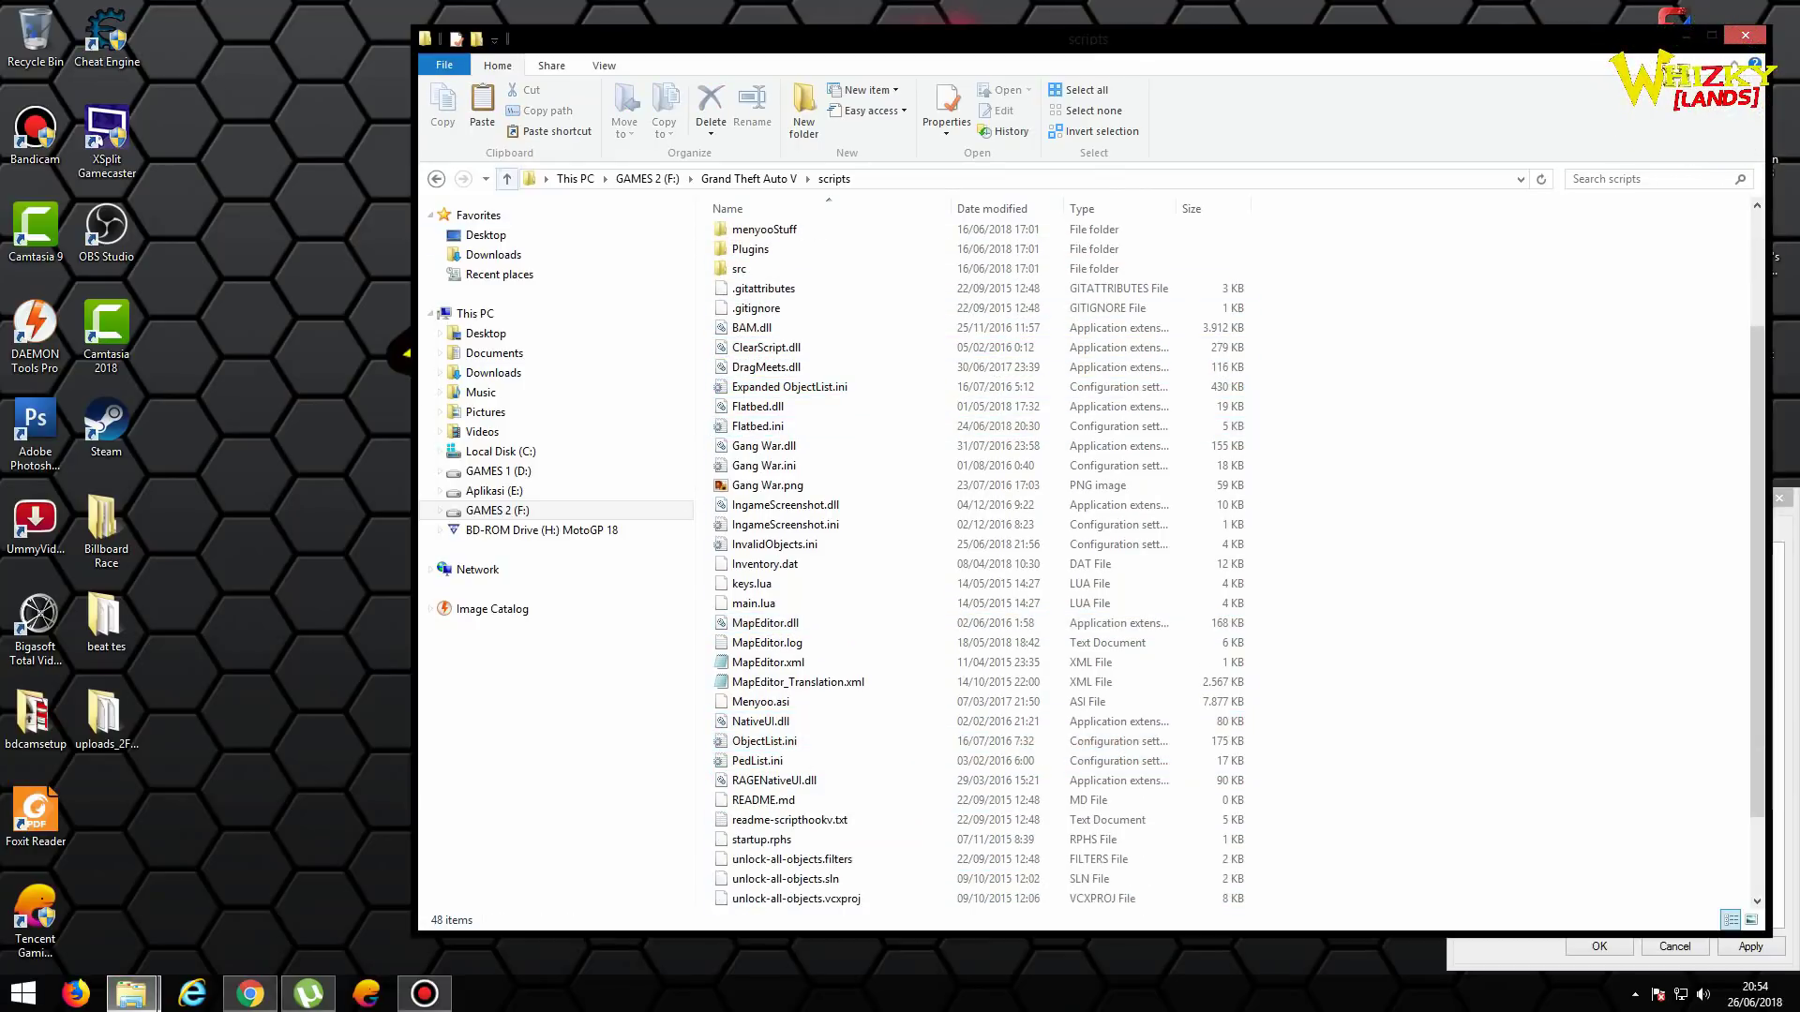
click(436, 178)
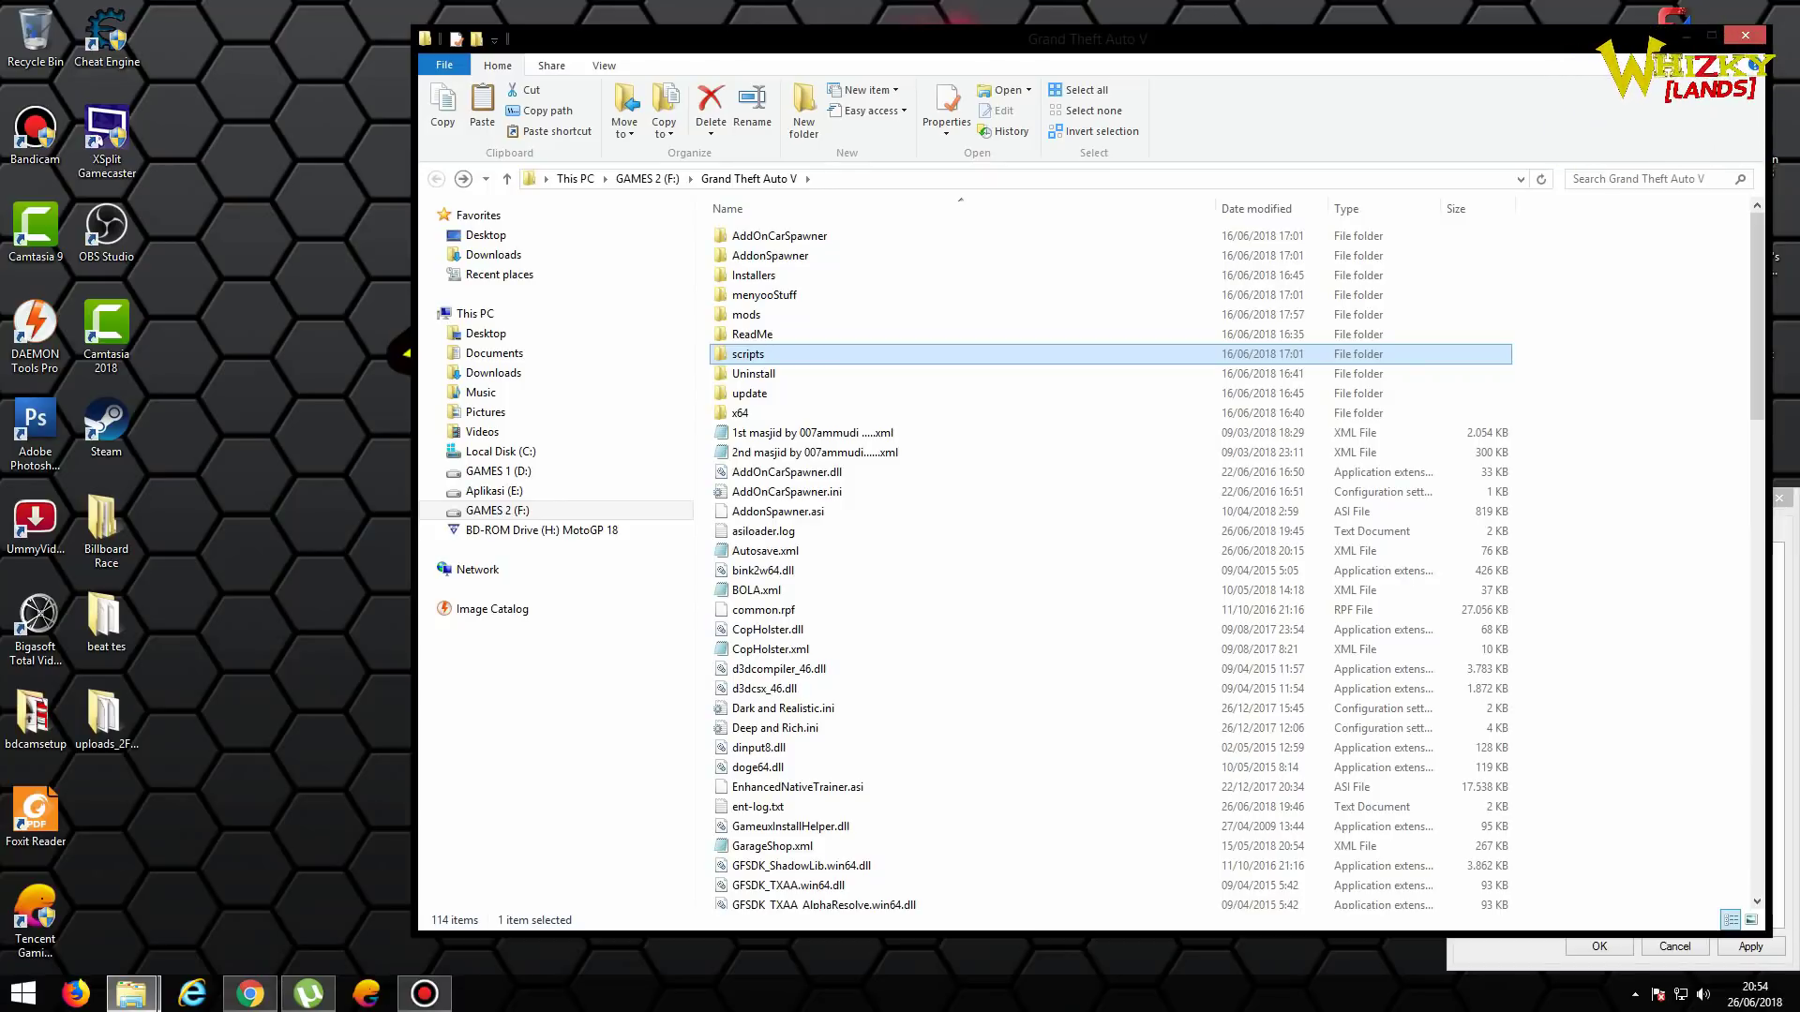
click(1744, 35)
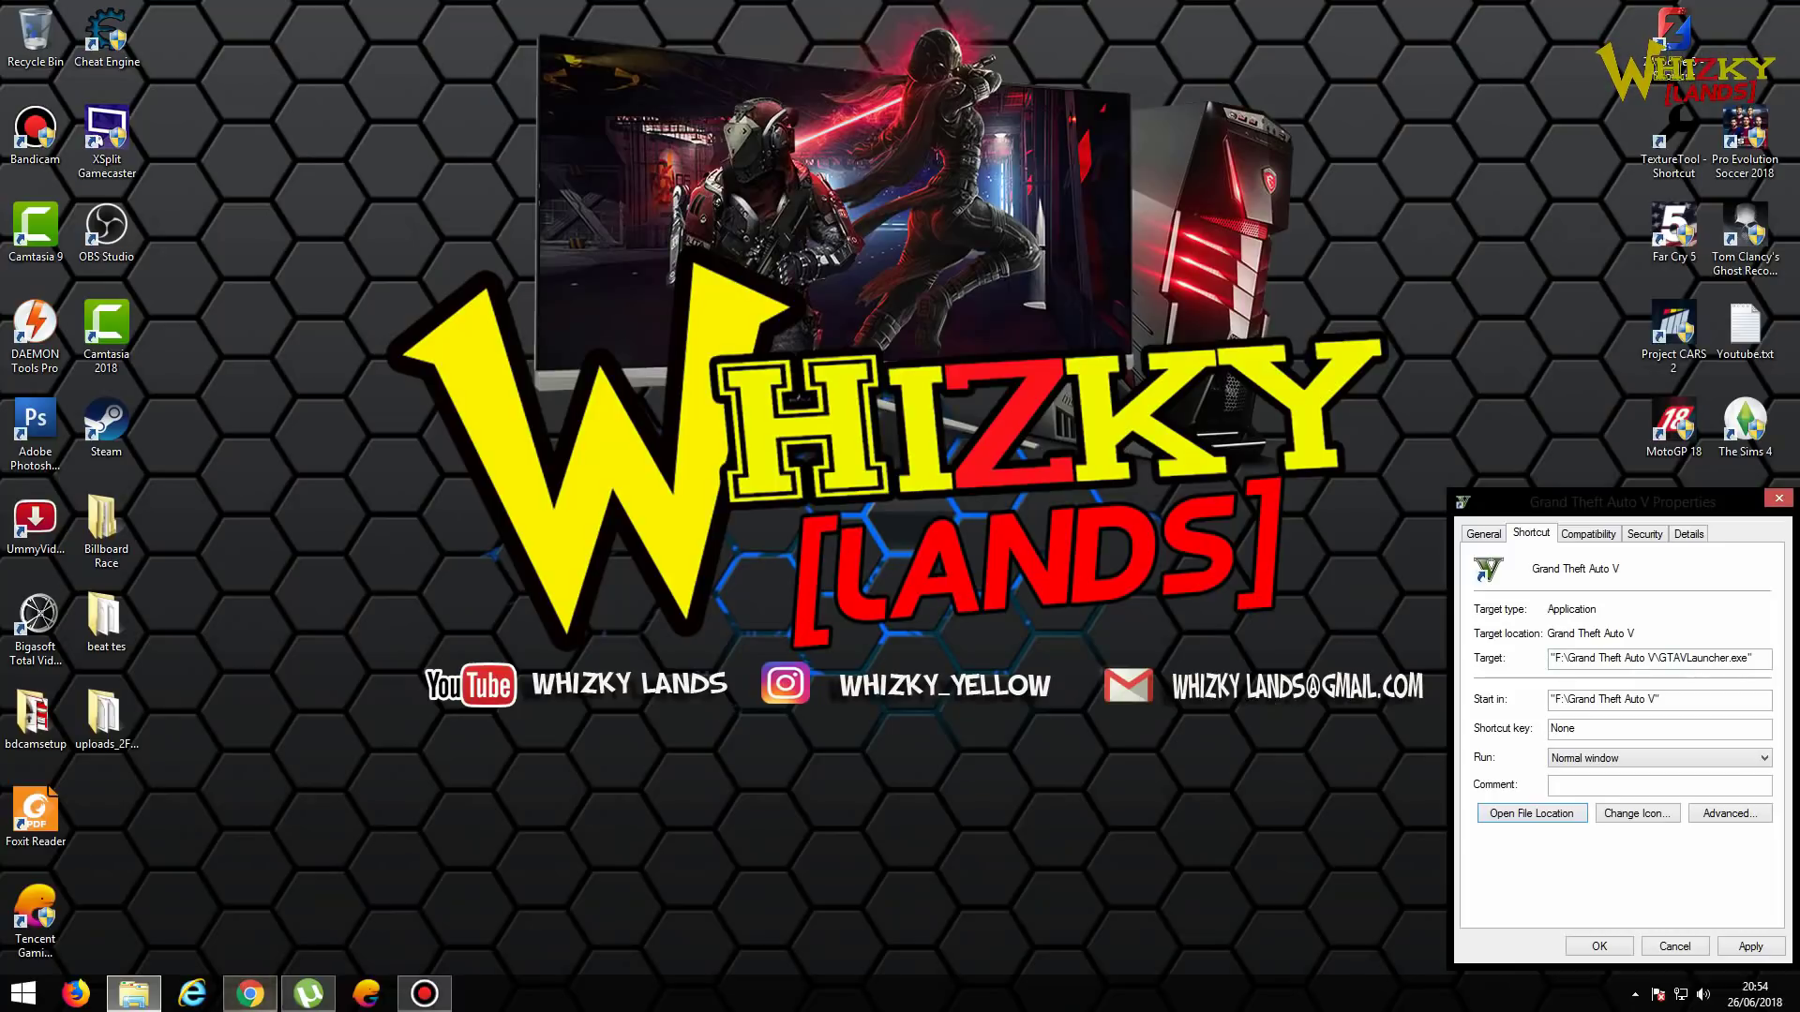
click(1777, 497)
Step: Switch to Chrome, go back to the Map Editor page and copy the word ScriptHookV from the first installation instruction
click(249, 993)
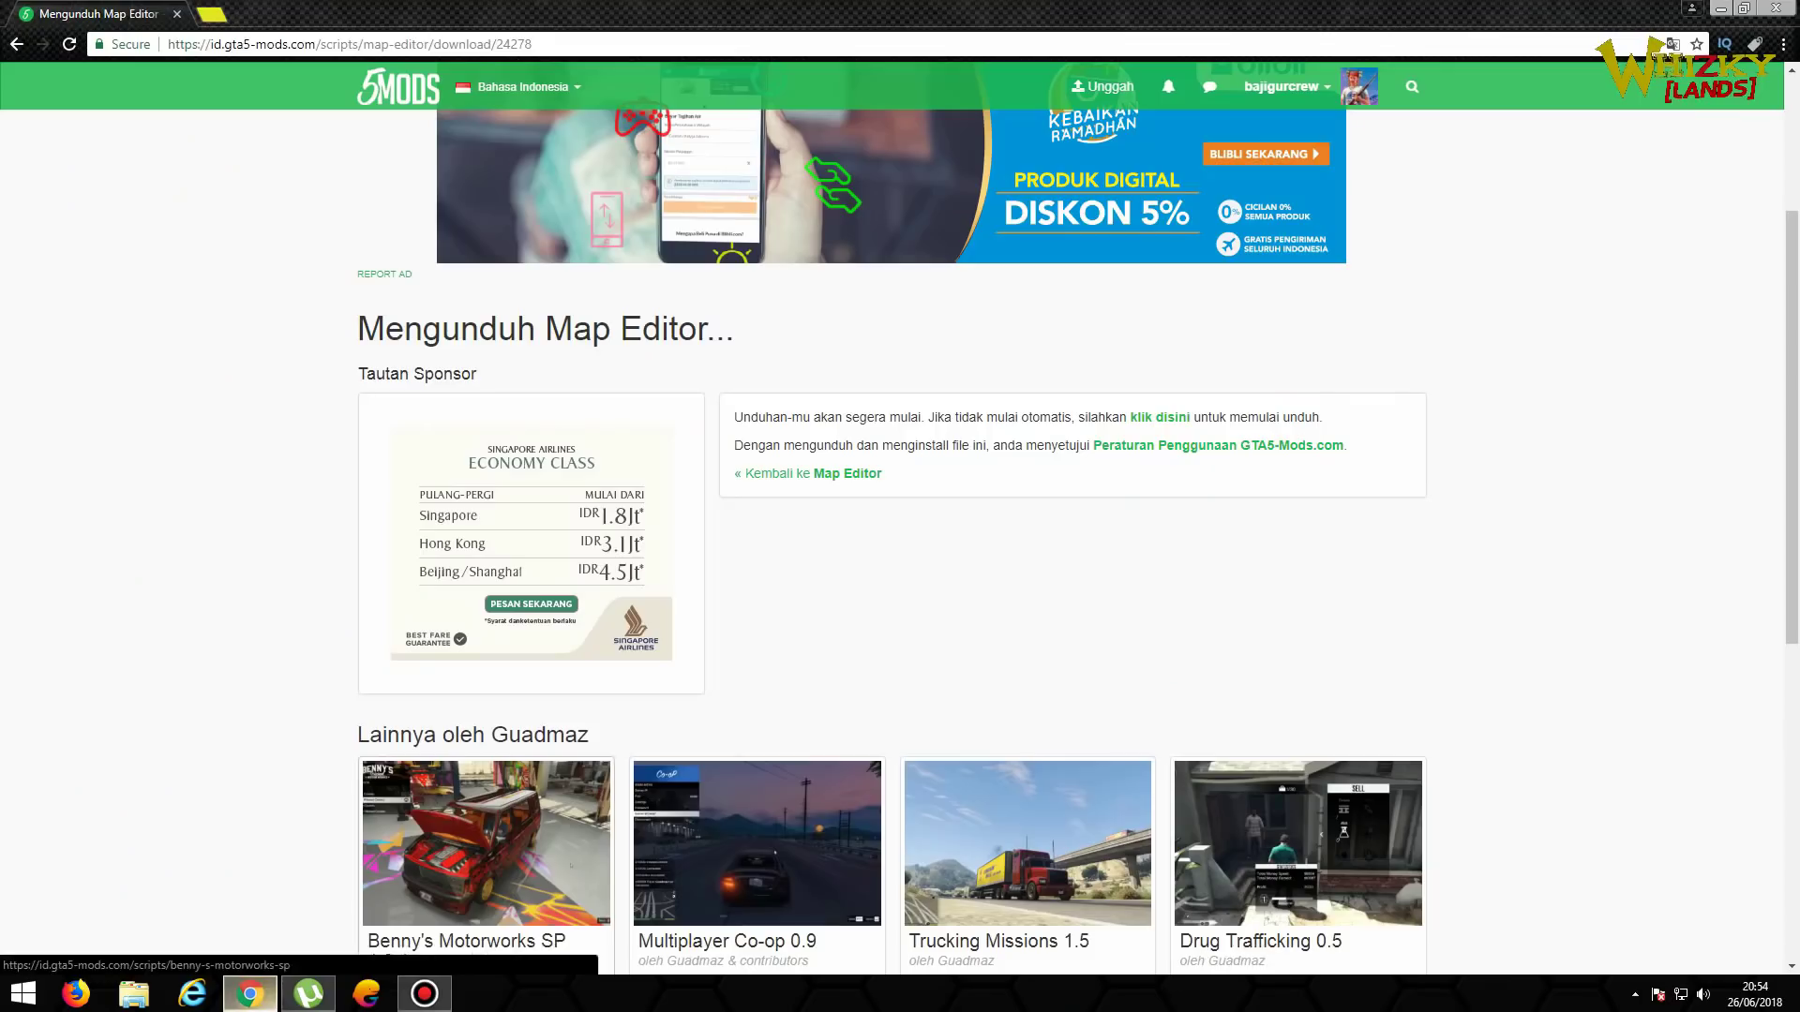
click(16, 45)
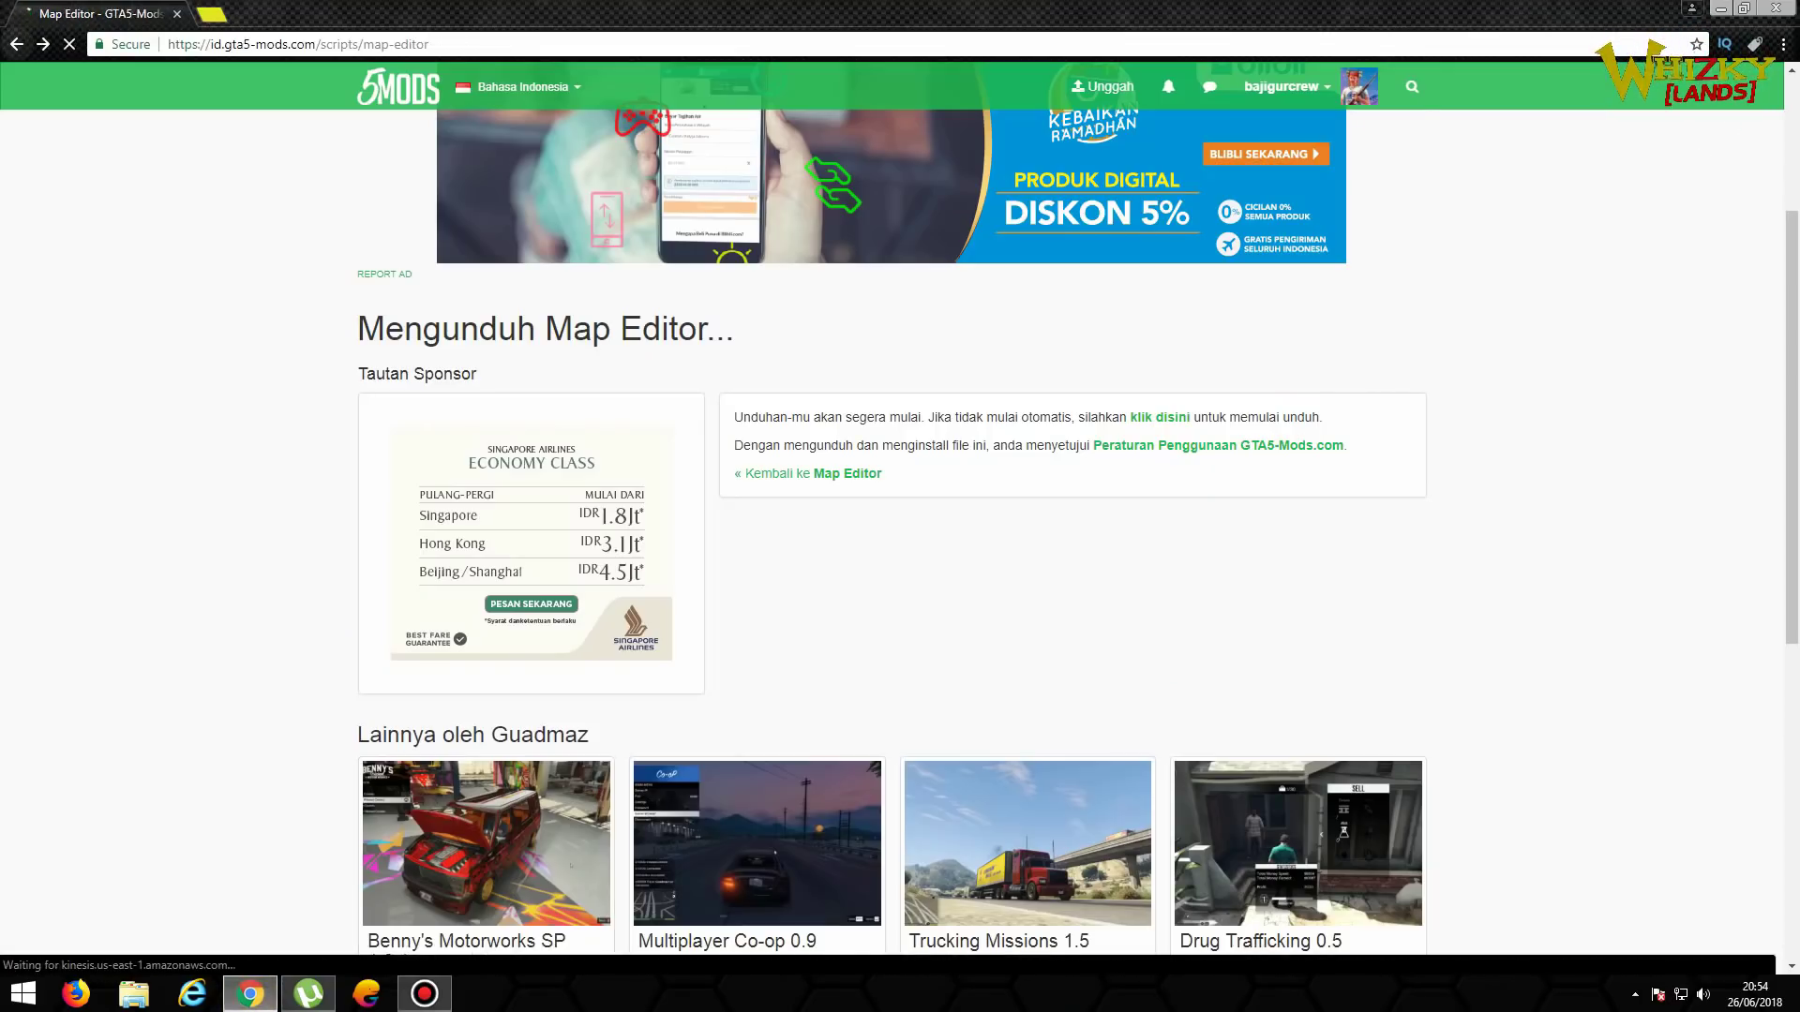
scroll(1226, 225, down, 10)
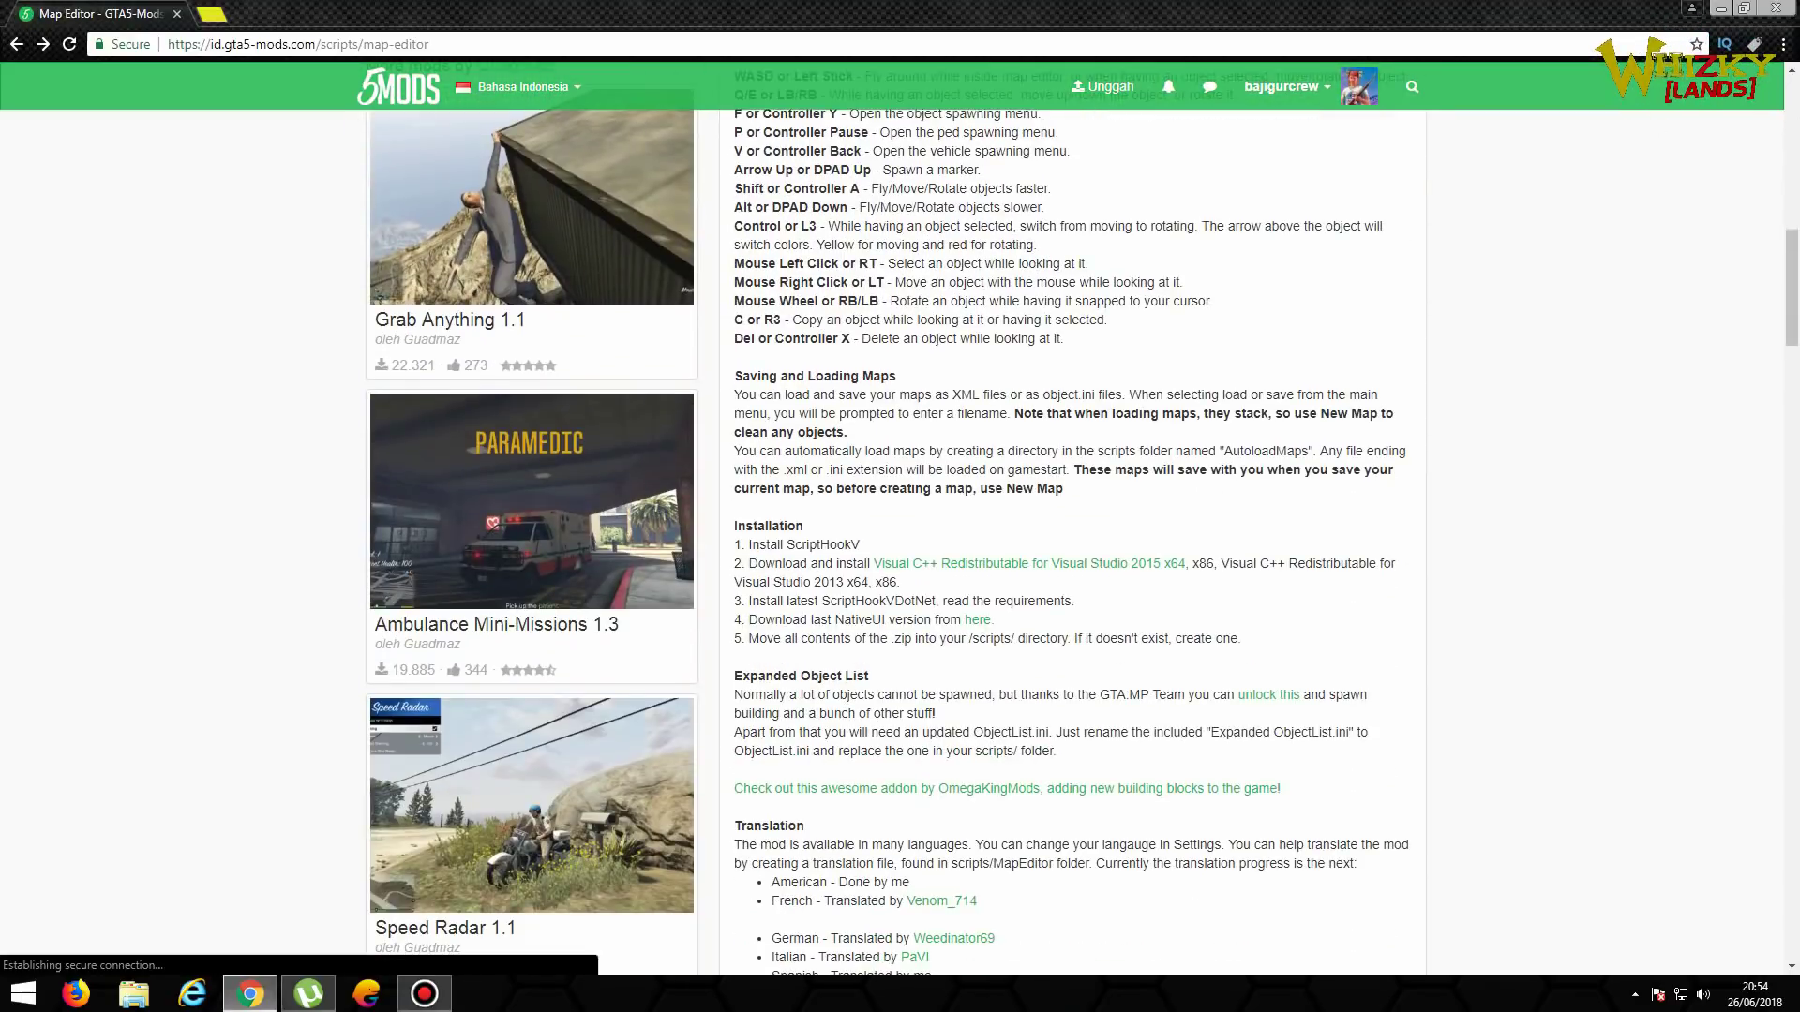
scroll(1071, 520, down, 1)
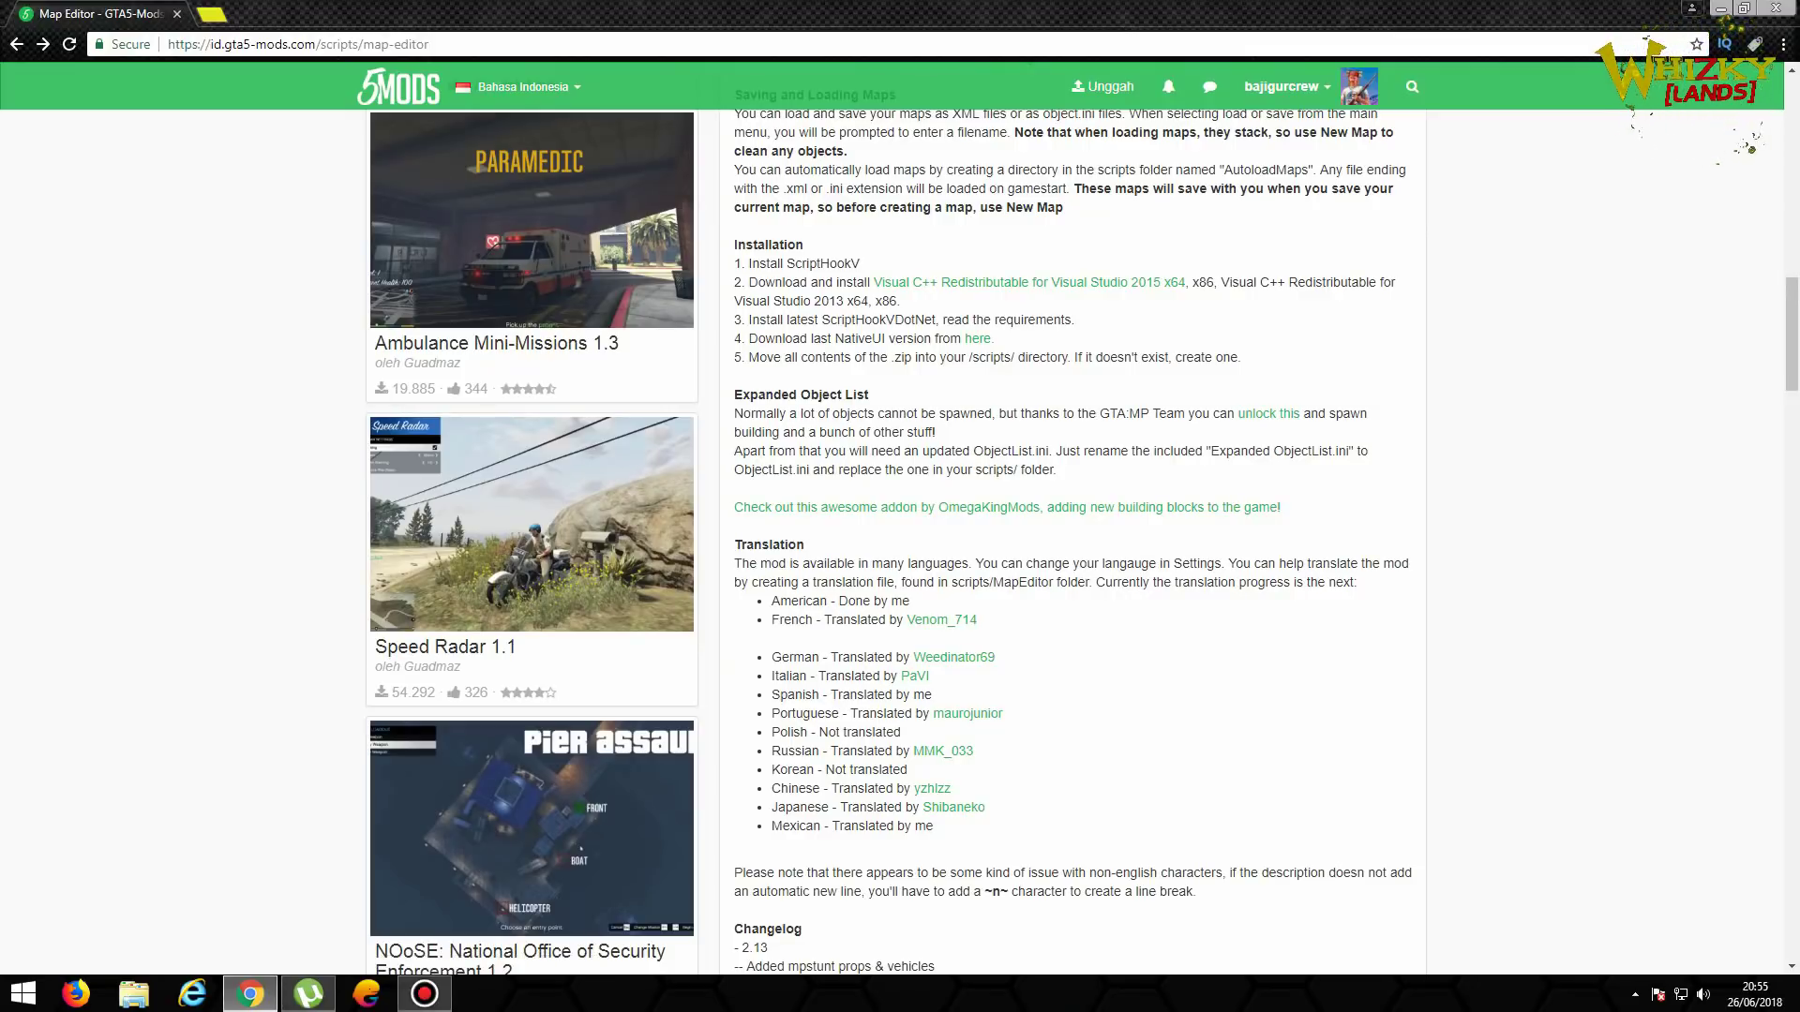
drag(786, 265, 862, 266)
right_click(841, 258)
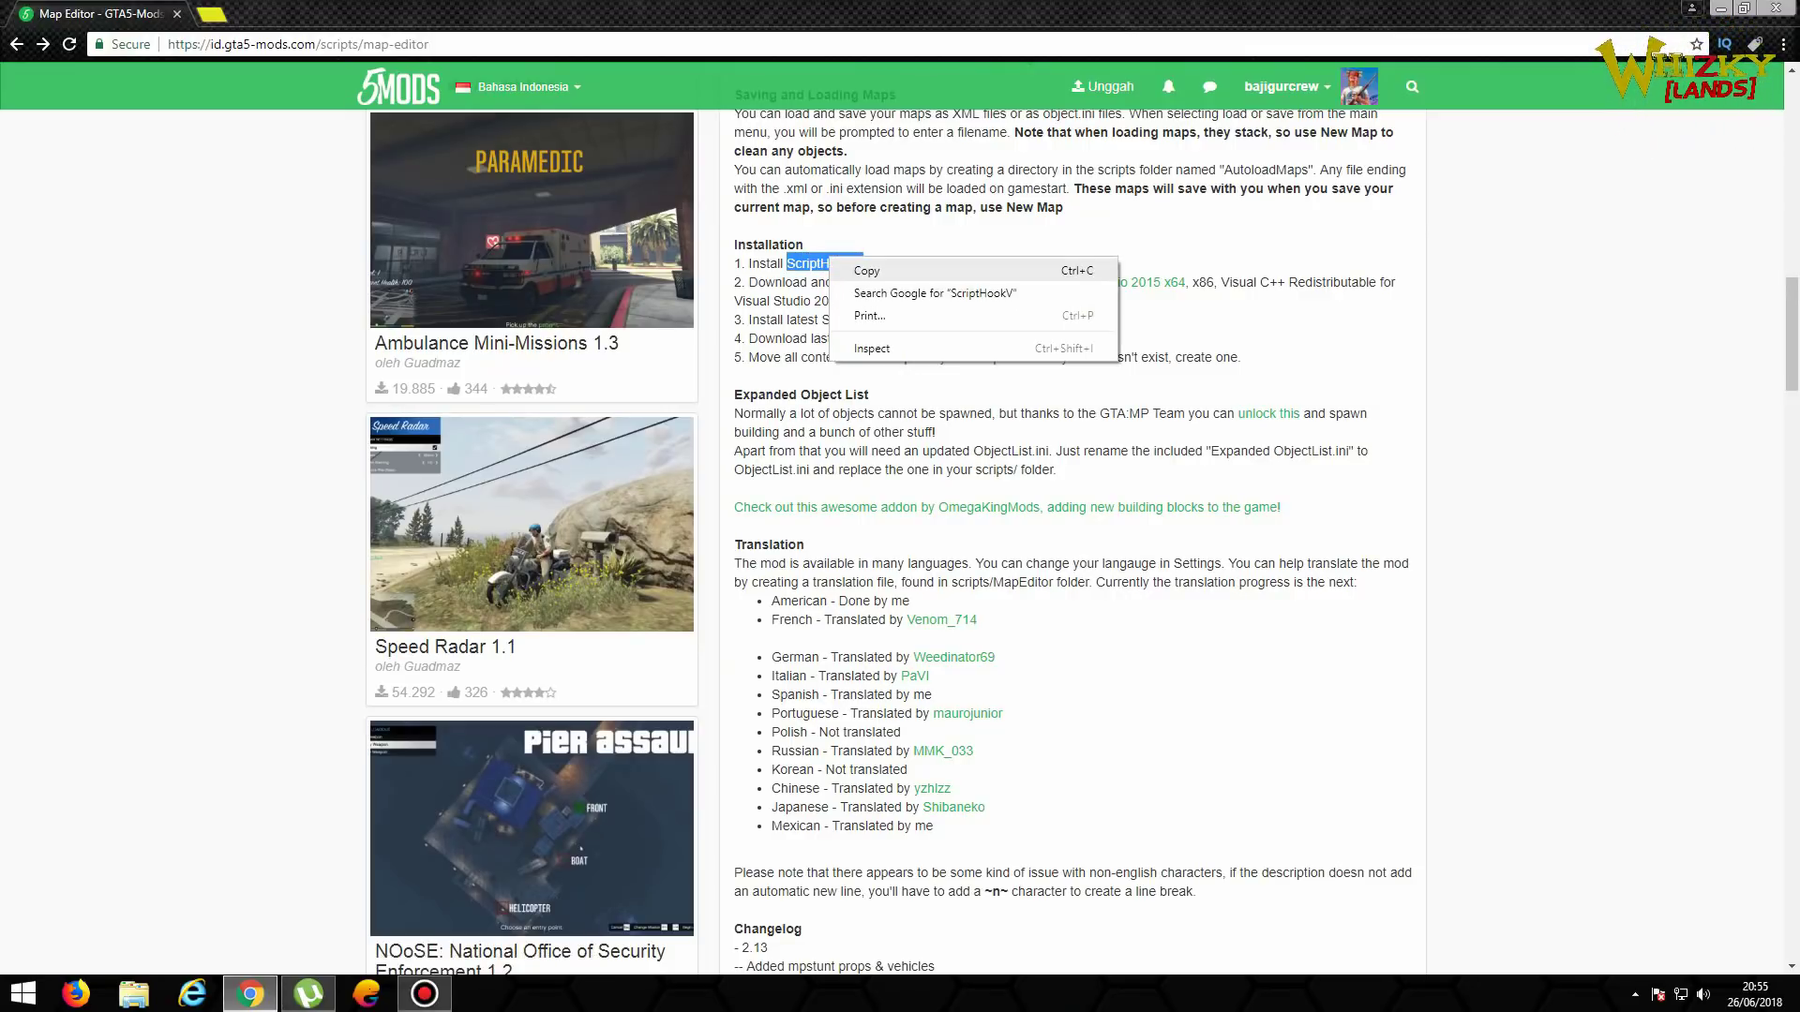
click(866, 270)
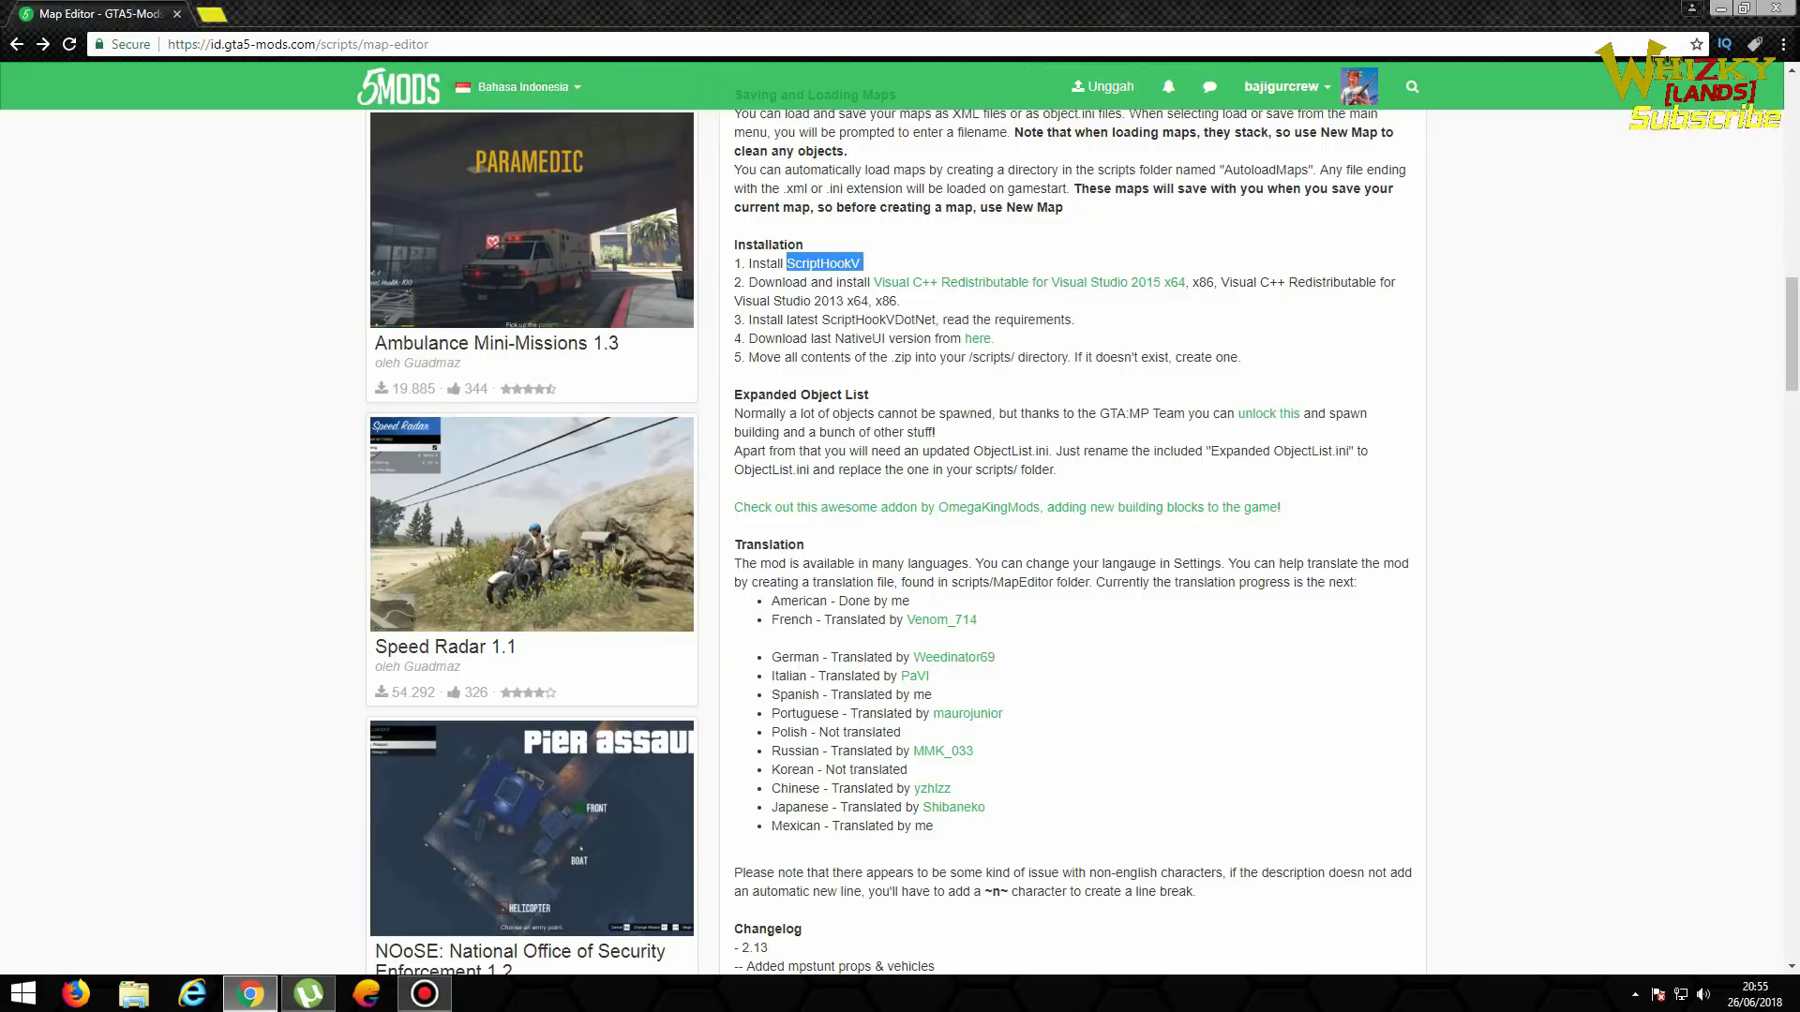
Step: Search Google for ScriptHookV in a new tab and open the Script Hook V page by AB Software Development
key(ctrl+t)
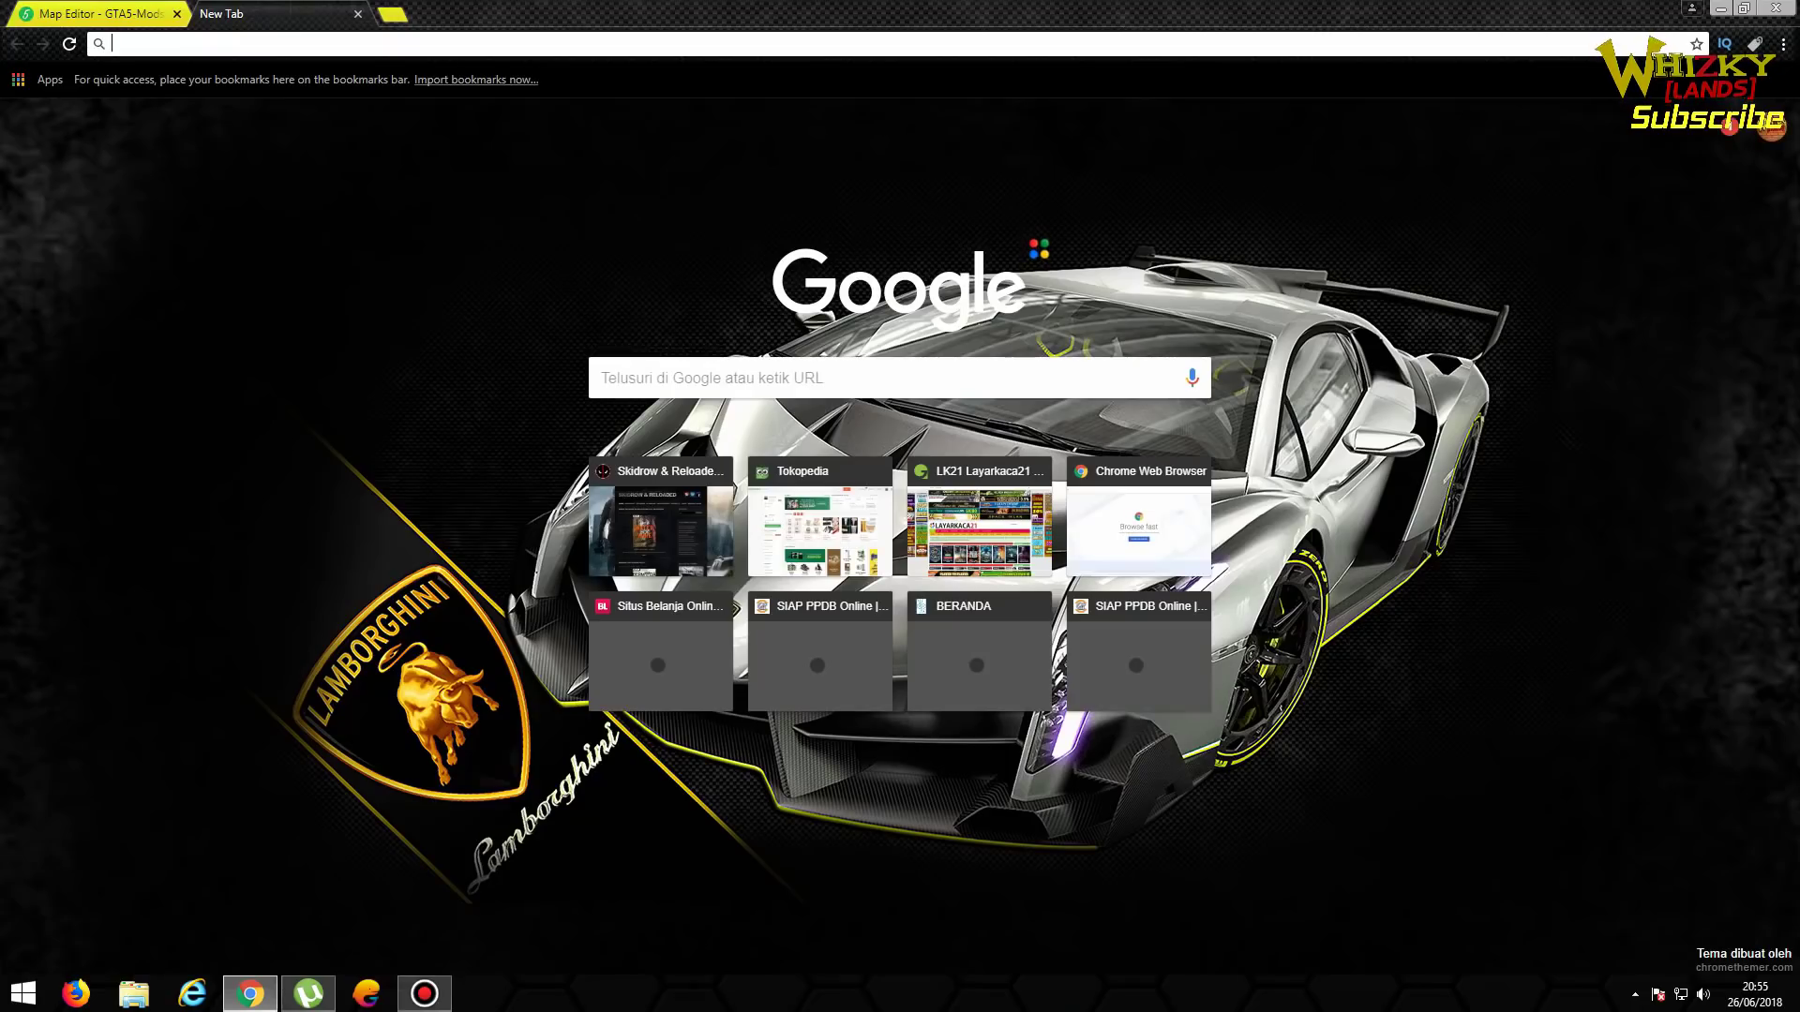
key(ctrl+v)
key(Return)
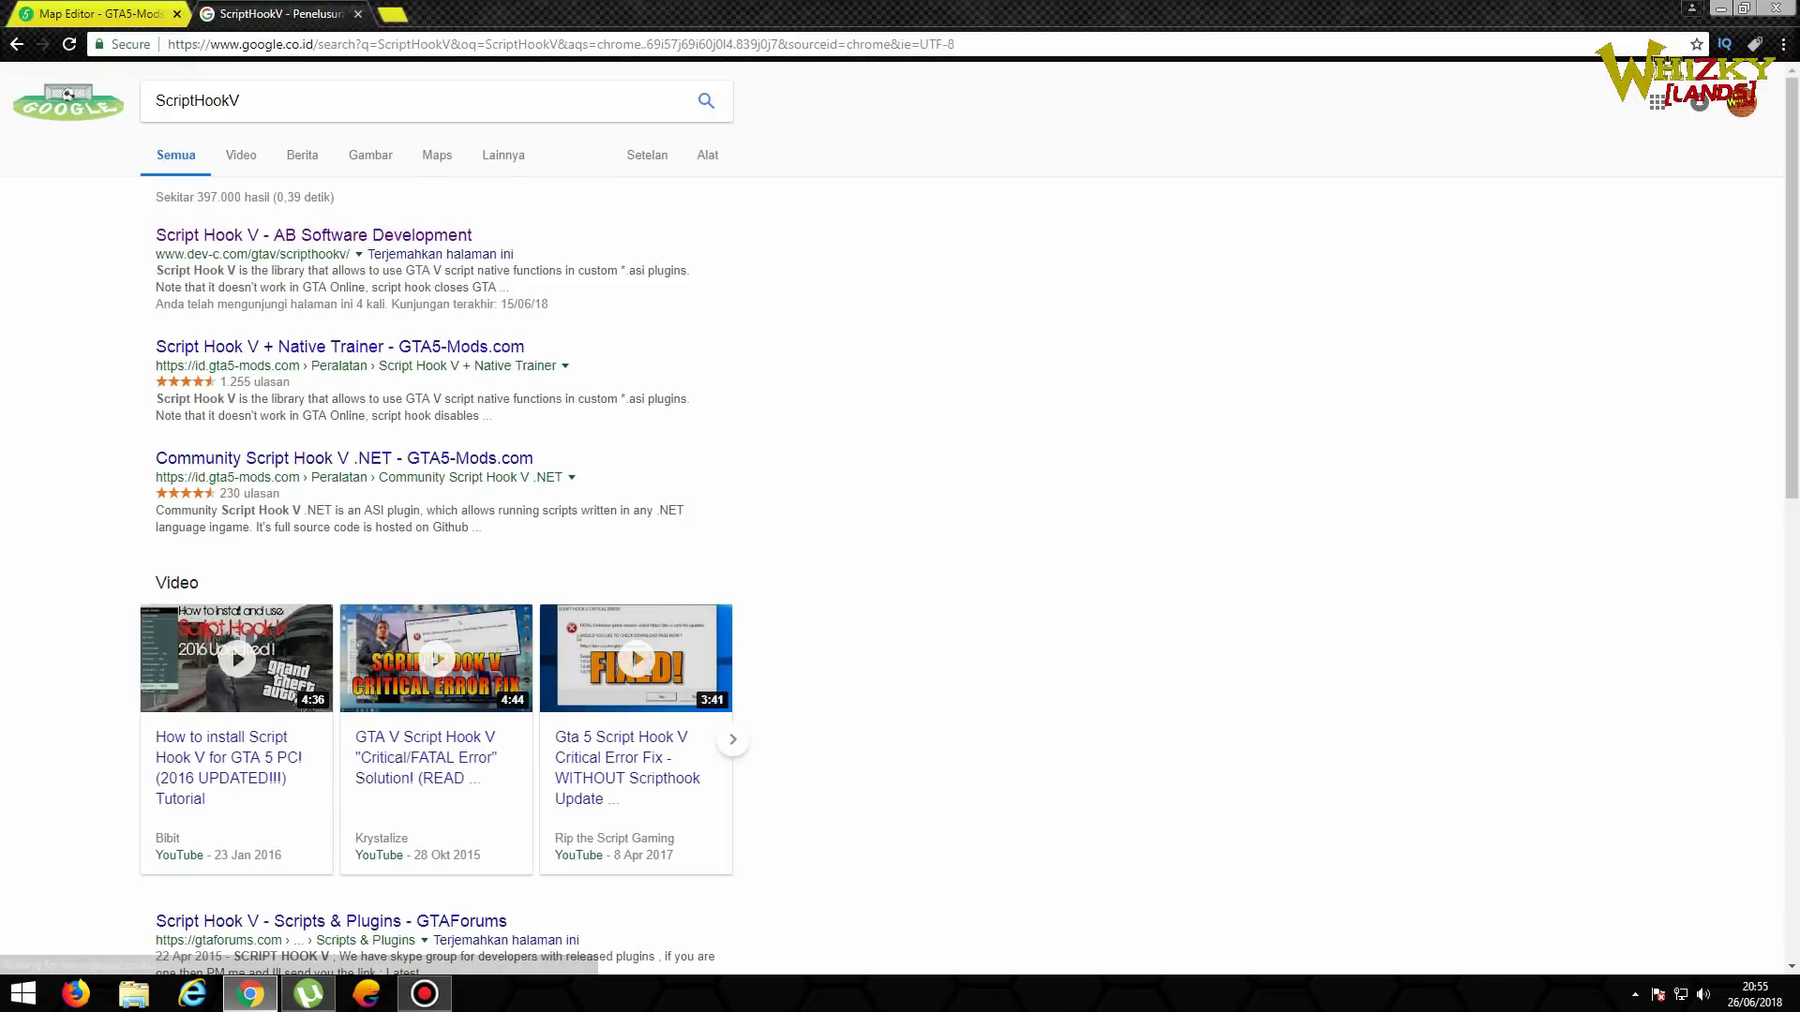
click(314, 235)
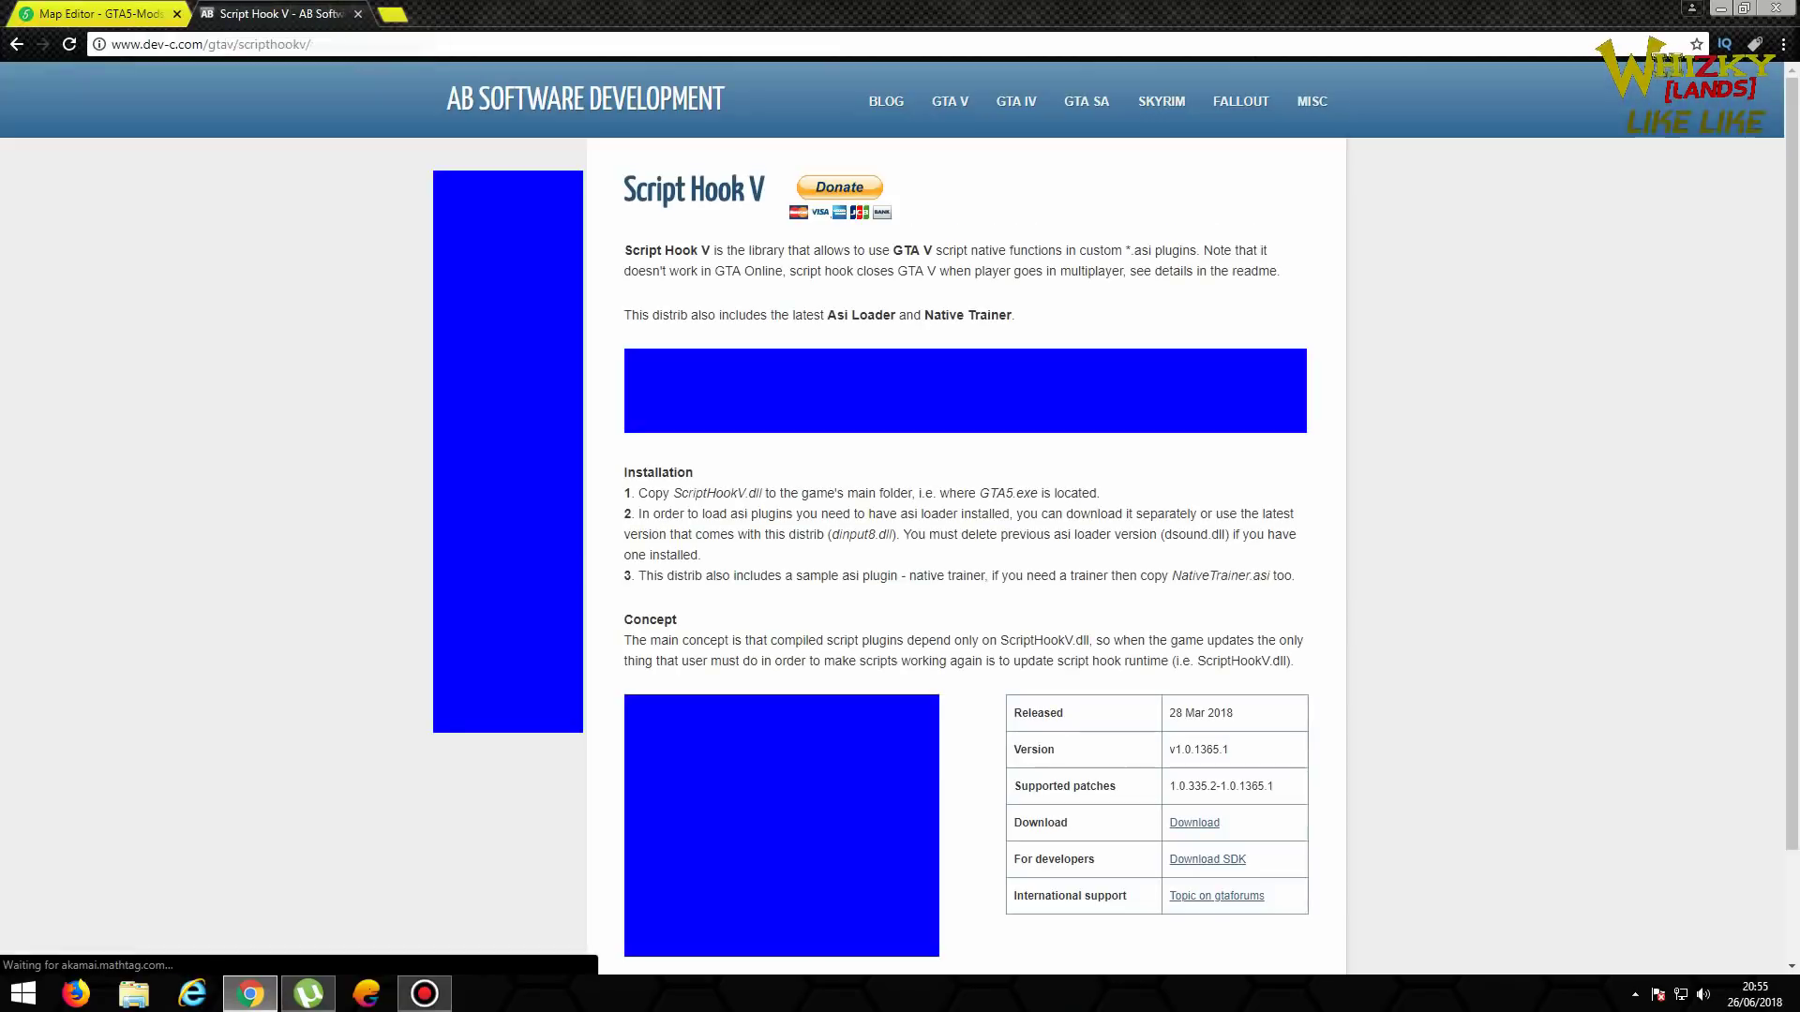
Step: Download Script Hook V v1.0.1365.1 and extract the zip archive with the WinRAR wizard
click(1194, 823)
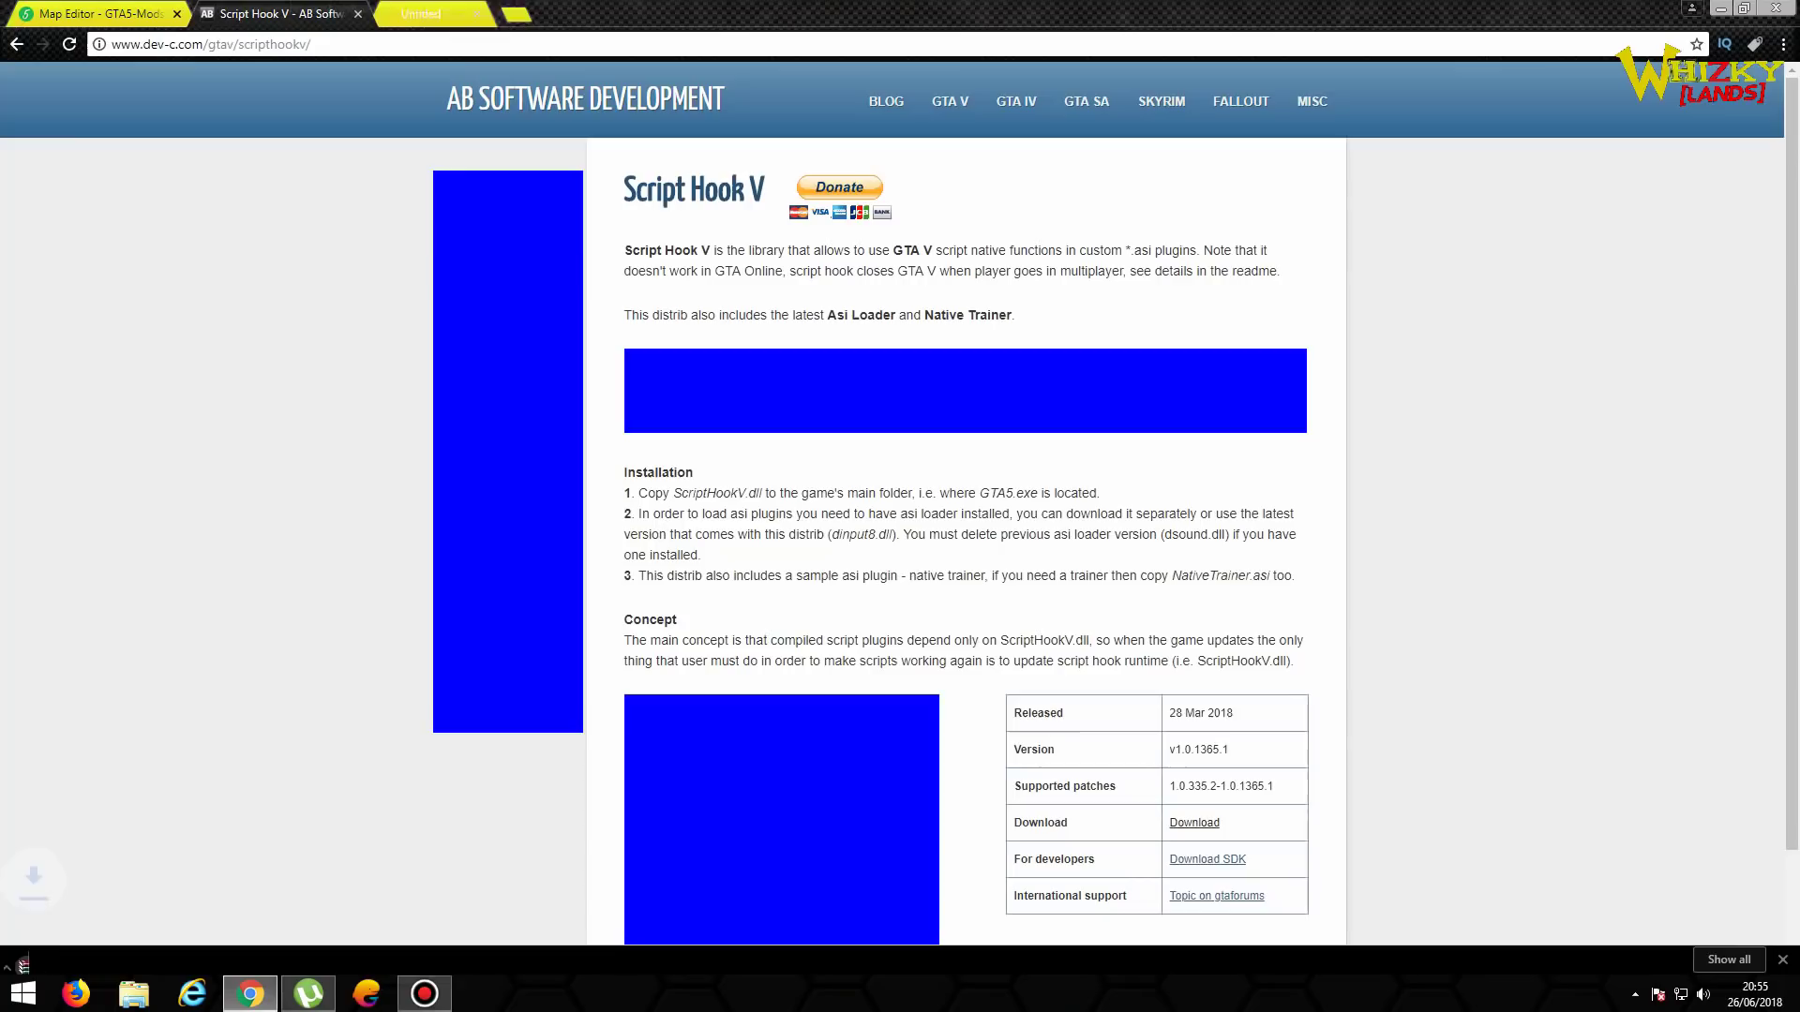
click(104, 953)
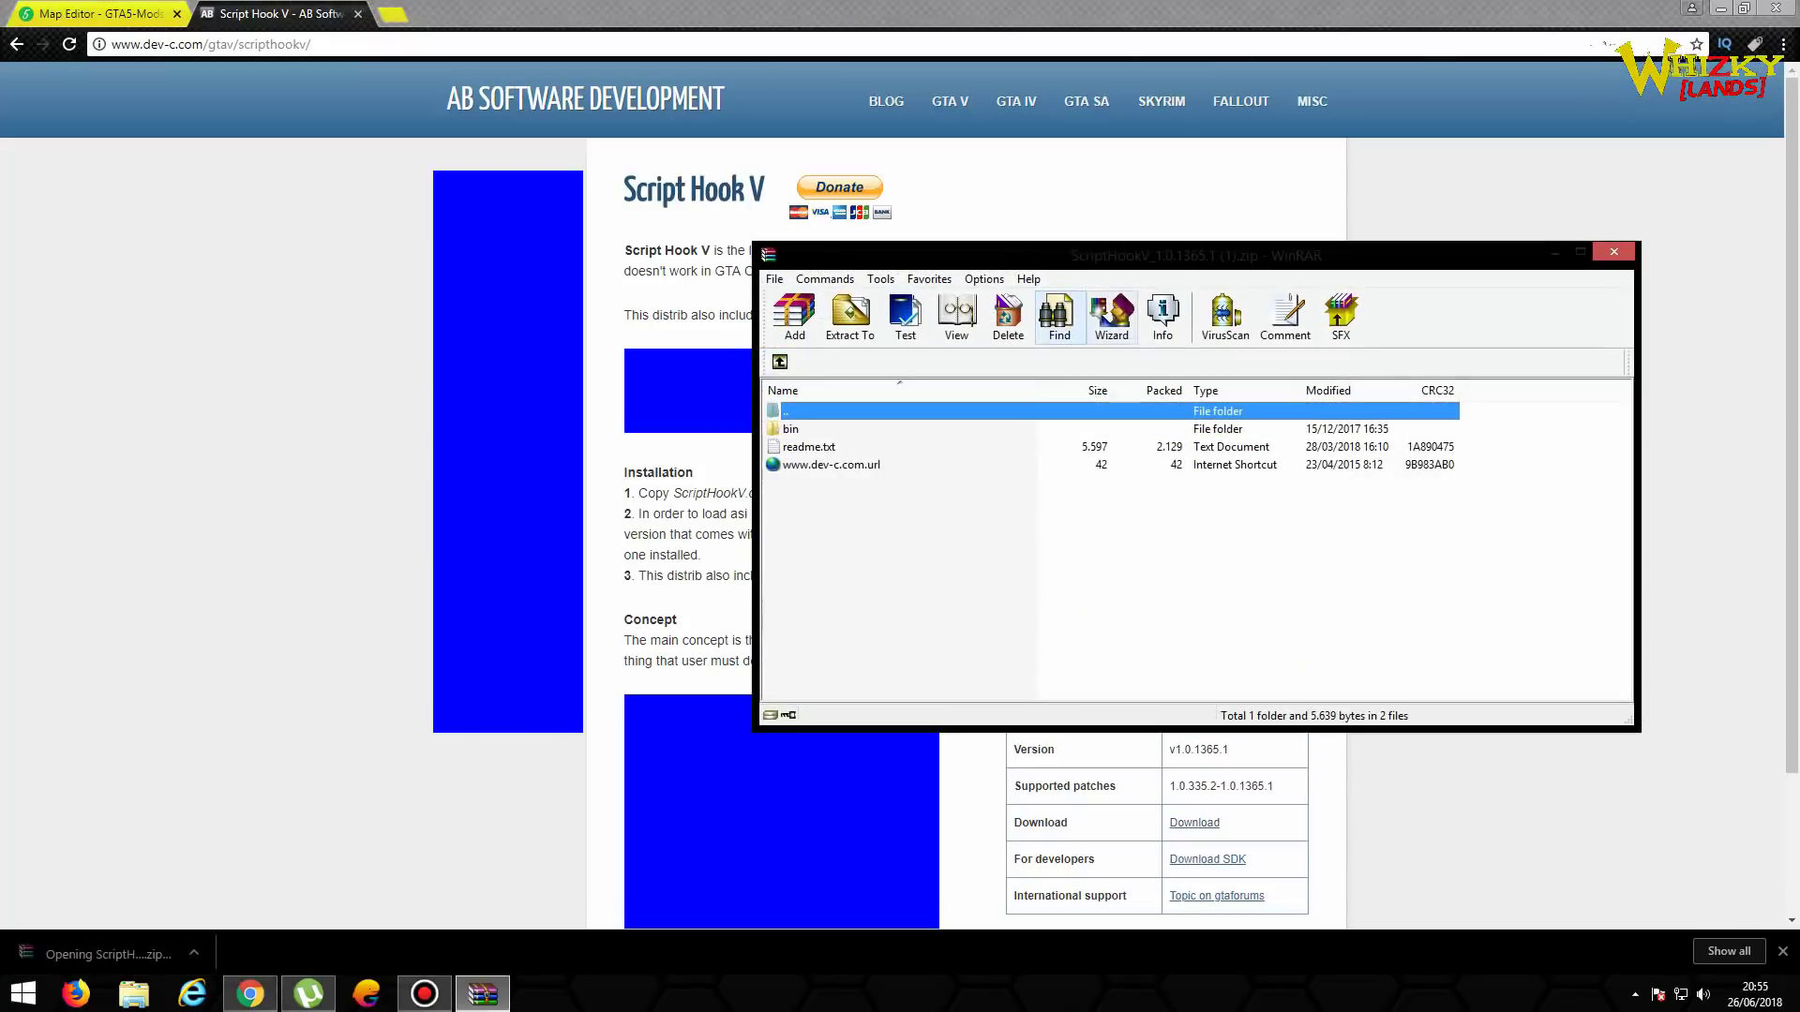
click(1105, 315)
key(Return)
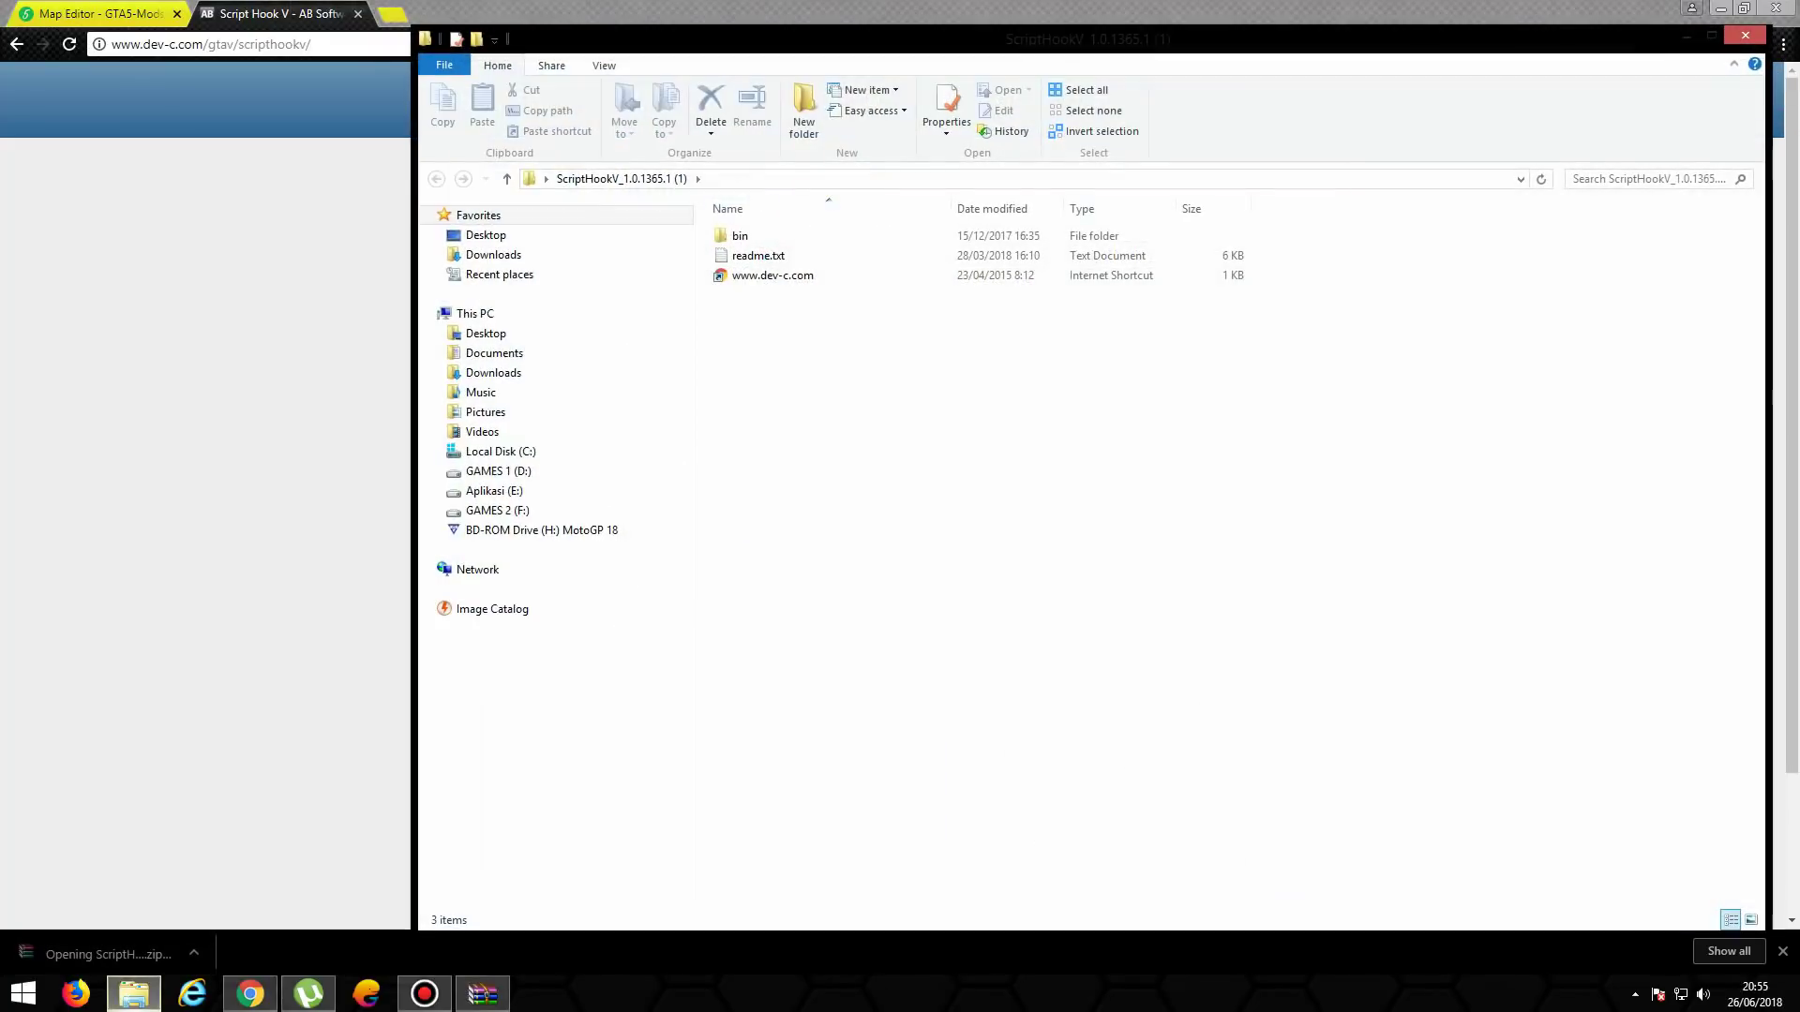
Step: Copy dinput8.dll and ScriptHookV.dll from the extracted bin folder, then close the folder and archive windows and minimize the browser
double_click(740, 236)
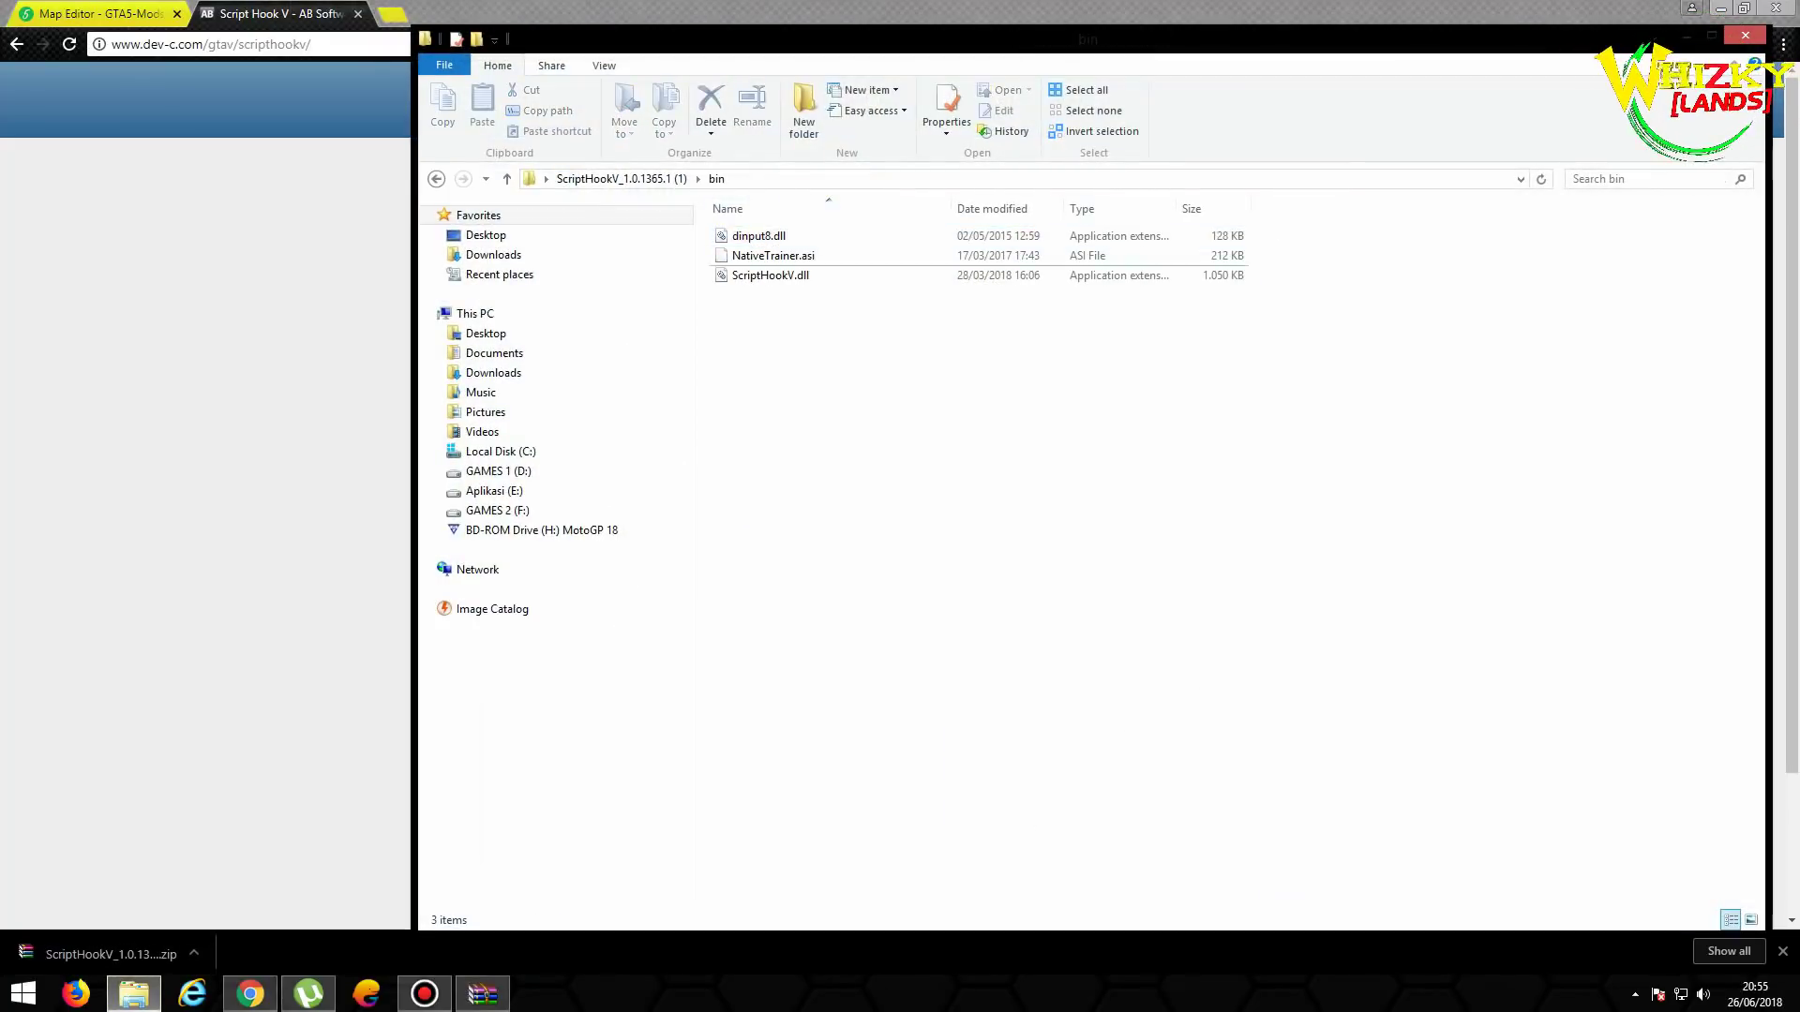
click(829, 235)
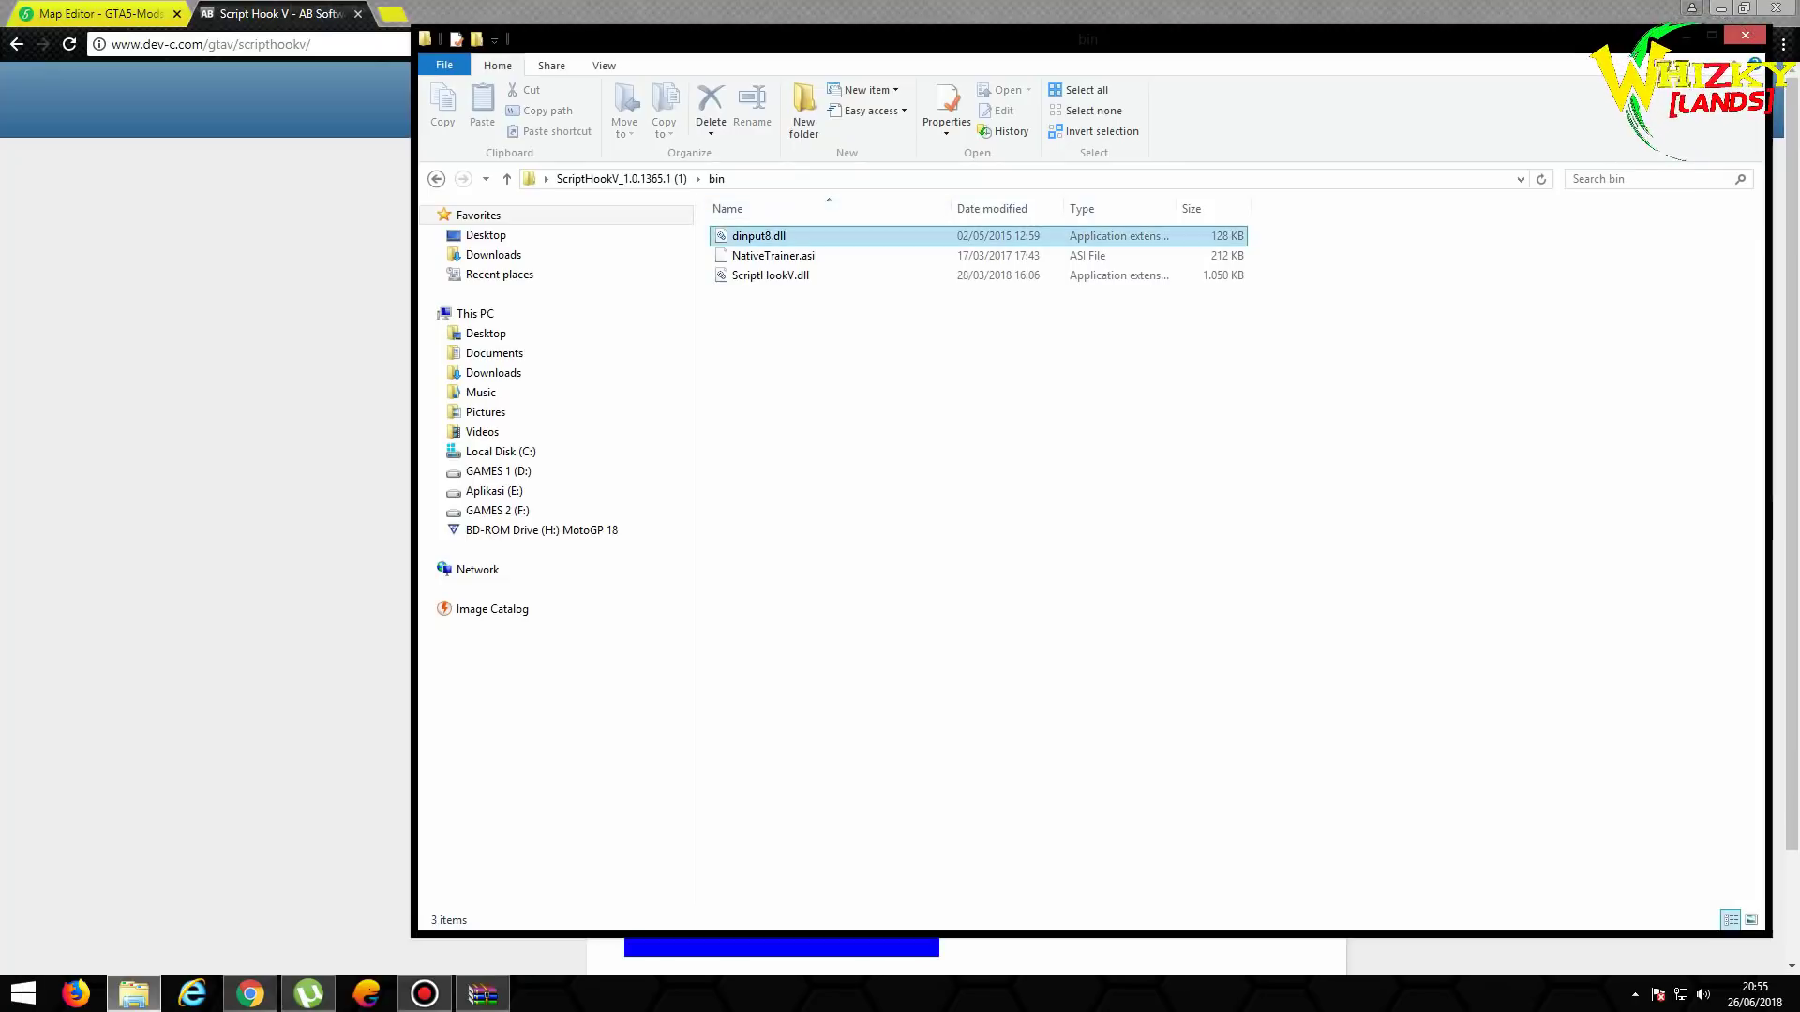
ctrl+click(829, 275)
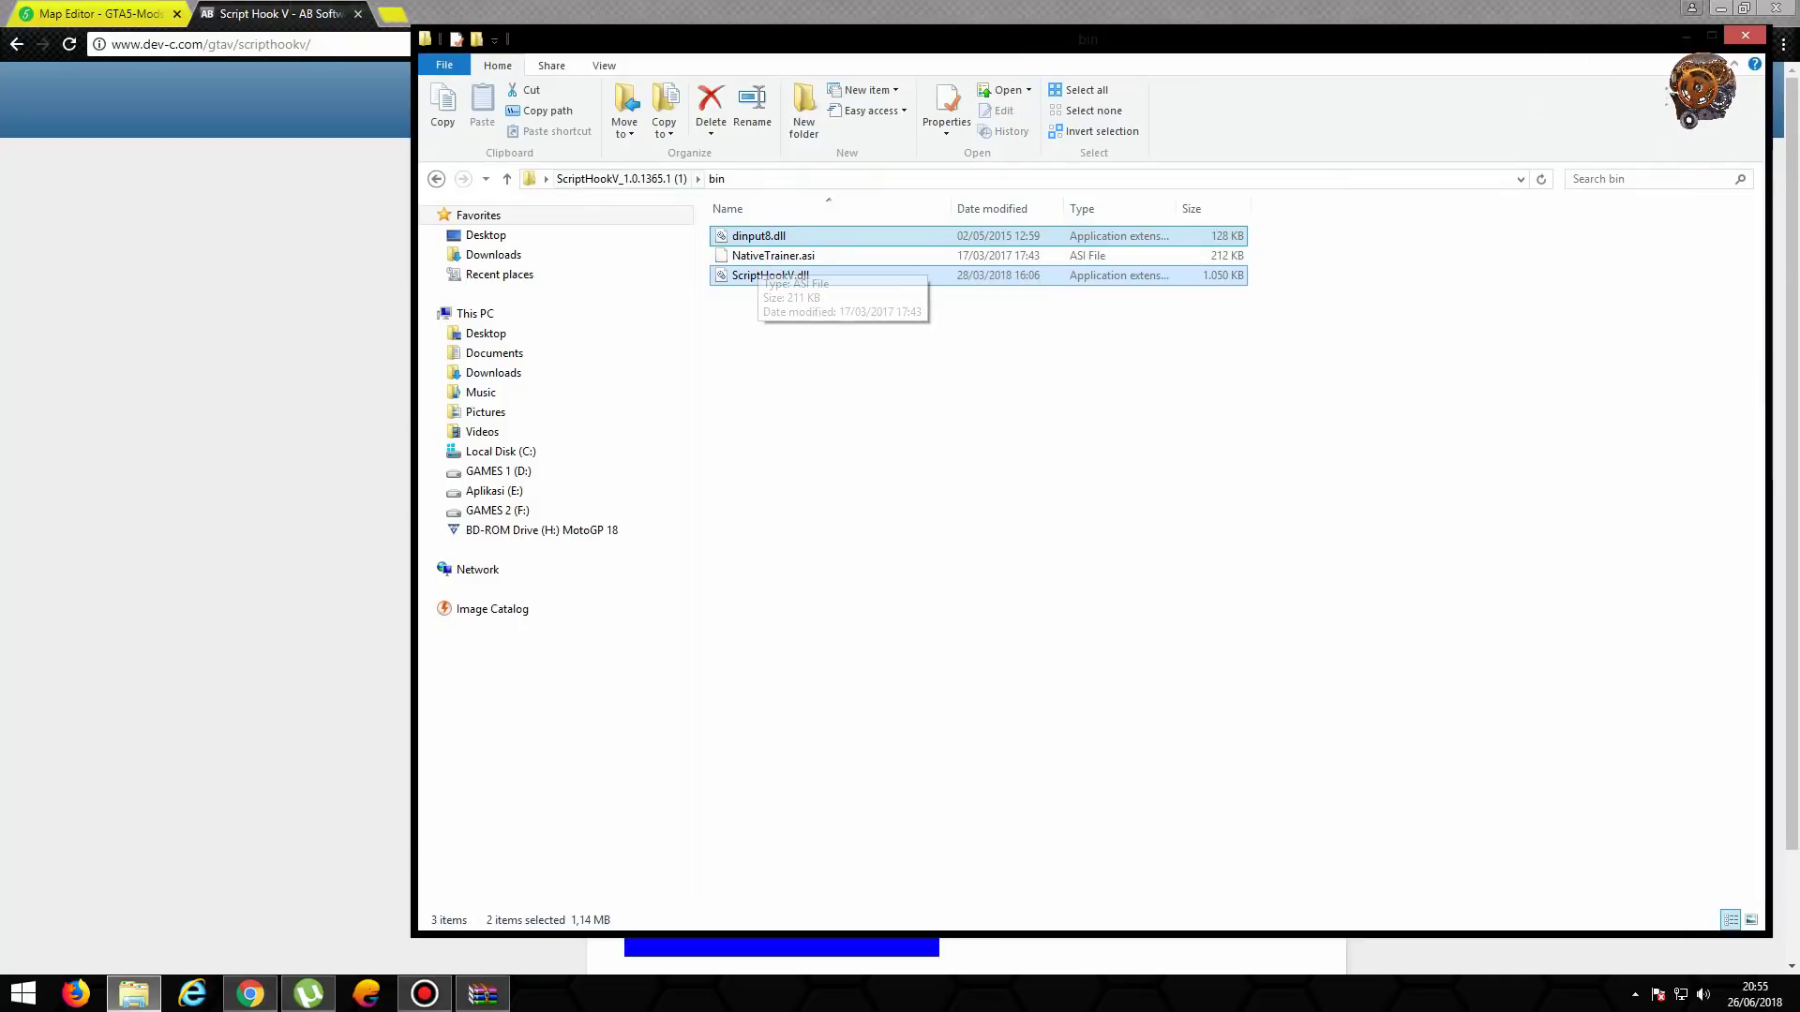
right_click(756, 274)
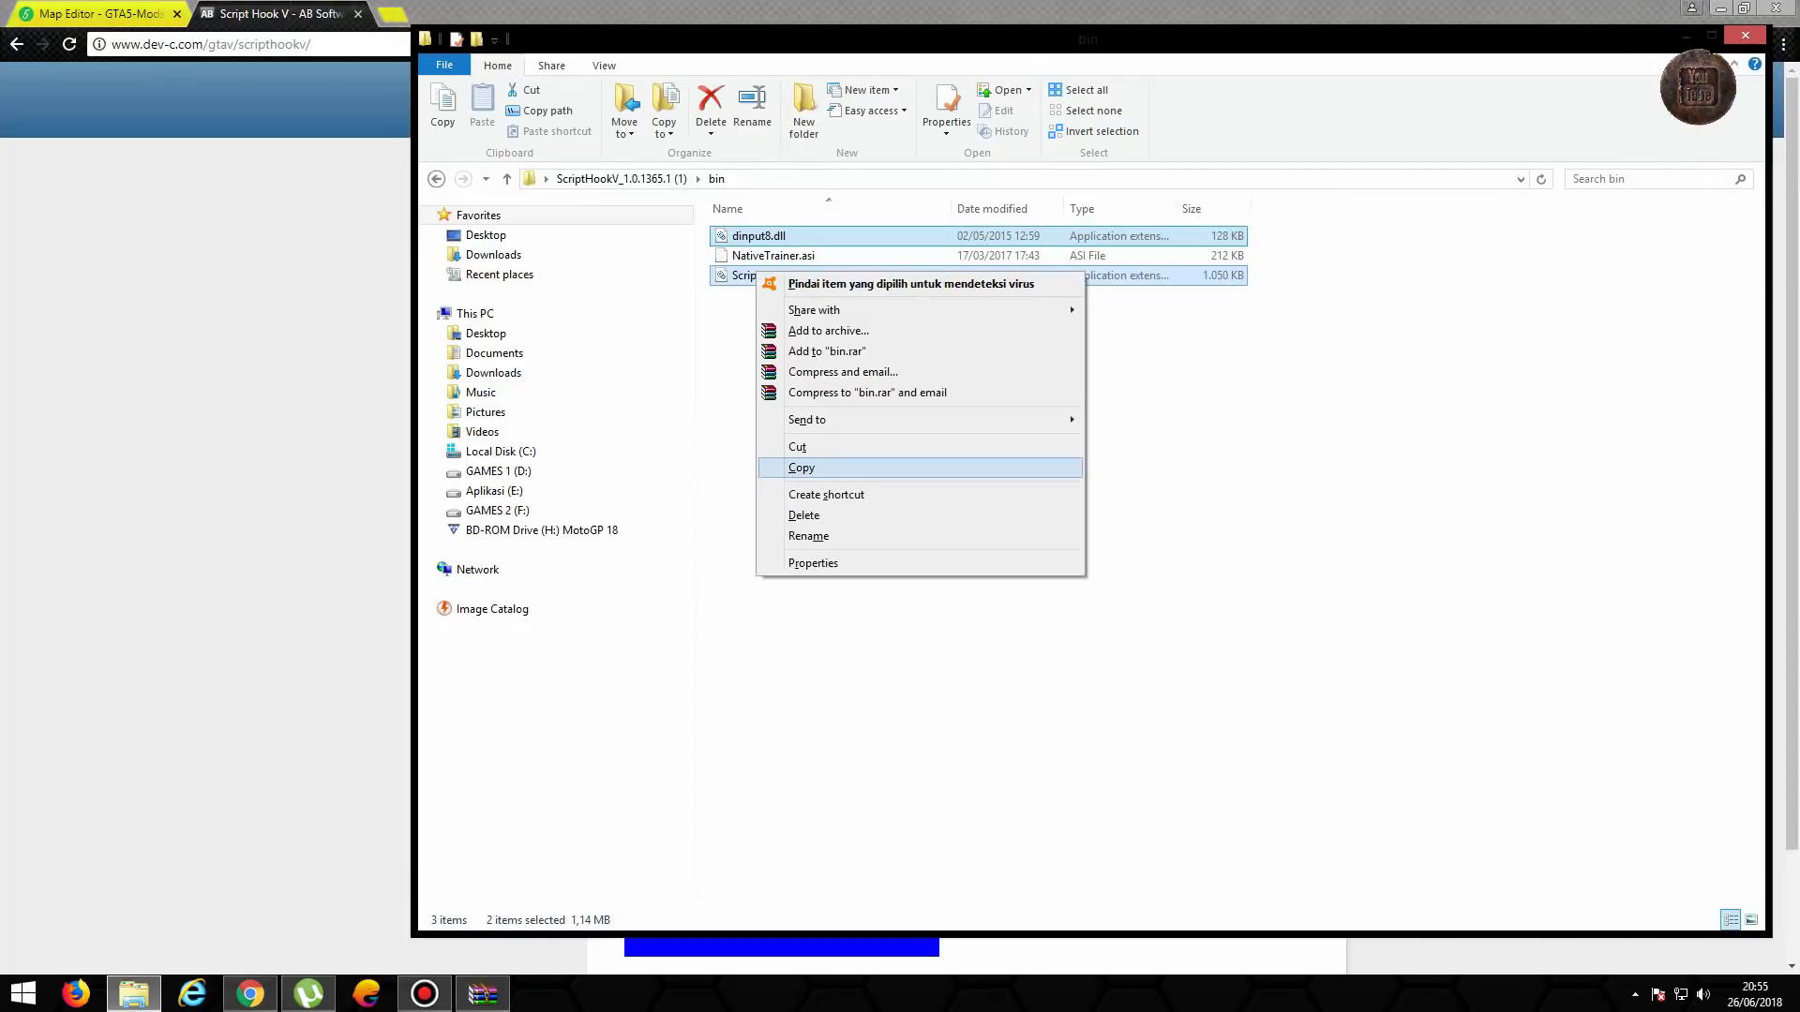
click(801, 467)
click(1745, 35)
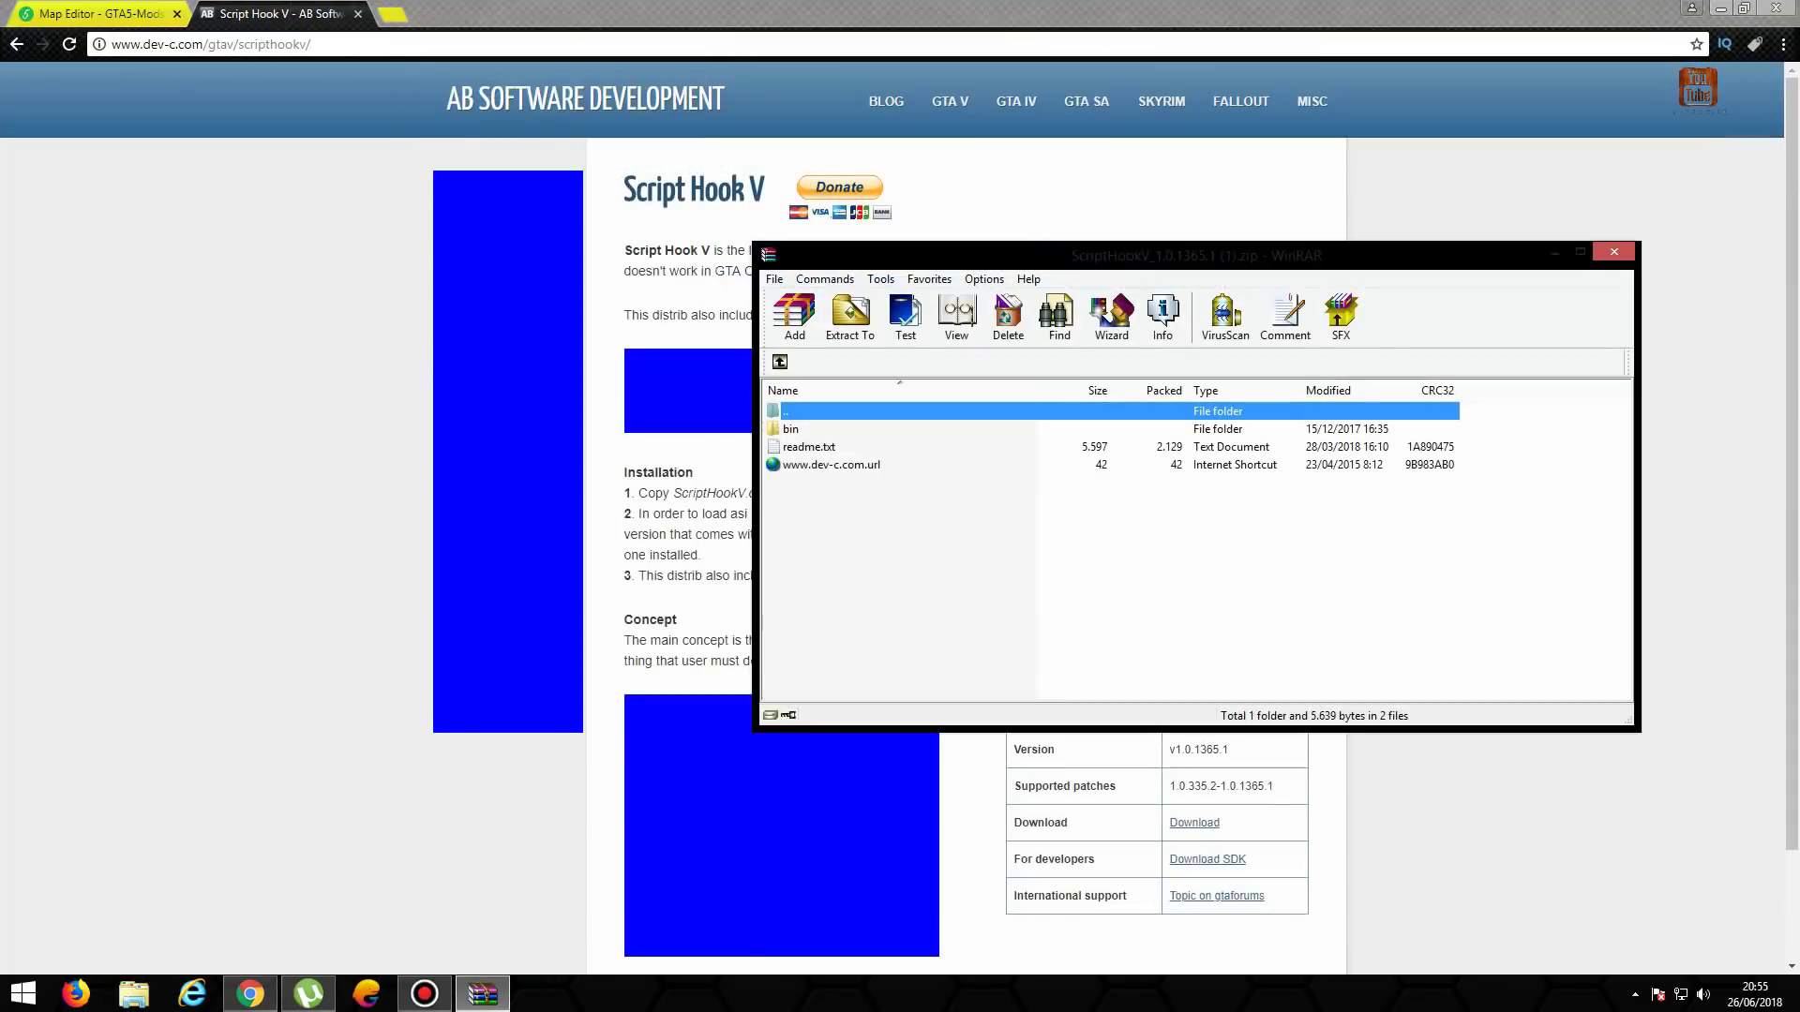
click(1612, 252)
click(1720, 9)
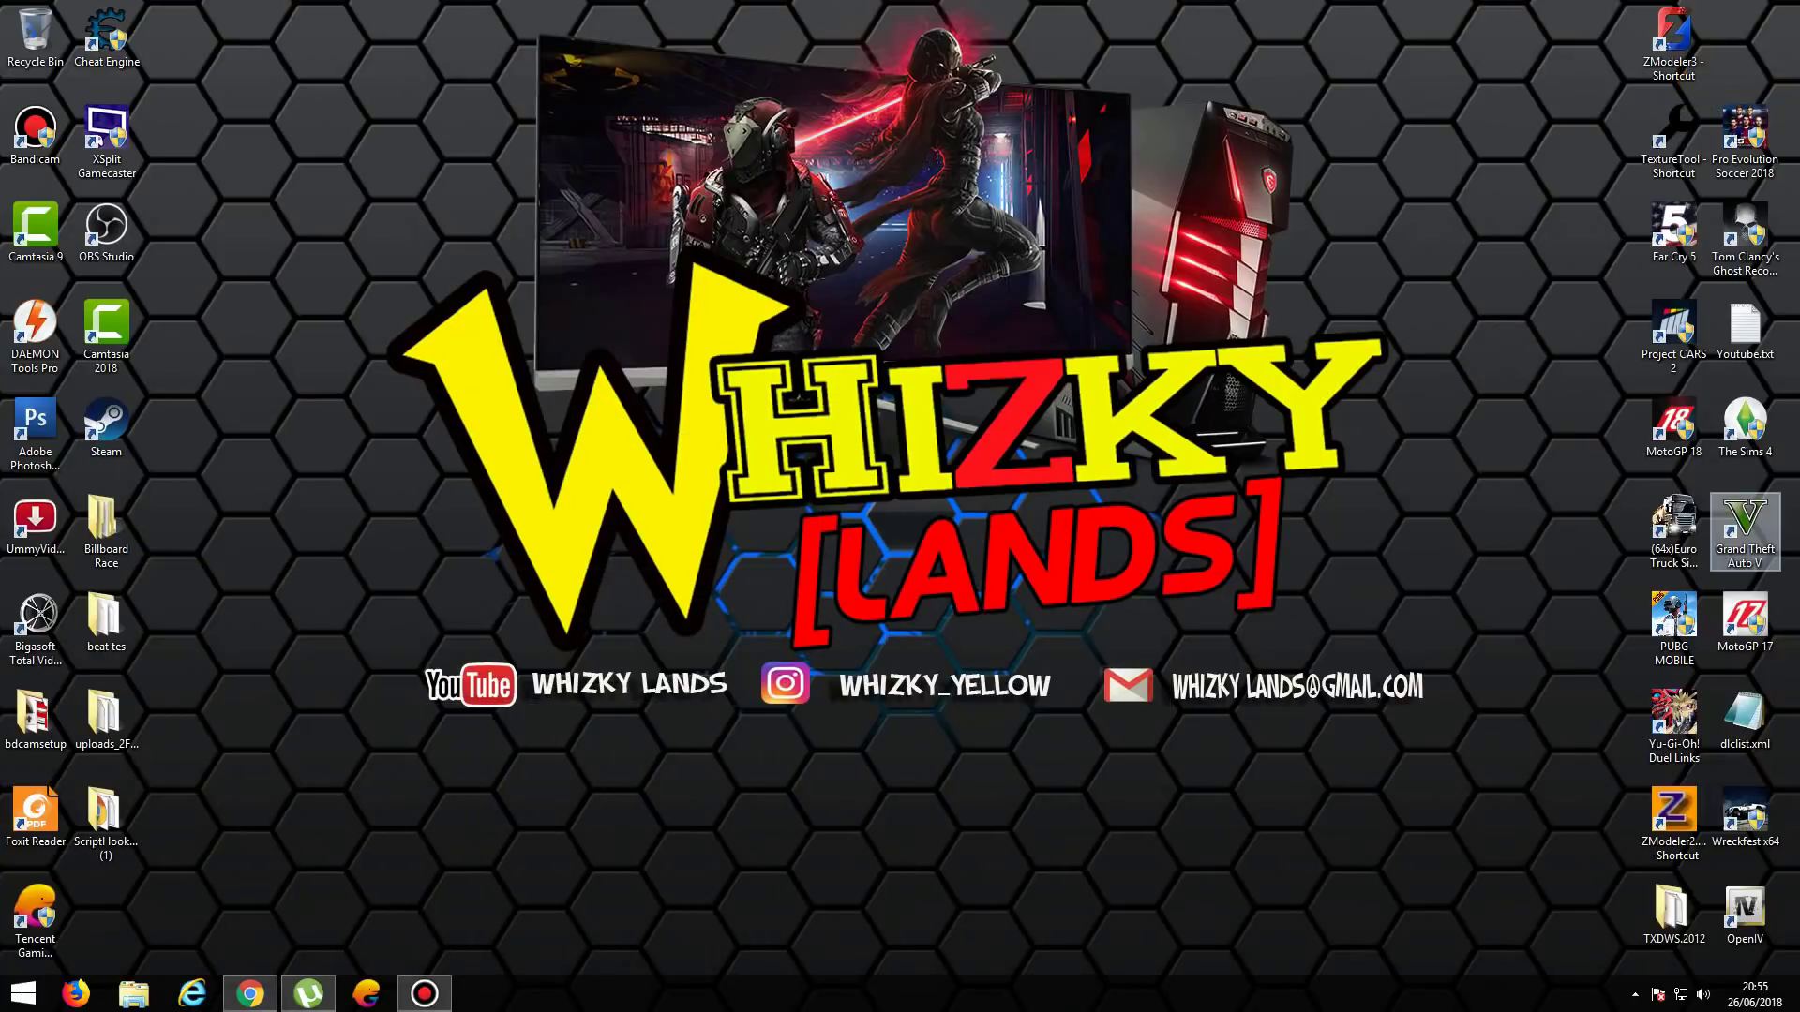
Step: Paste the two copied files into the Grand Theft Auto V shortcut's file location, replacing the existing ones, and close the folder and properties windows
right_click(1745, 516)
click(1557, 912)
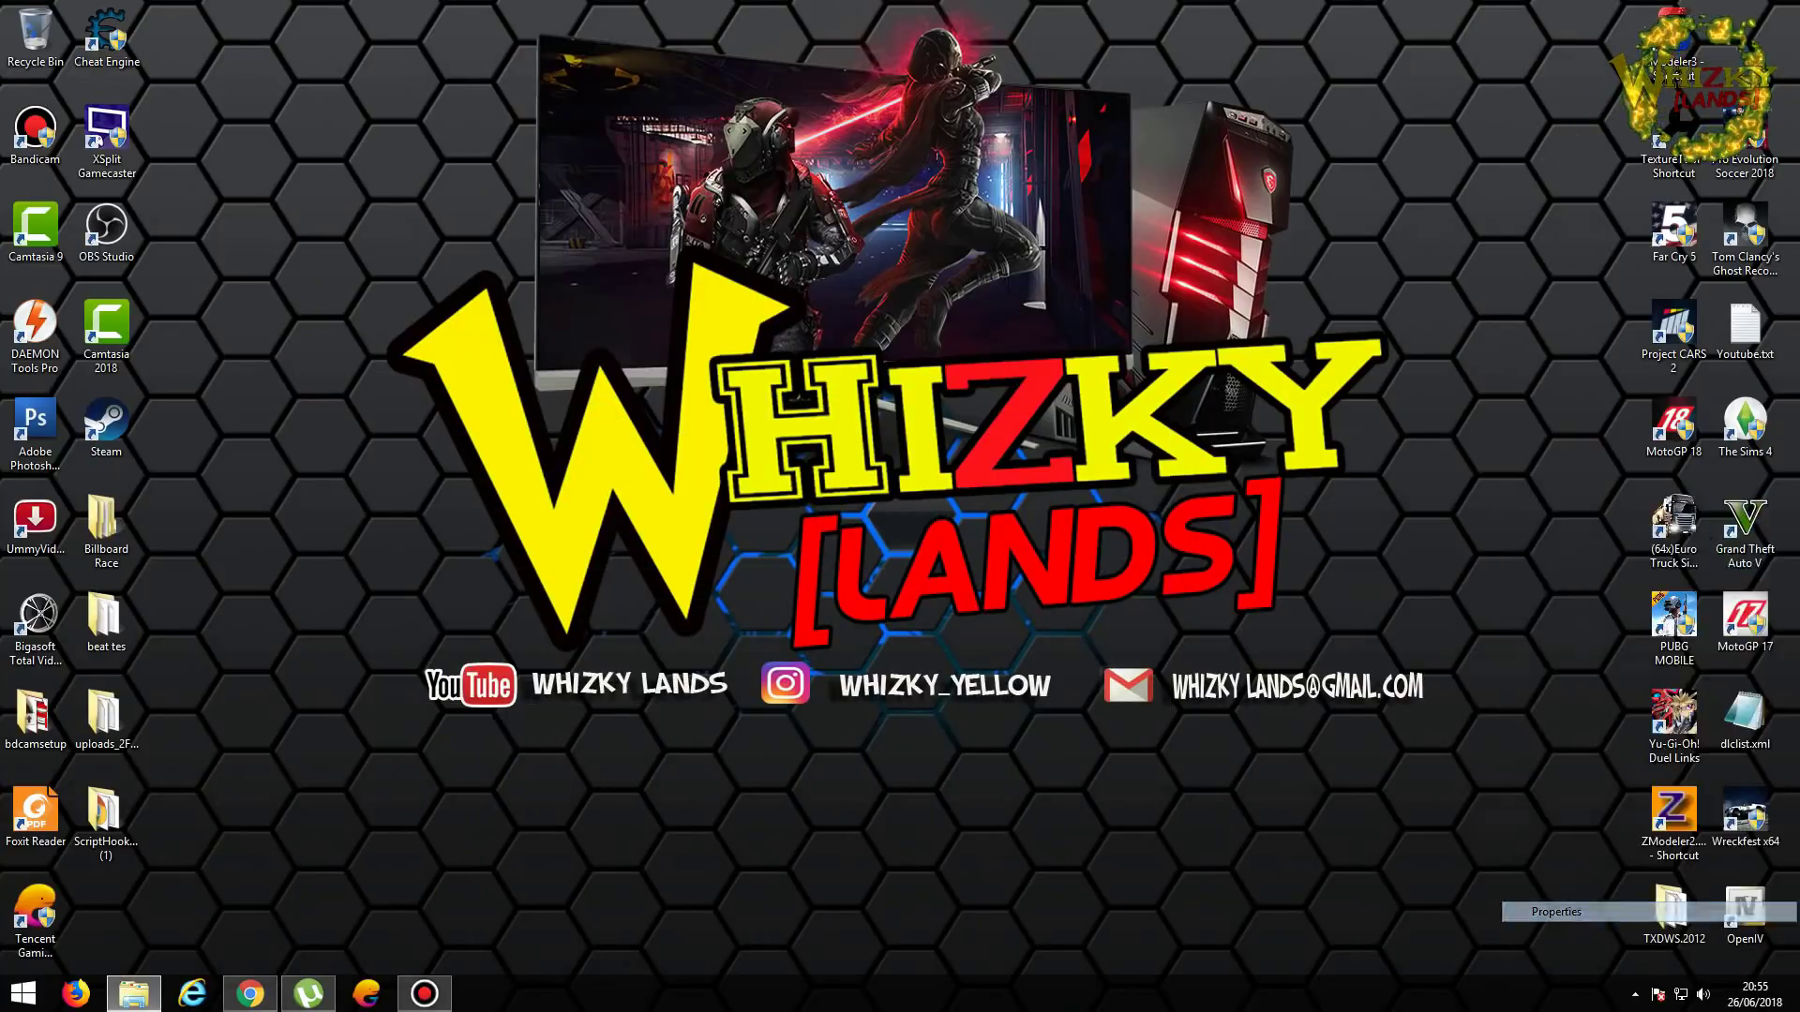
click(1531, 813)
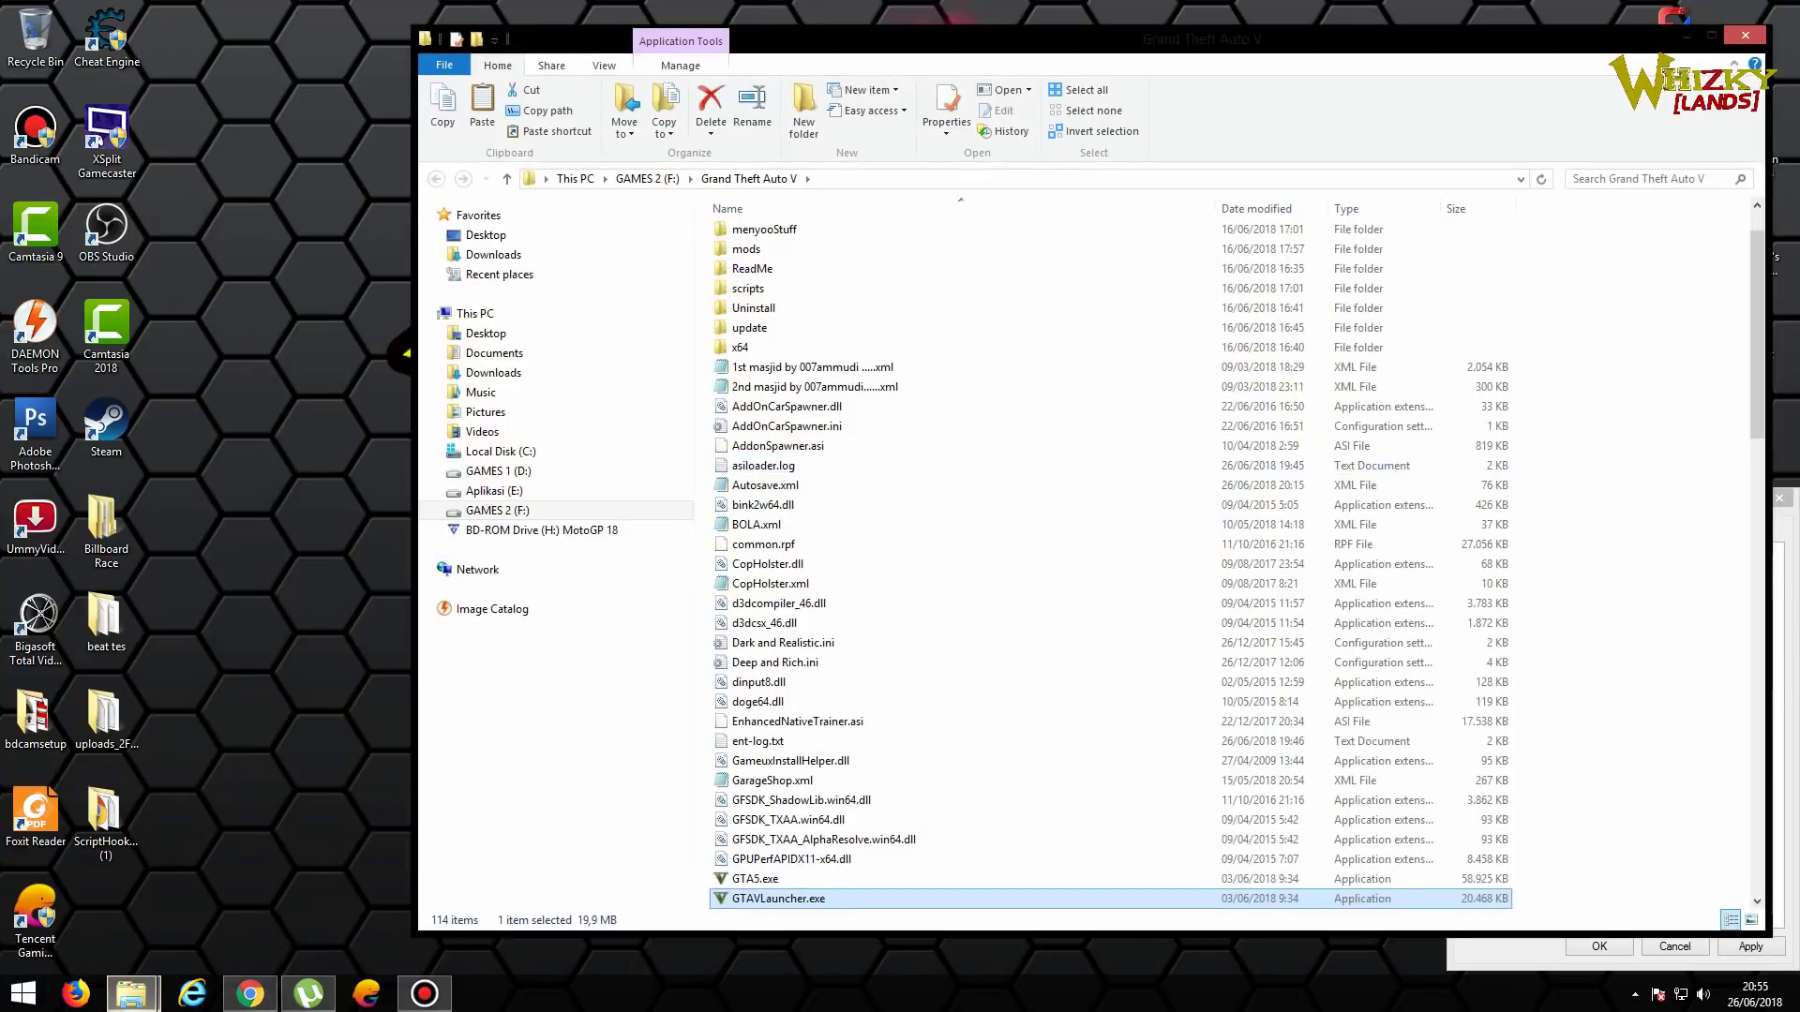
right_click(1538, 411)
click(1579, 539)
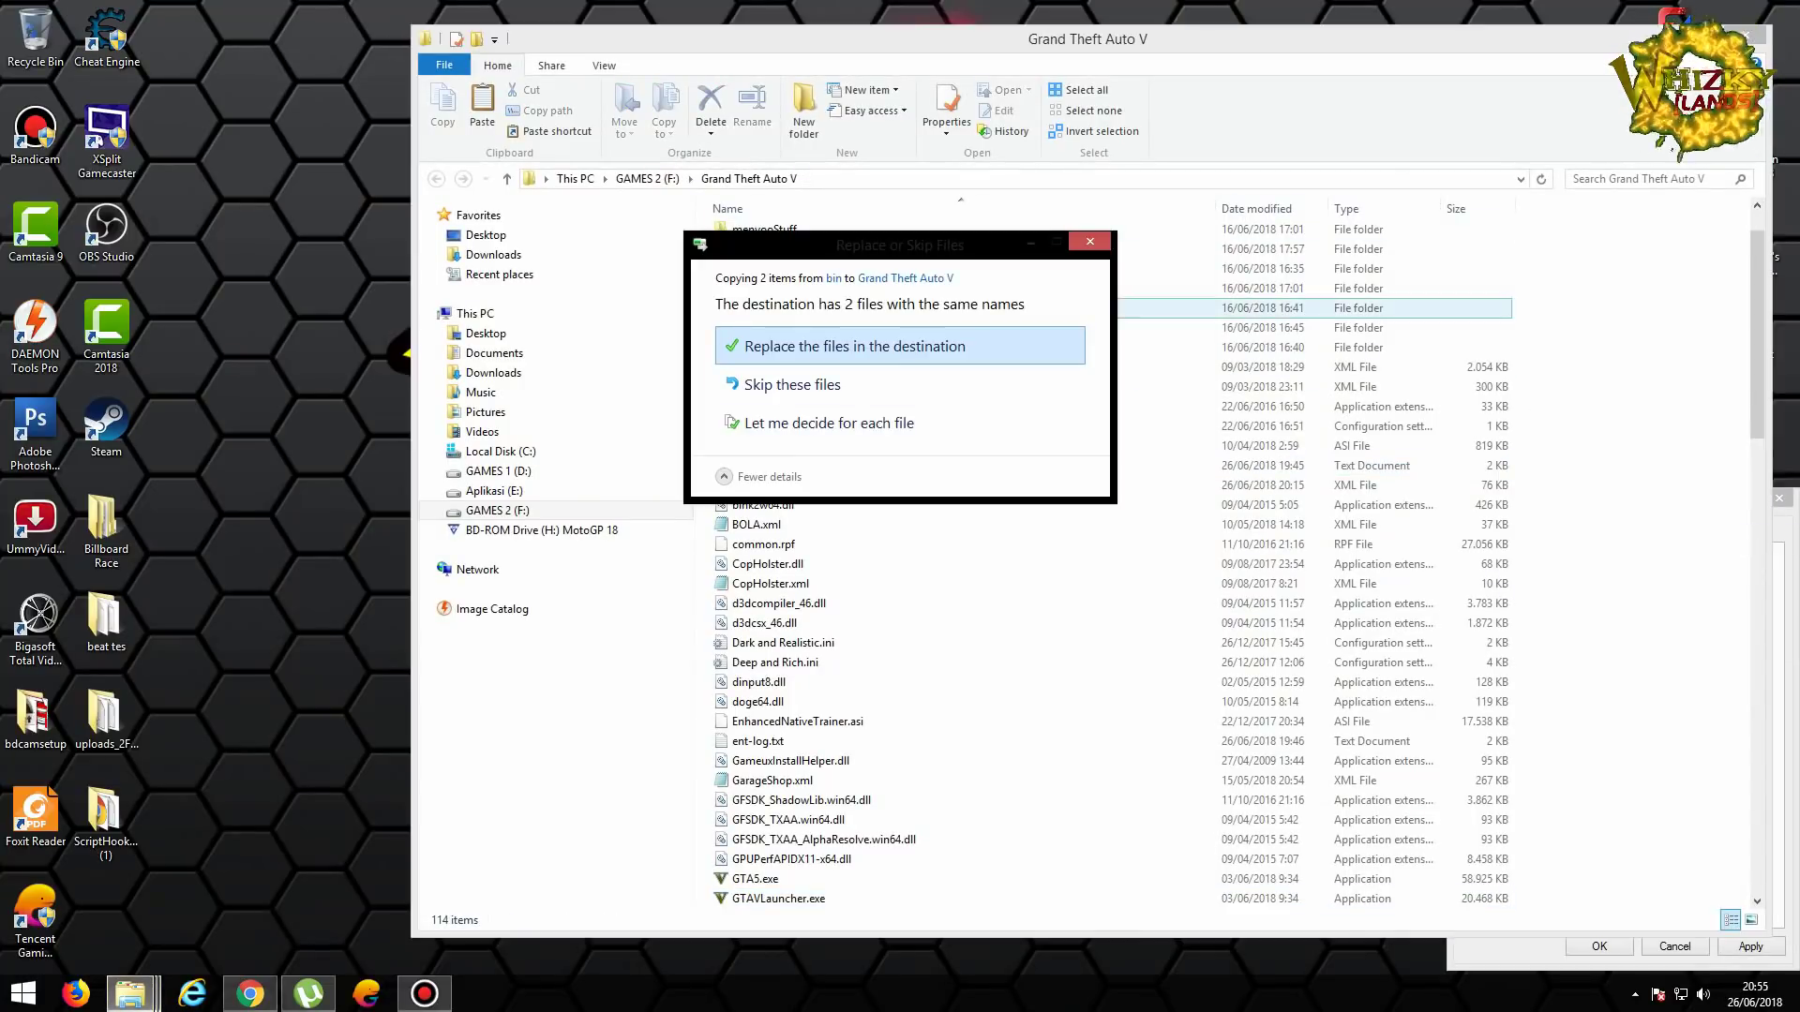
click(899, 346)
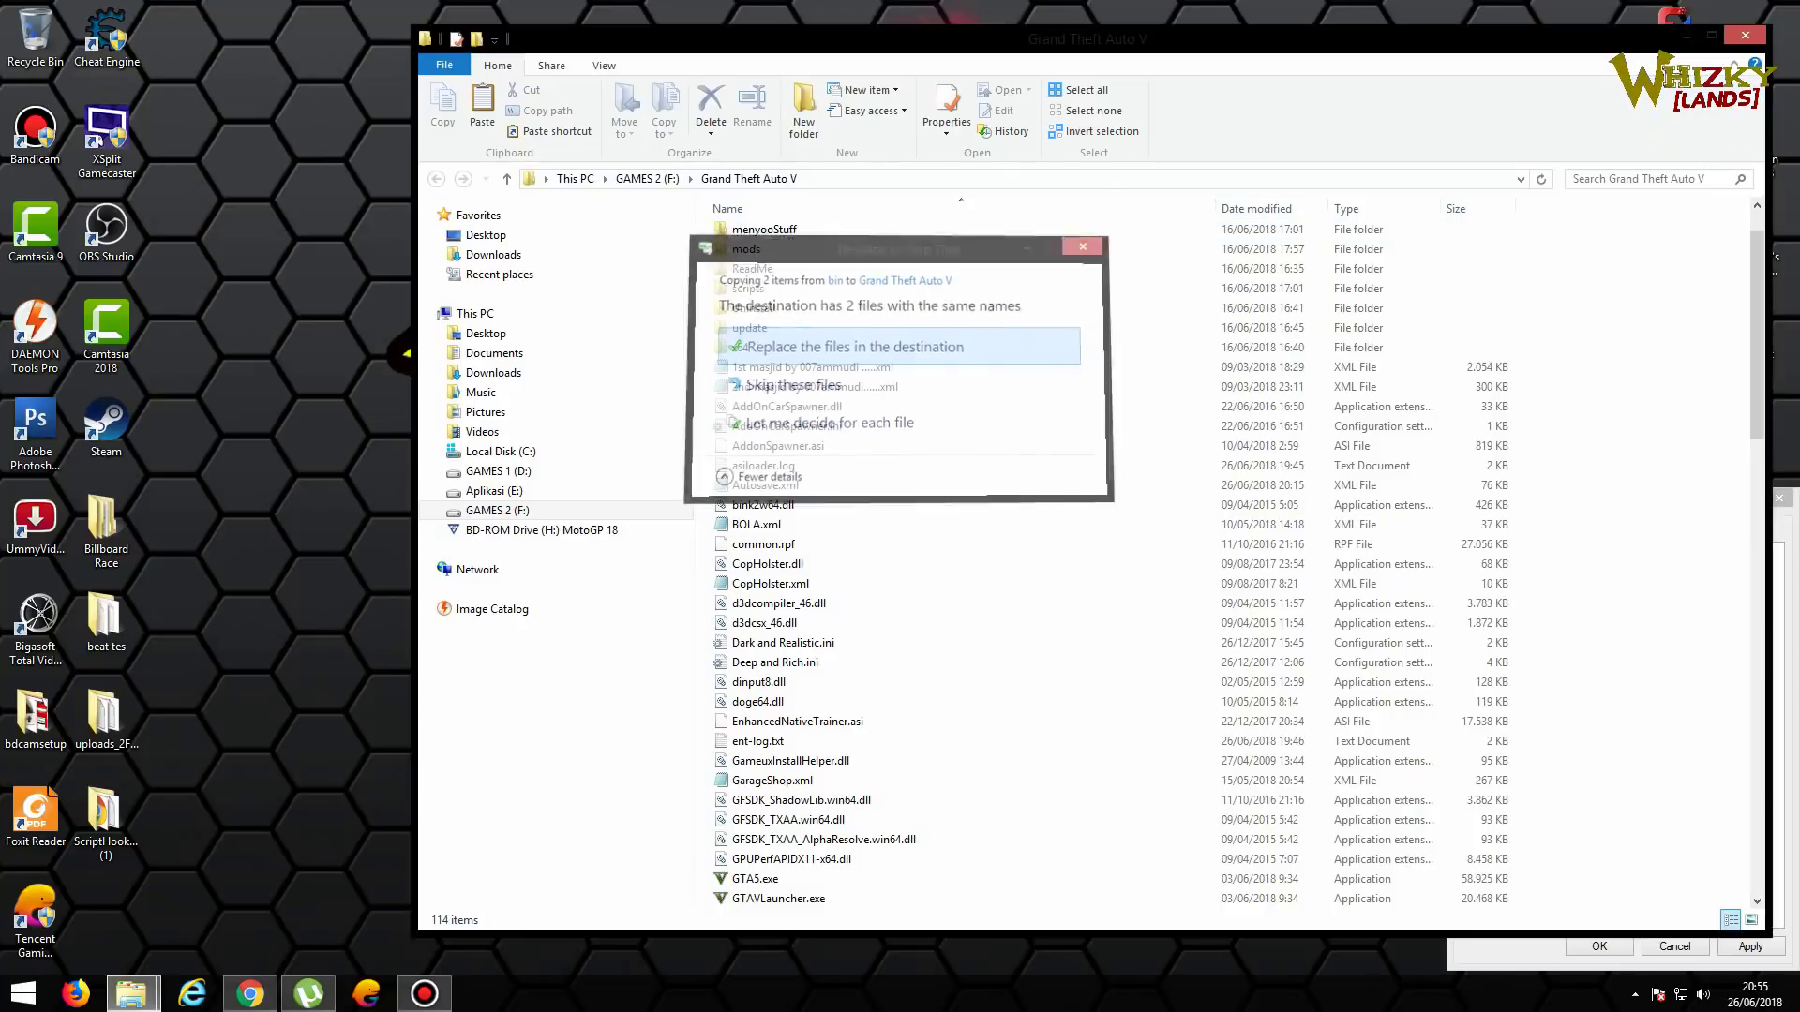
click(1744, 34)
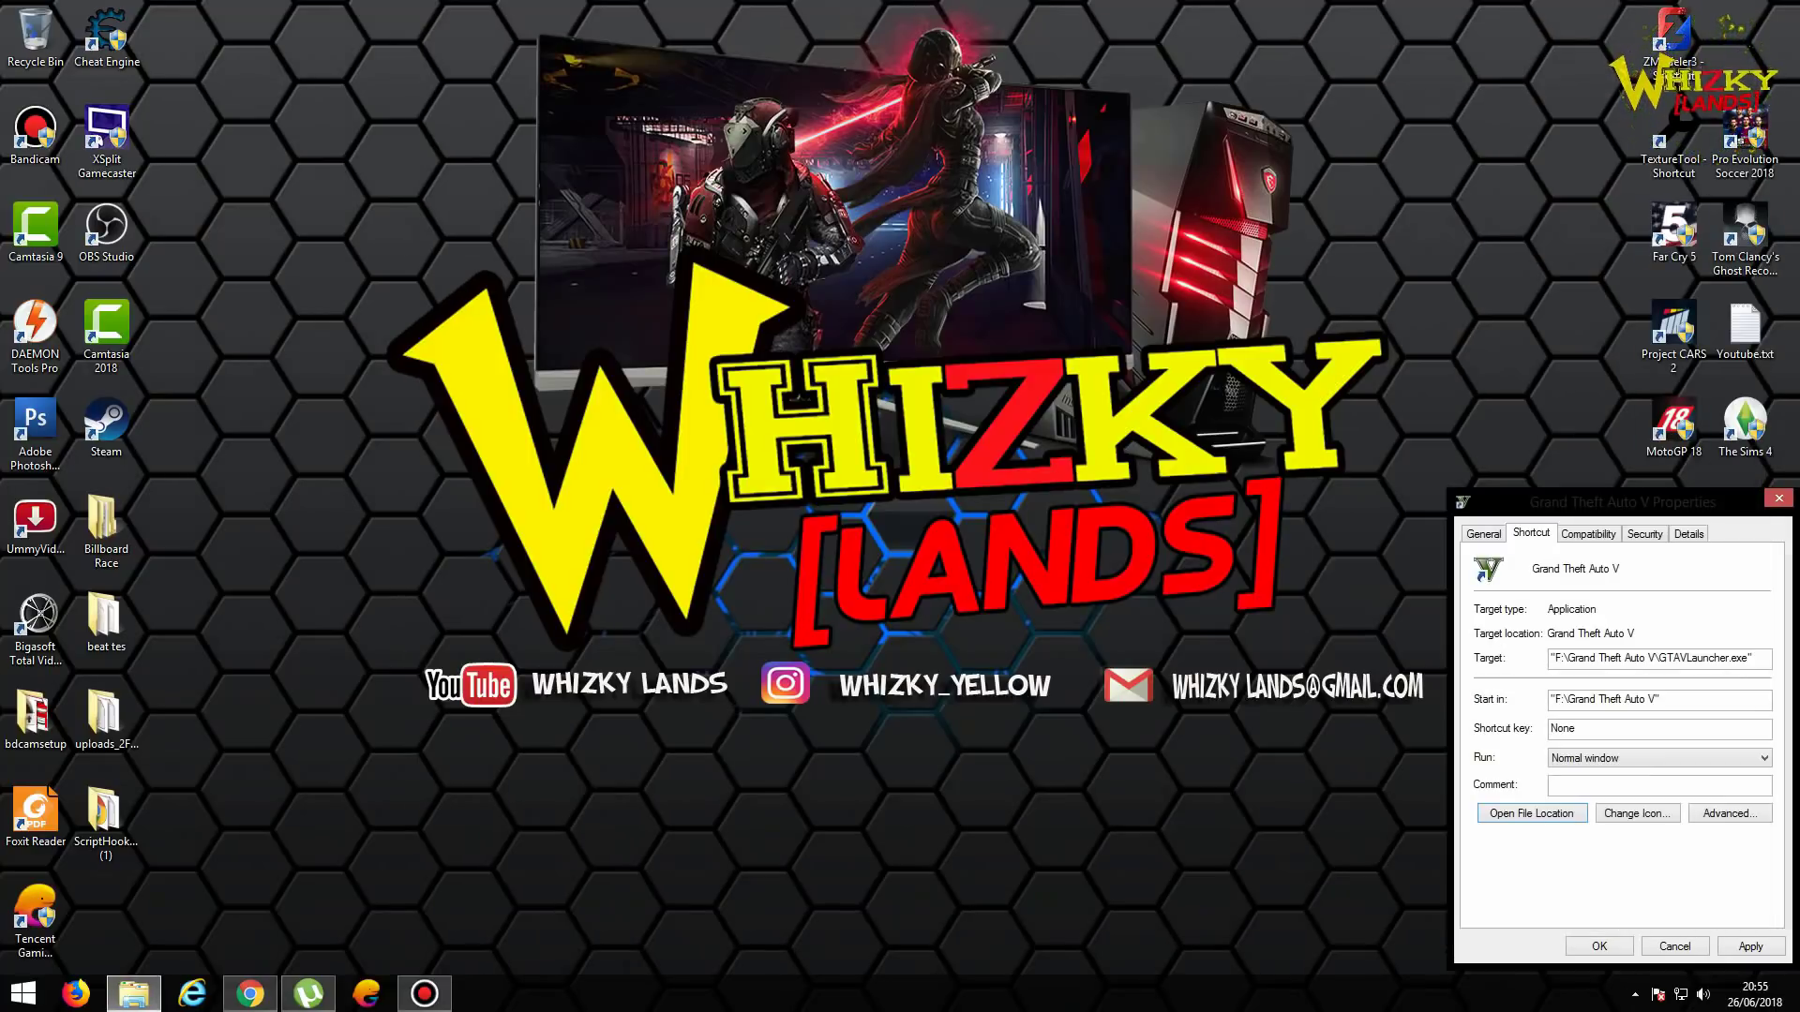
click(1777, 497)
Step: Return to the Map Editor mod page in the browser and open its Visual C++ Redistributable for Visual Studio 2015 x64 download page
click(250, 993)
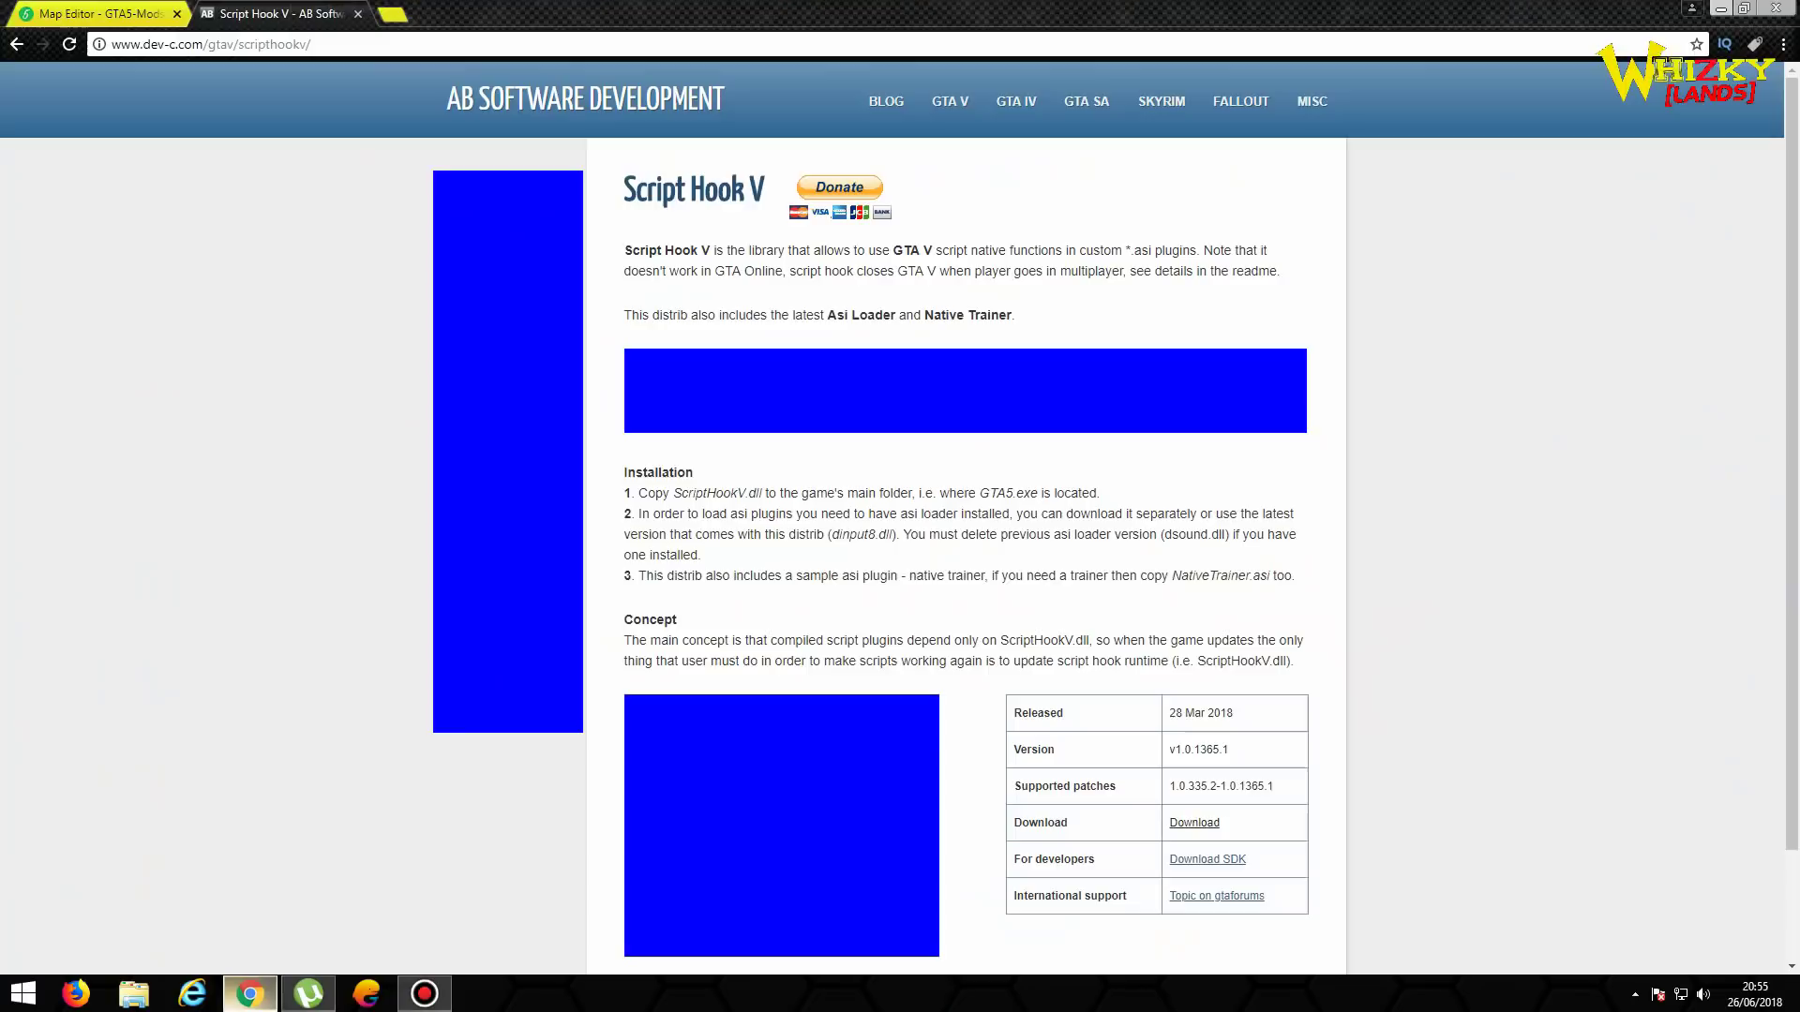
click(98, 13)
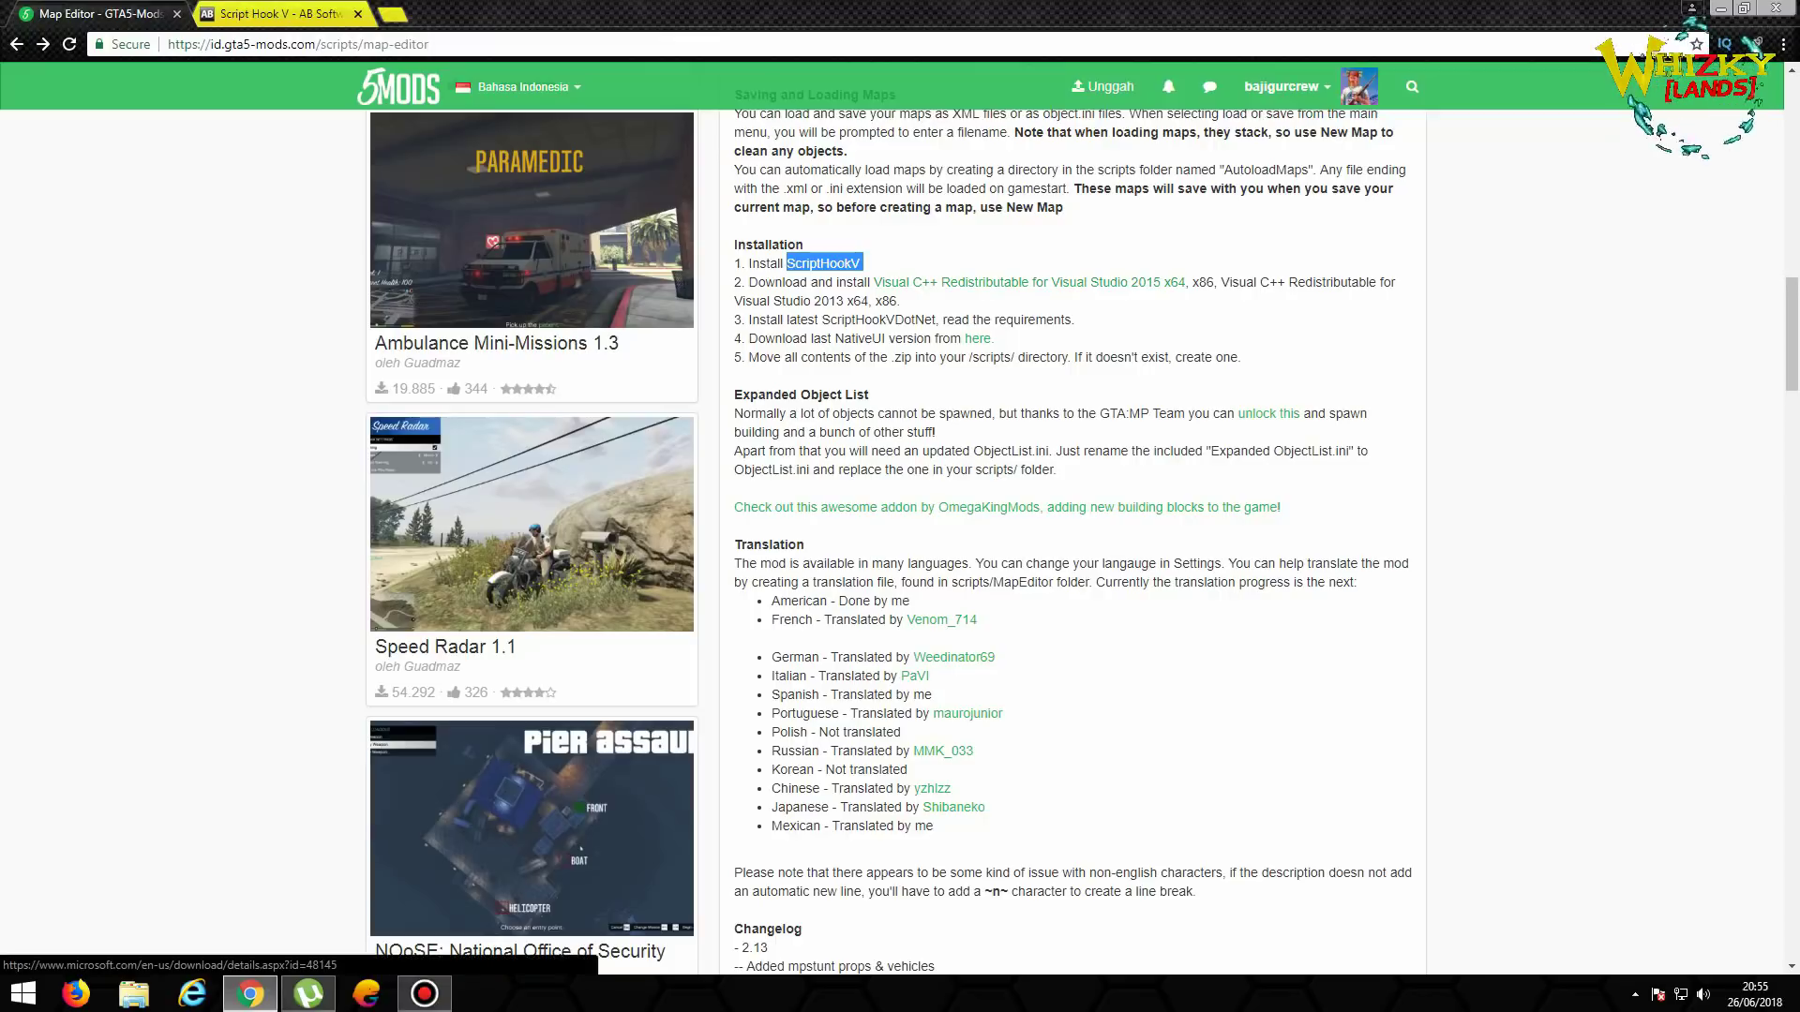
click(1029, 282)
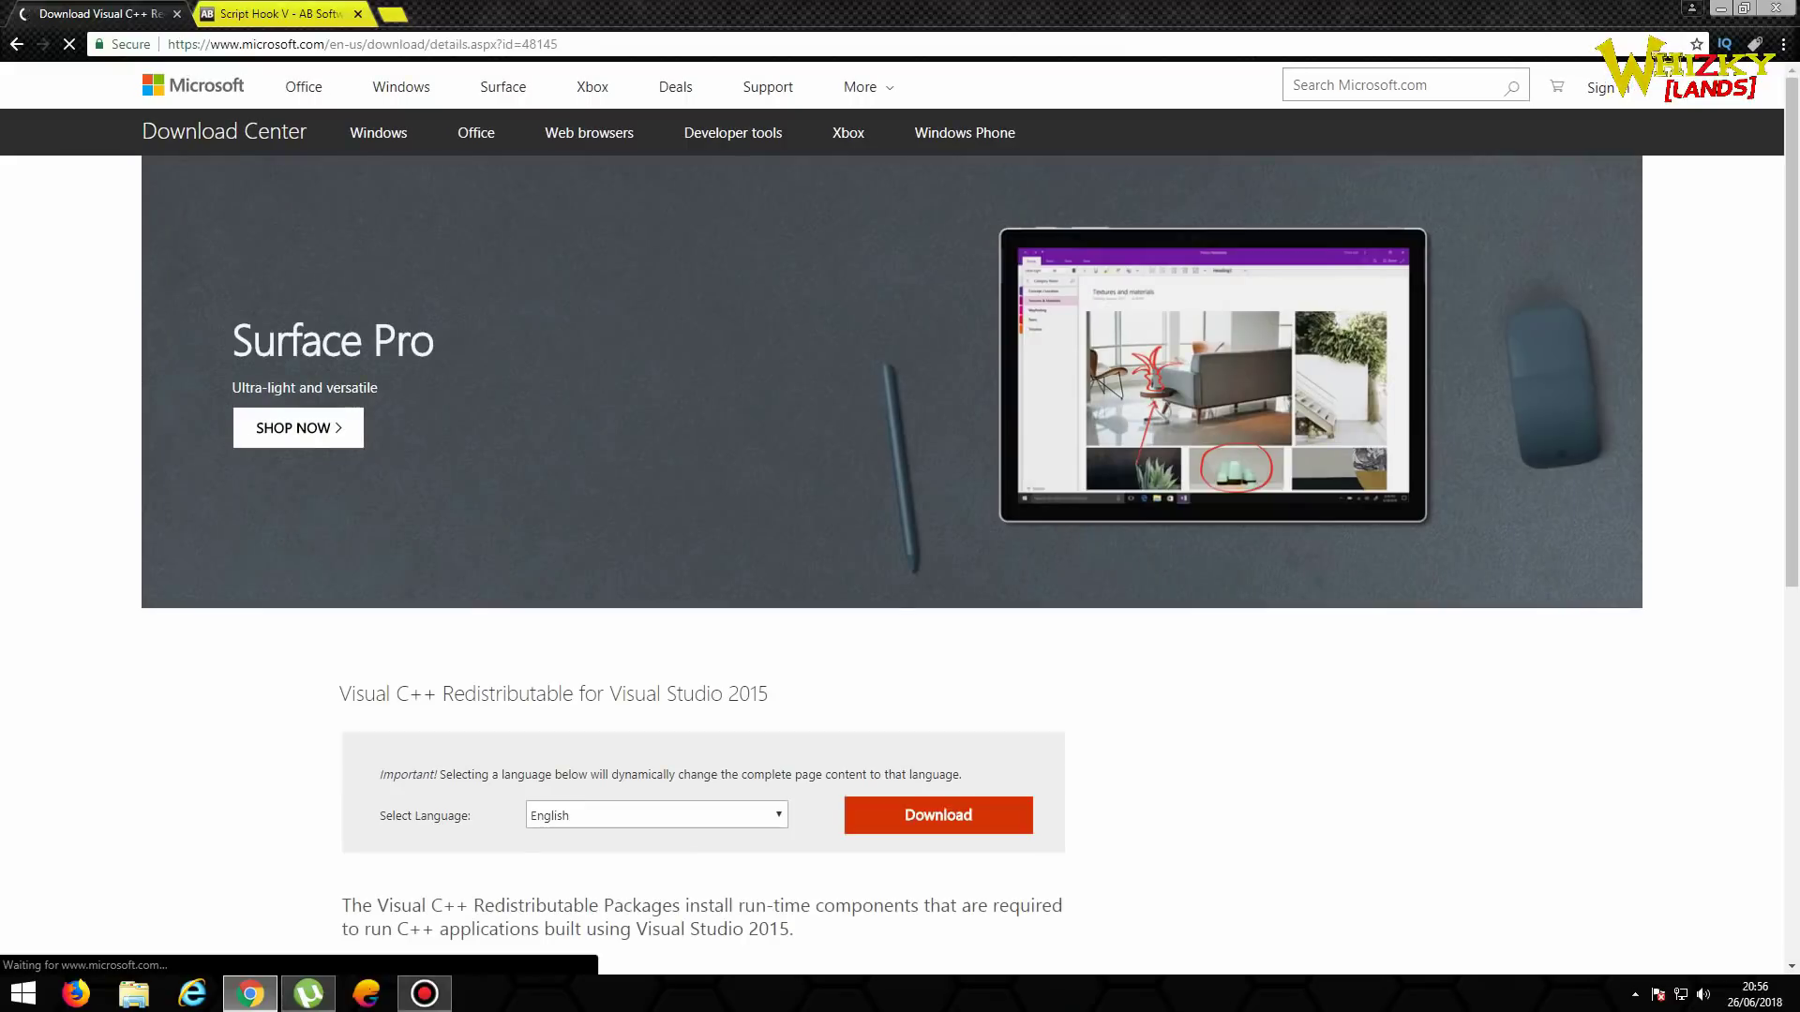
Step: Request the download of both vc_redist.x64.exe and vc_redist.x86.exe, then dismiss the multiple-file download permission request
scroll(900, 516, down, 5)
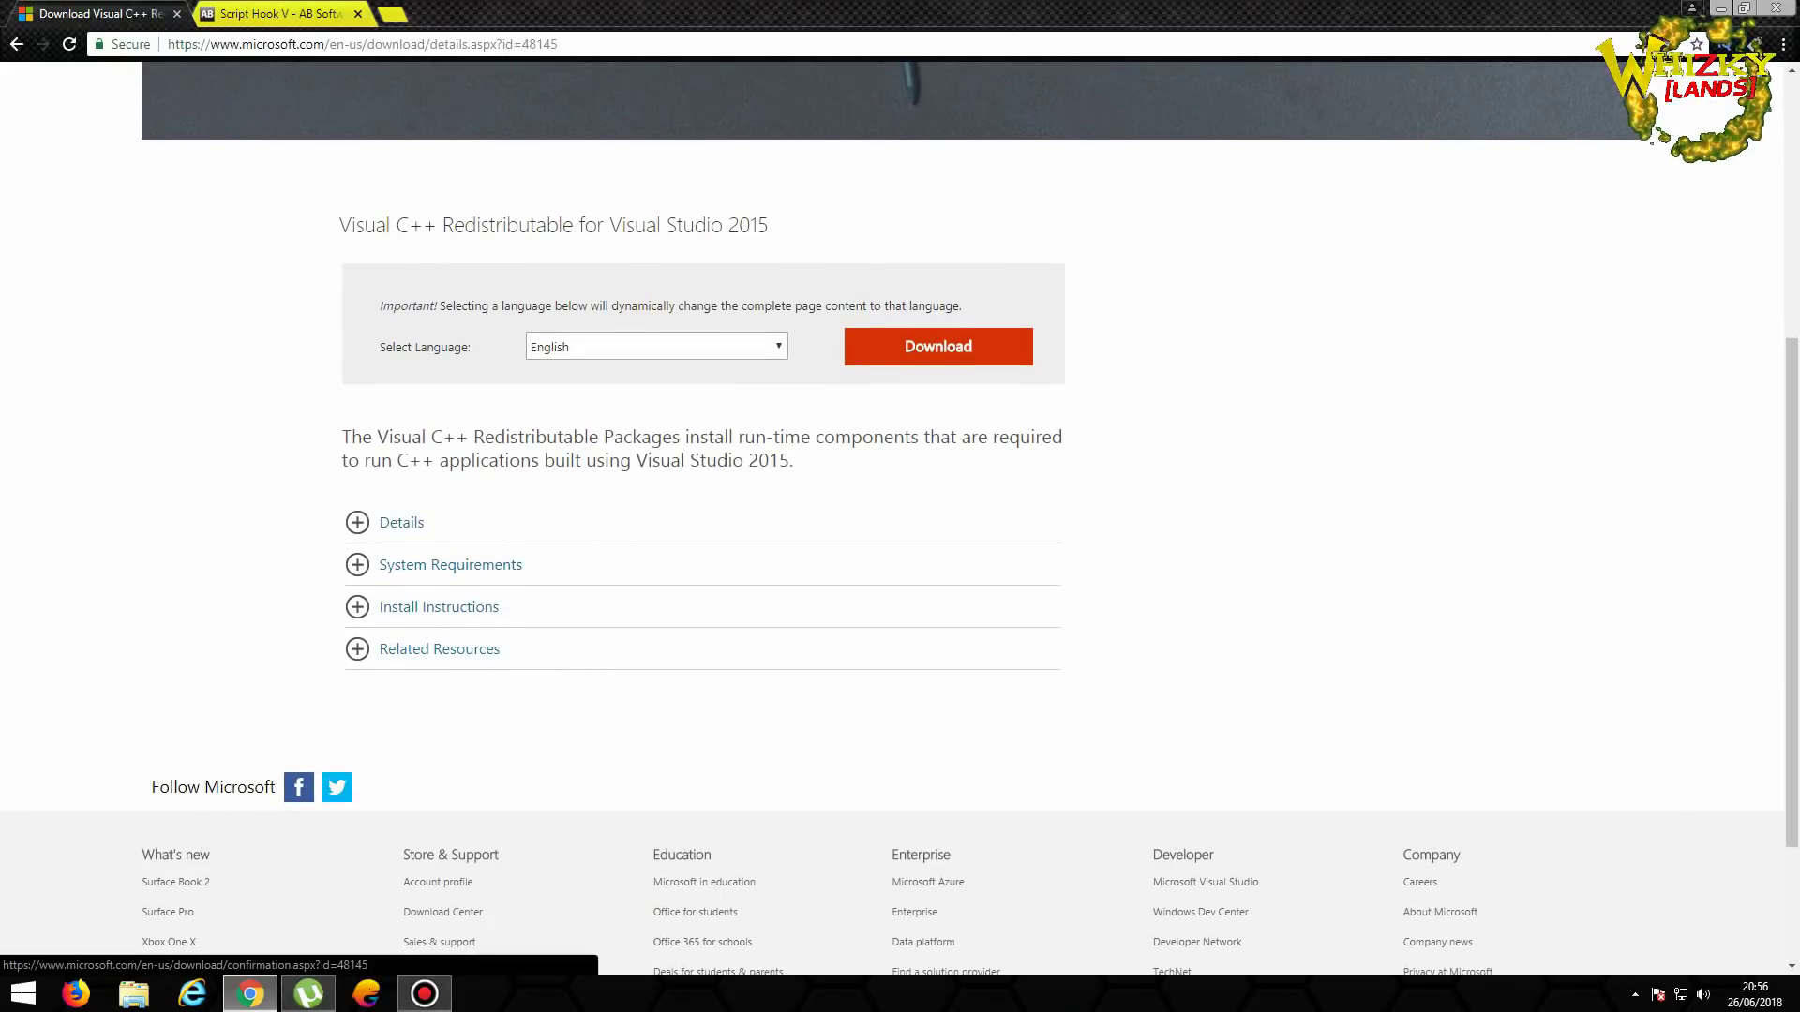
click(938, 346)
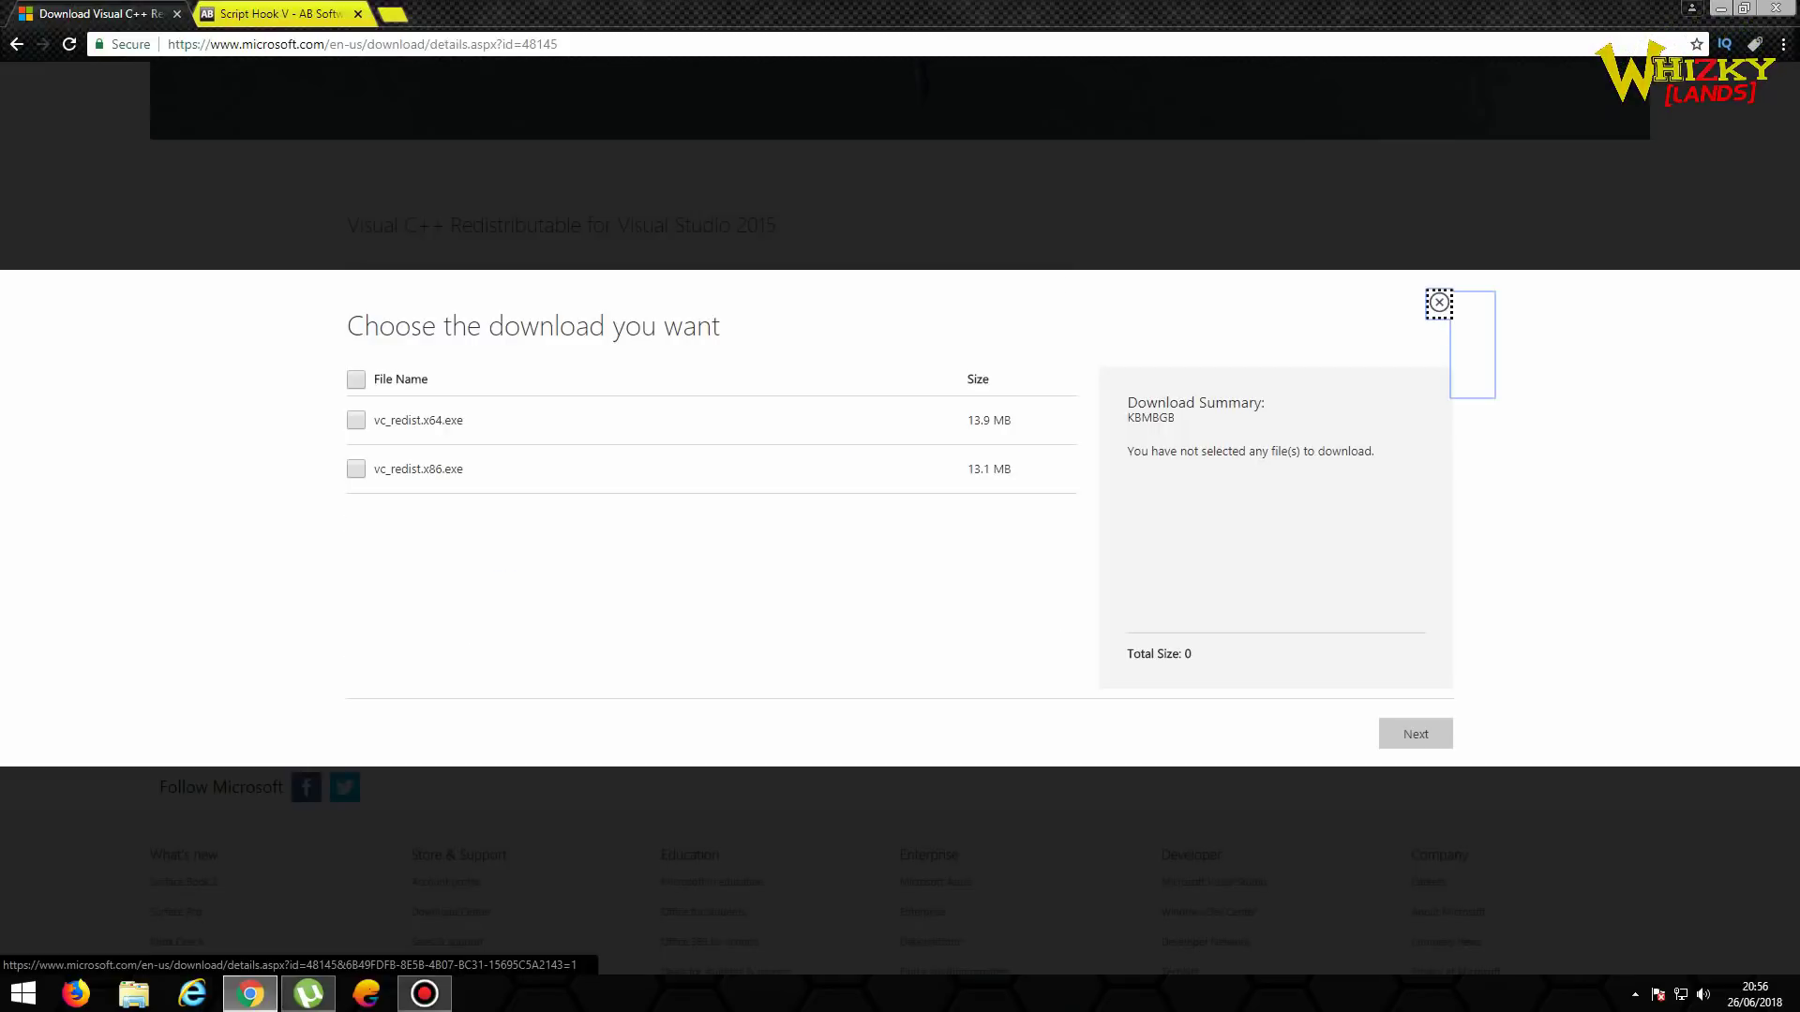
click(356, 380)
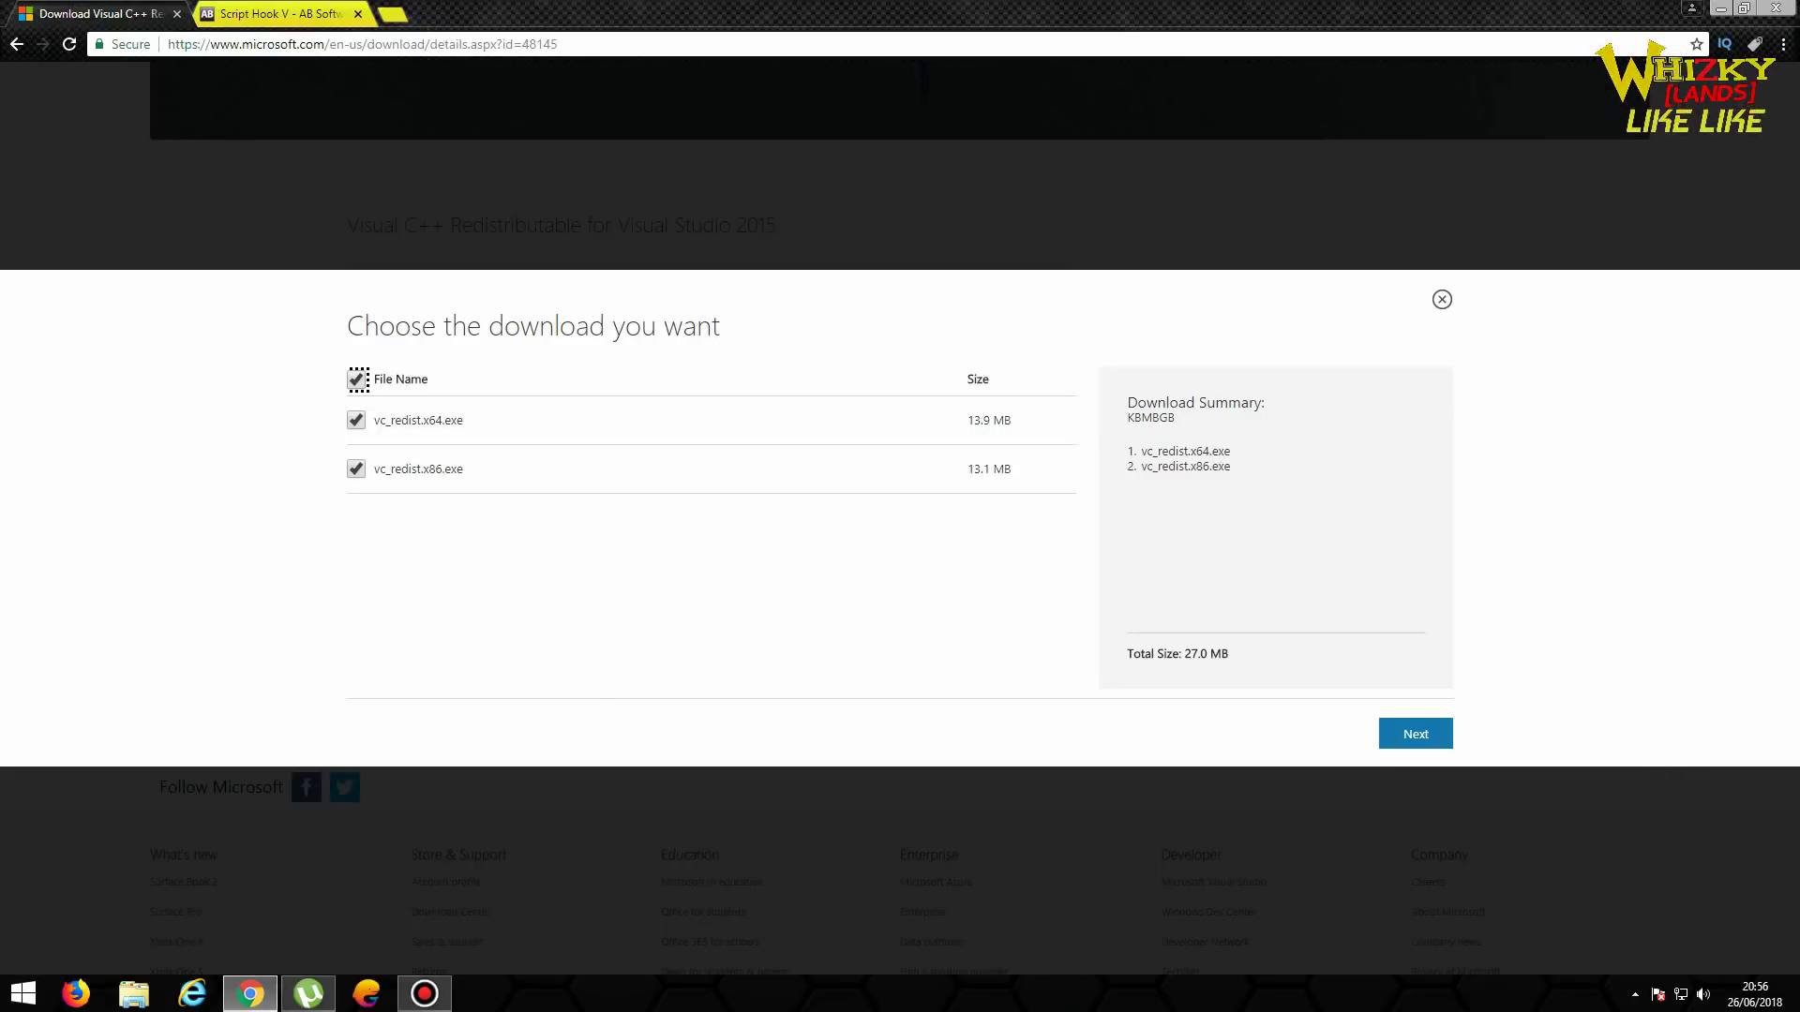
click(1415, 734)
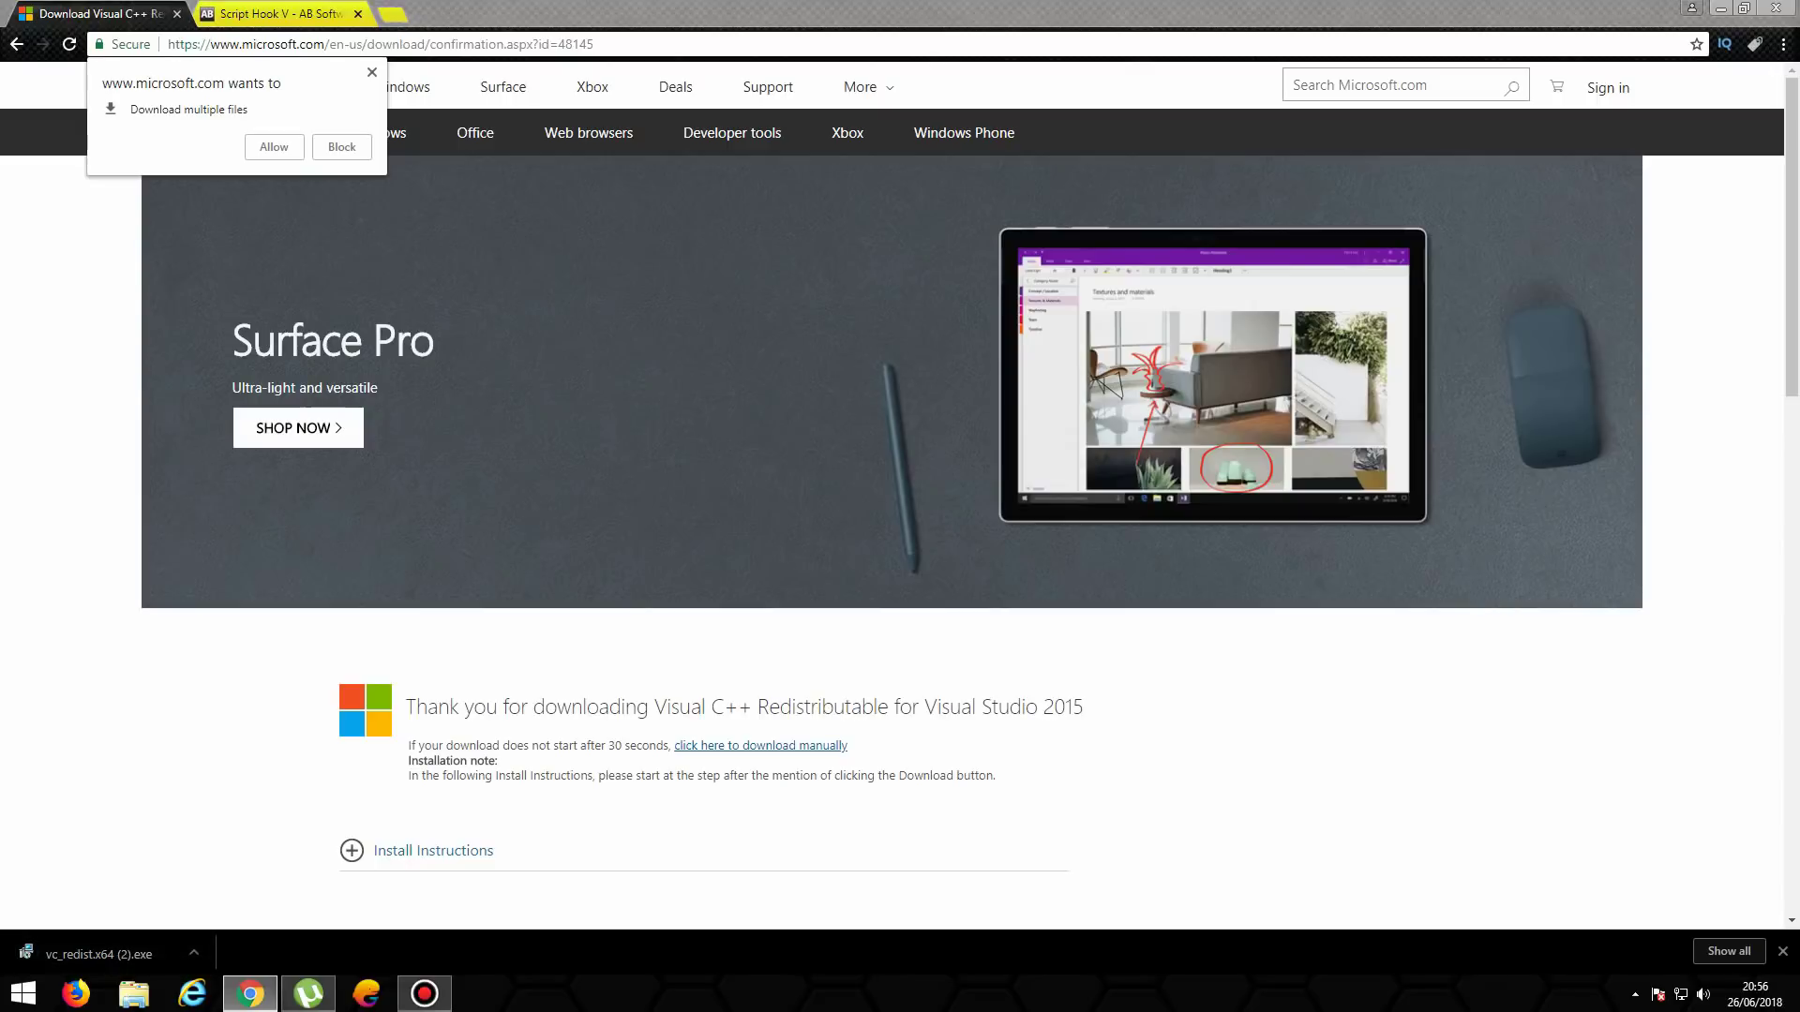
click(373, 72)
Step: Go back to the redistributable's download page and try to download only vc_redist.x86.exe
click(17, 45)
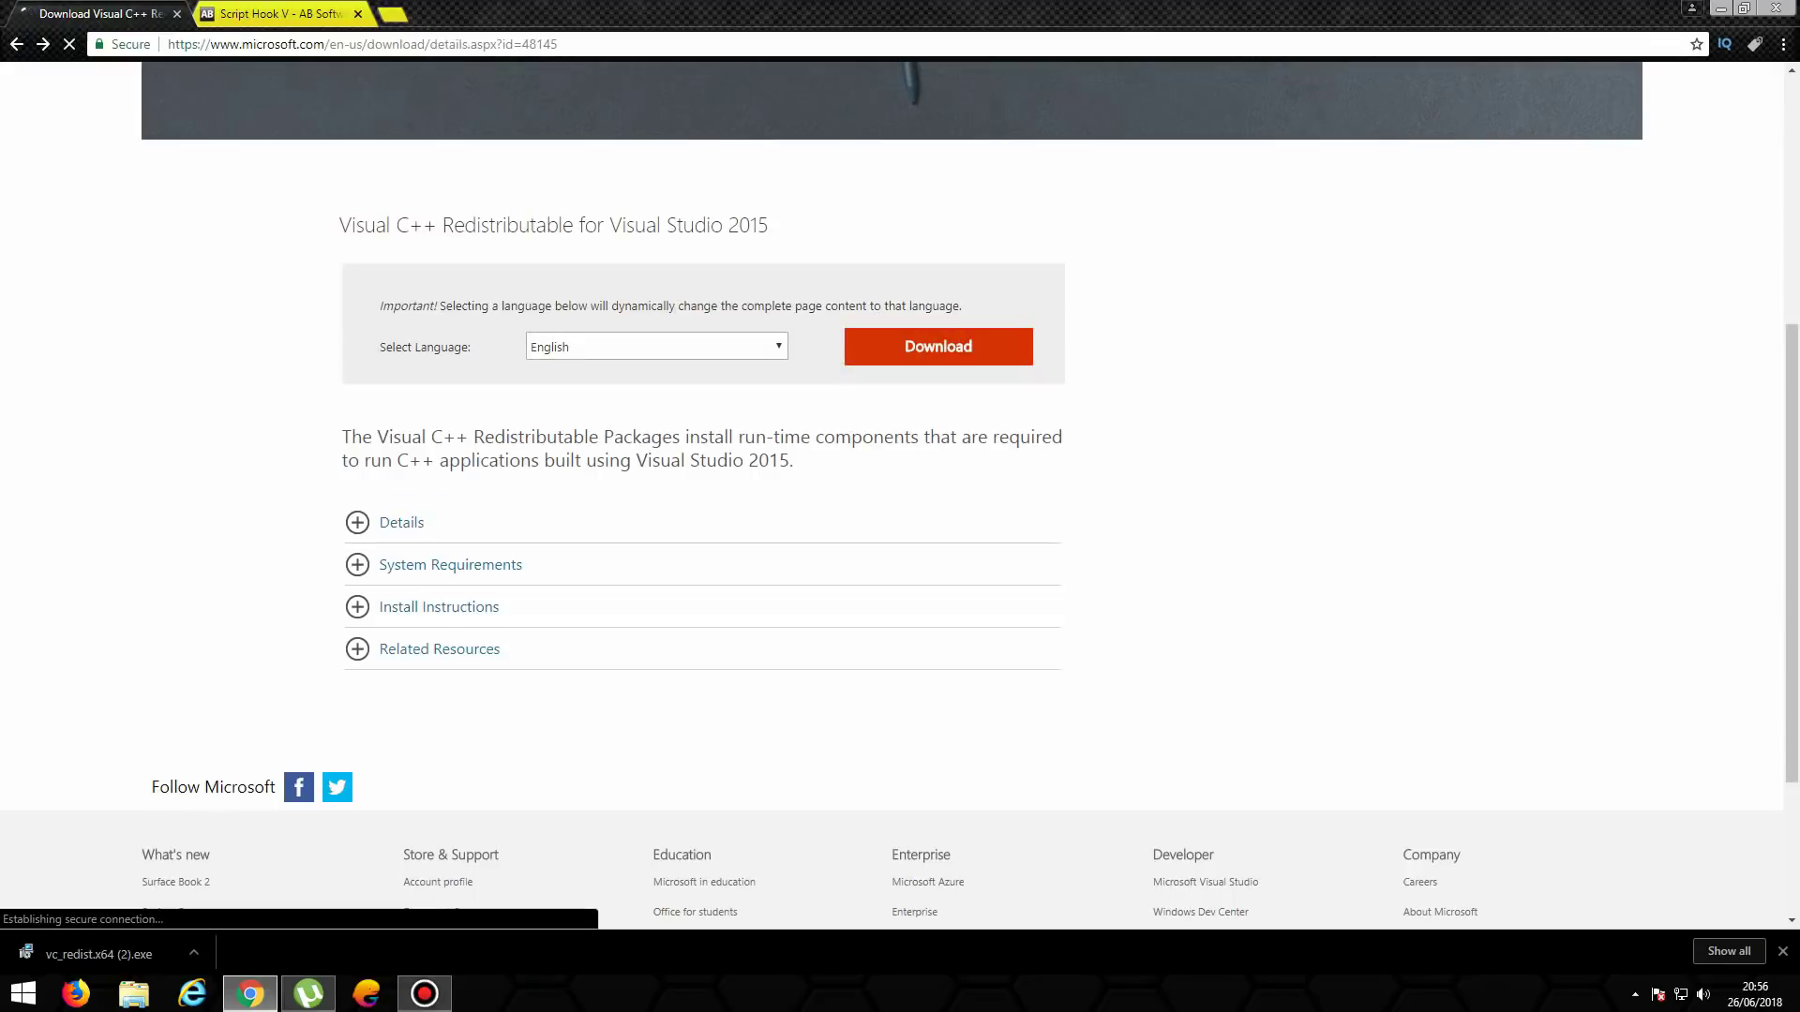
key(Return)
key(space)
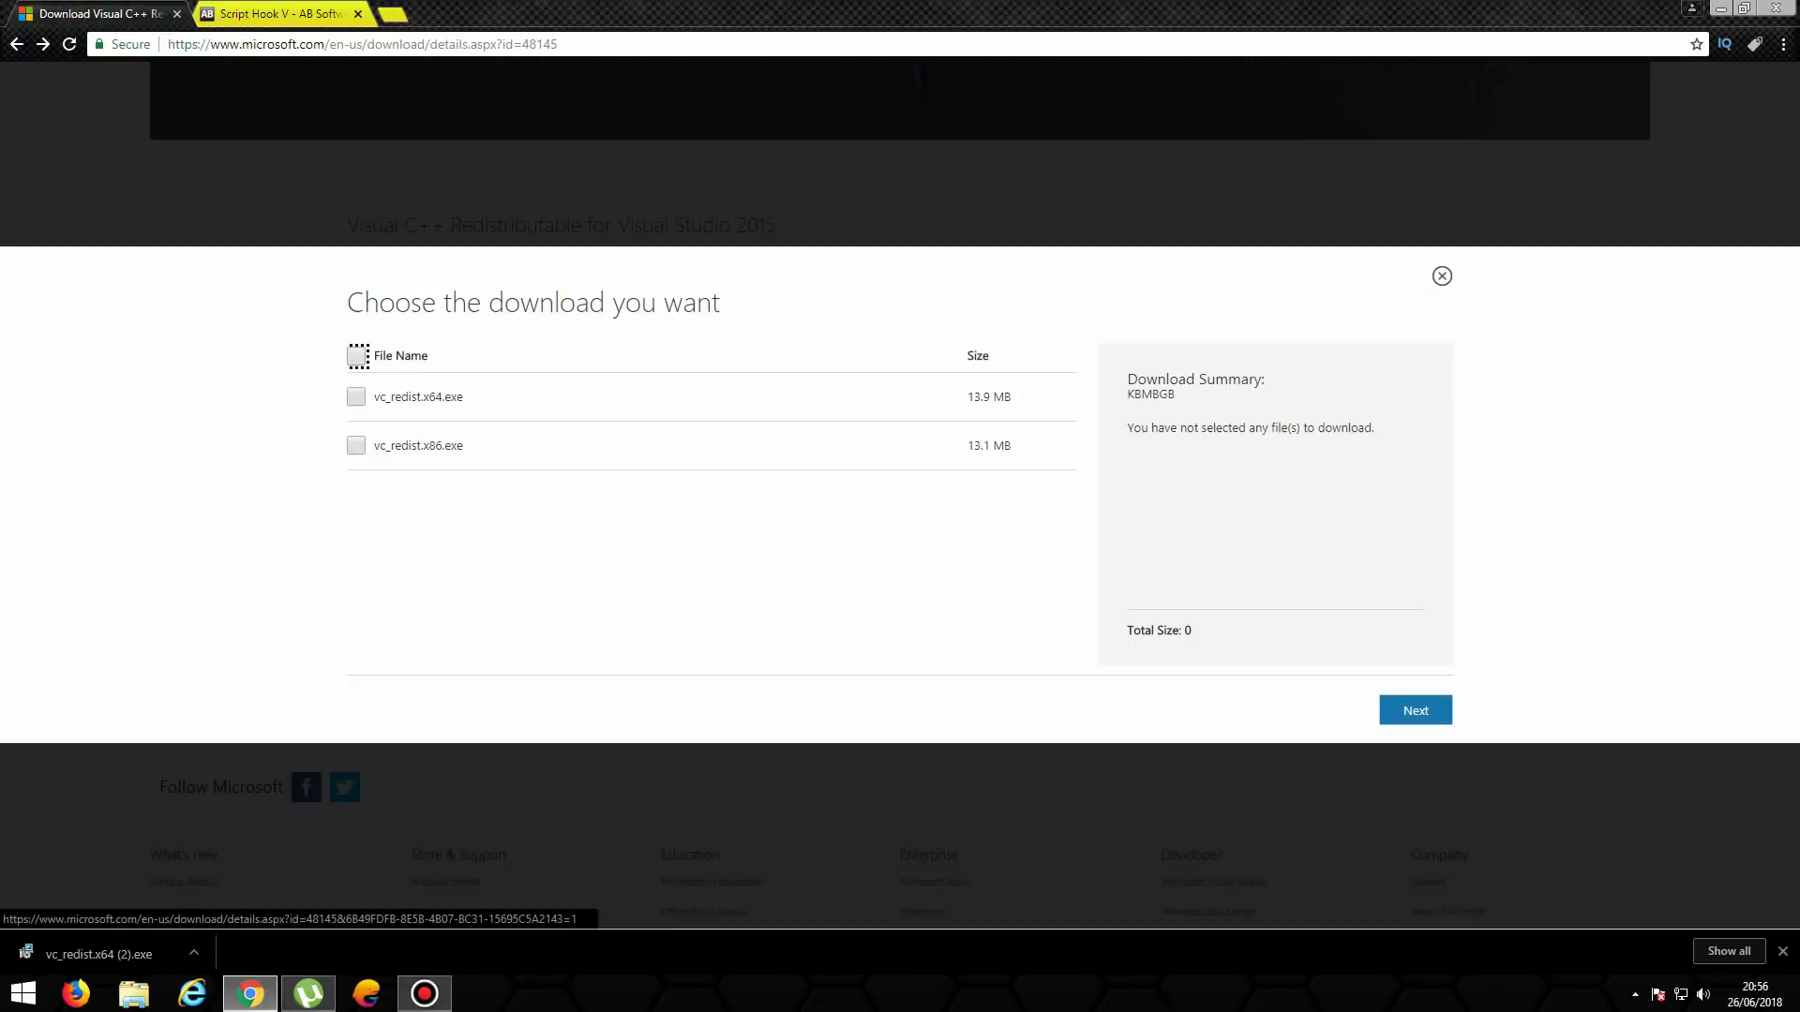
key(Tab)
key(Tab)
key(space)
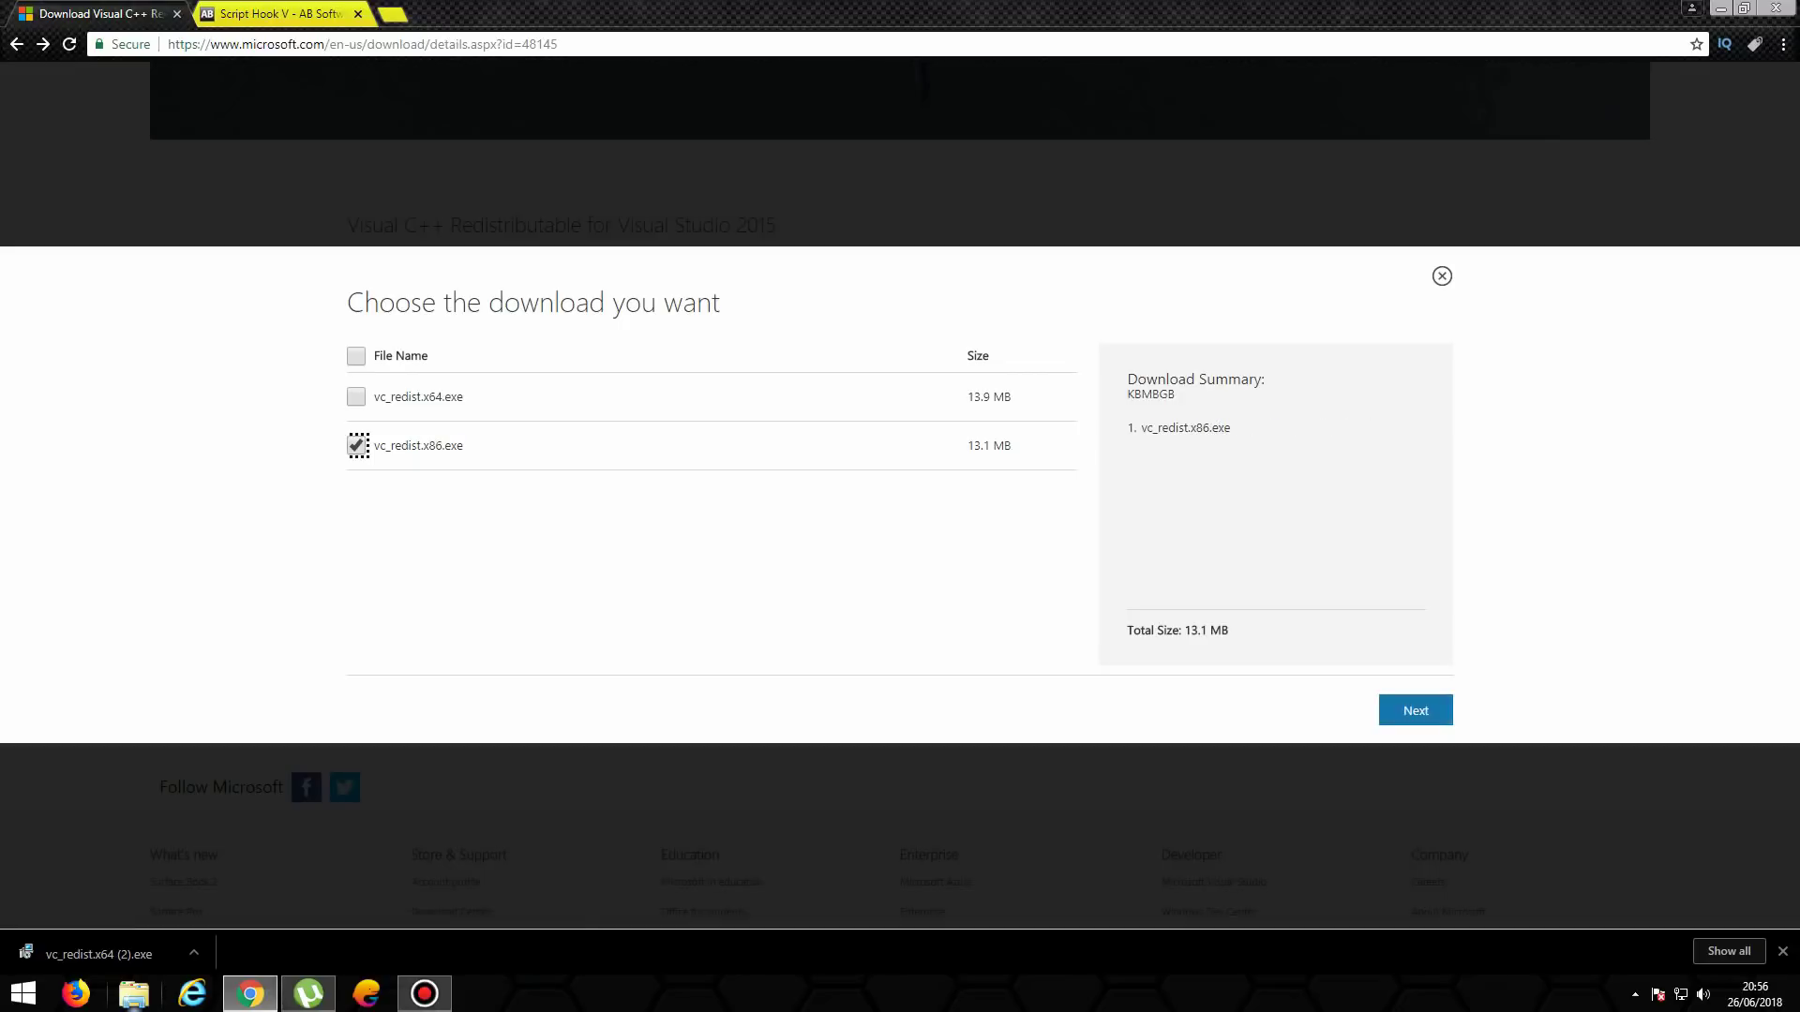
key(Tab)
key(Return)
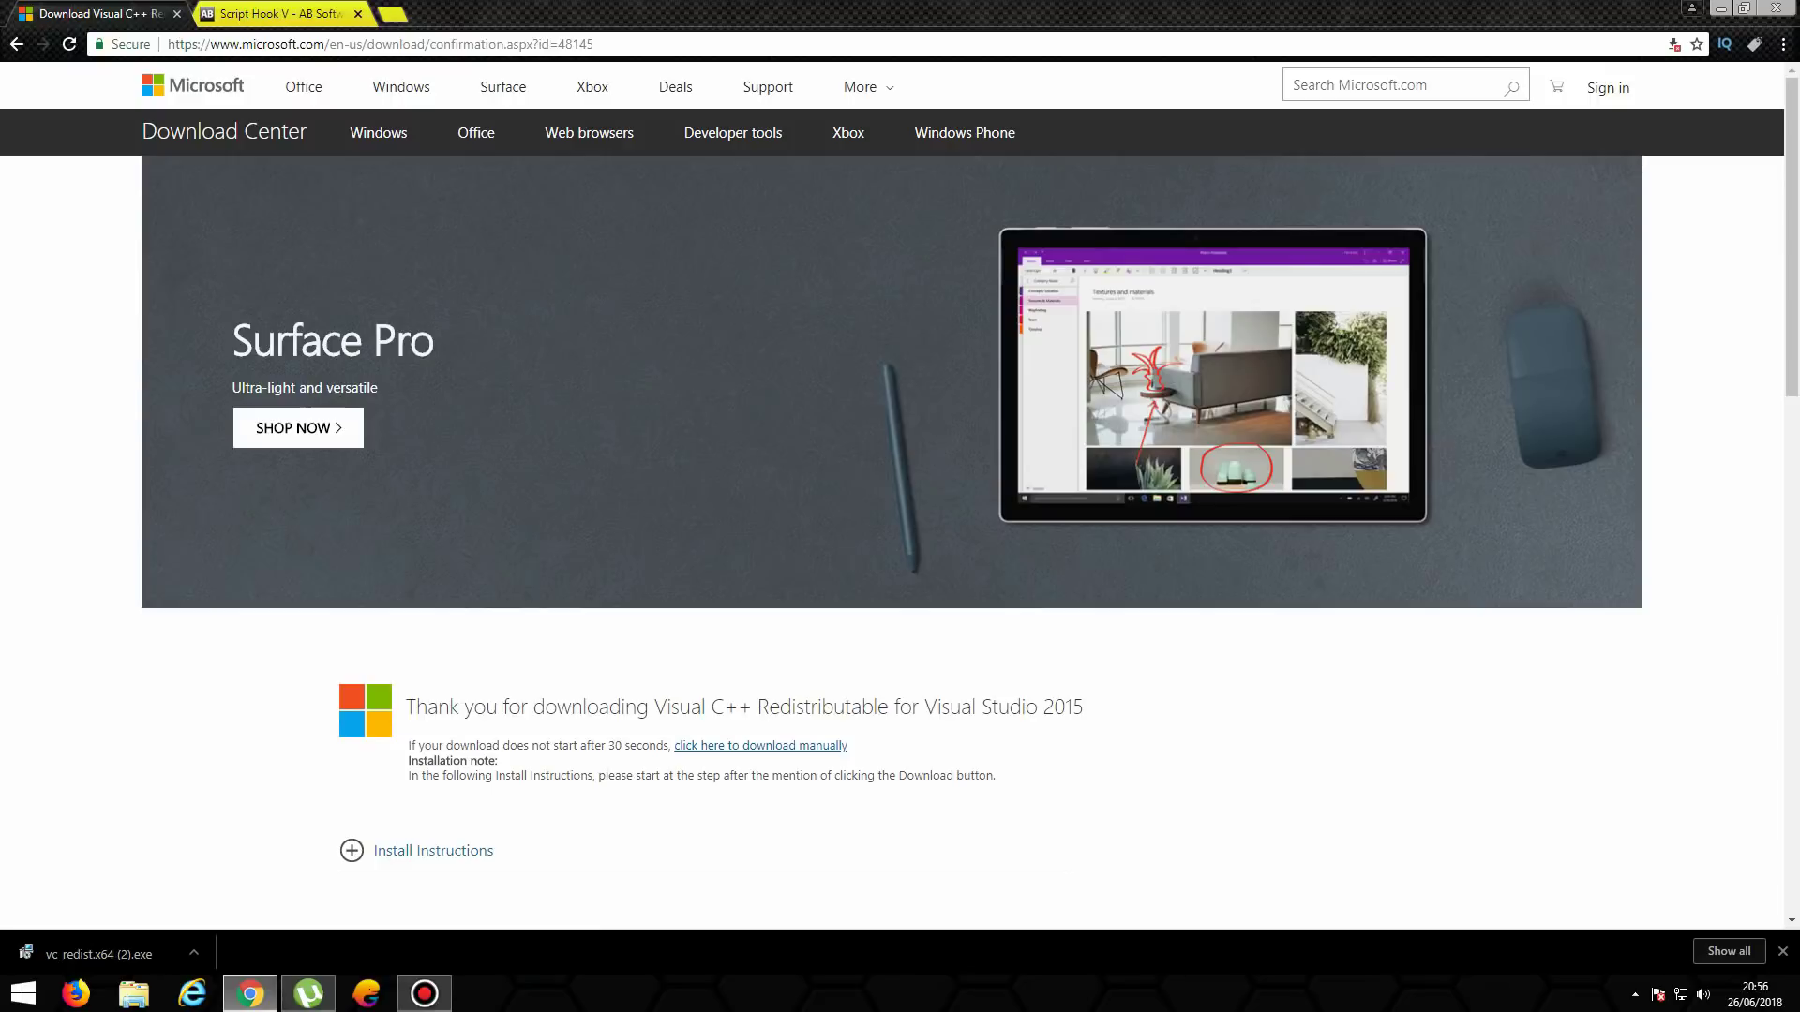
scroll(900, 495, down, 10)
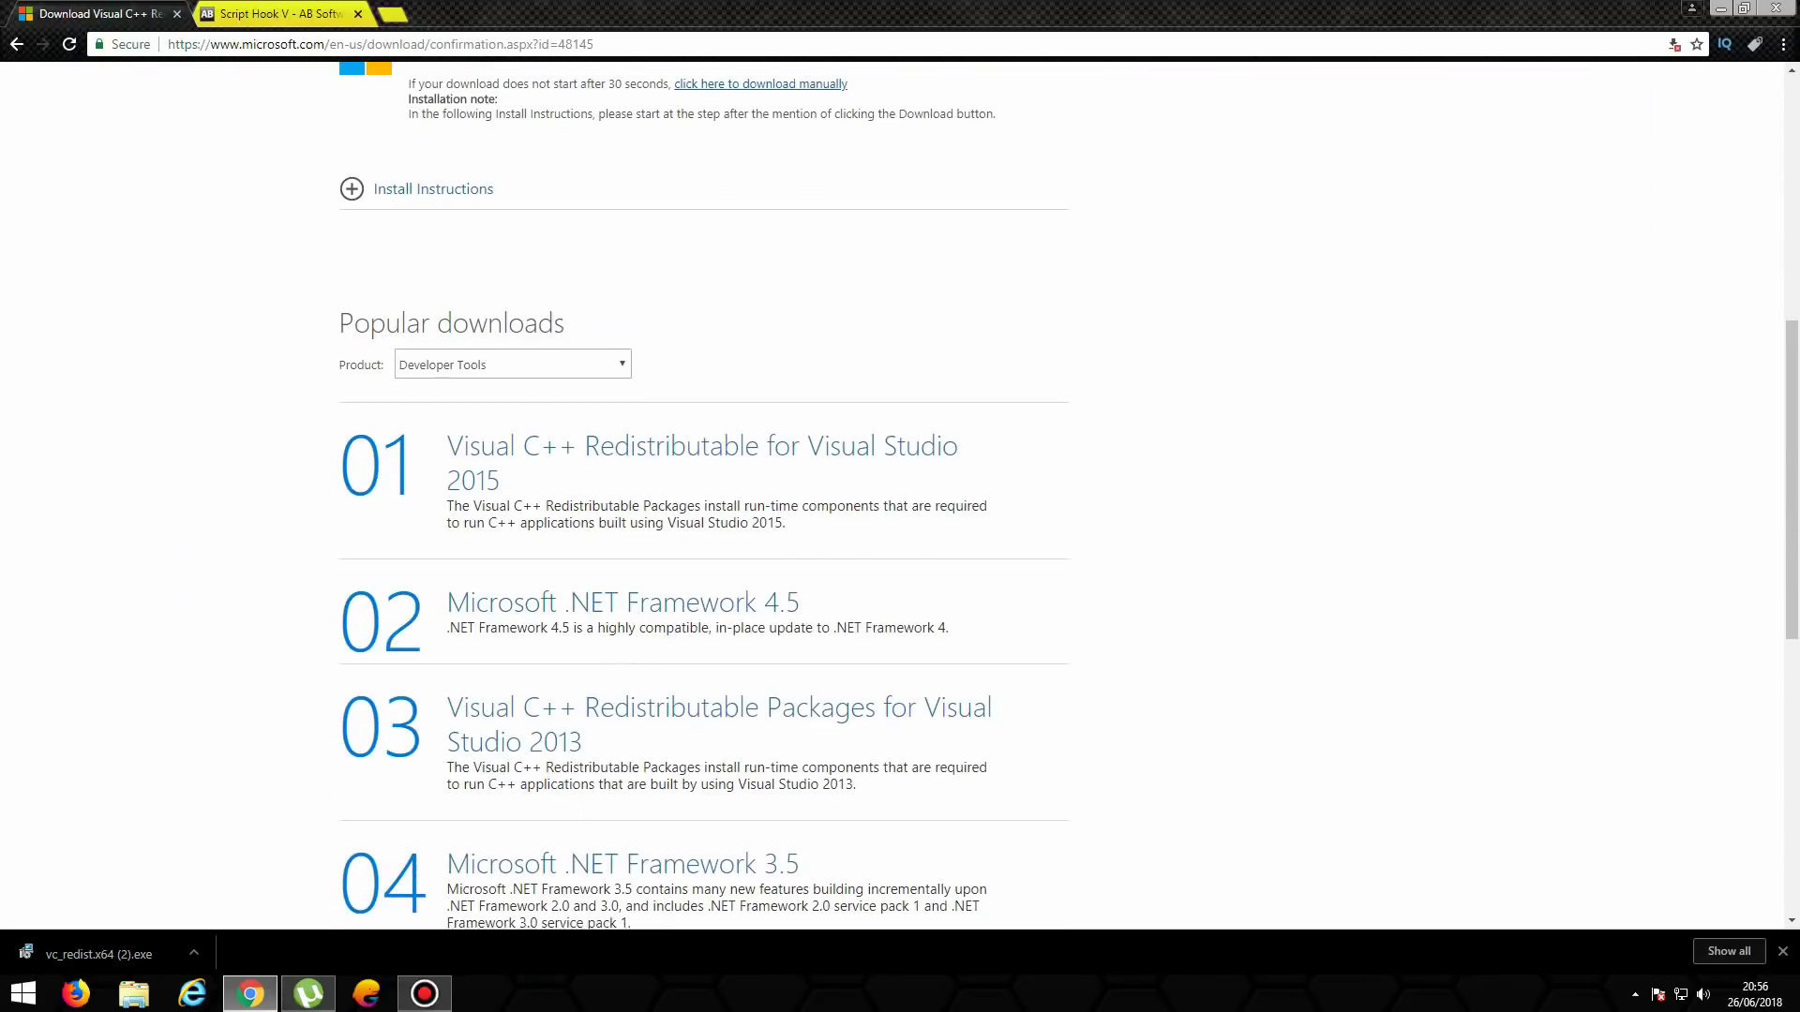
scroll(900, 495, down, 3)
scroll(900, 495, up, 8)
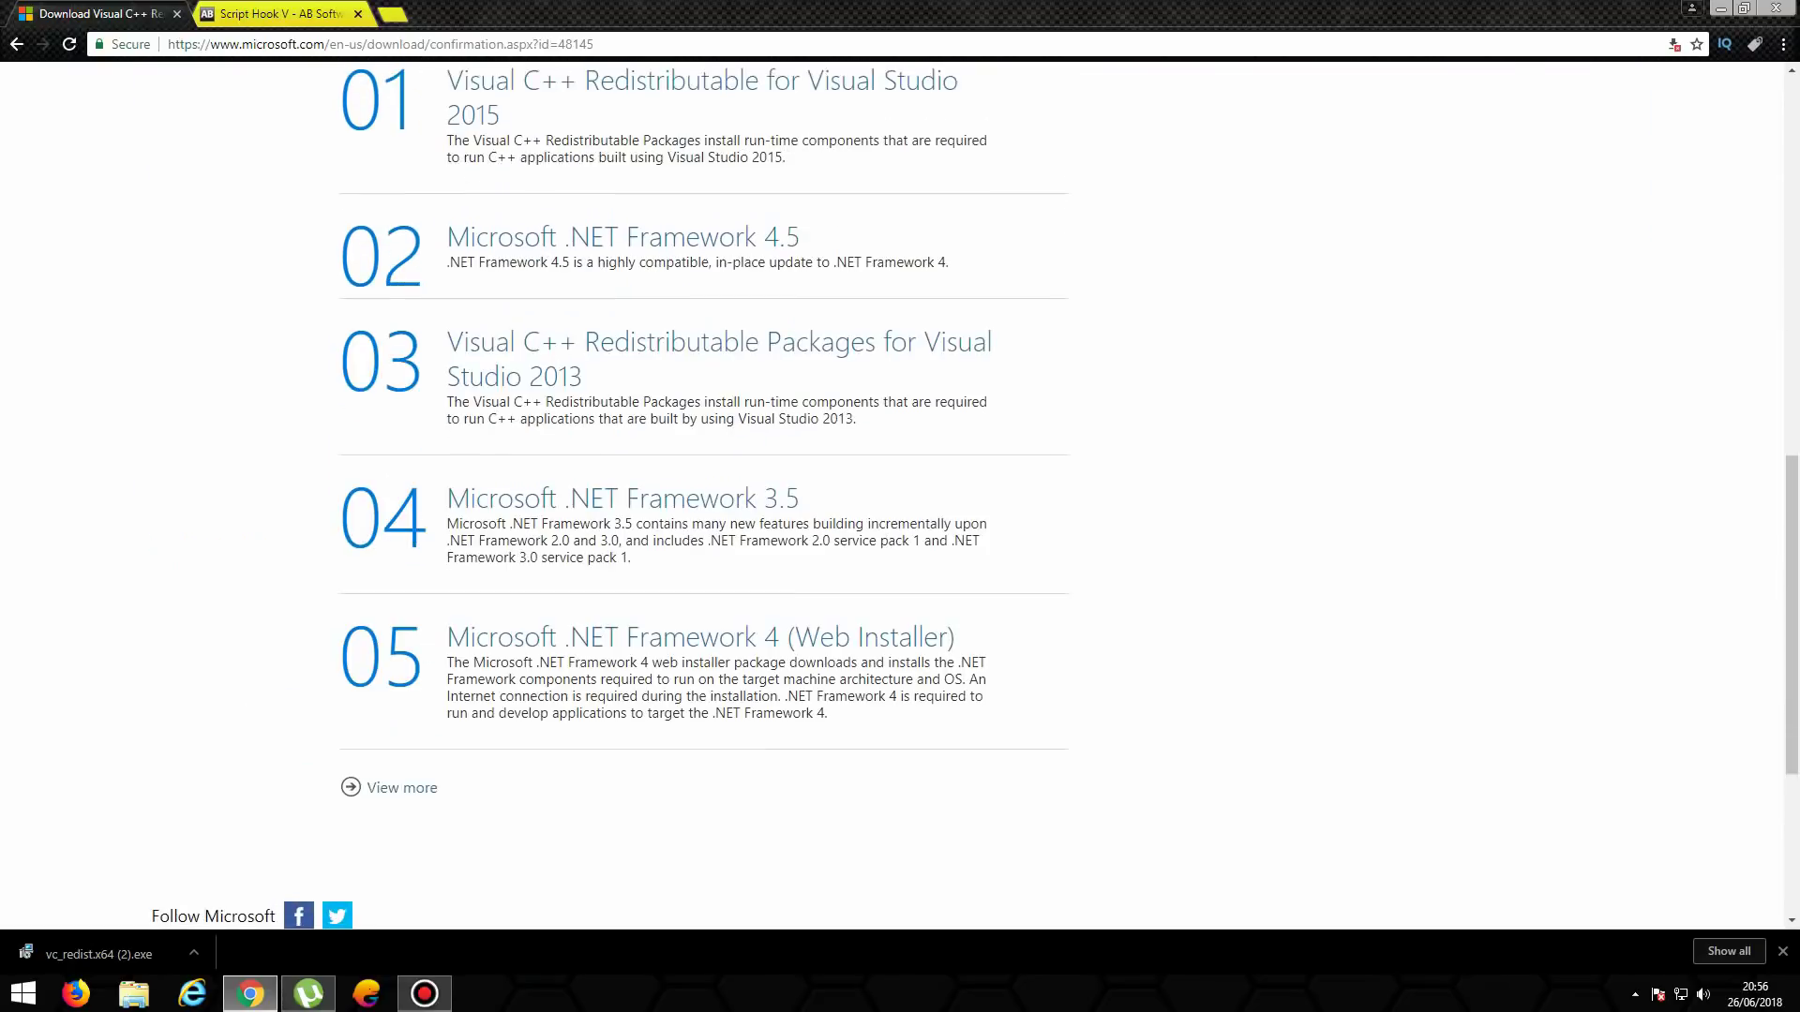
scroll(900, 495, up, 3)
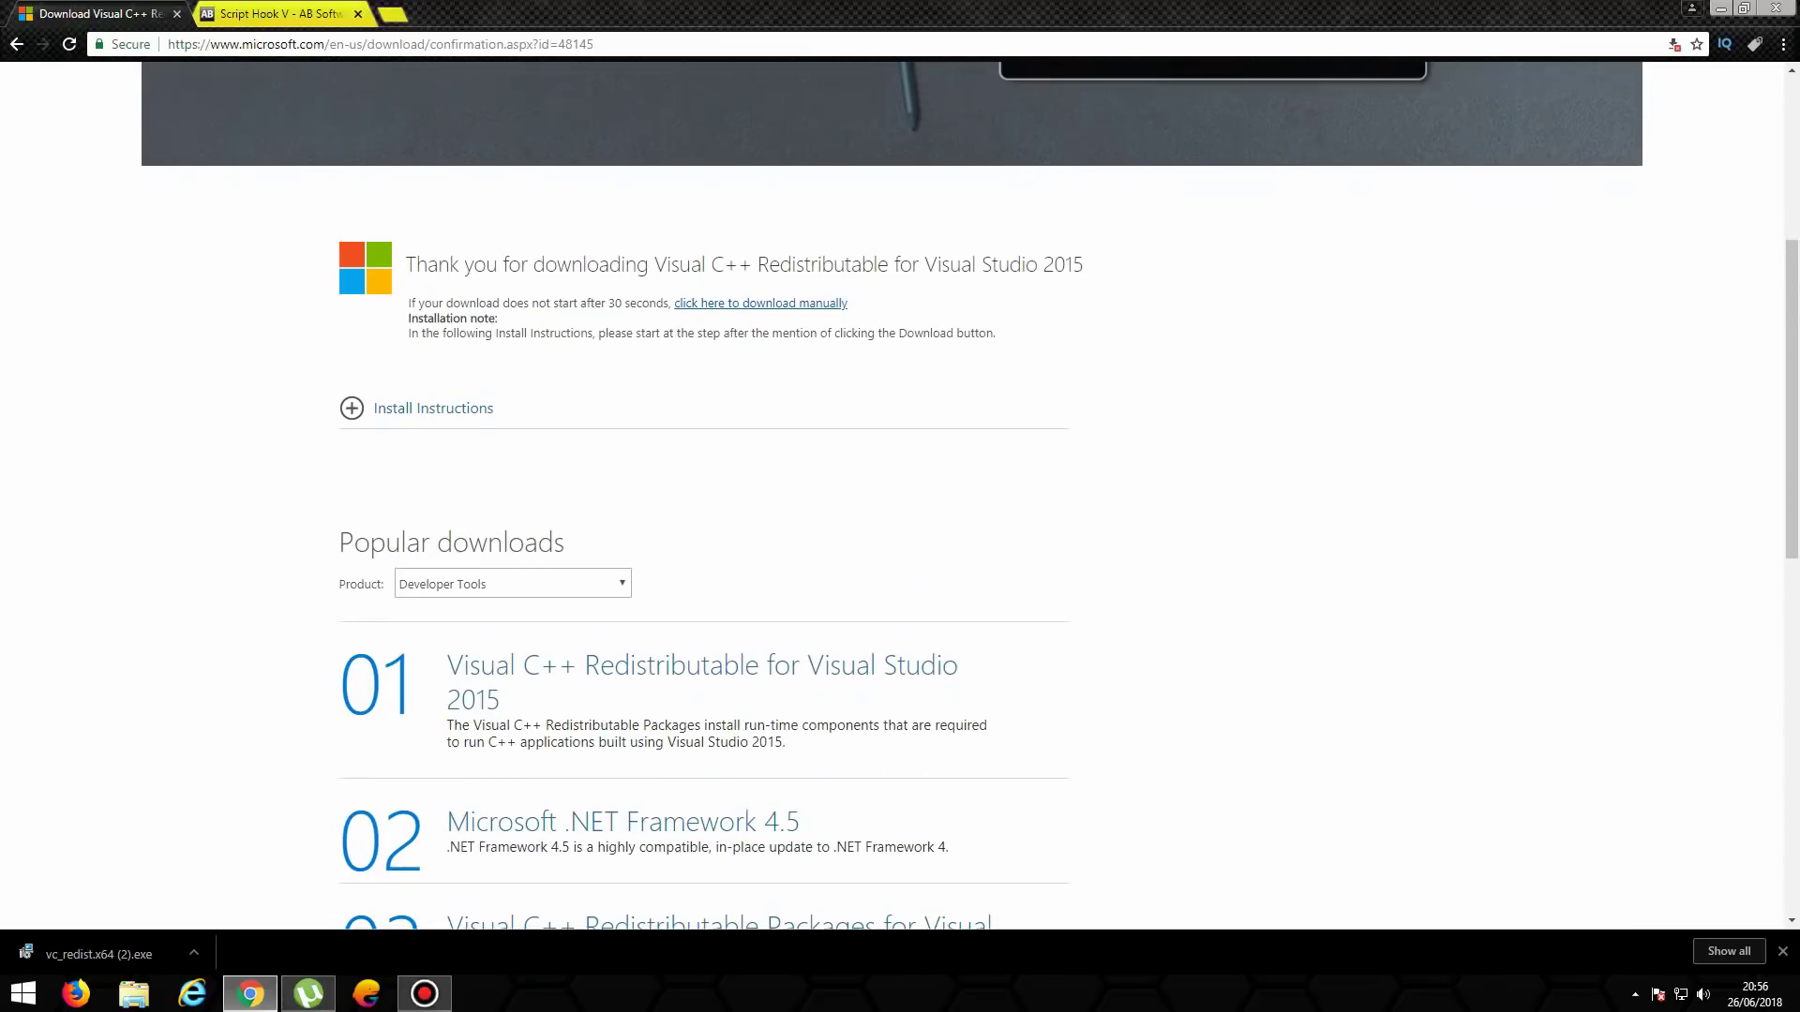
scroll(899, 495, down, 2)
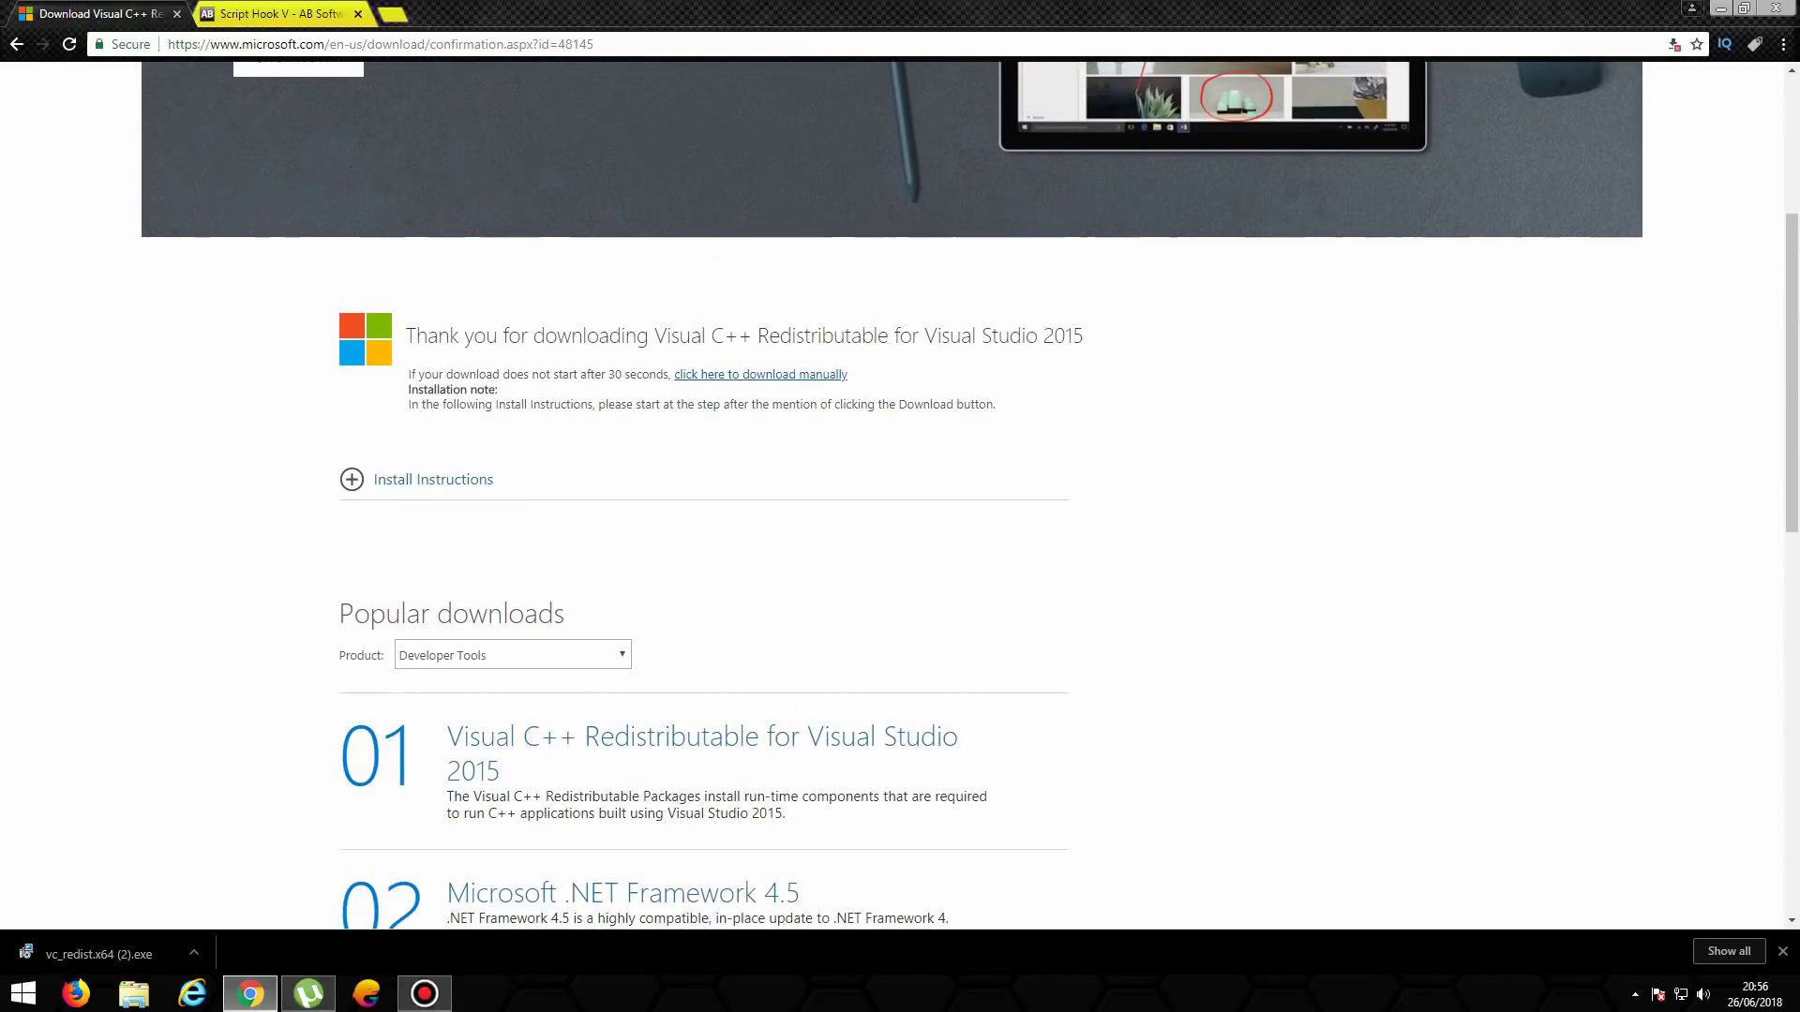
Step: Try again to download vc_redist.x86.exe, then open the manual download options and dismiss them
click(17, 44)
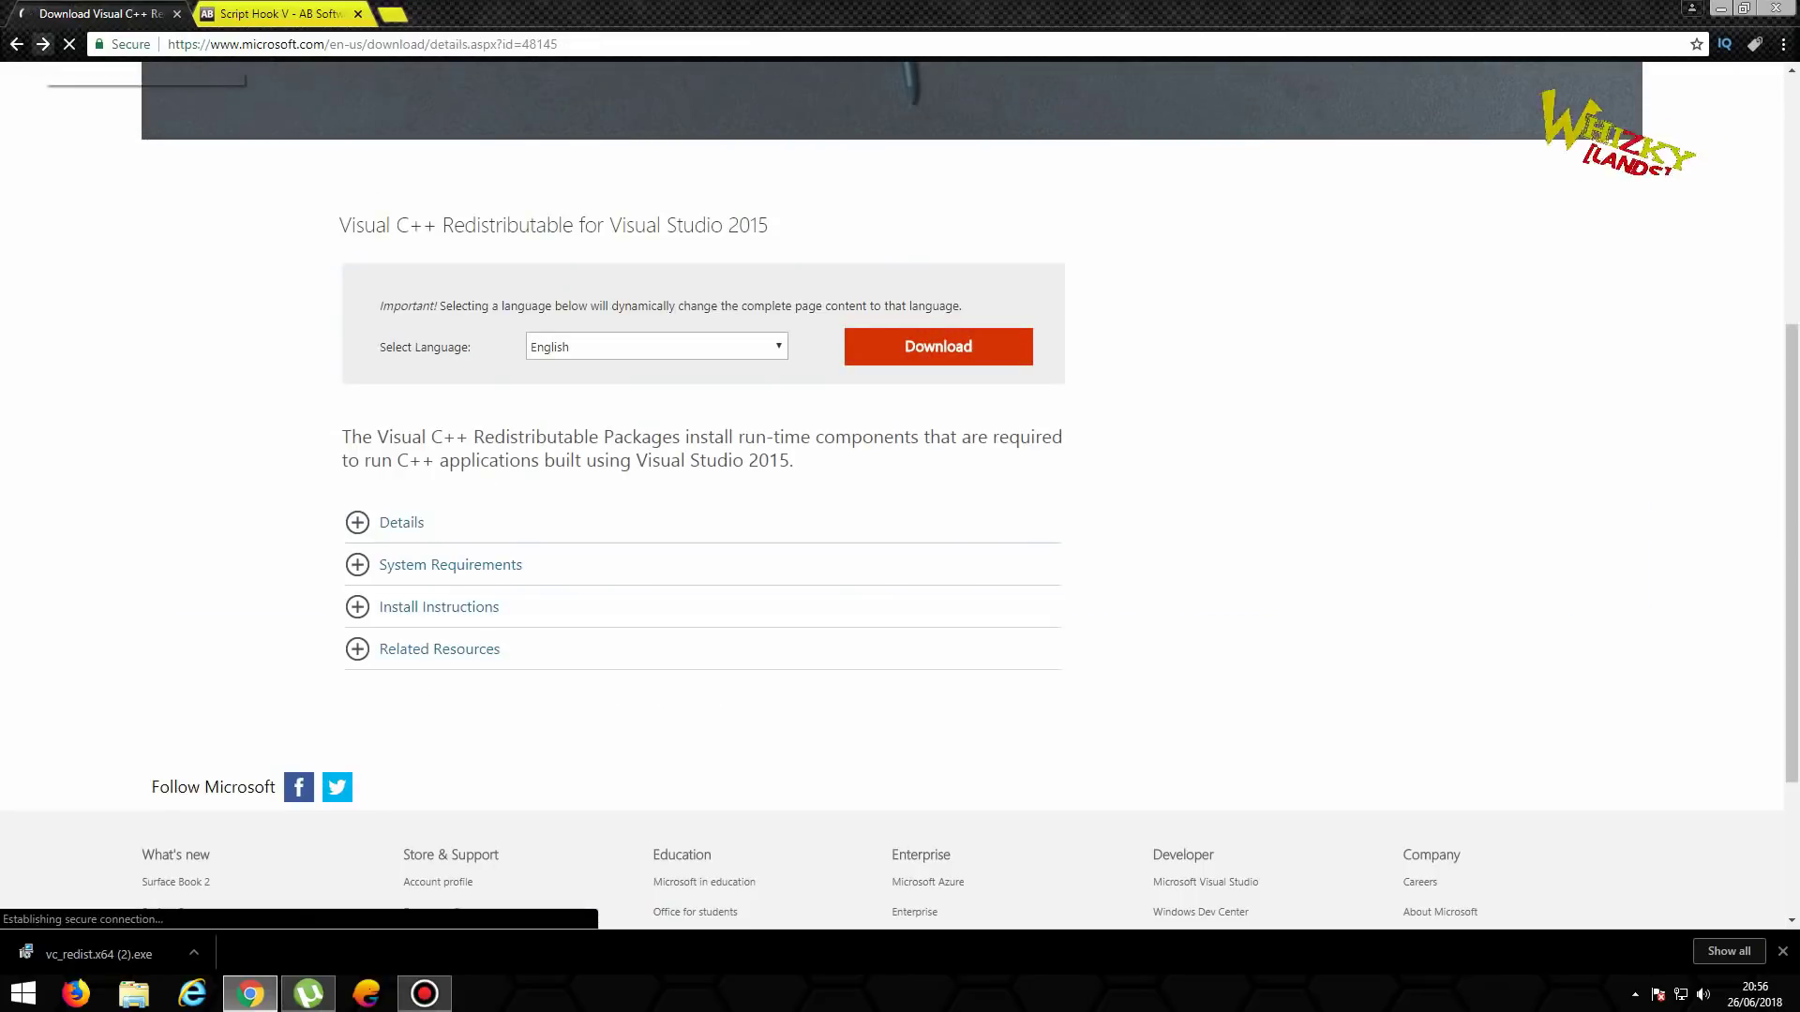
click(938, 346)
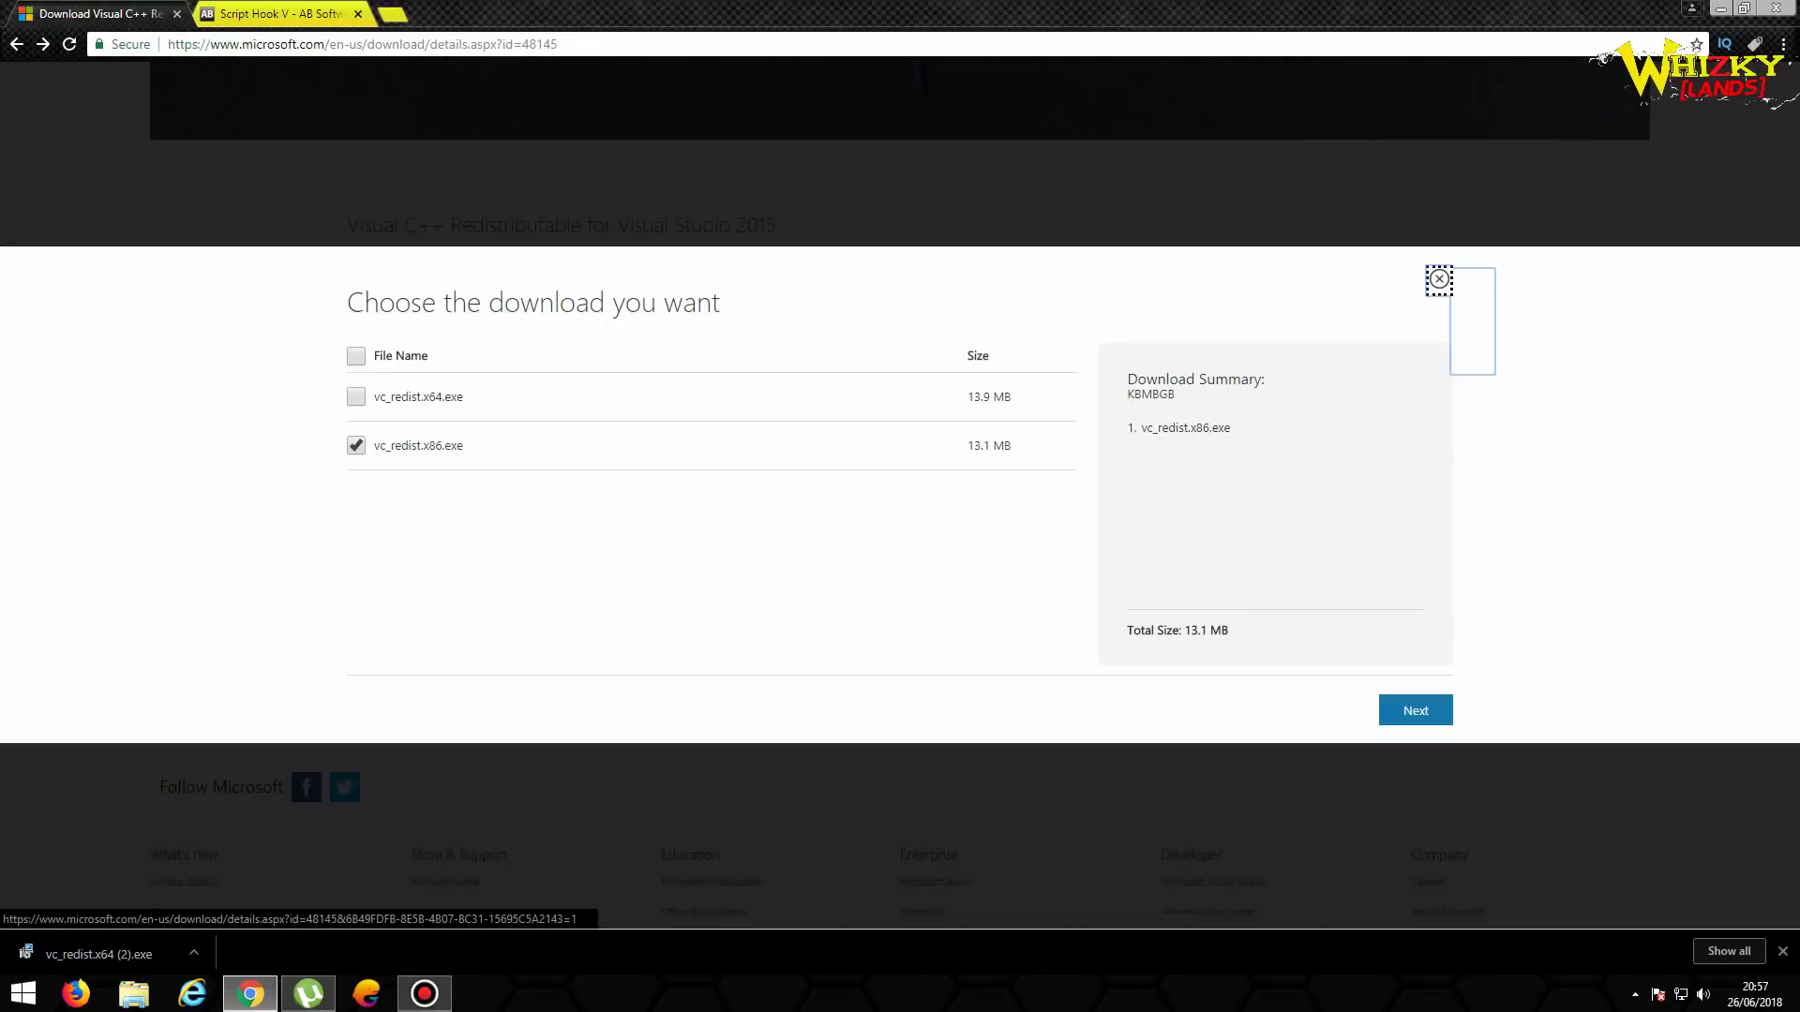
click(1413, 710)
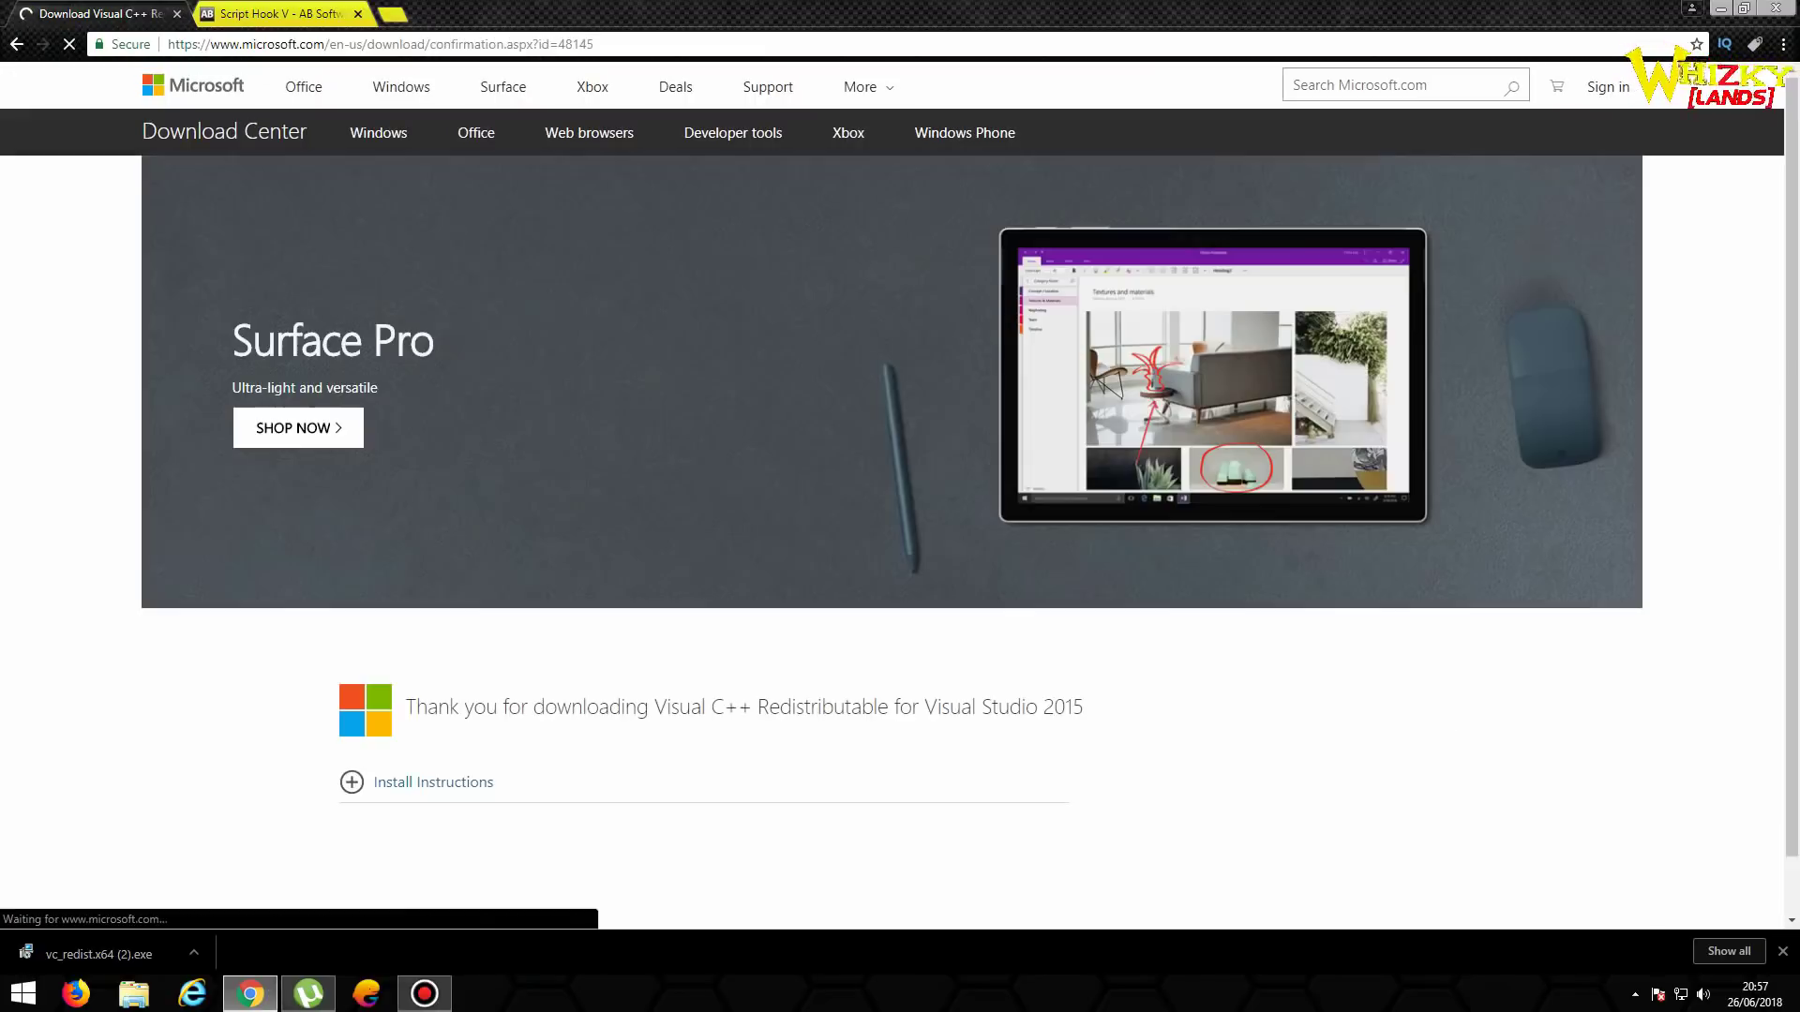
scroll(900, 468, down, 3)
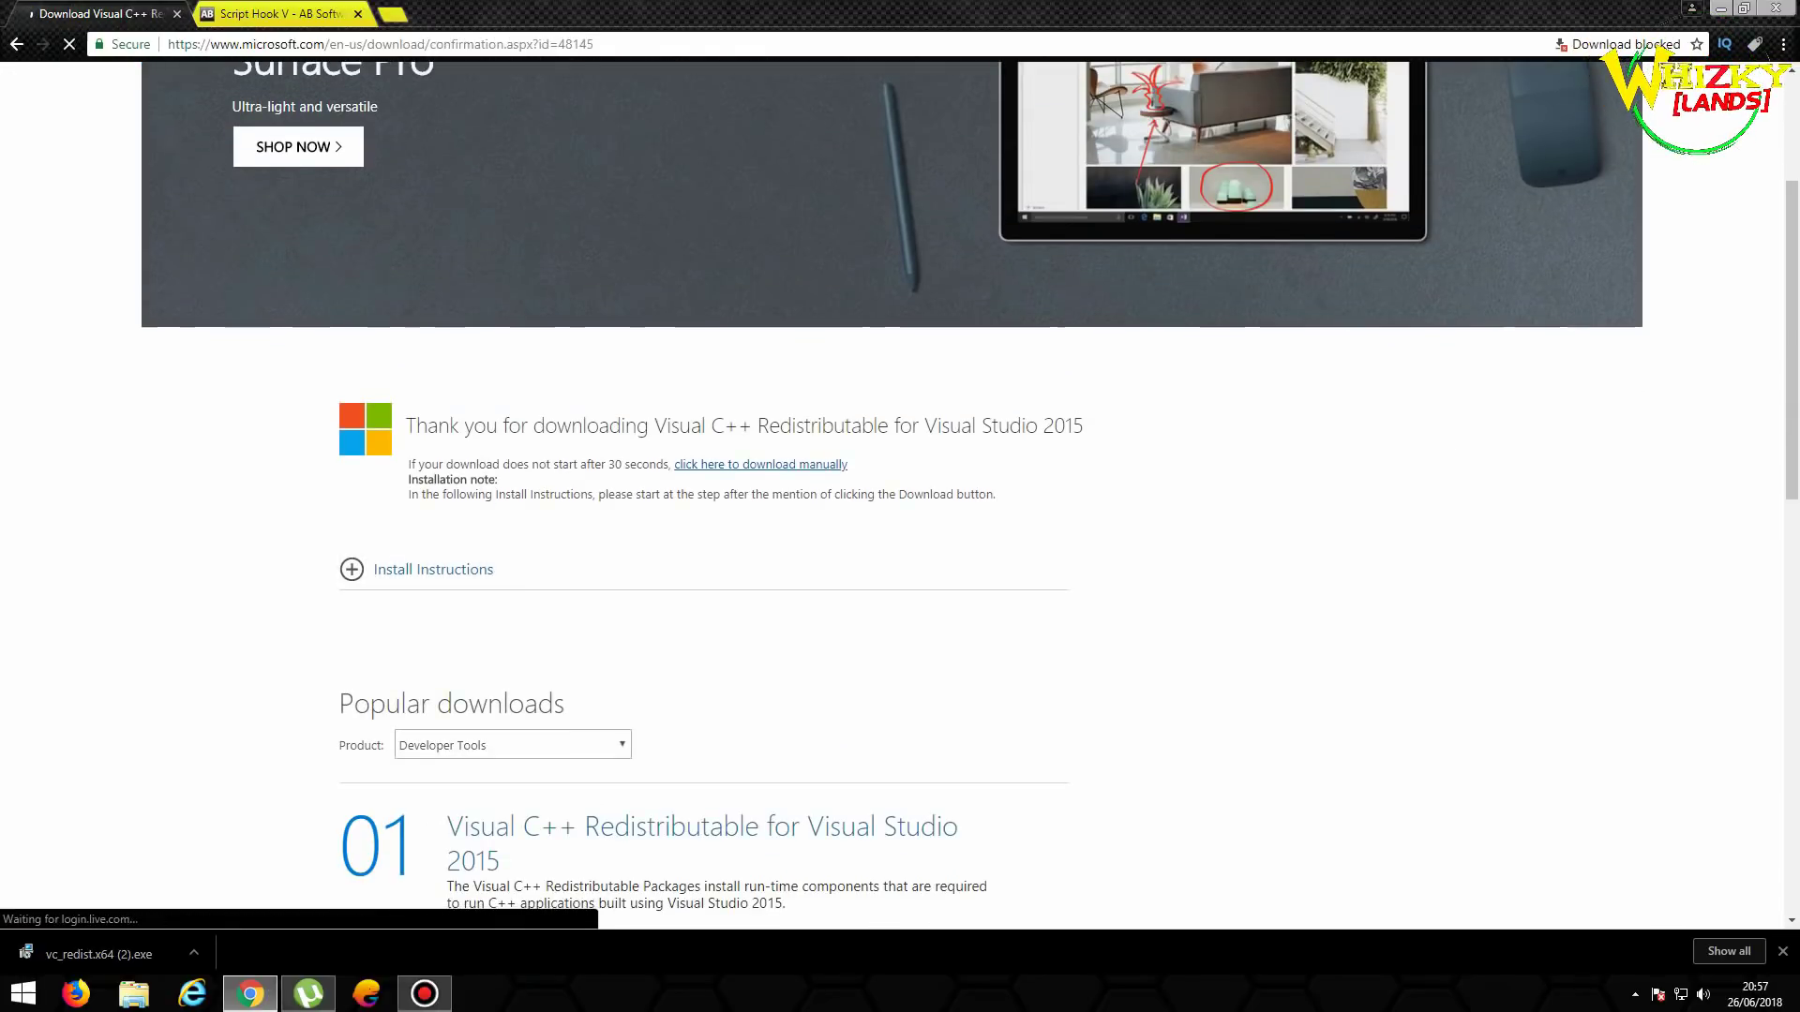
click(760, 464)
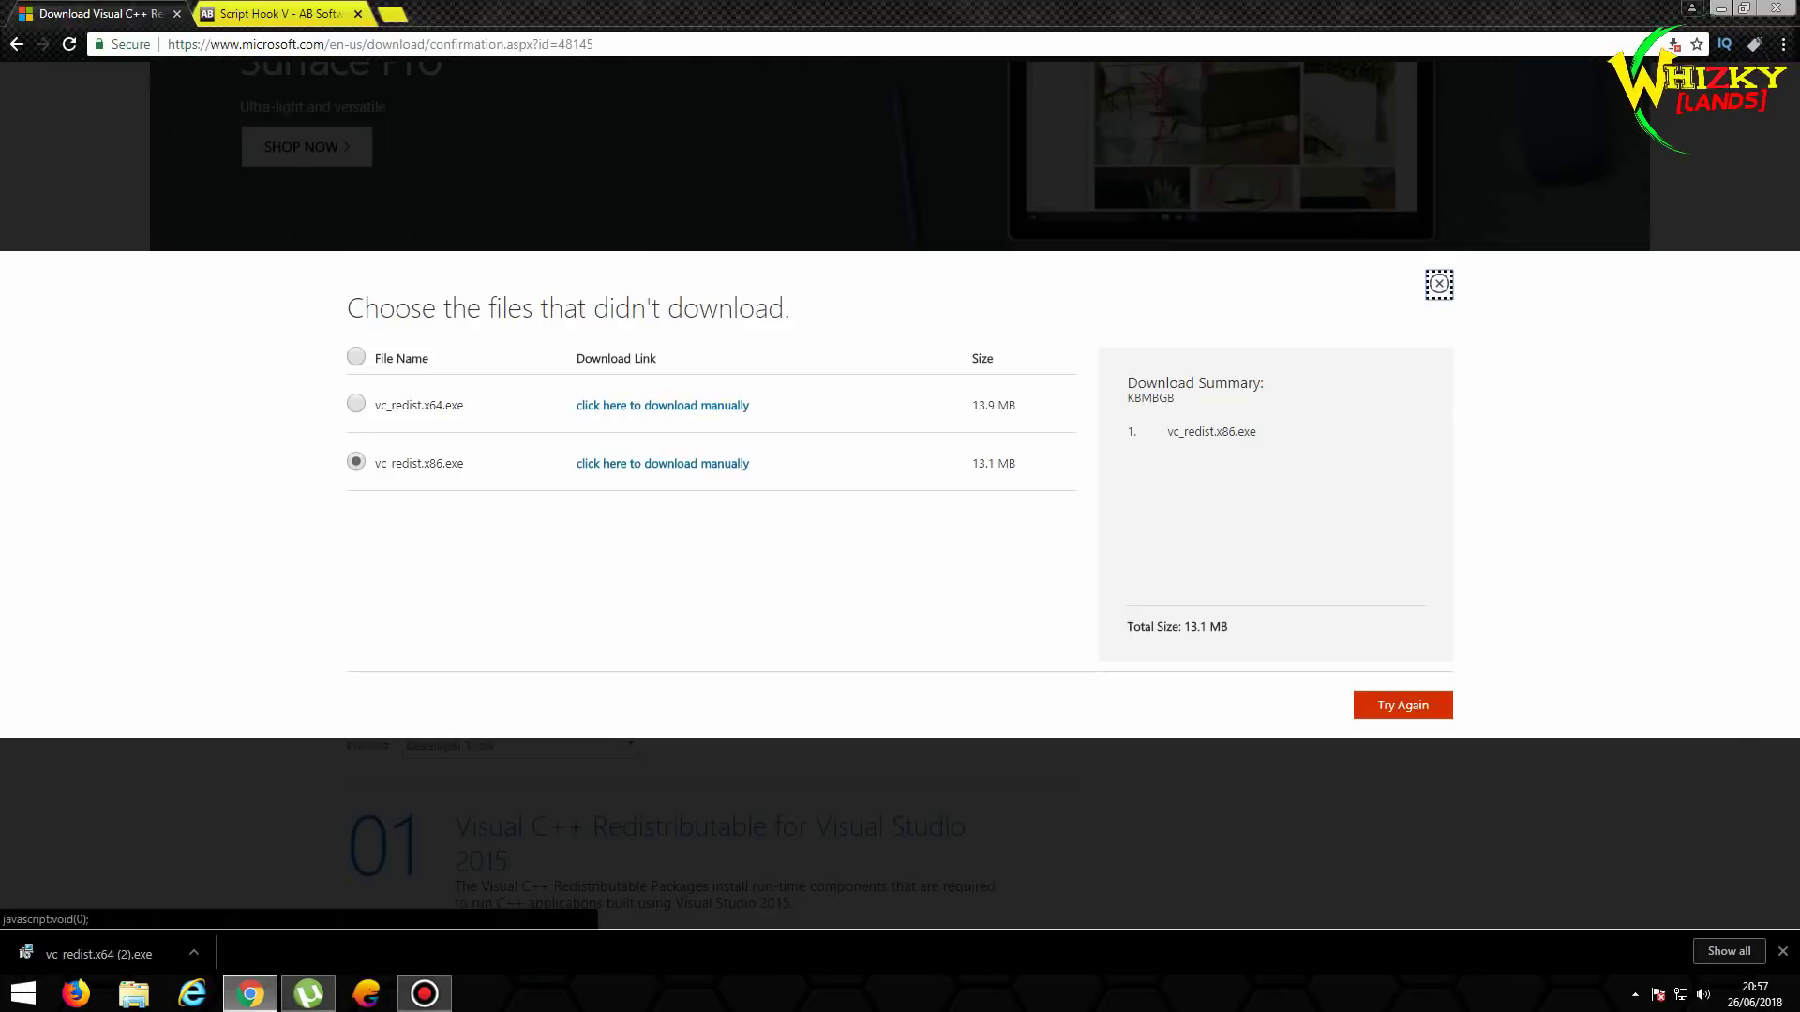
key(Escape)
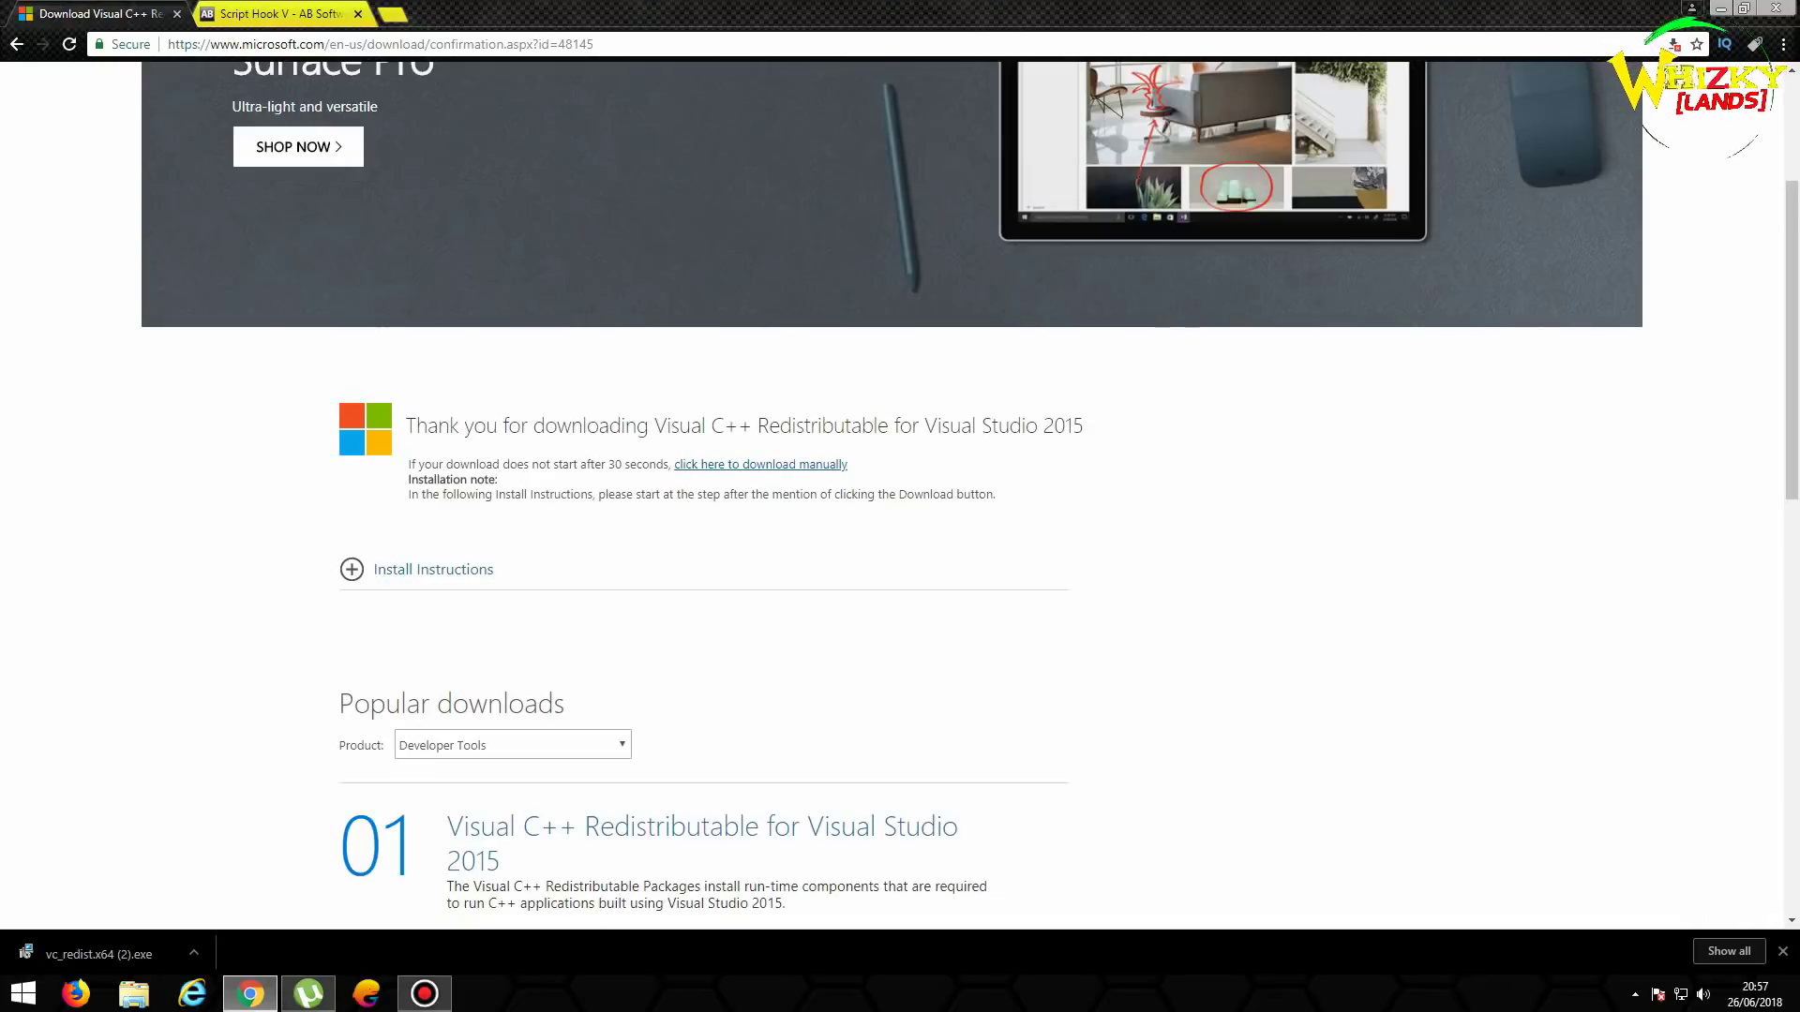
scroll(900, 469, down, 3)
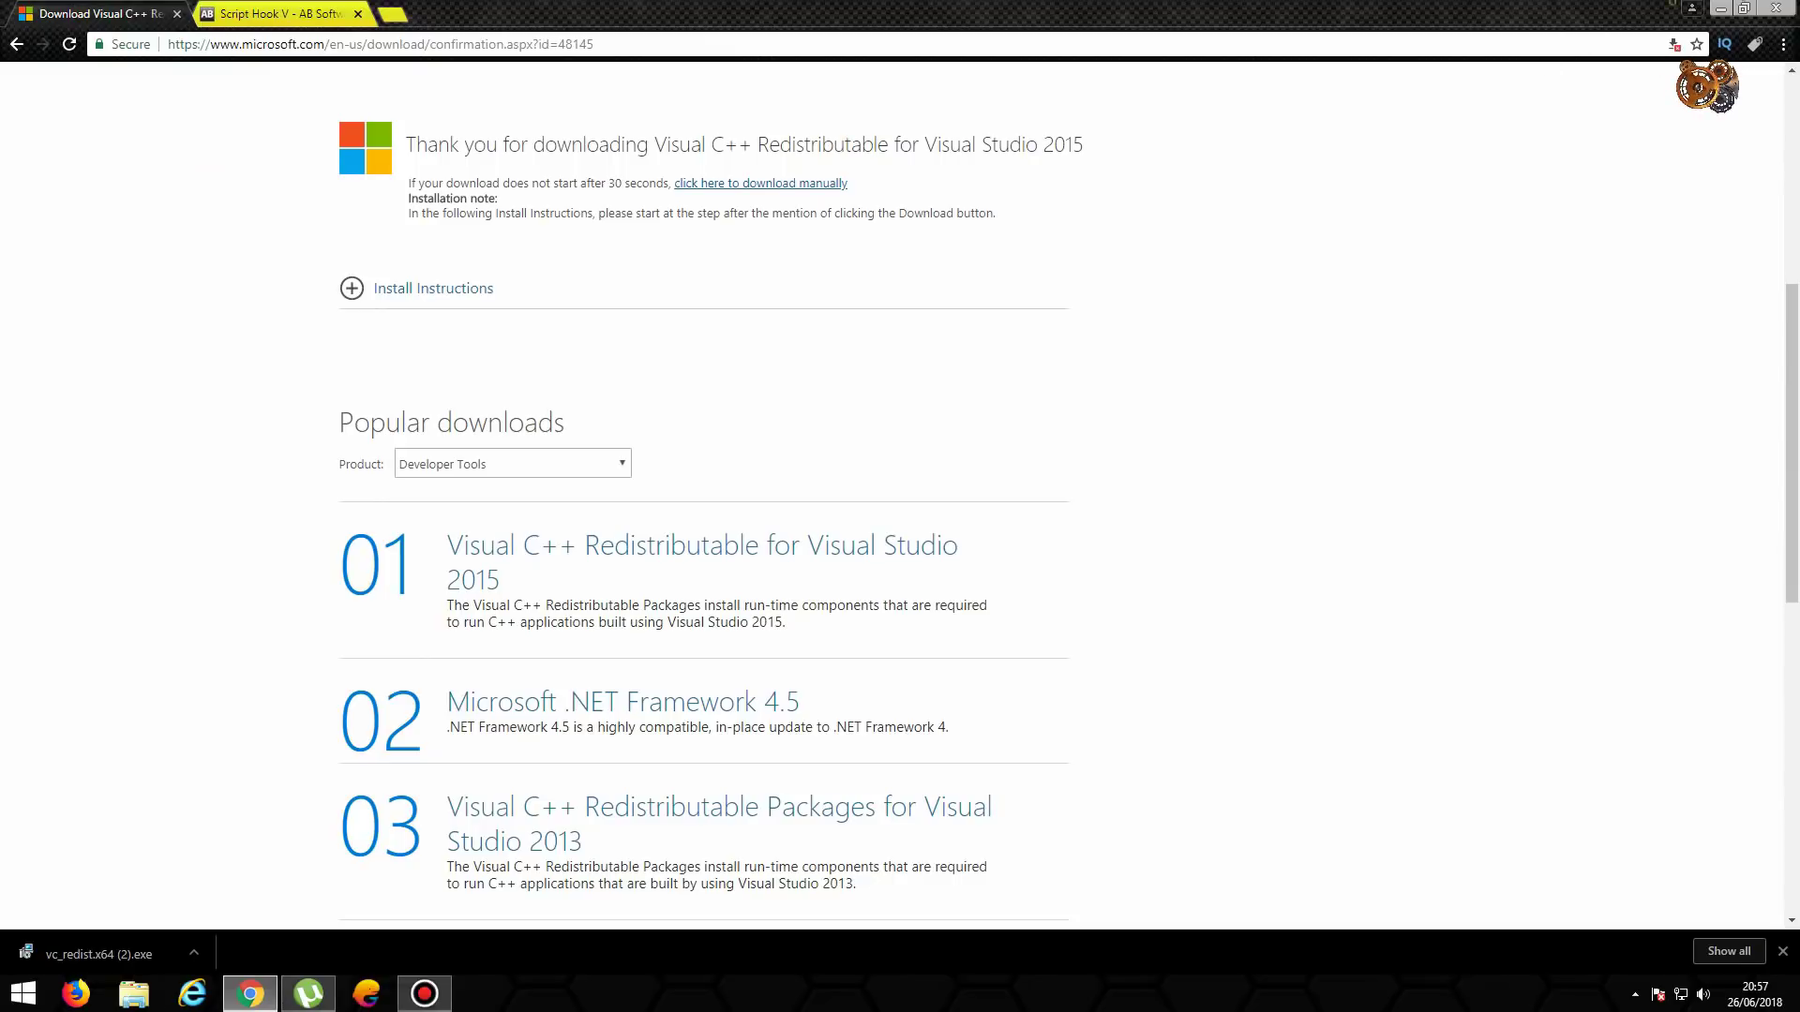
click(193, 953)
key(Escape)
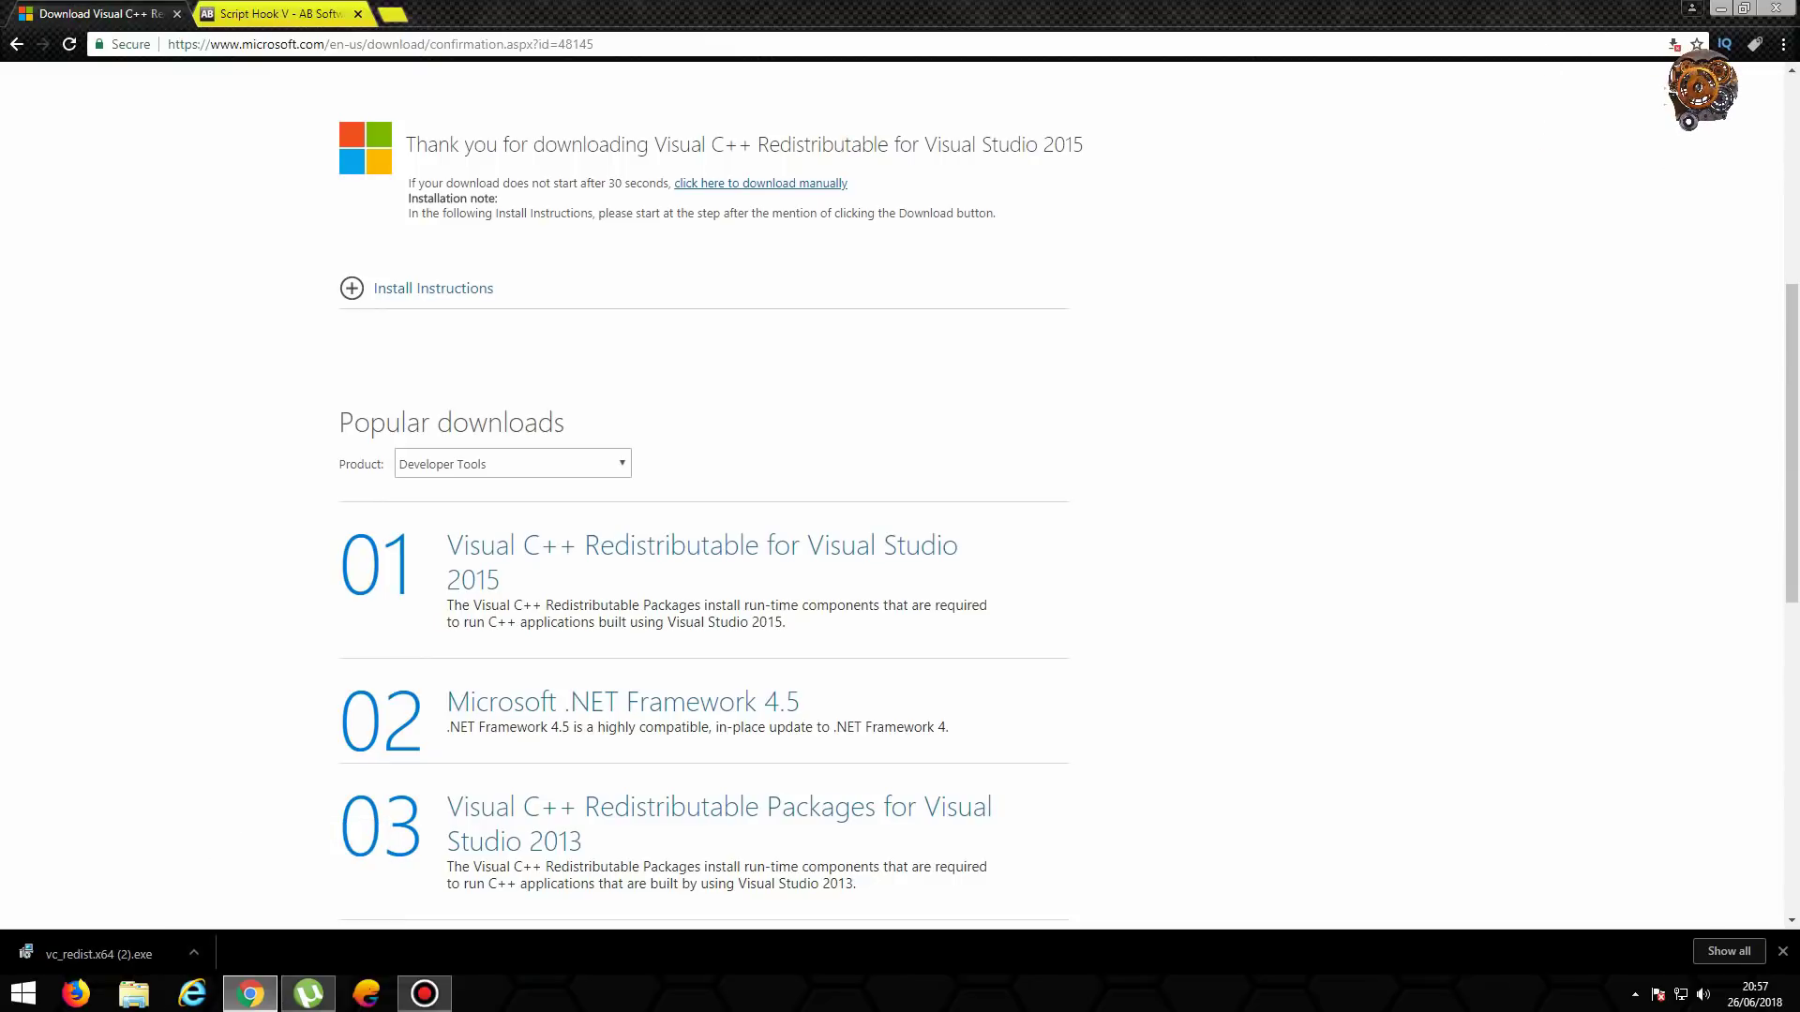
scroll(900, 497, down, 9)
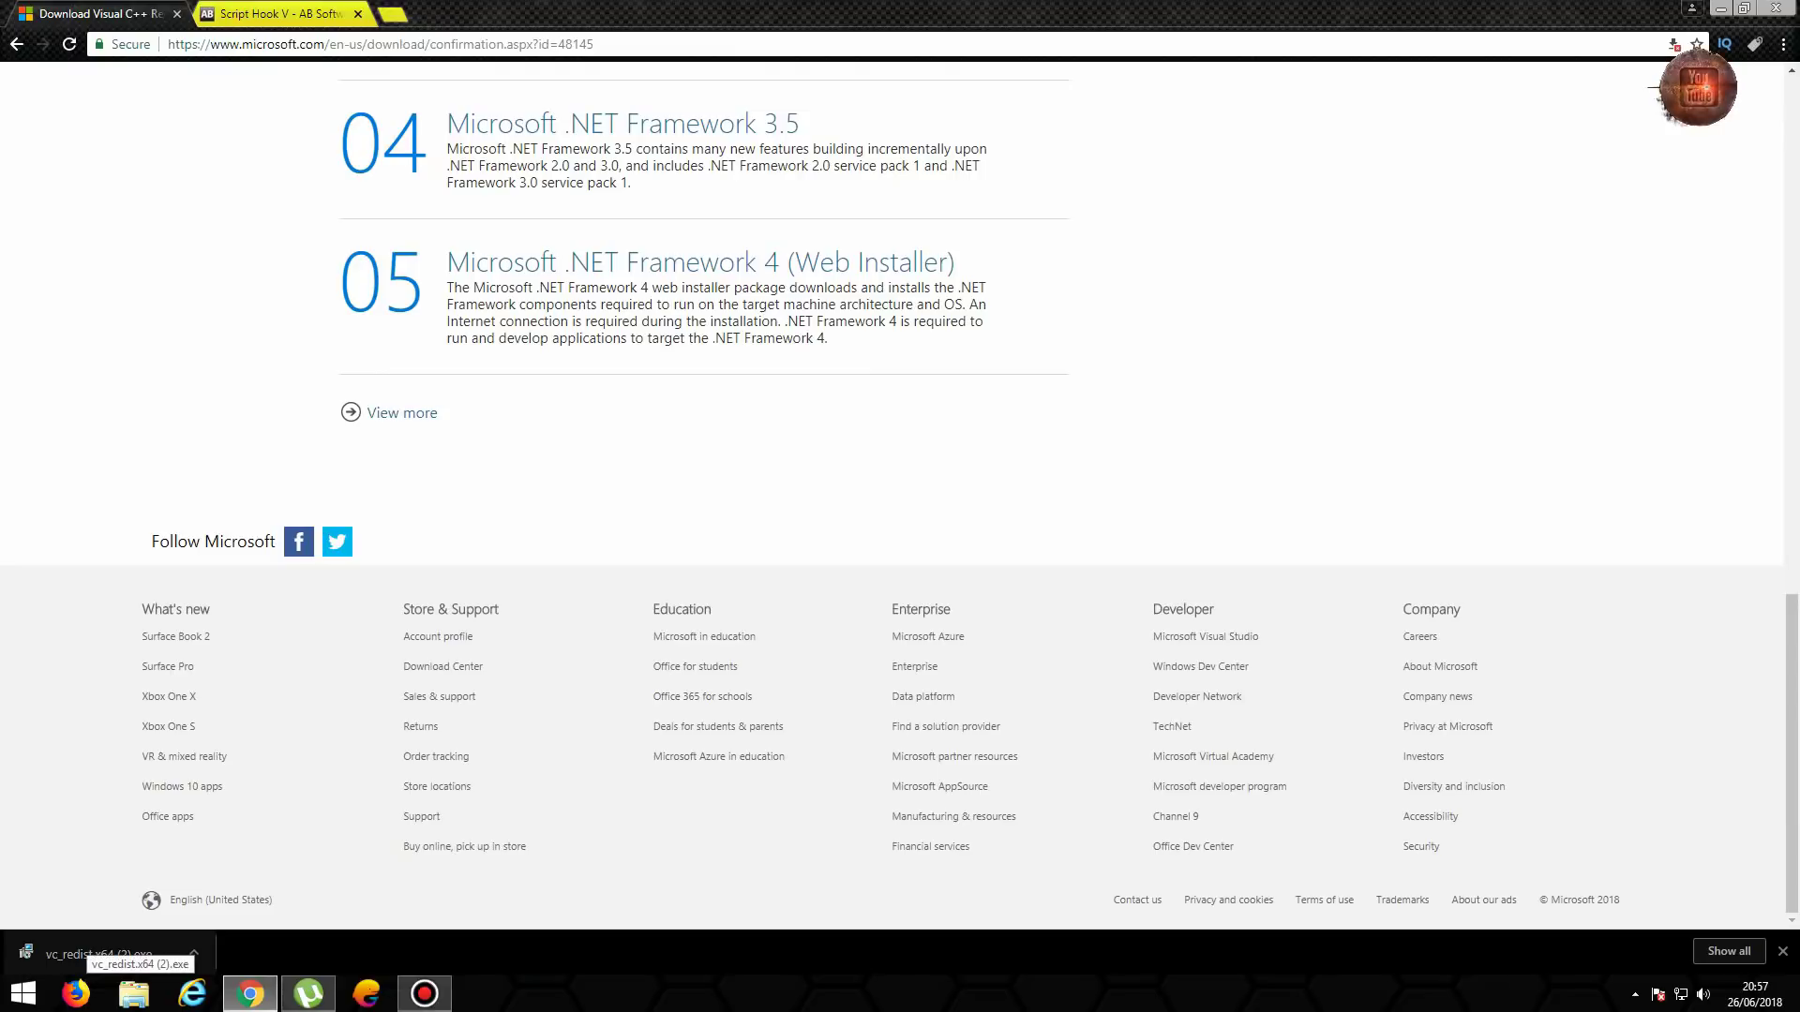
scroll(900, 496, up, 10)
scroll(900, 497, up, 5)
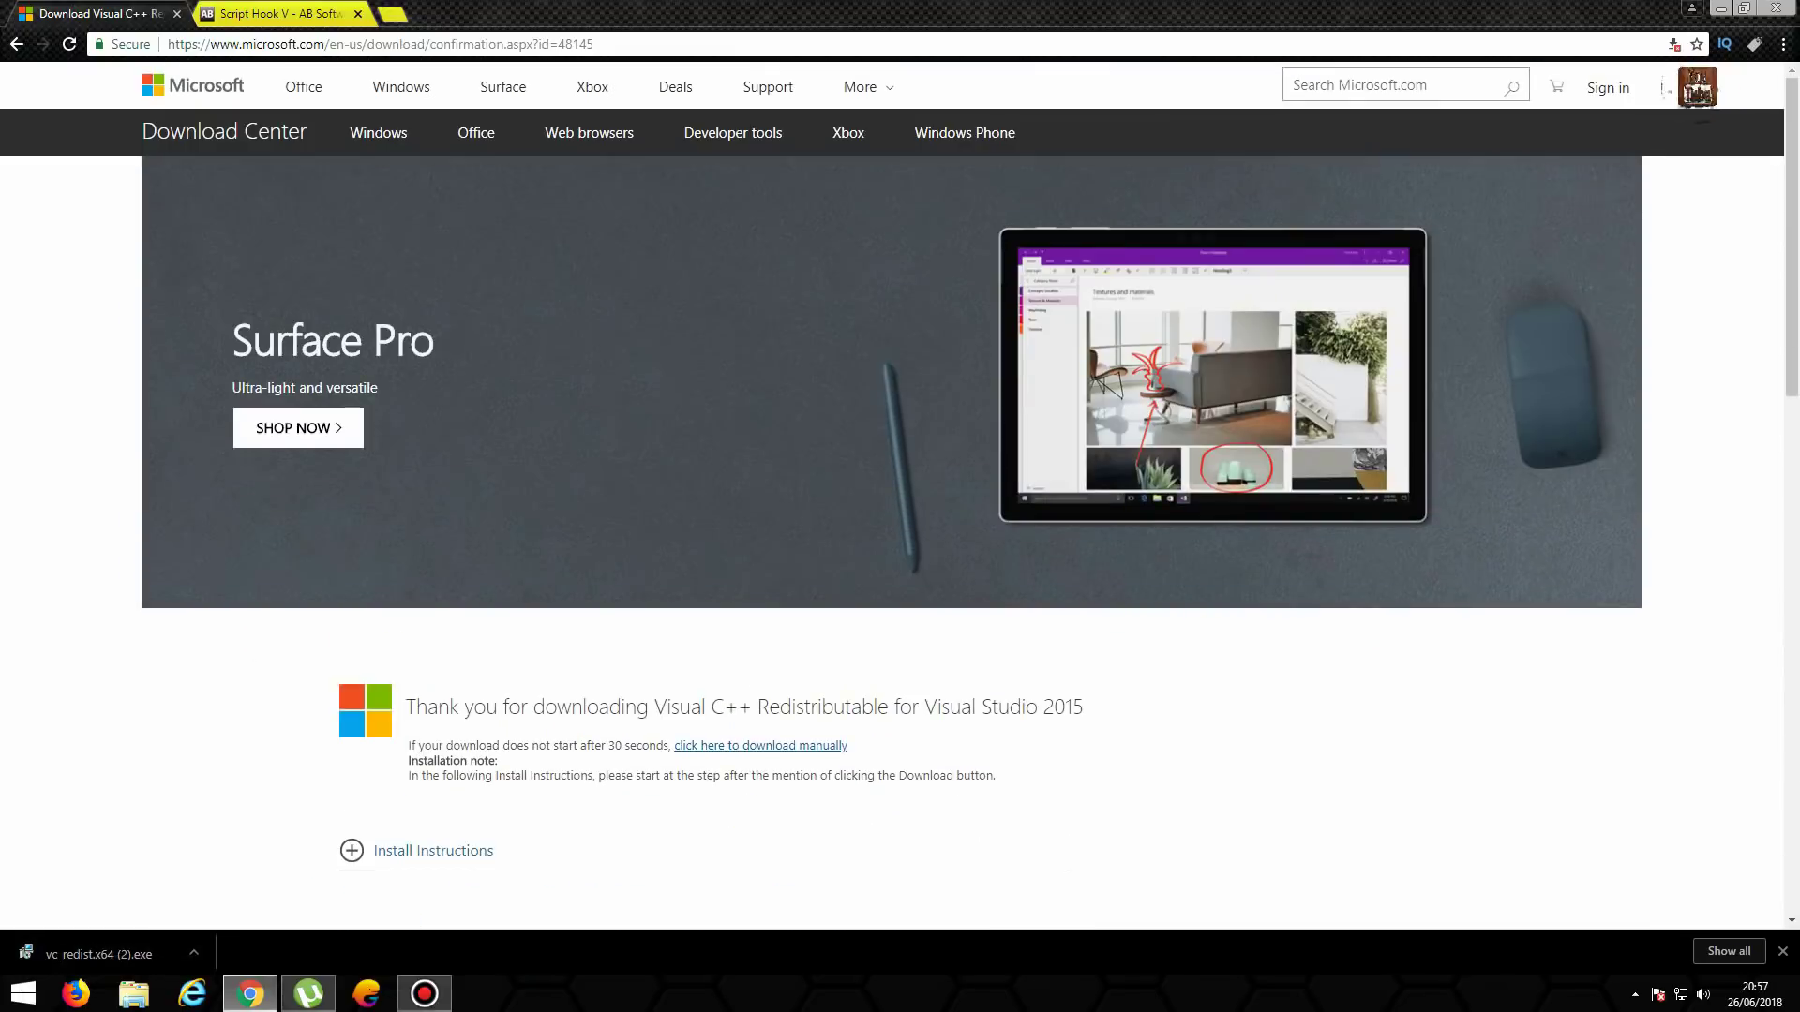
scroll(900, 496, down, 3)
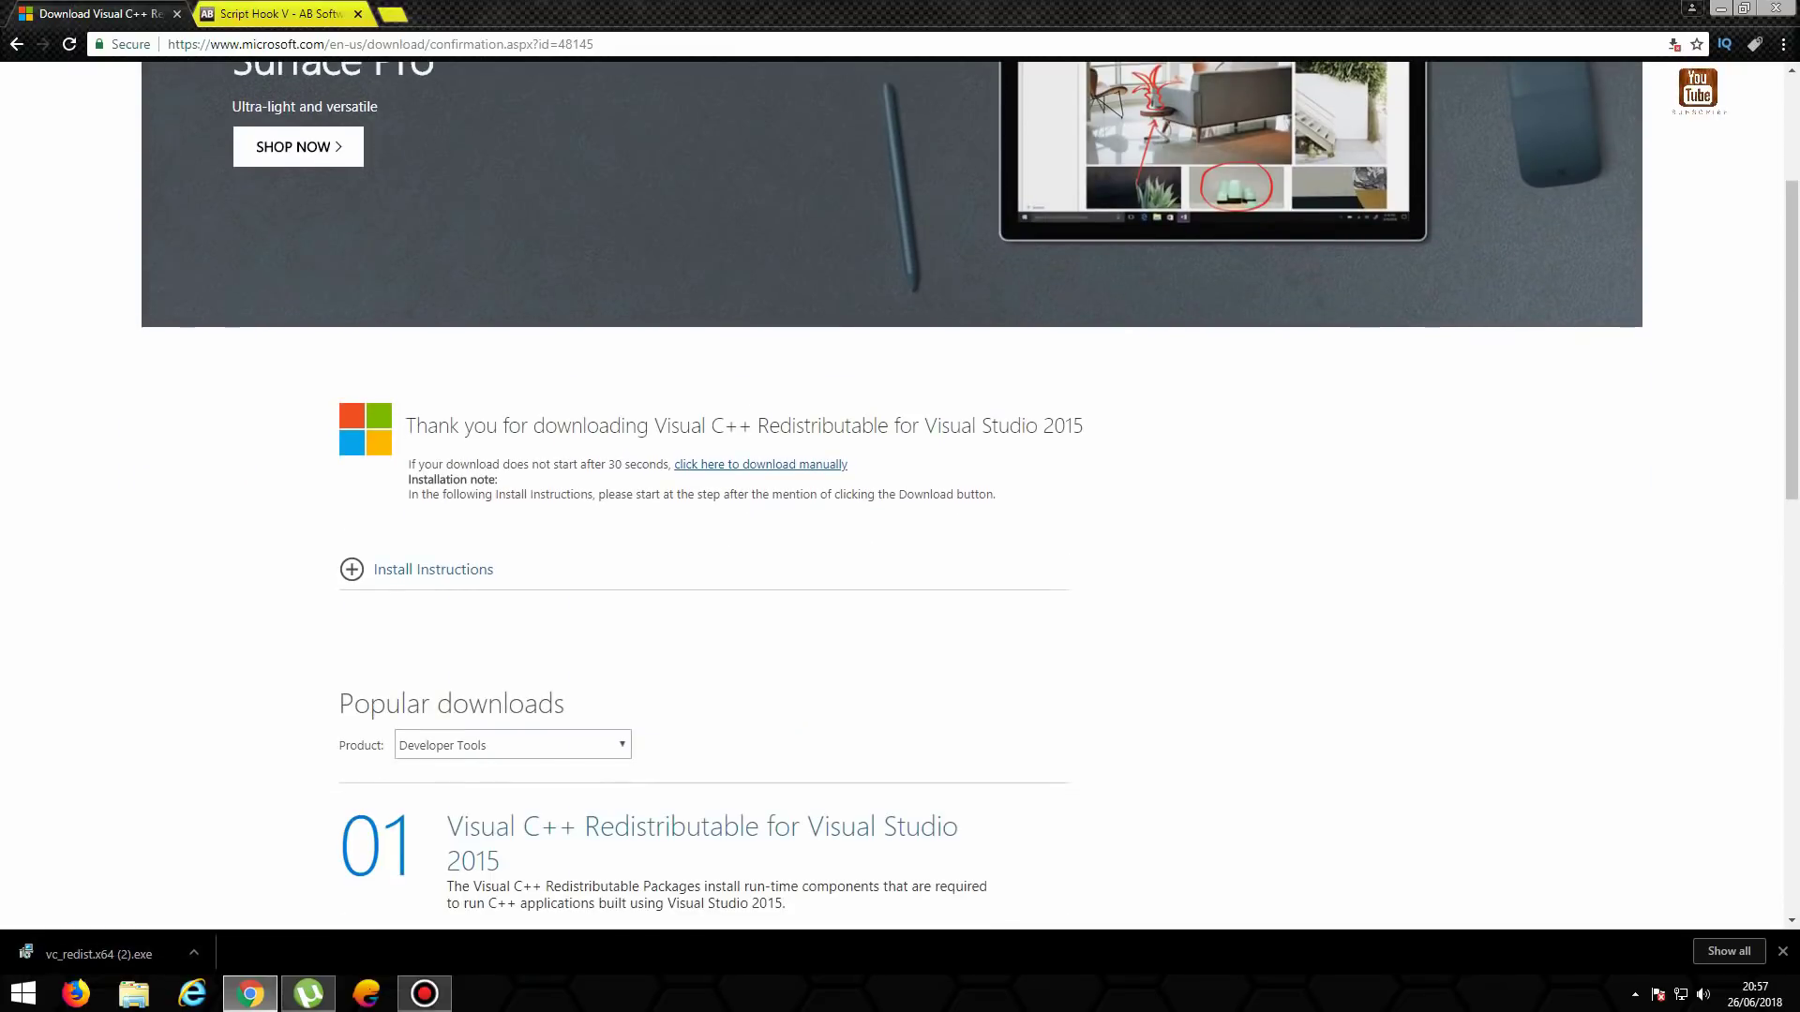
Step: Leave the Microsoft download pages and return to the Map Editor mod page through the browser history
key(alt+Left)
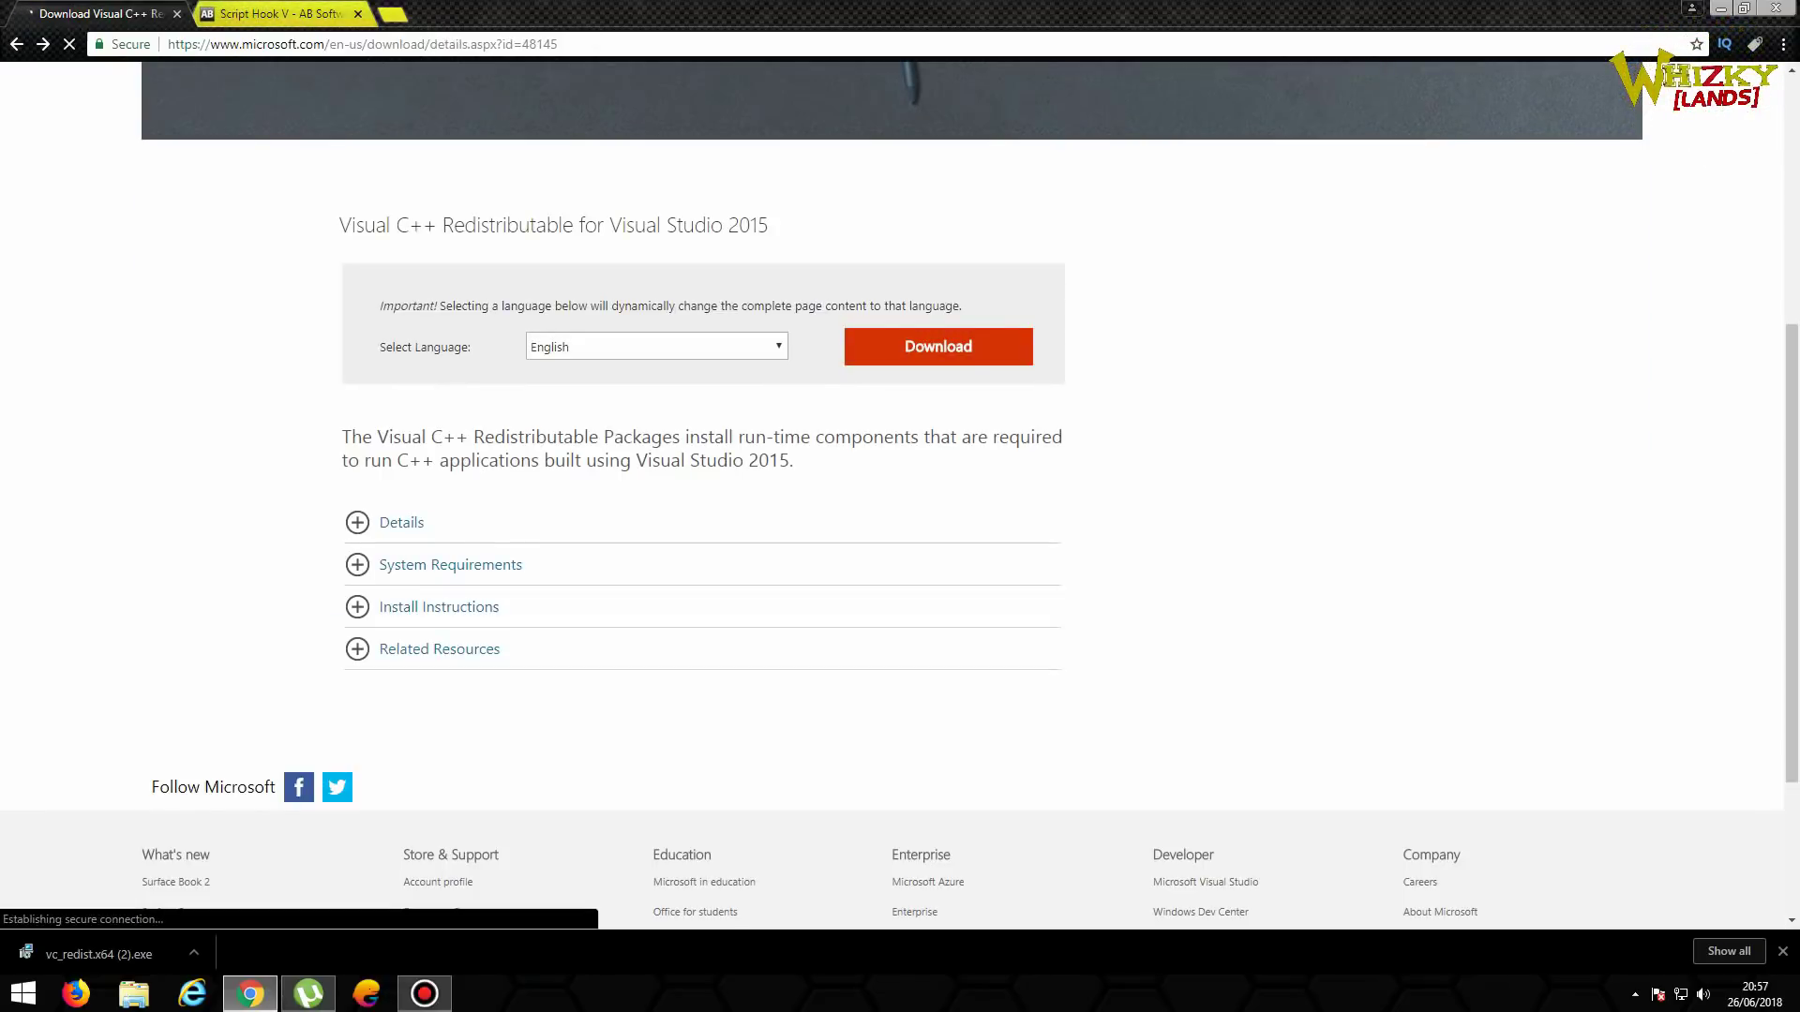
right_click(16, 44)
click(107, 70)
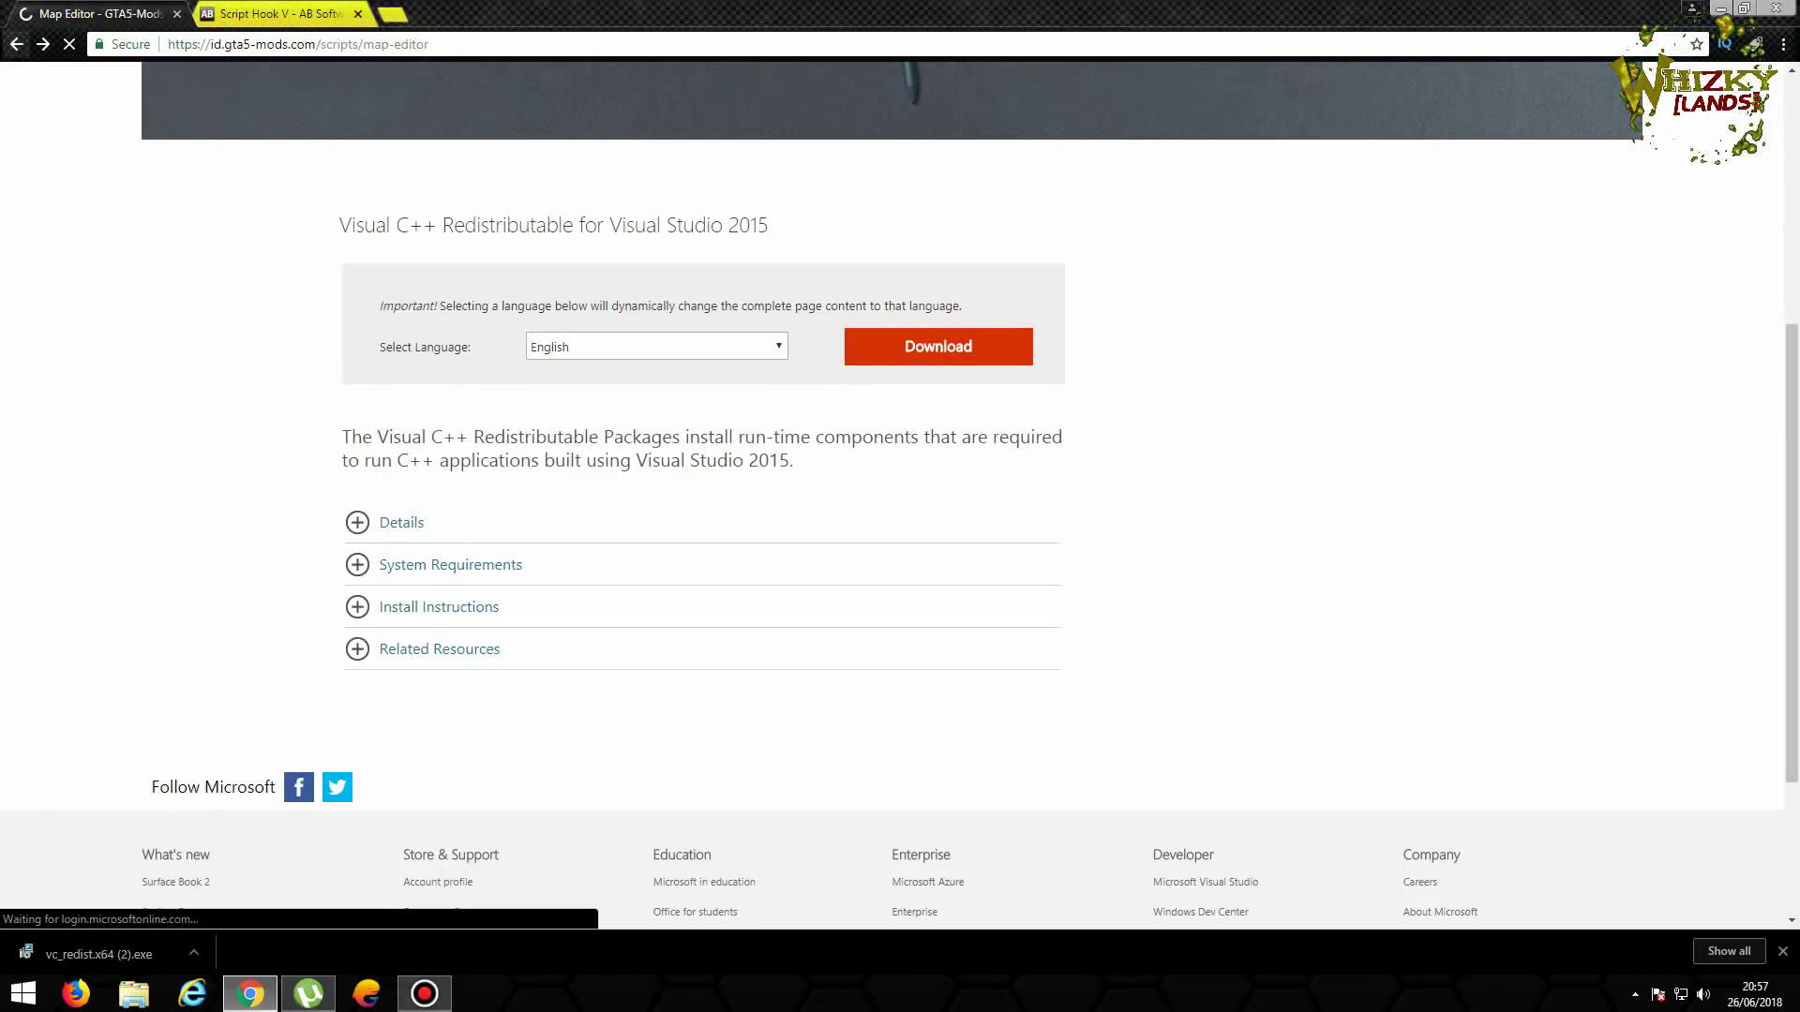
Step: Copy ScriptHookVDotNet from the installation list, search Google for it in the Script Hook V tab, and open the Community Script Hook V .NET page
scroll(895, 496, up, 2)
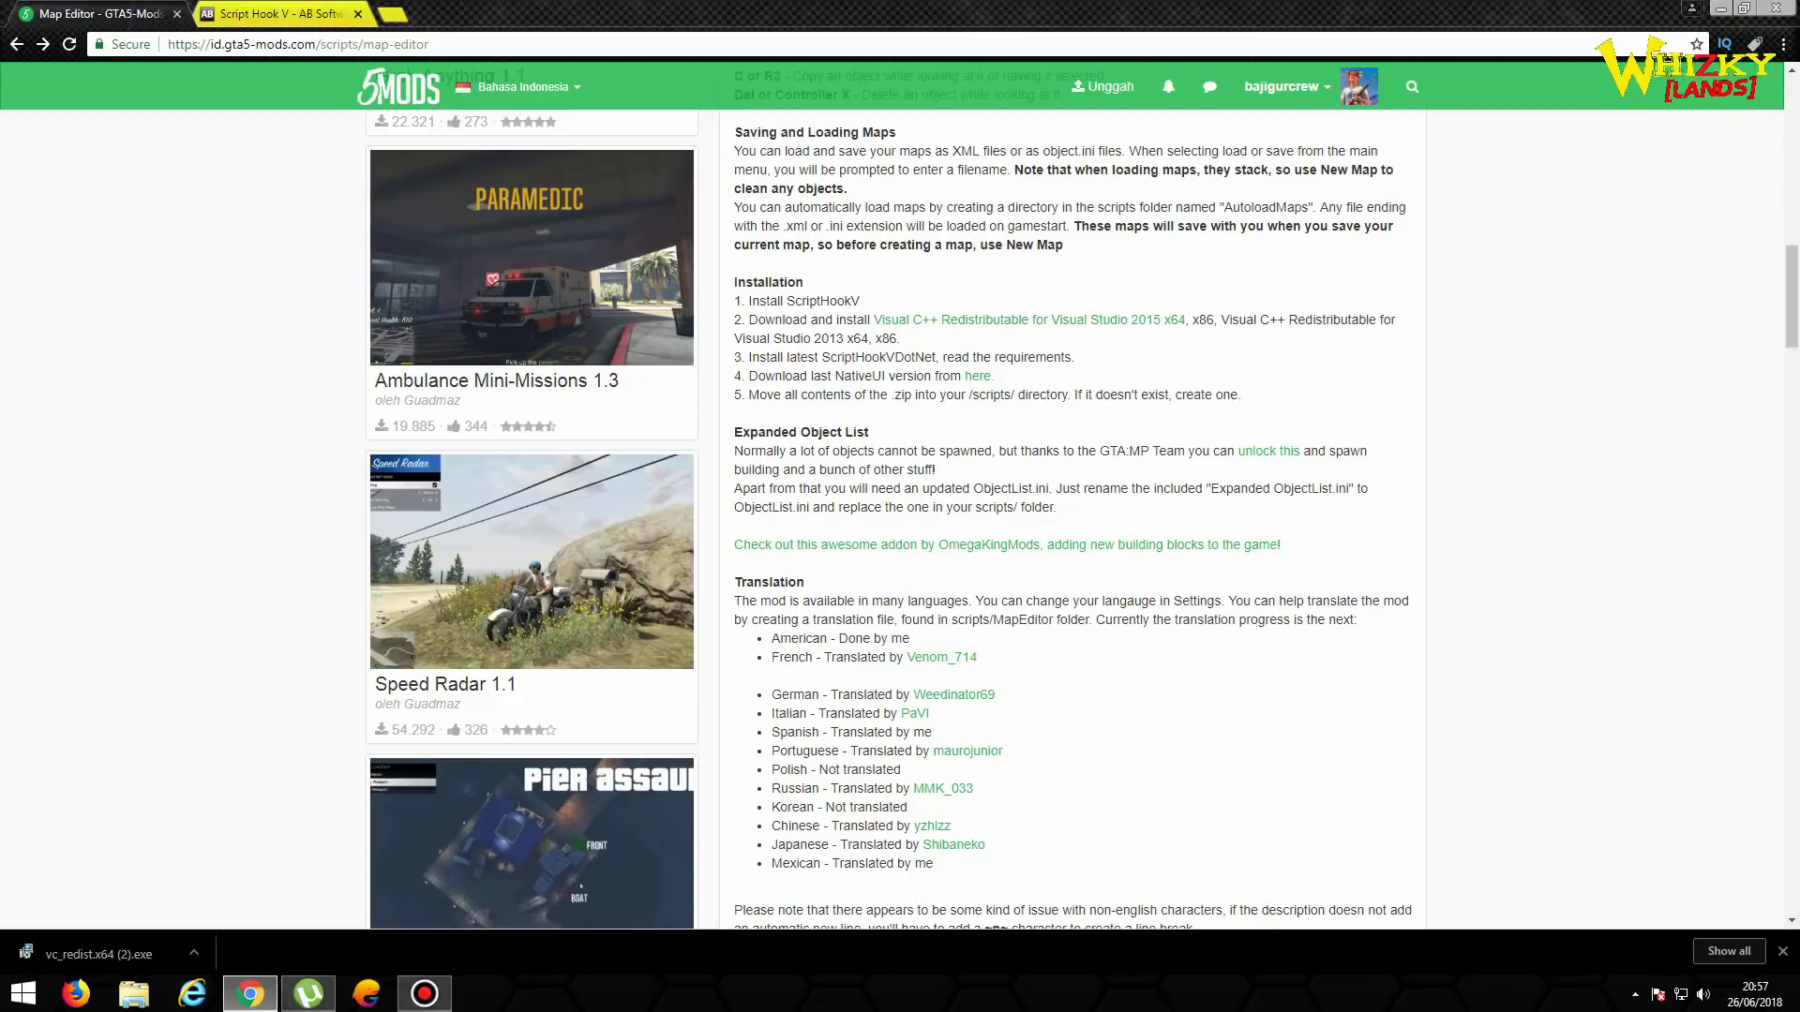
drag(822, 357, 934, 358)
right_click(934, 359)
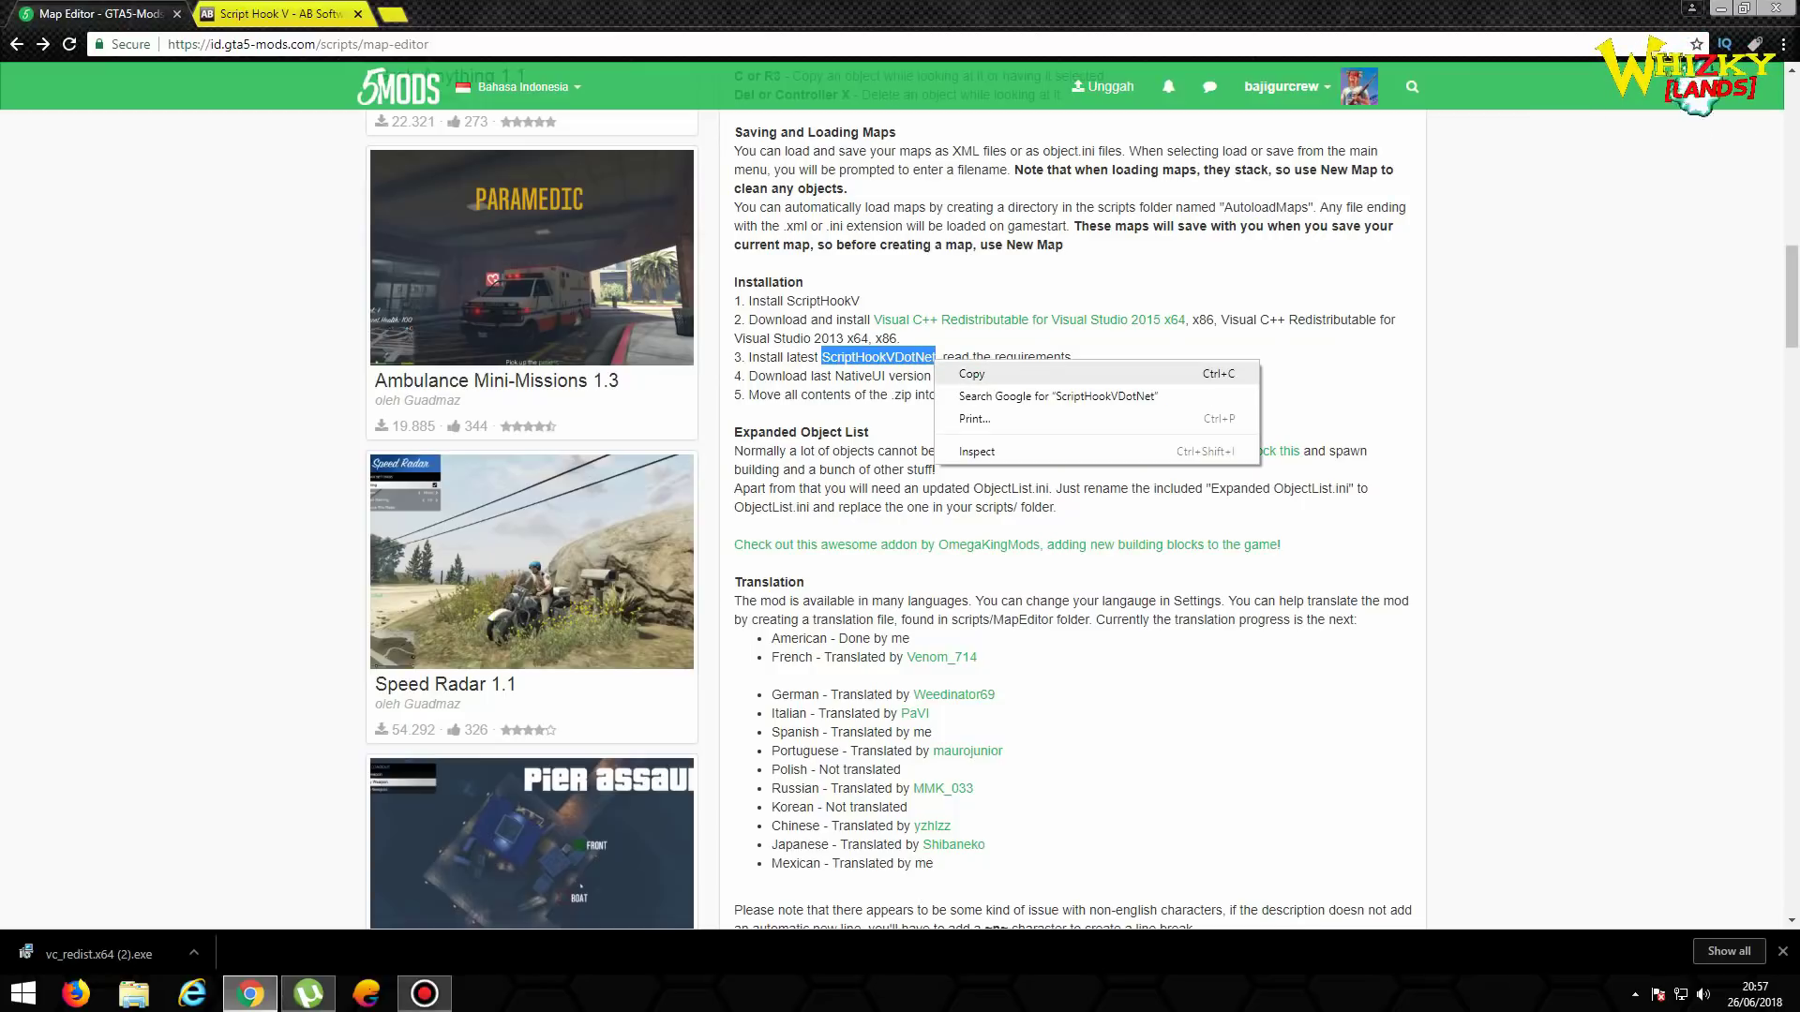
click(972, 373)
click(277, 13)
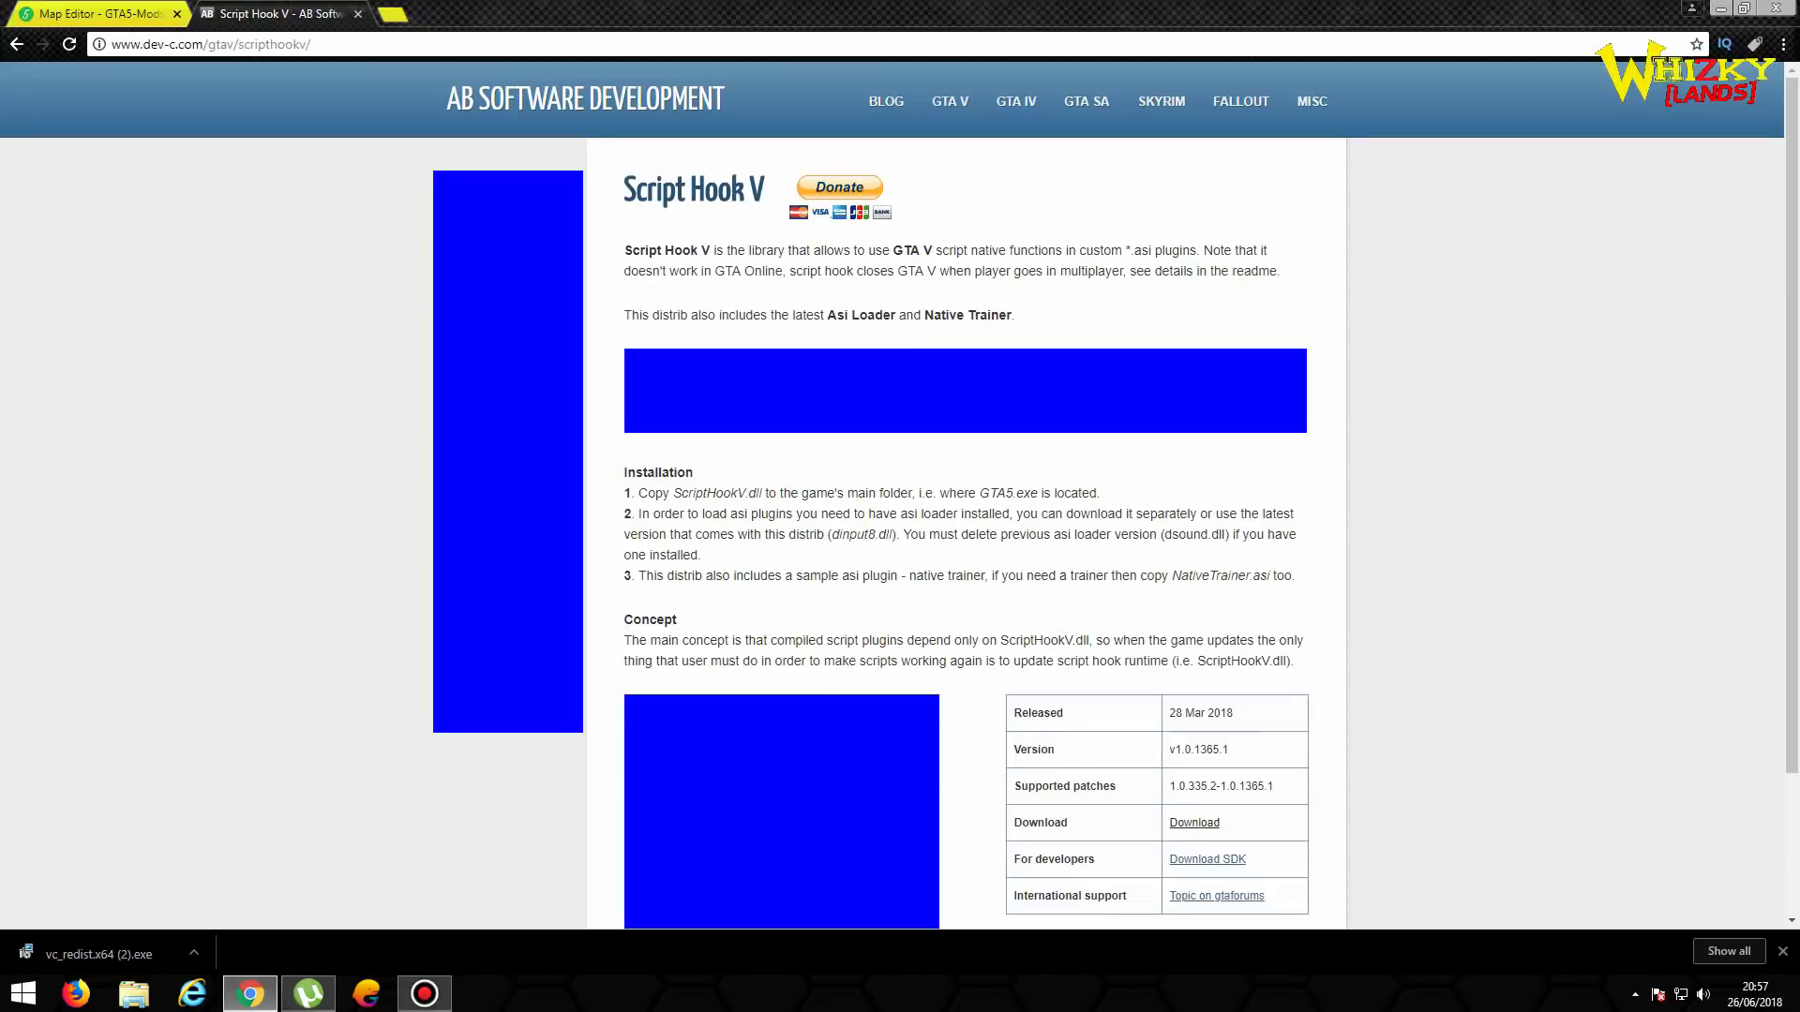
click(263, 44)
text(ScriptHookVDotNet)
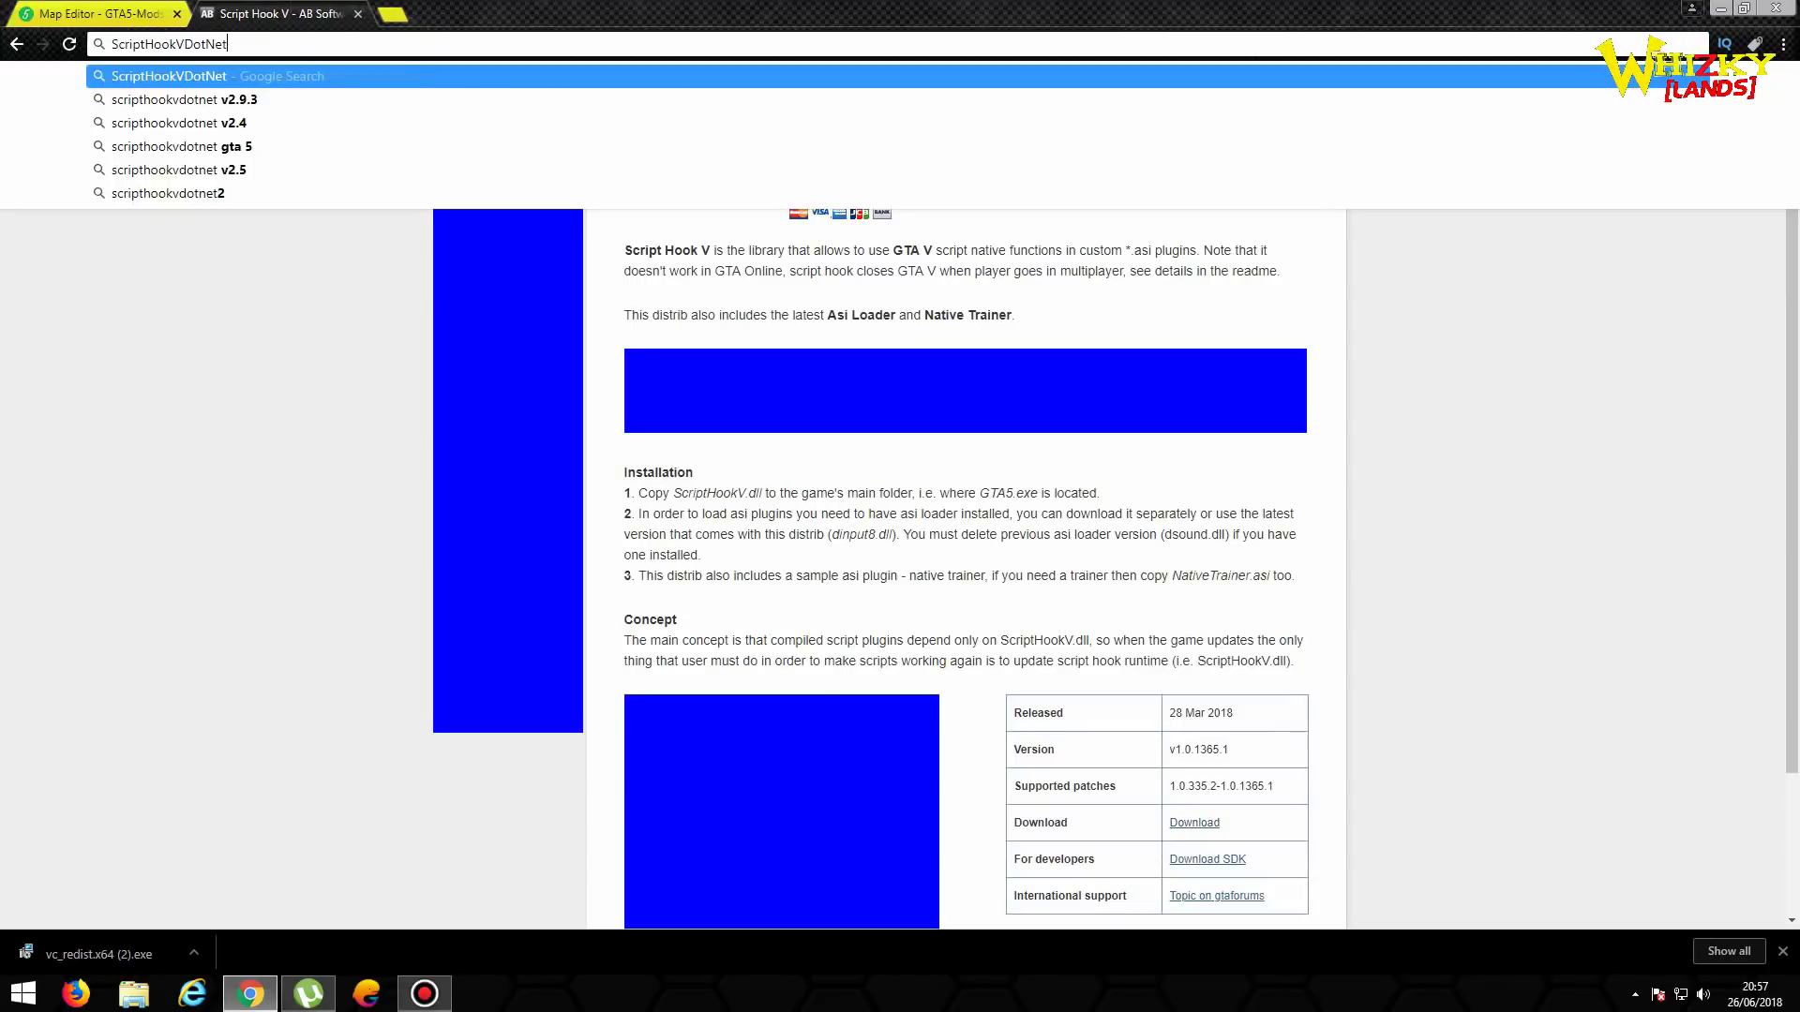
key(Return)
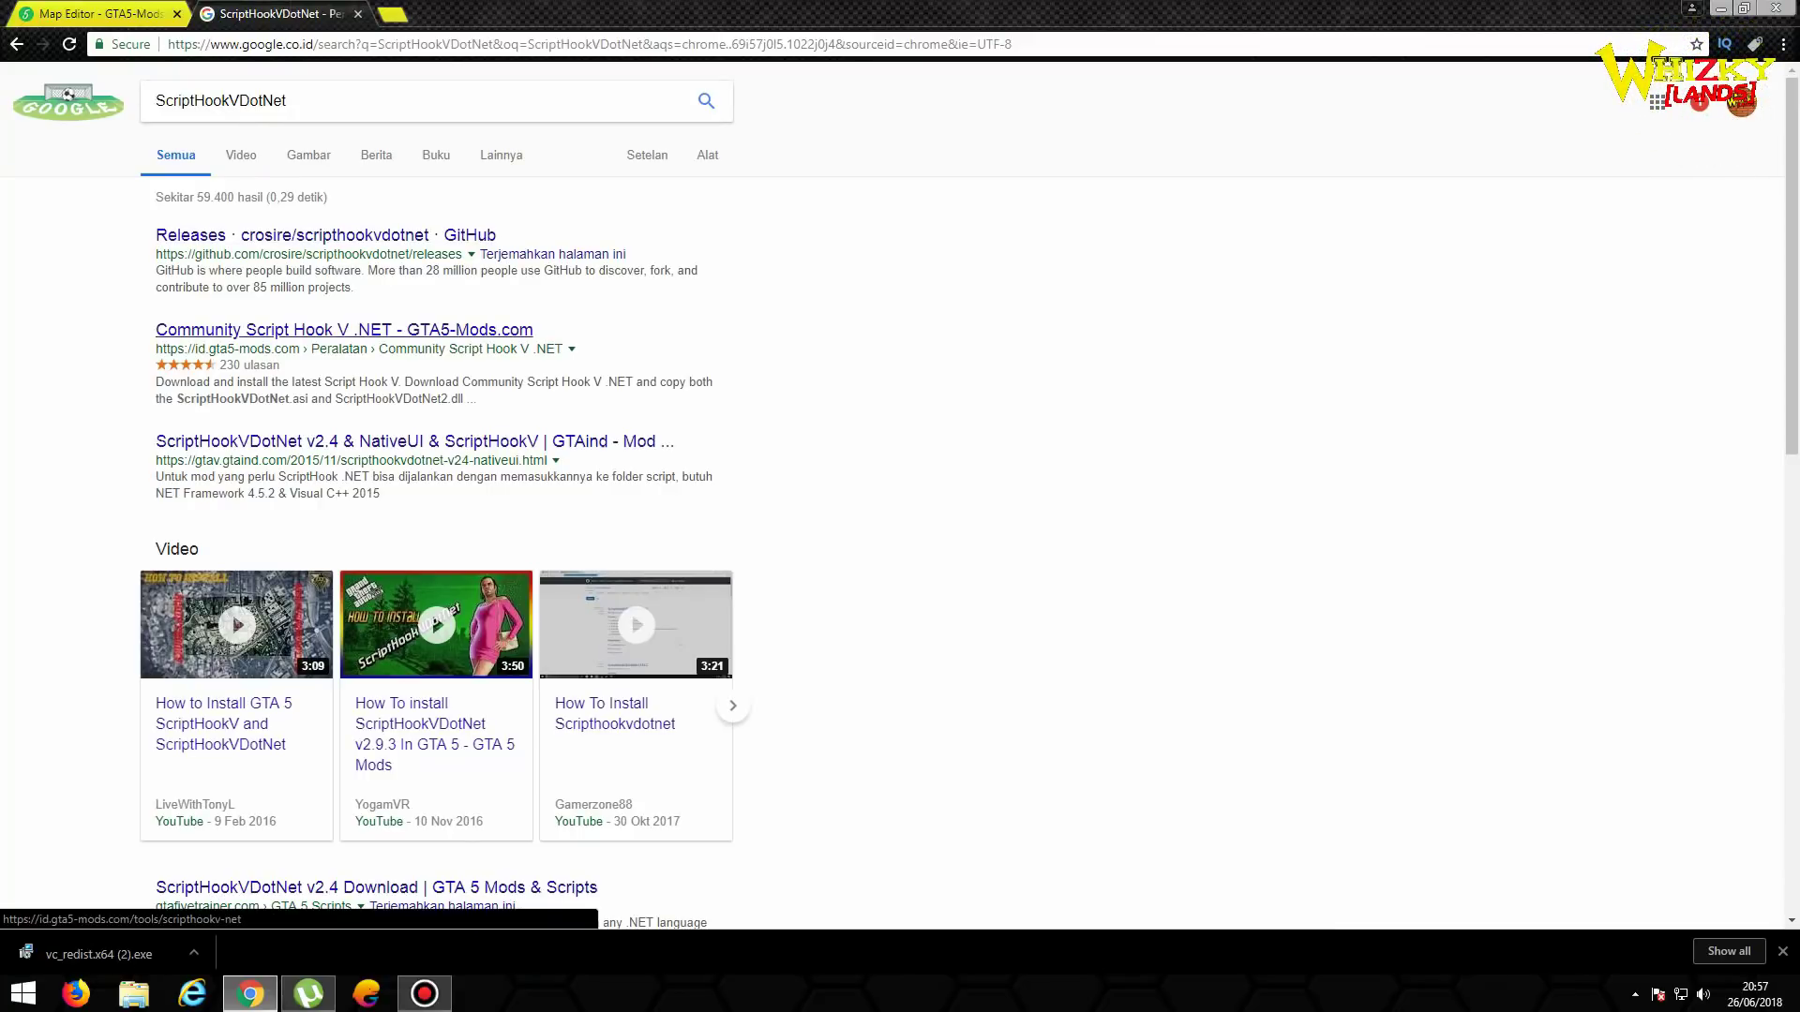
click(344, 330)
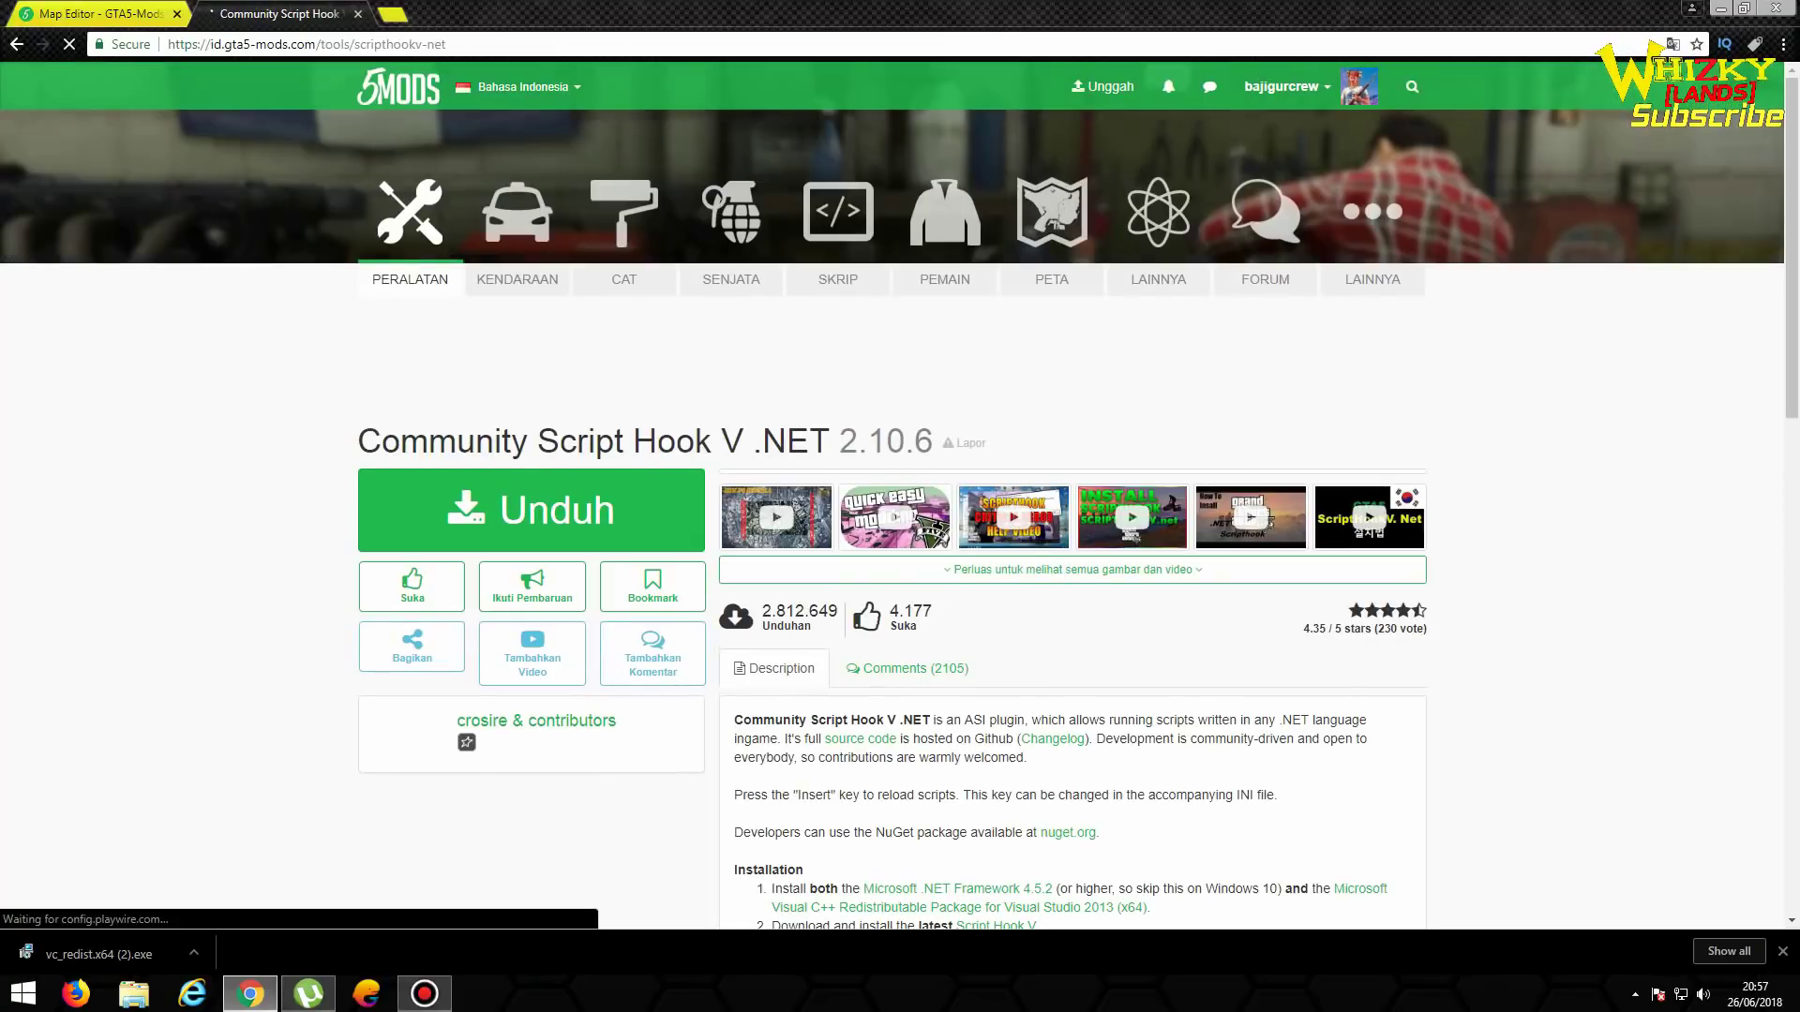
scroll(1073, 495, down, 5)
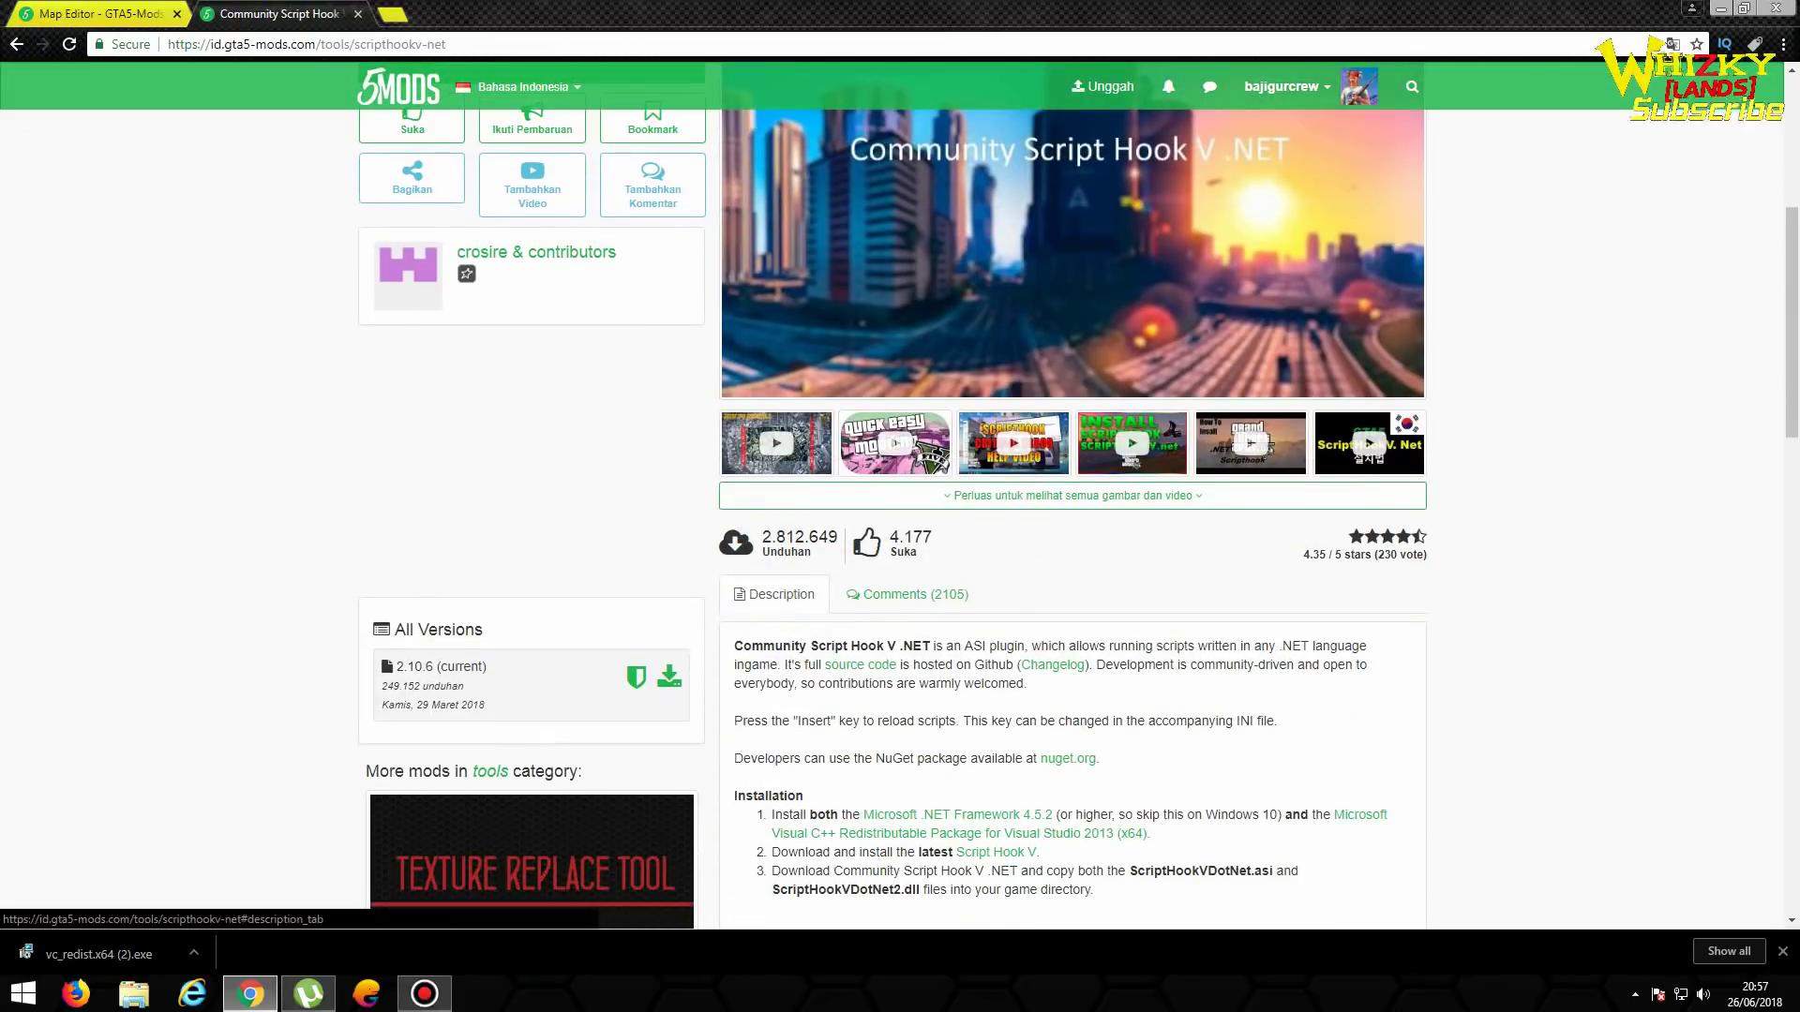
Step: Review the description and installation requirements on the Community Script Hook V .NET page
scroll(1074, 495, down, 3)
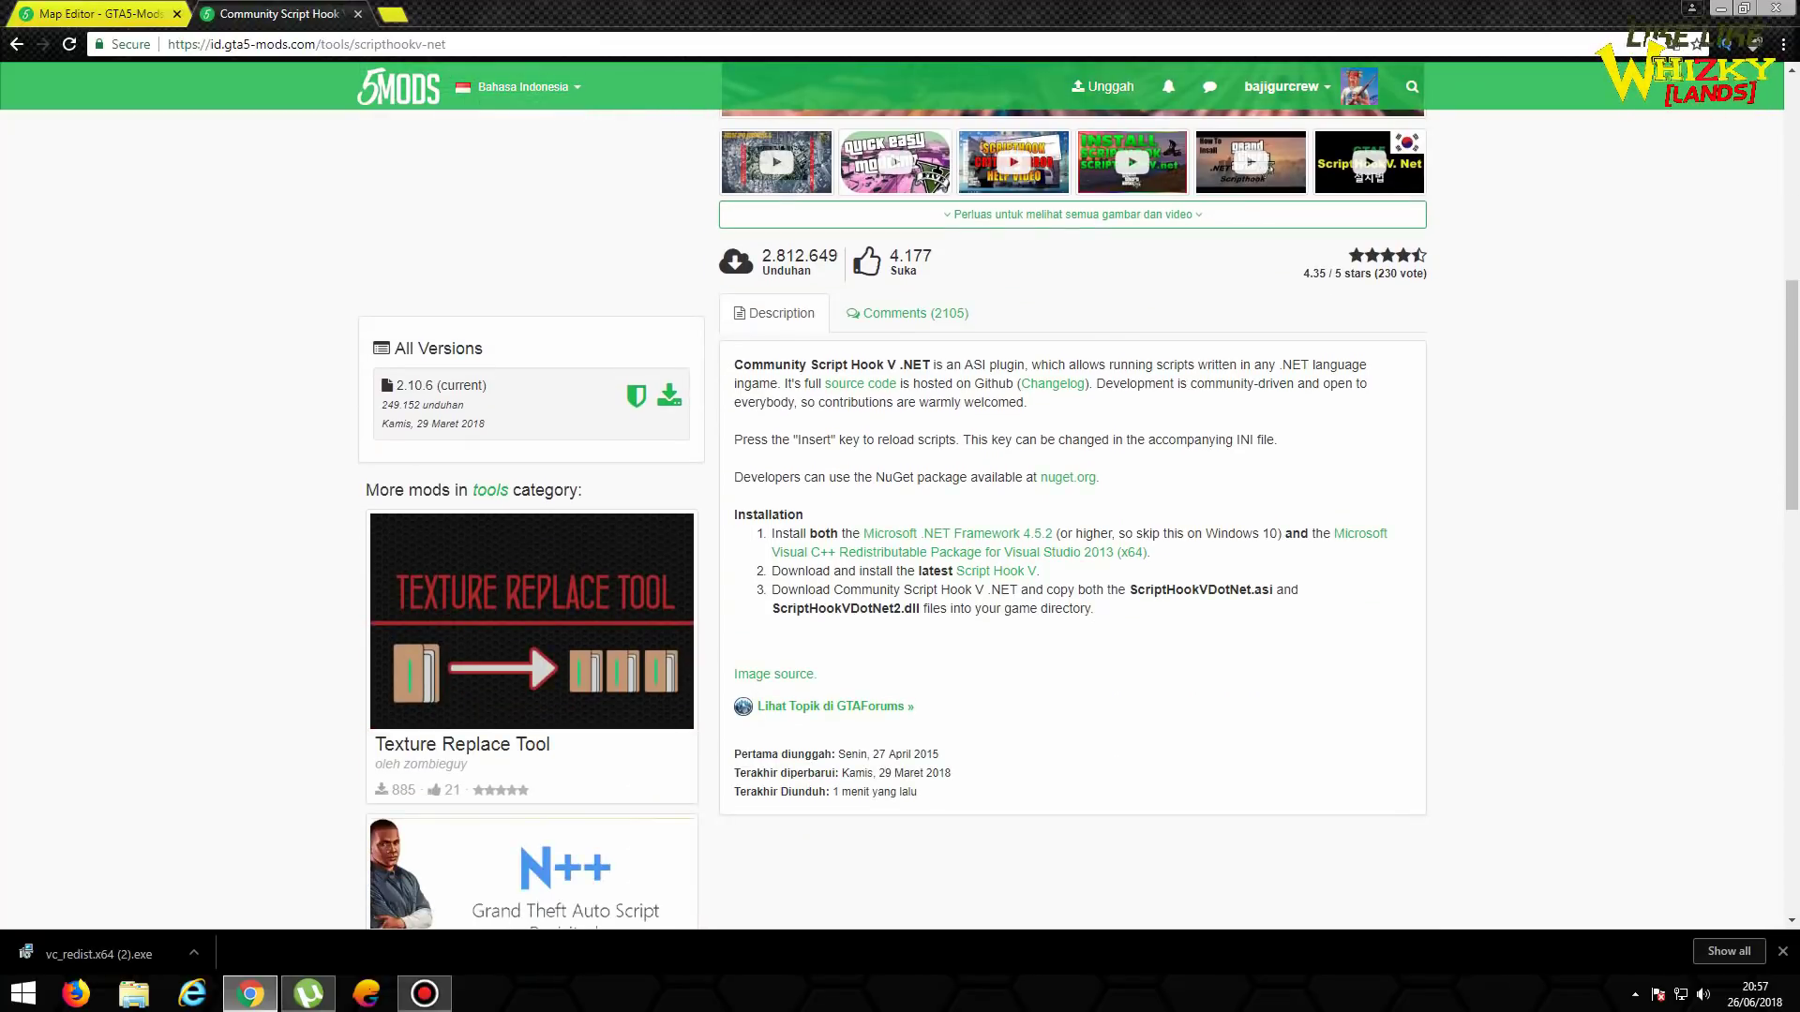
scroll(1074, 495, up, 8)
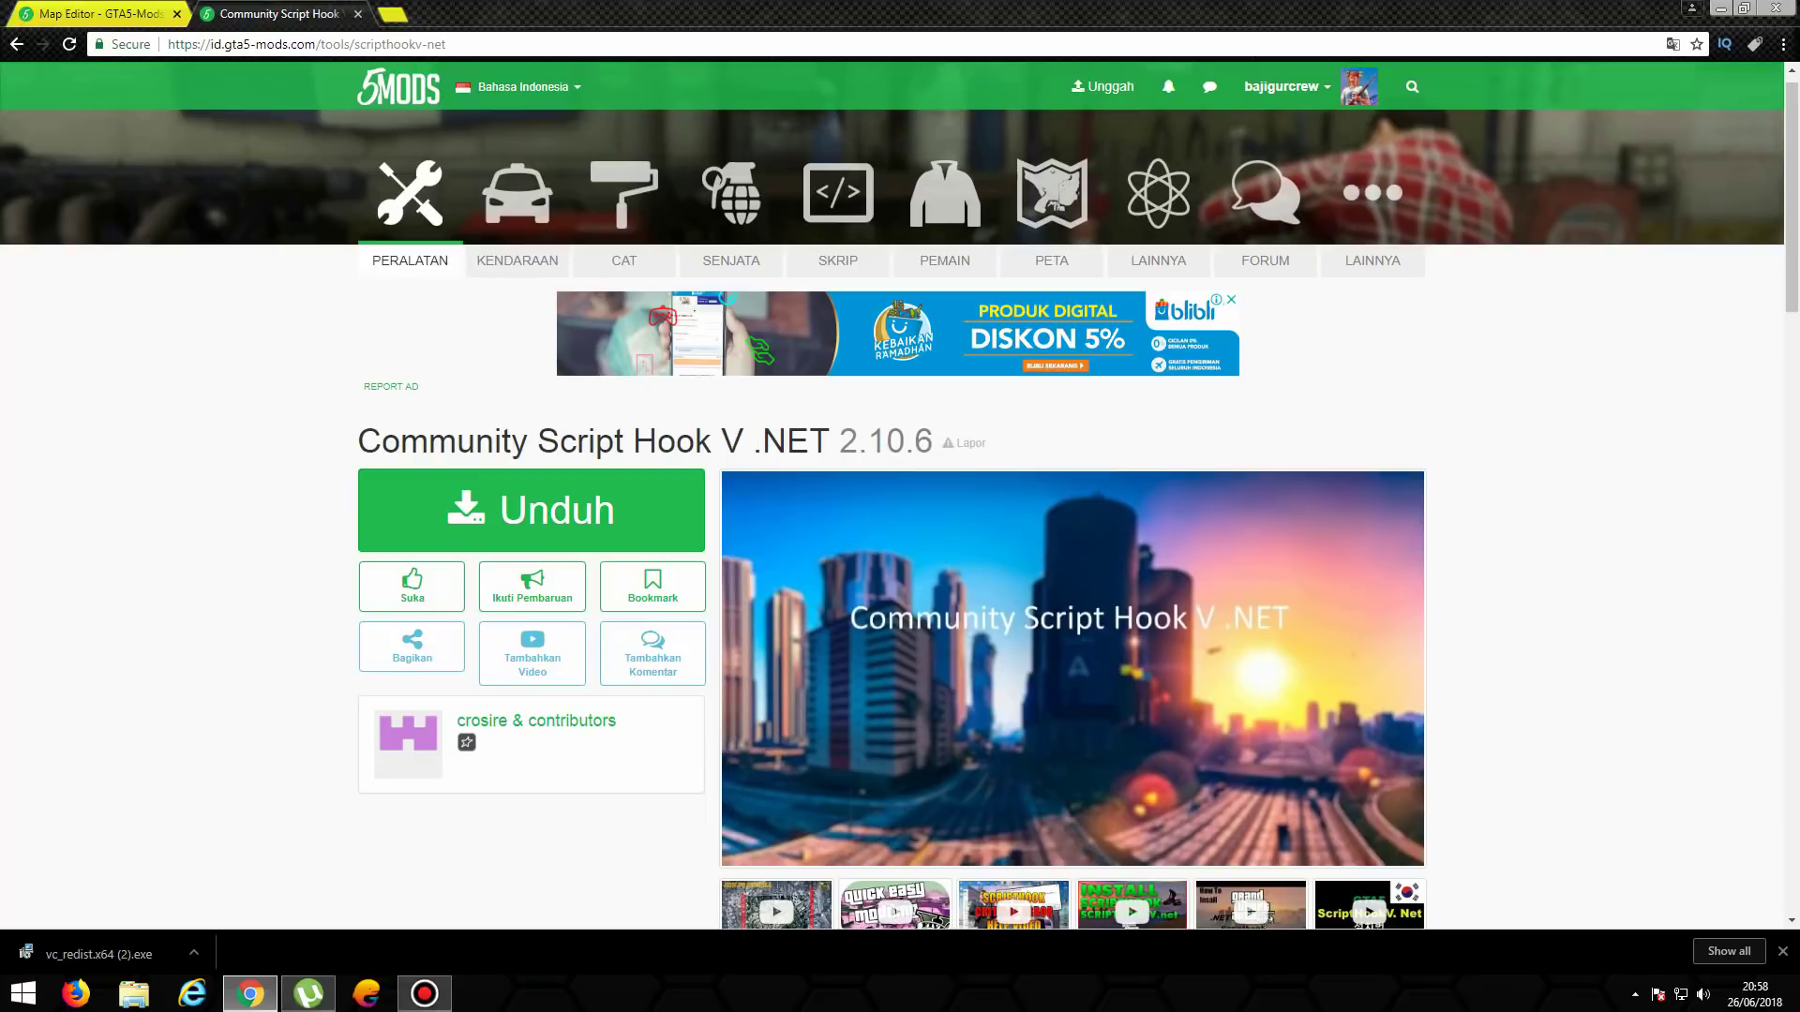
scroll(1132, 368, down, 6)
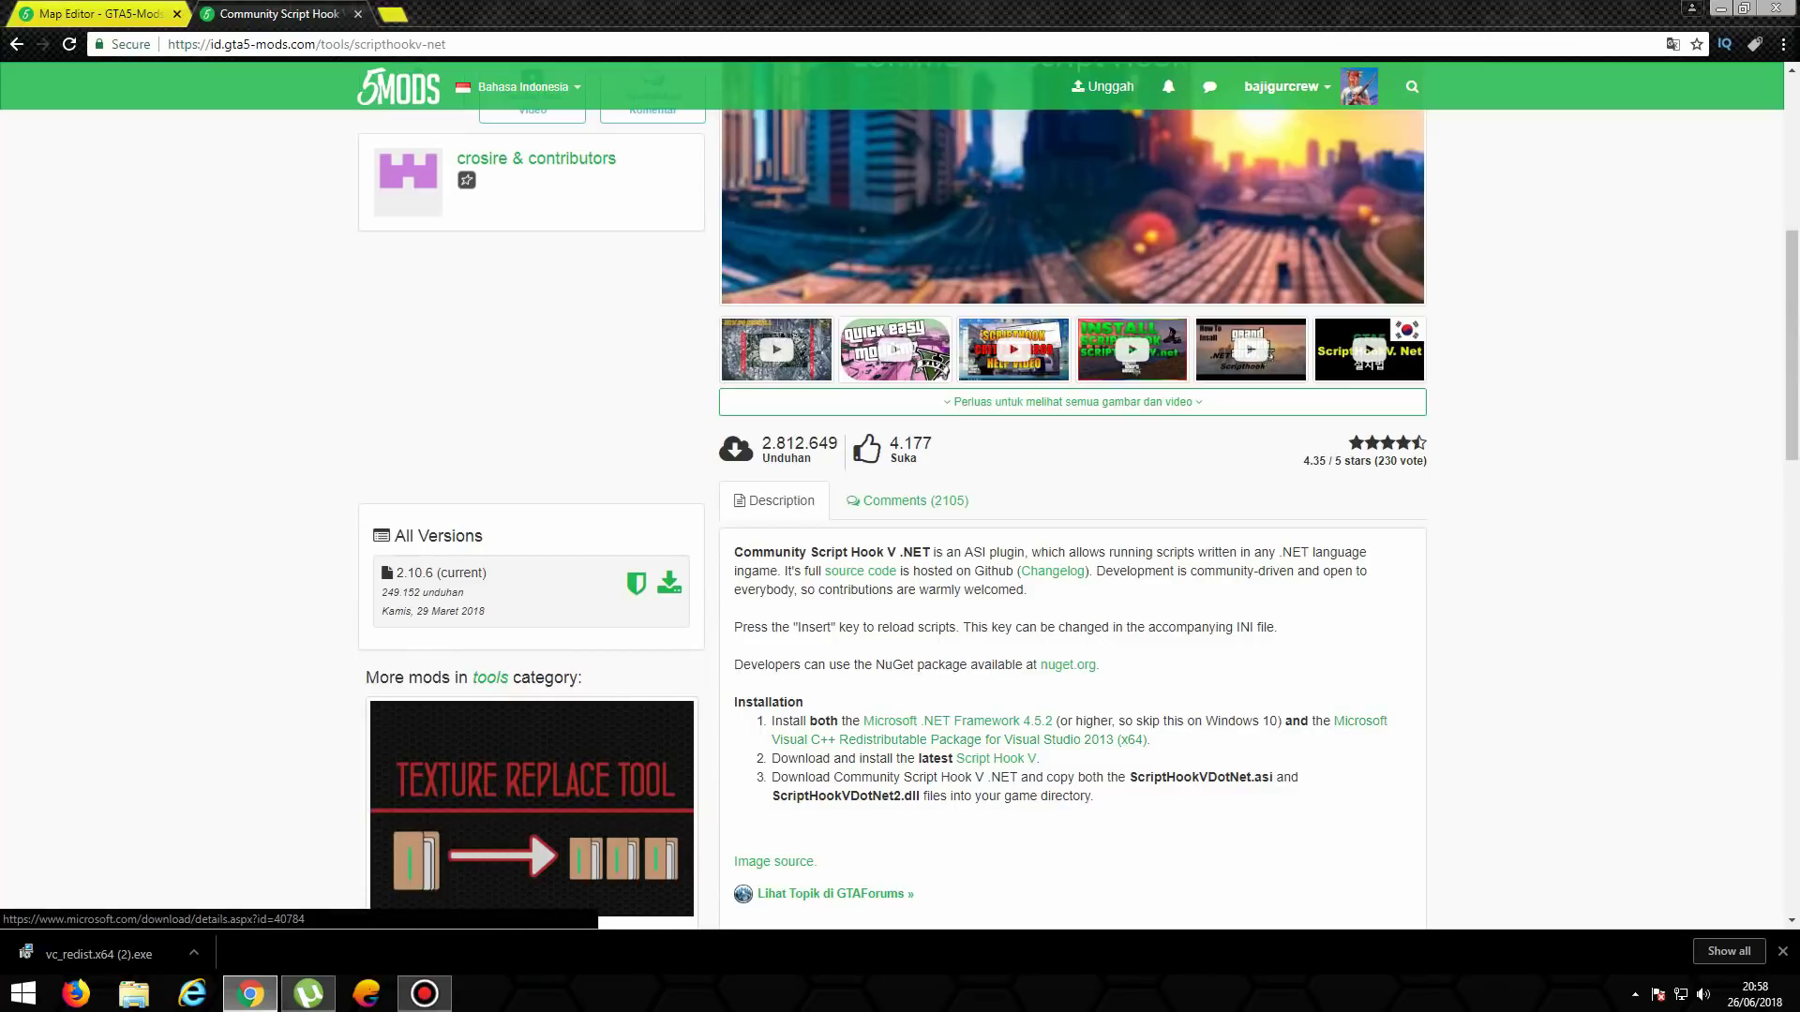
scroll(1078, 496, up, 1)
scroll(1078, 497, up, 3)
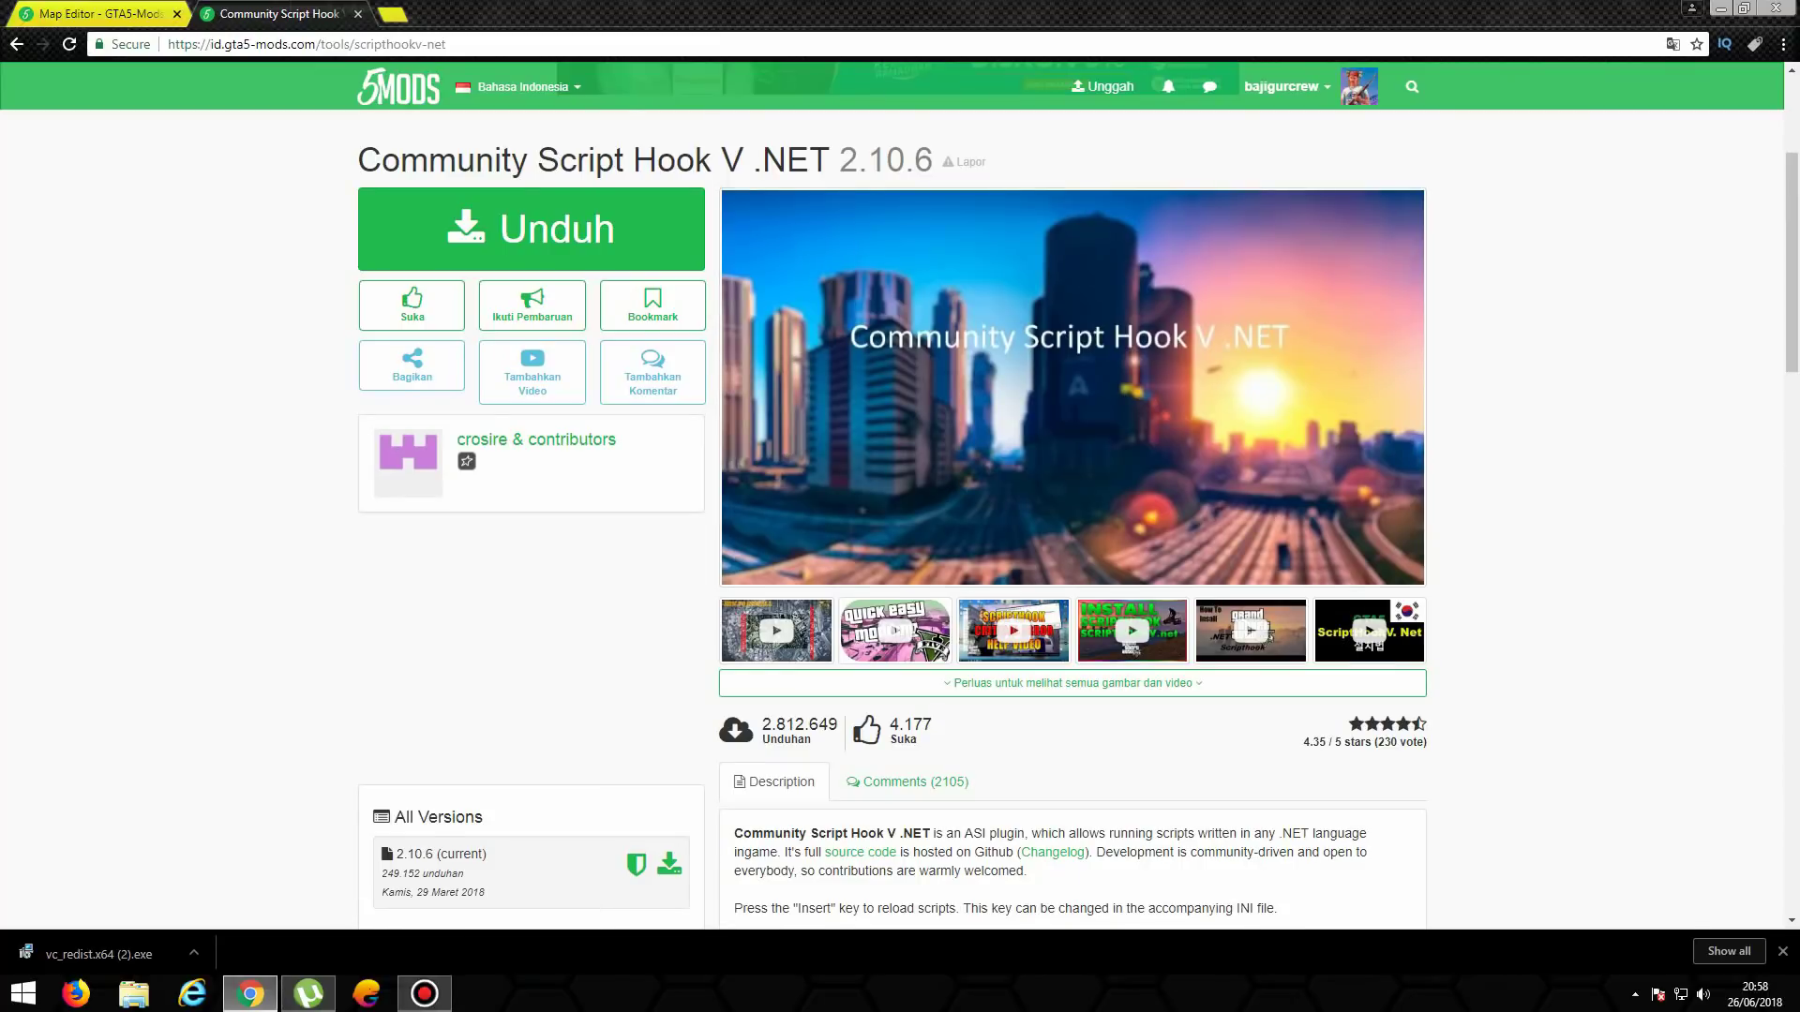
scroll(899, 497, up, 3)
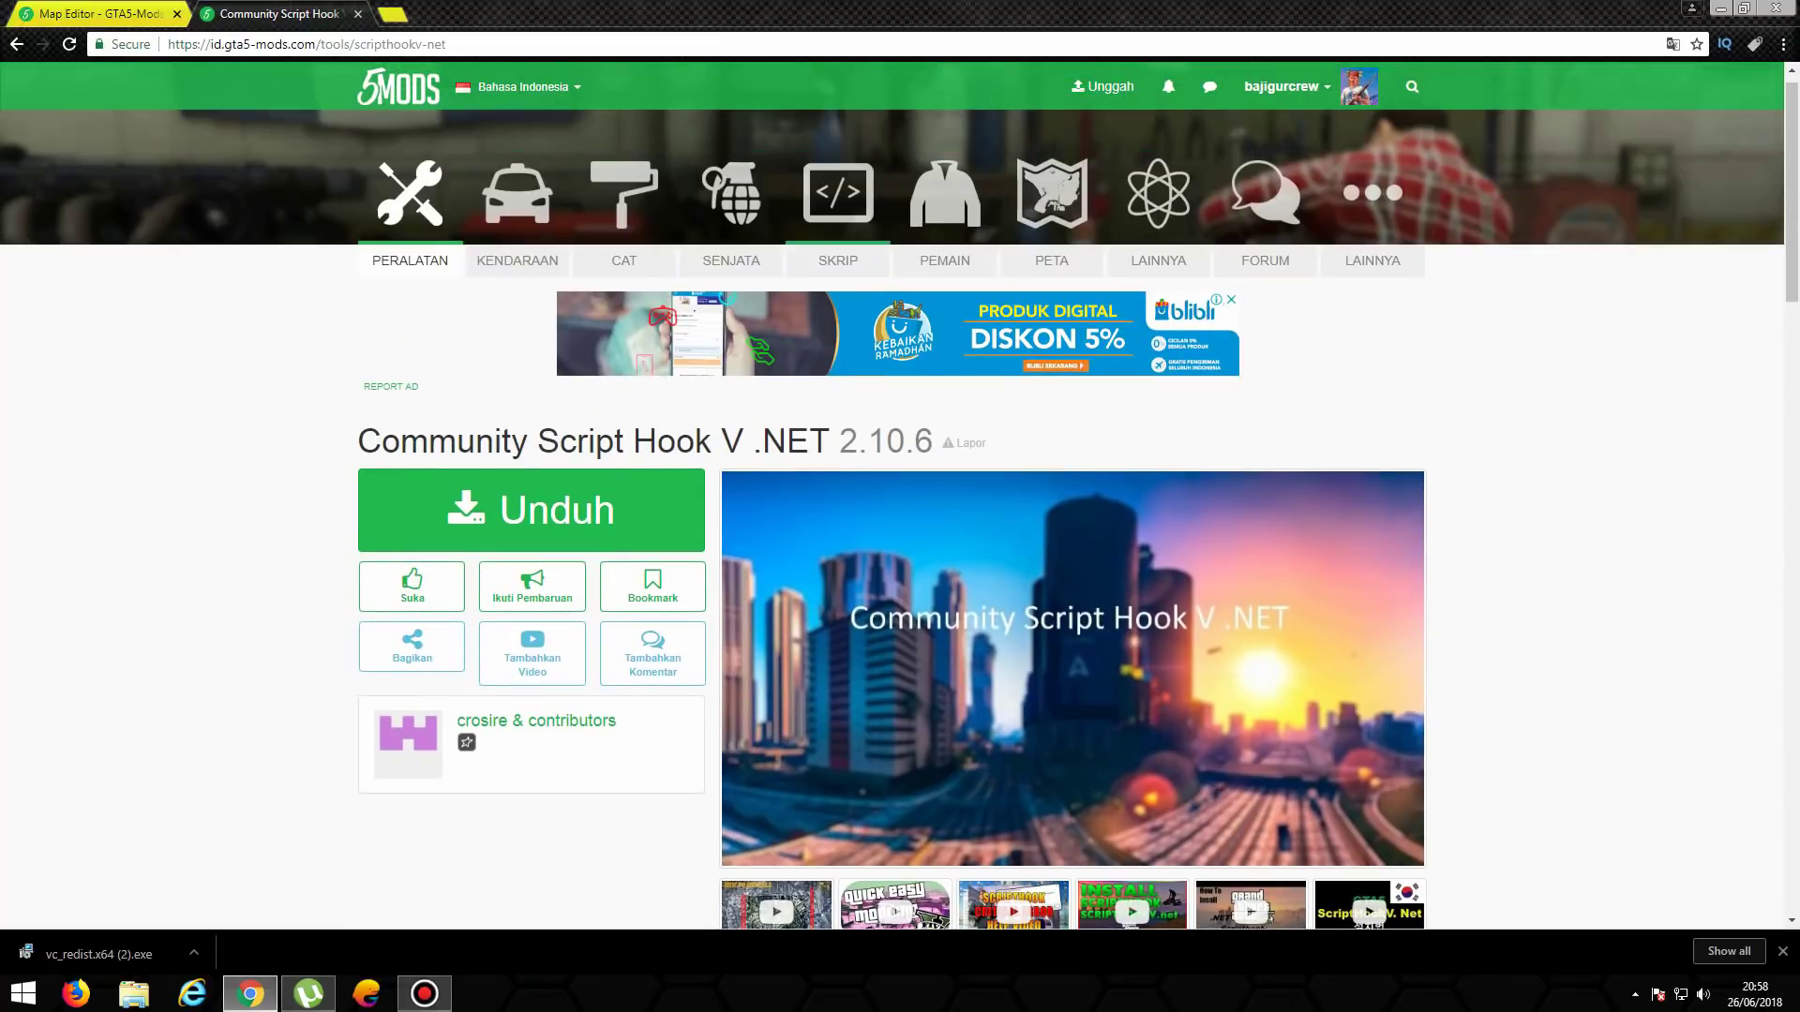
Step: Return to the Map Editor mod page, close the browser, and bring up the screen recorder from the desktop
key(ctrl+shift+Tab)
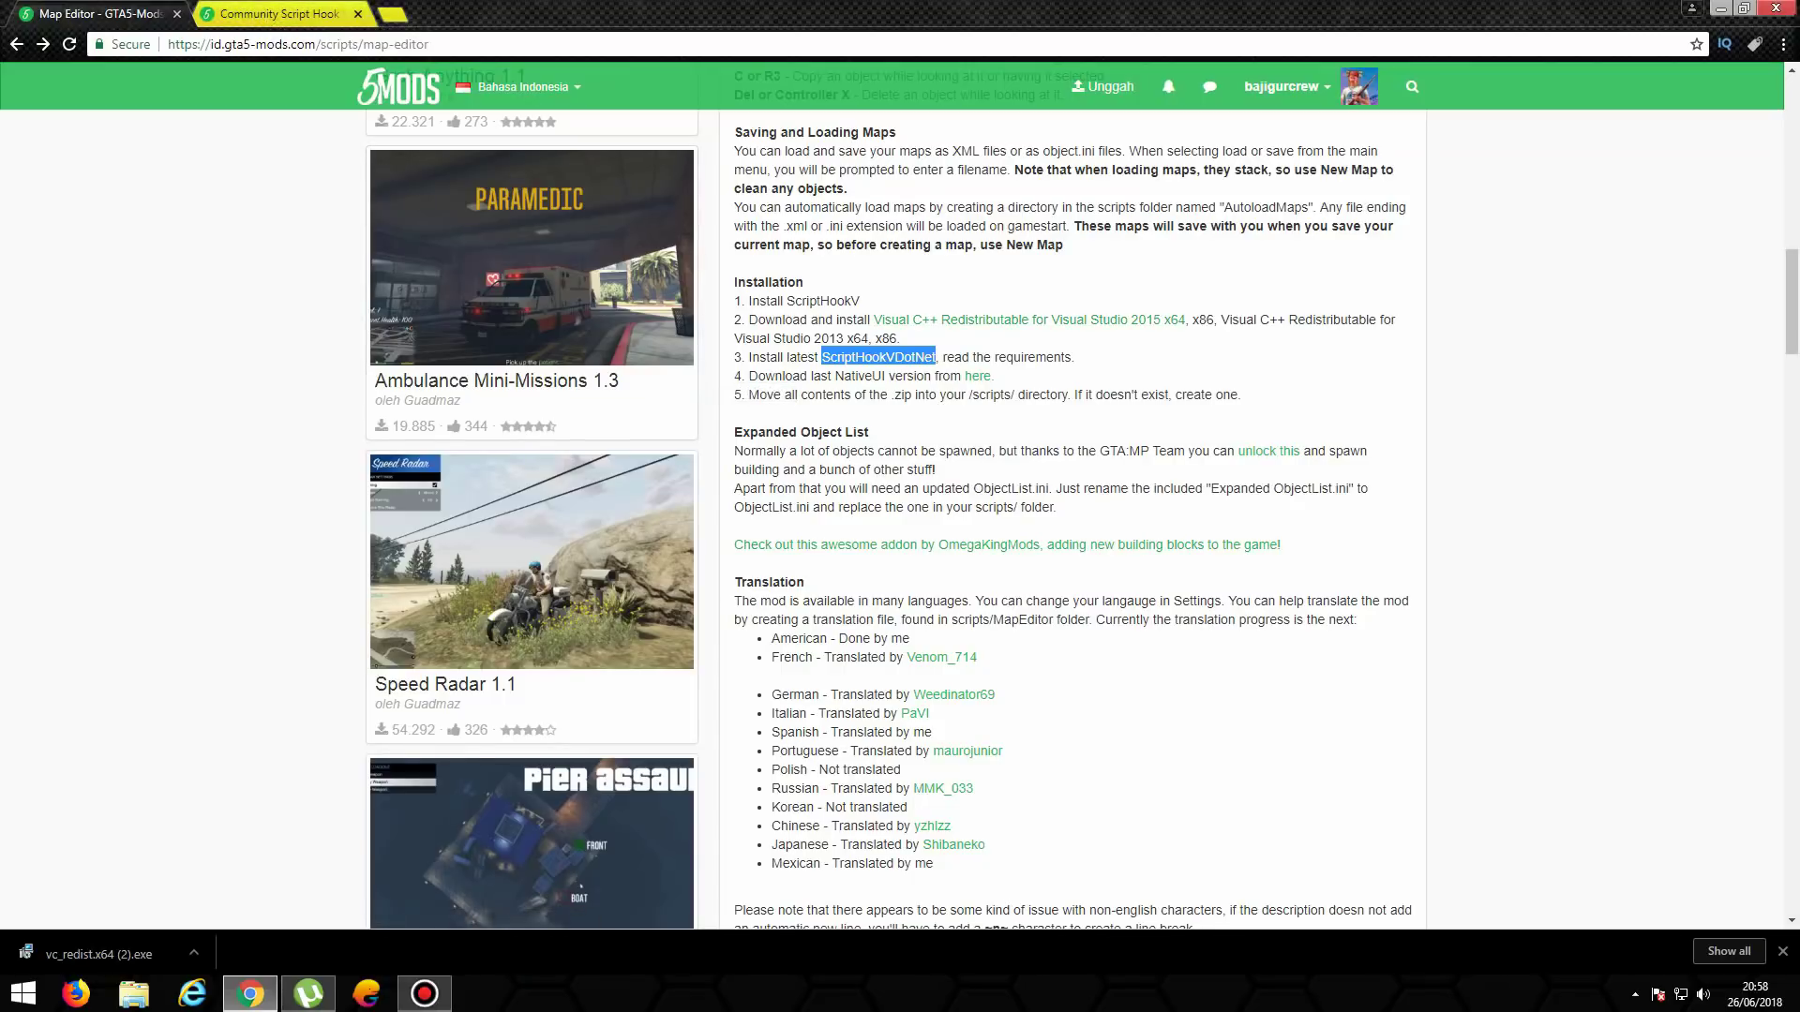
click(1774, 8)
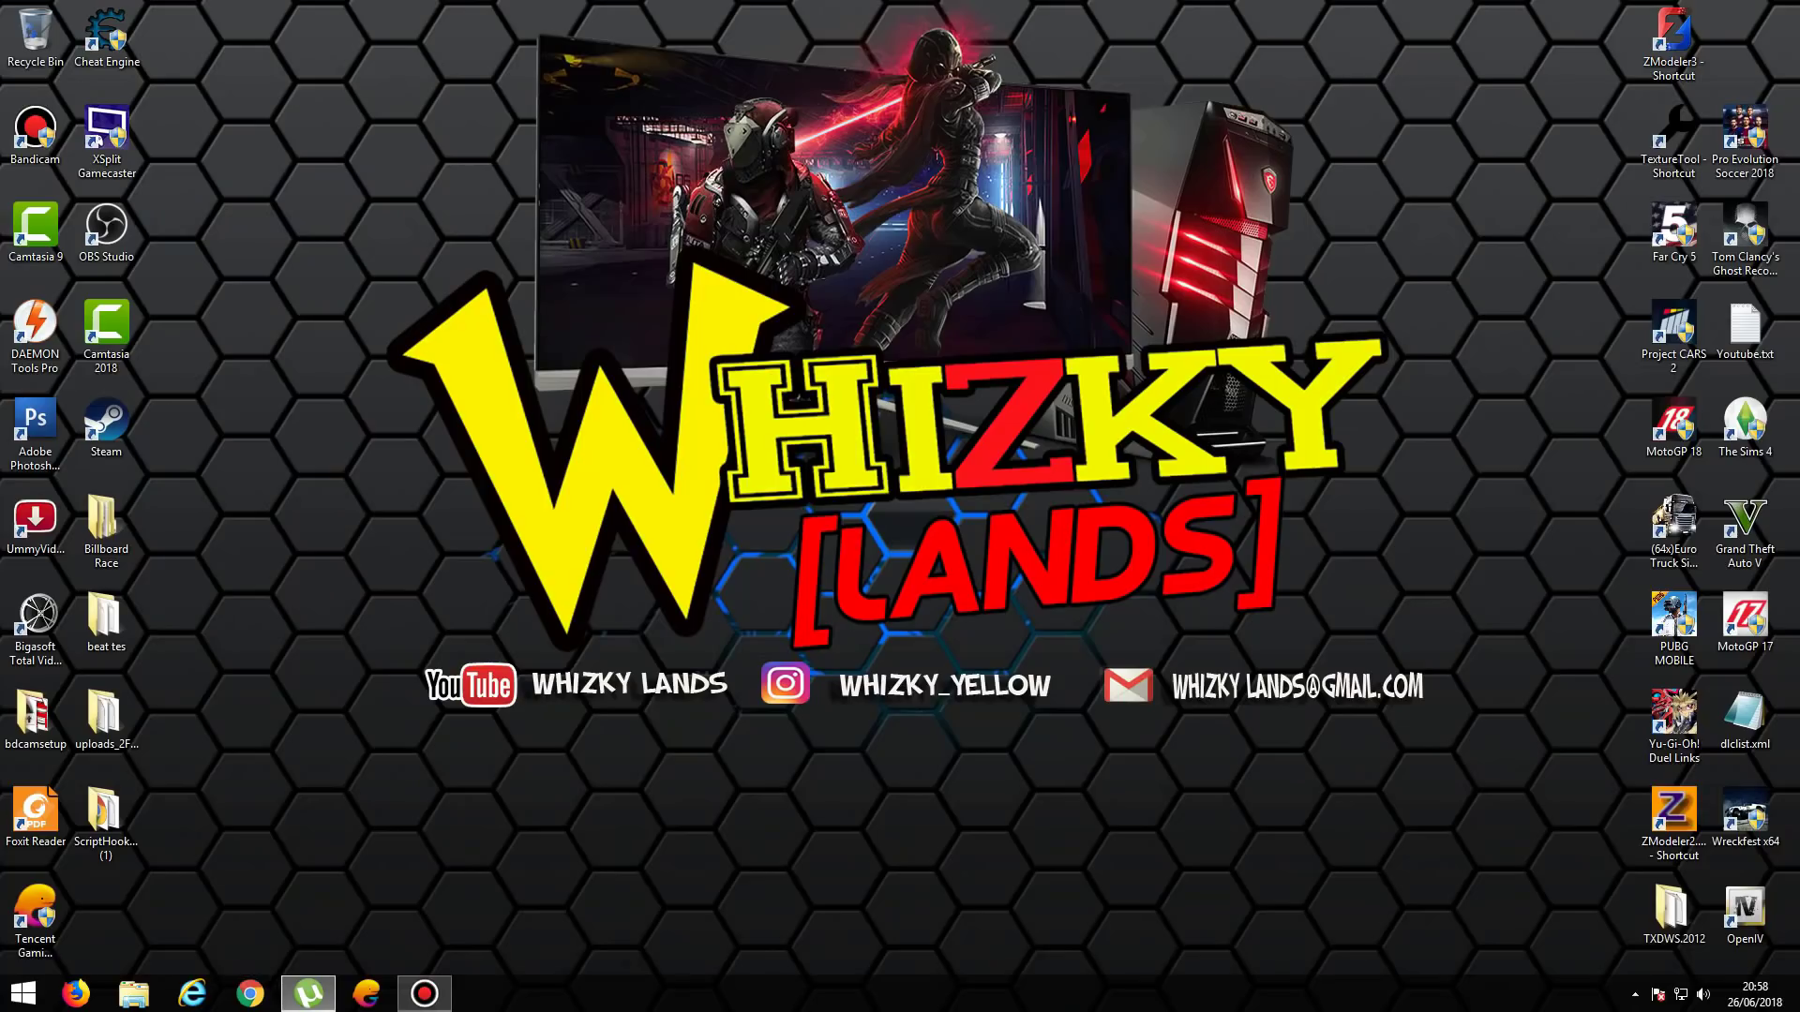
click(424, 993)
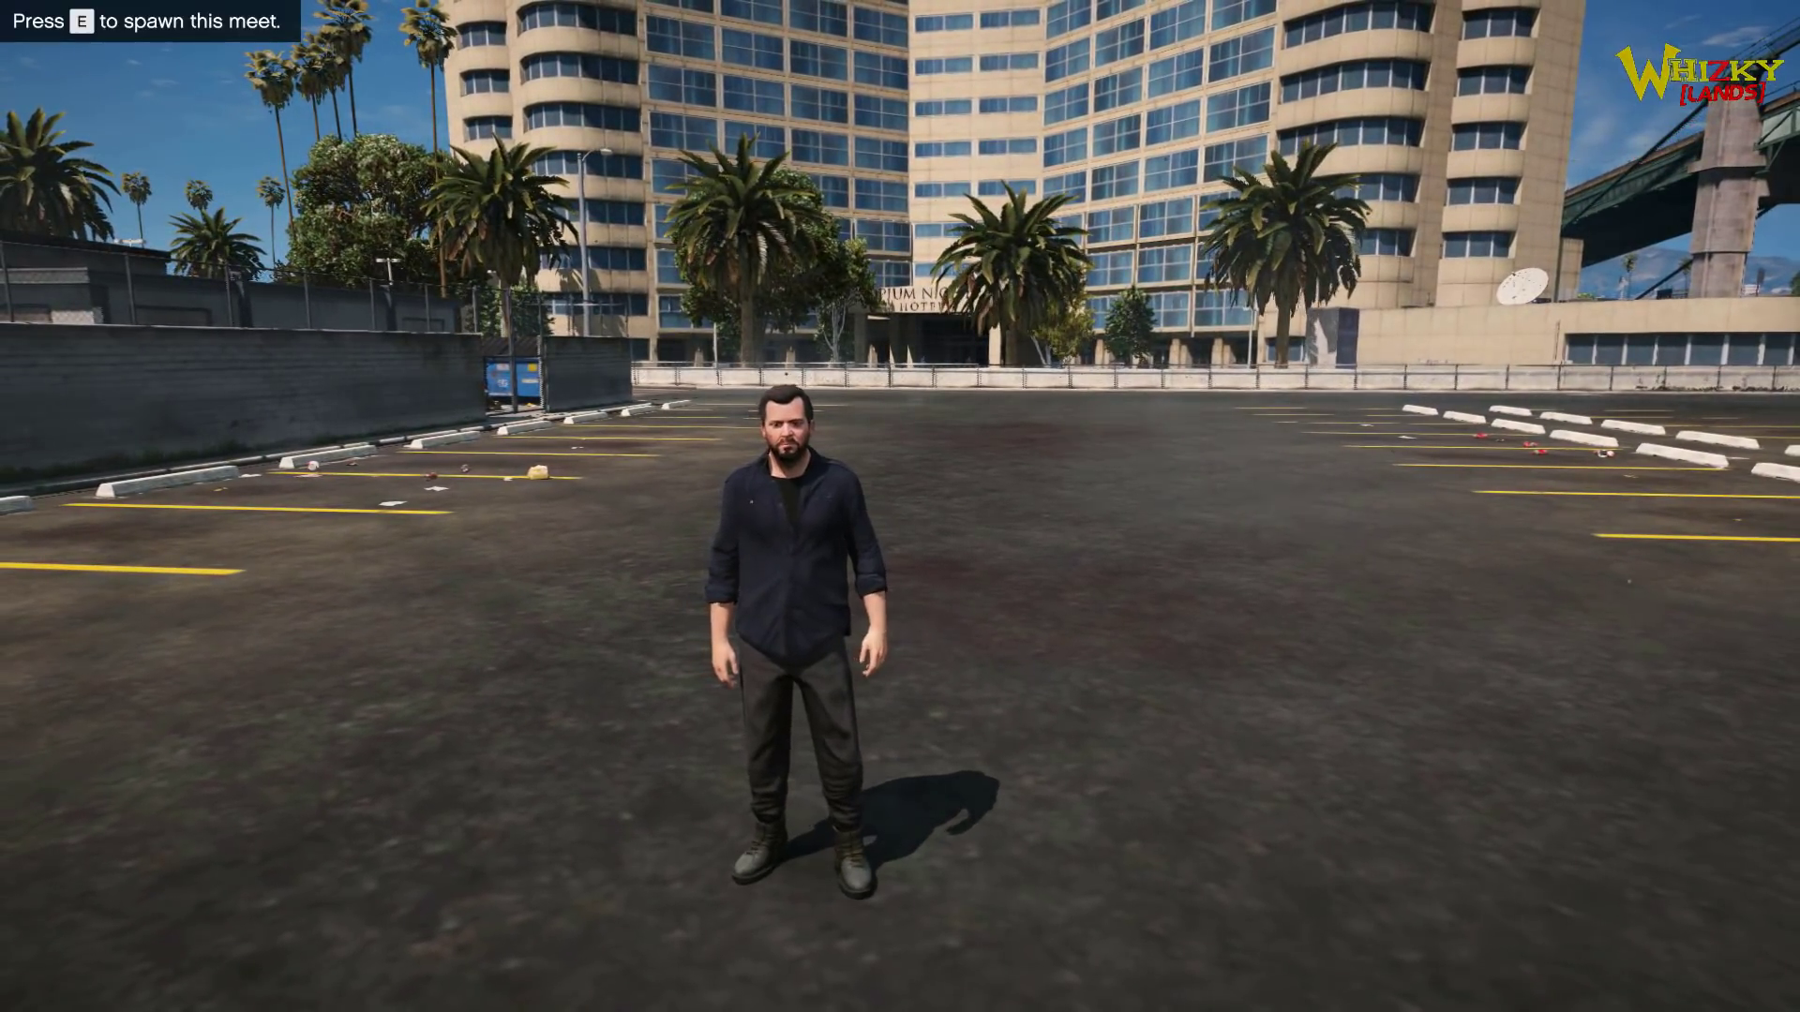
Step: In Grand Theft Auto V, examine the Drag Meet location beside Los Santos International Airport on the game map, then return to play
key(Escape)
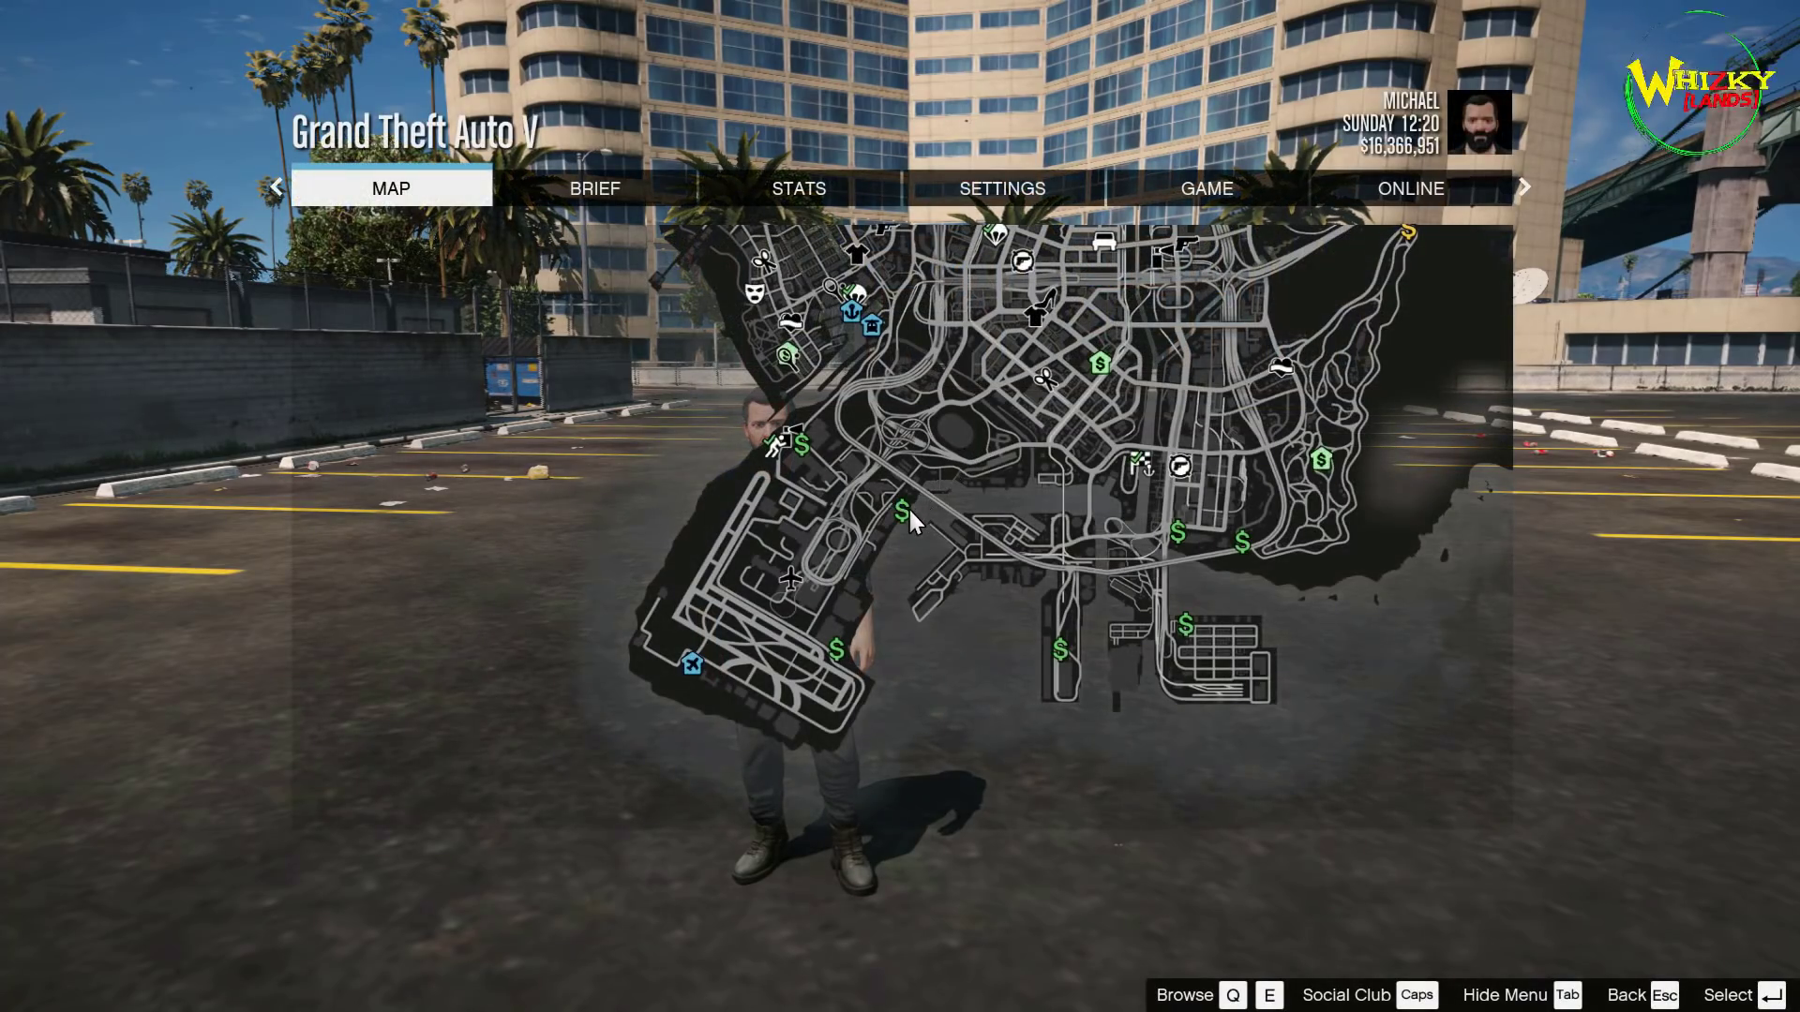
click(908, 506)
scroll(902, 516, up, 5)
scroll(903, 515, up, 4)
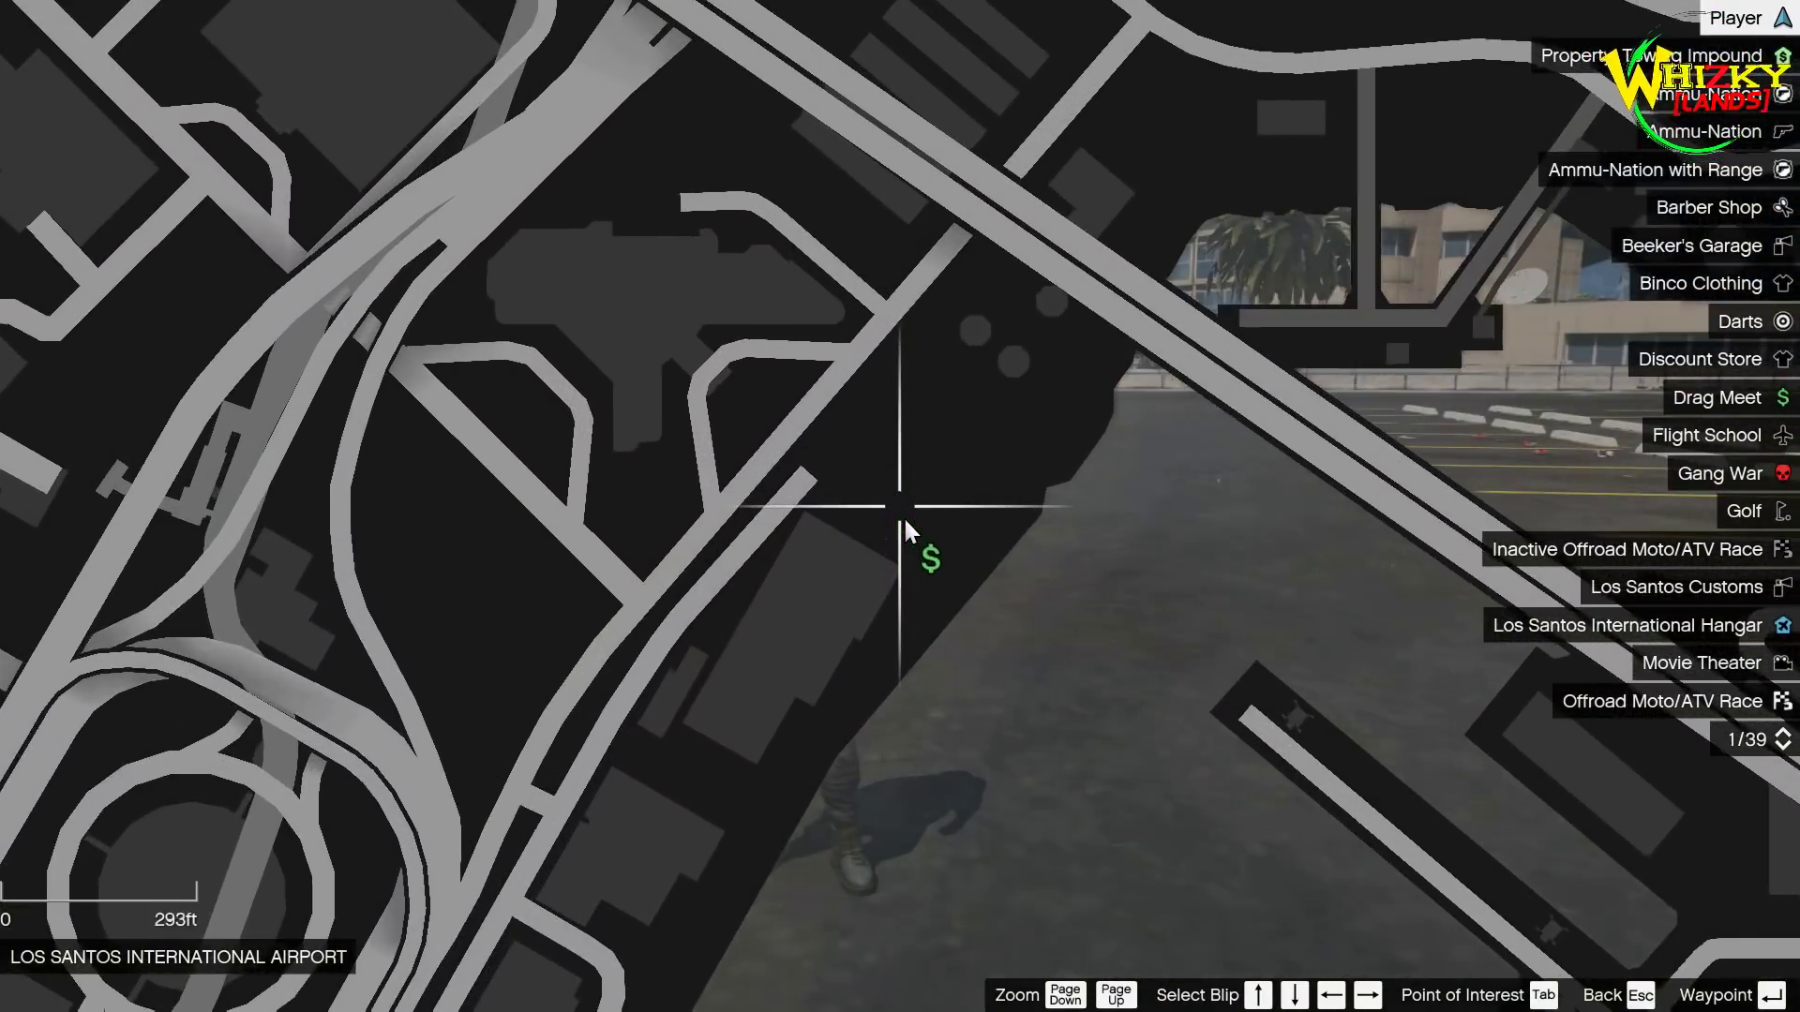
scroll(903, 515, down, 6)
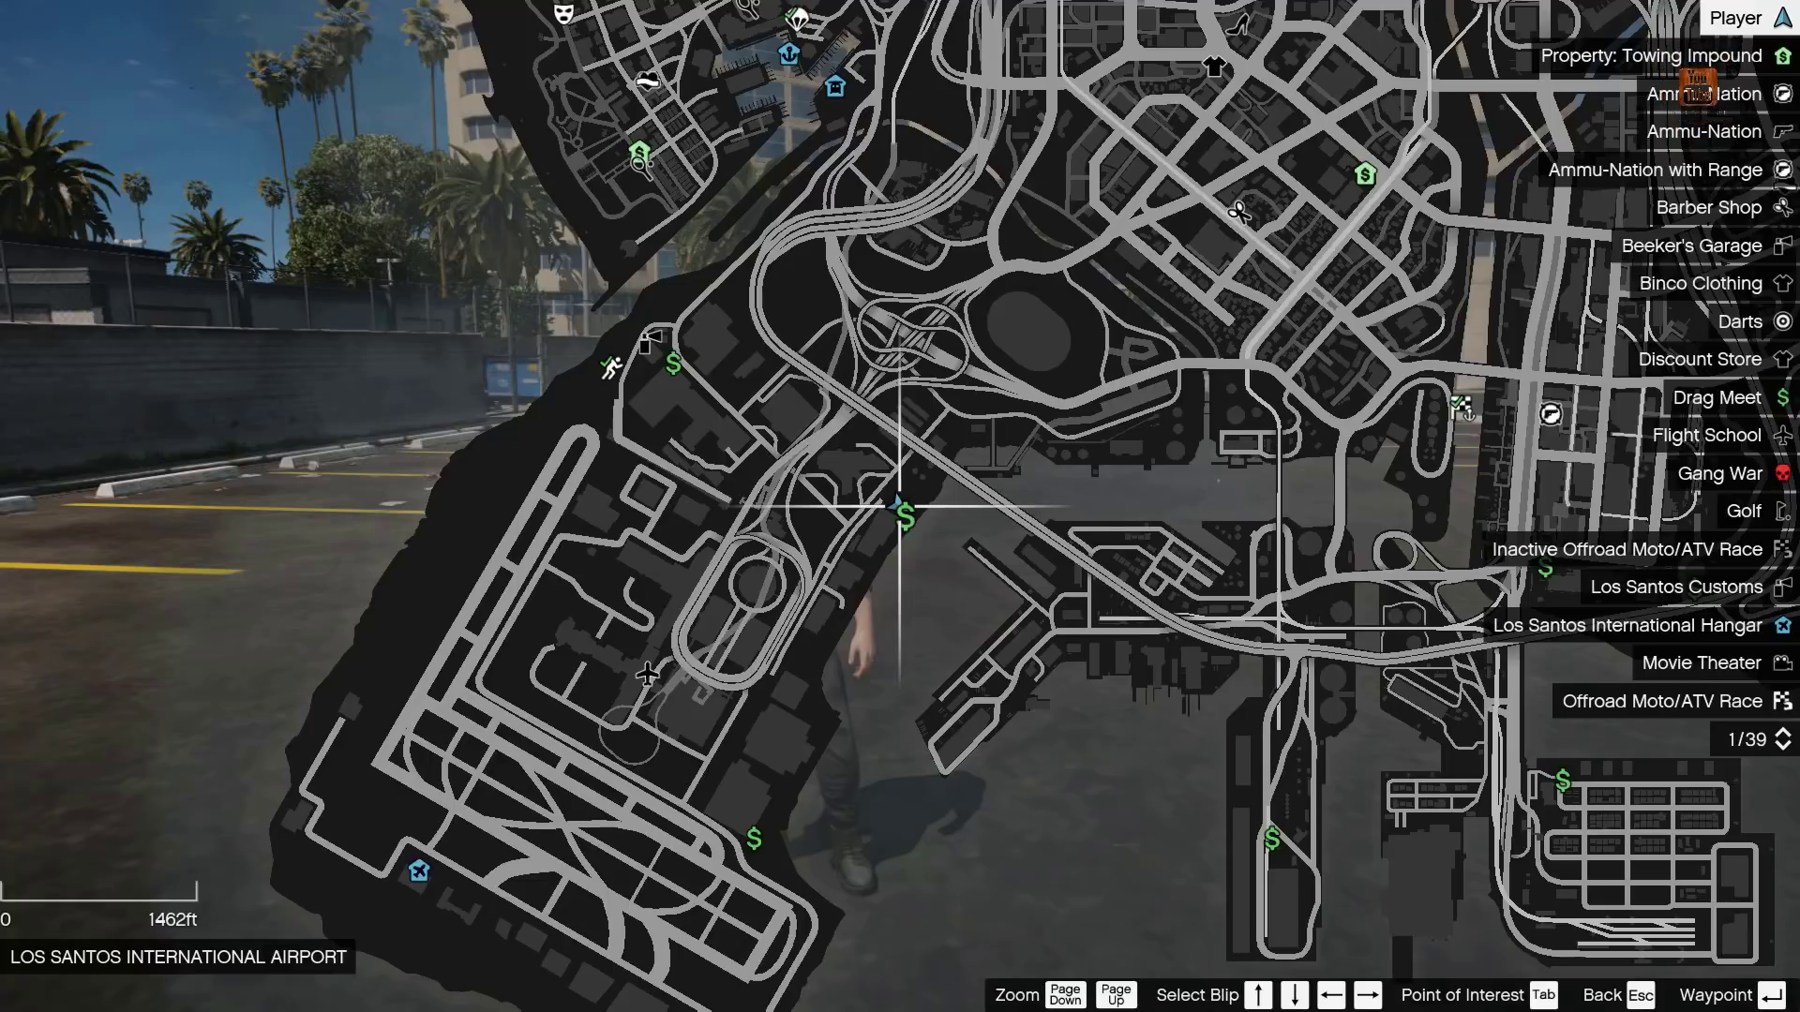
key(Escape)
key(Escape)
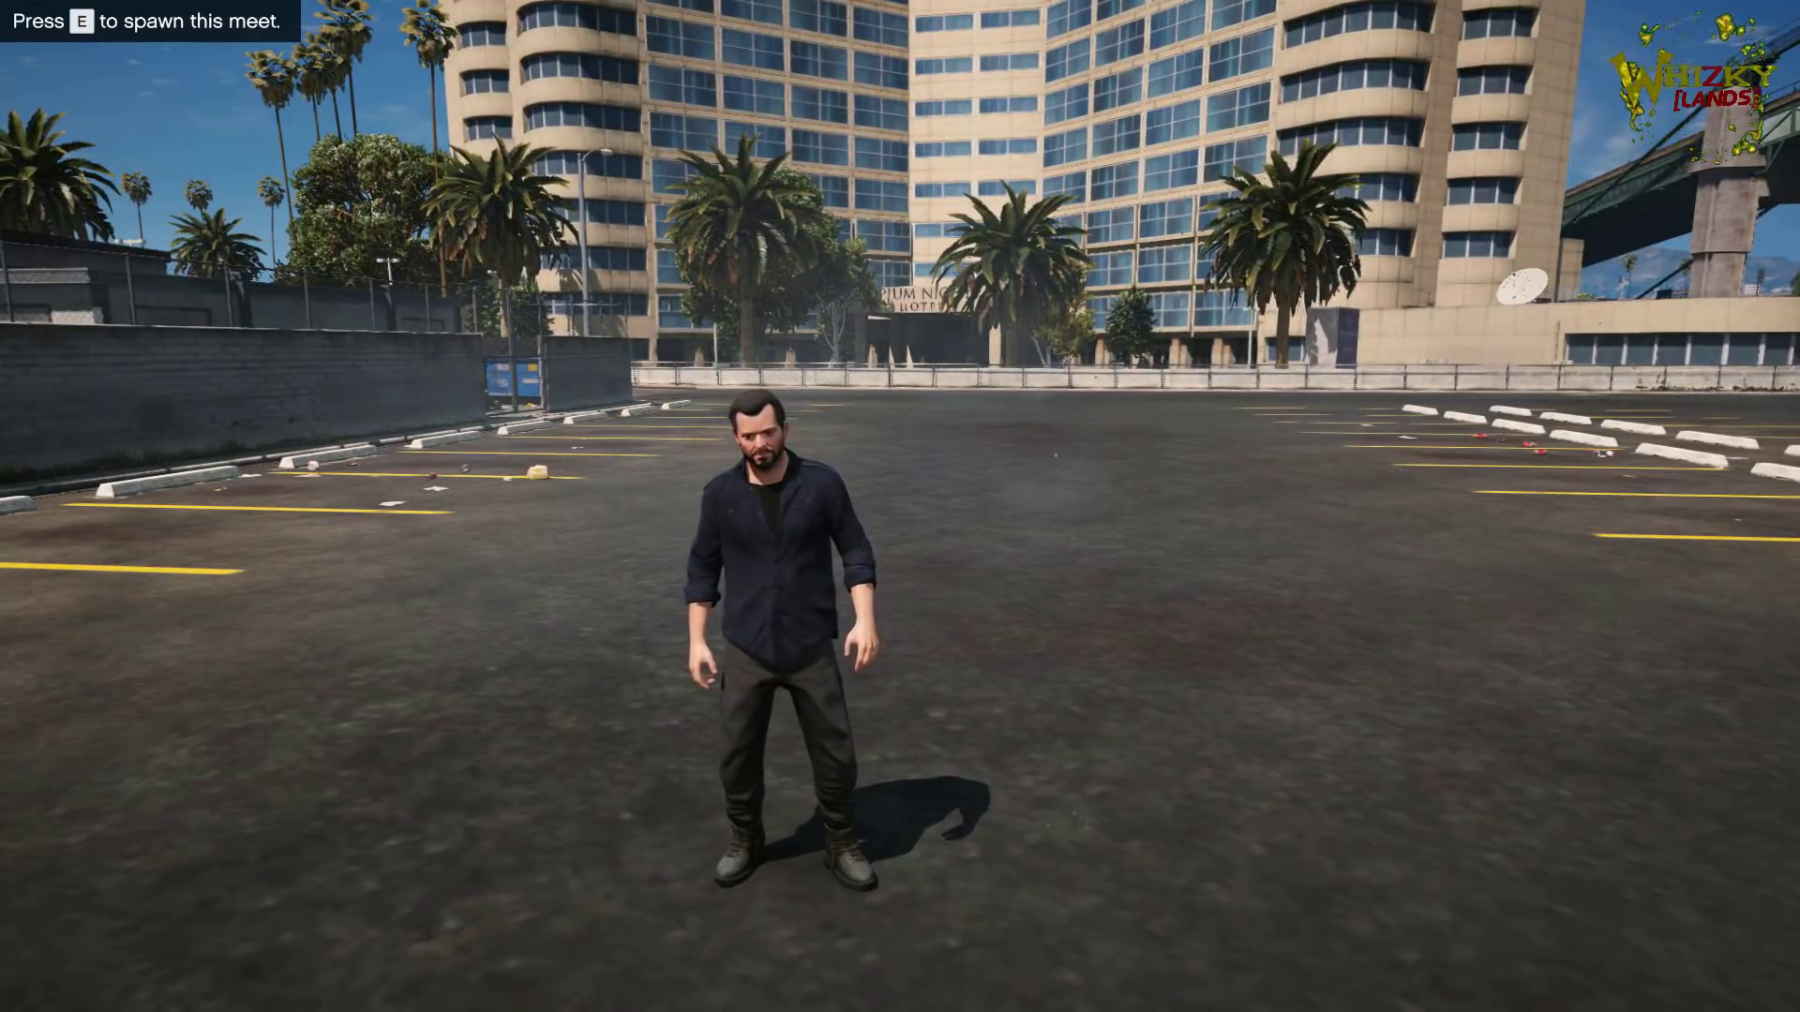
Step: Walk the character forward into the parking lot and bring up the Map Editor main menu
key(w)
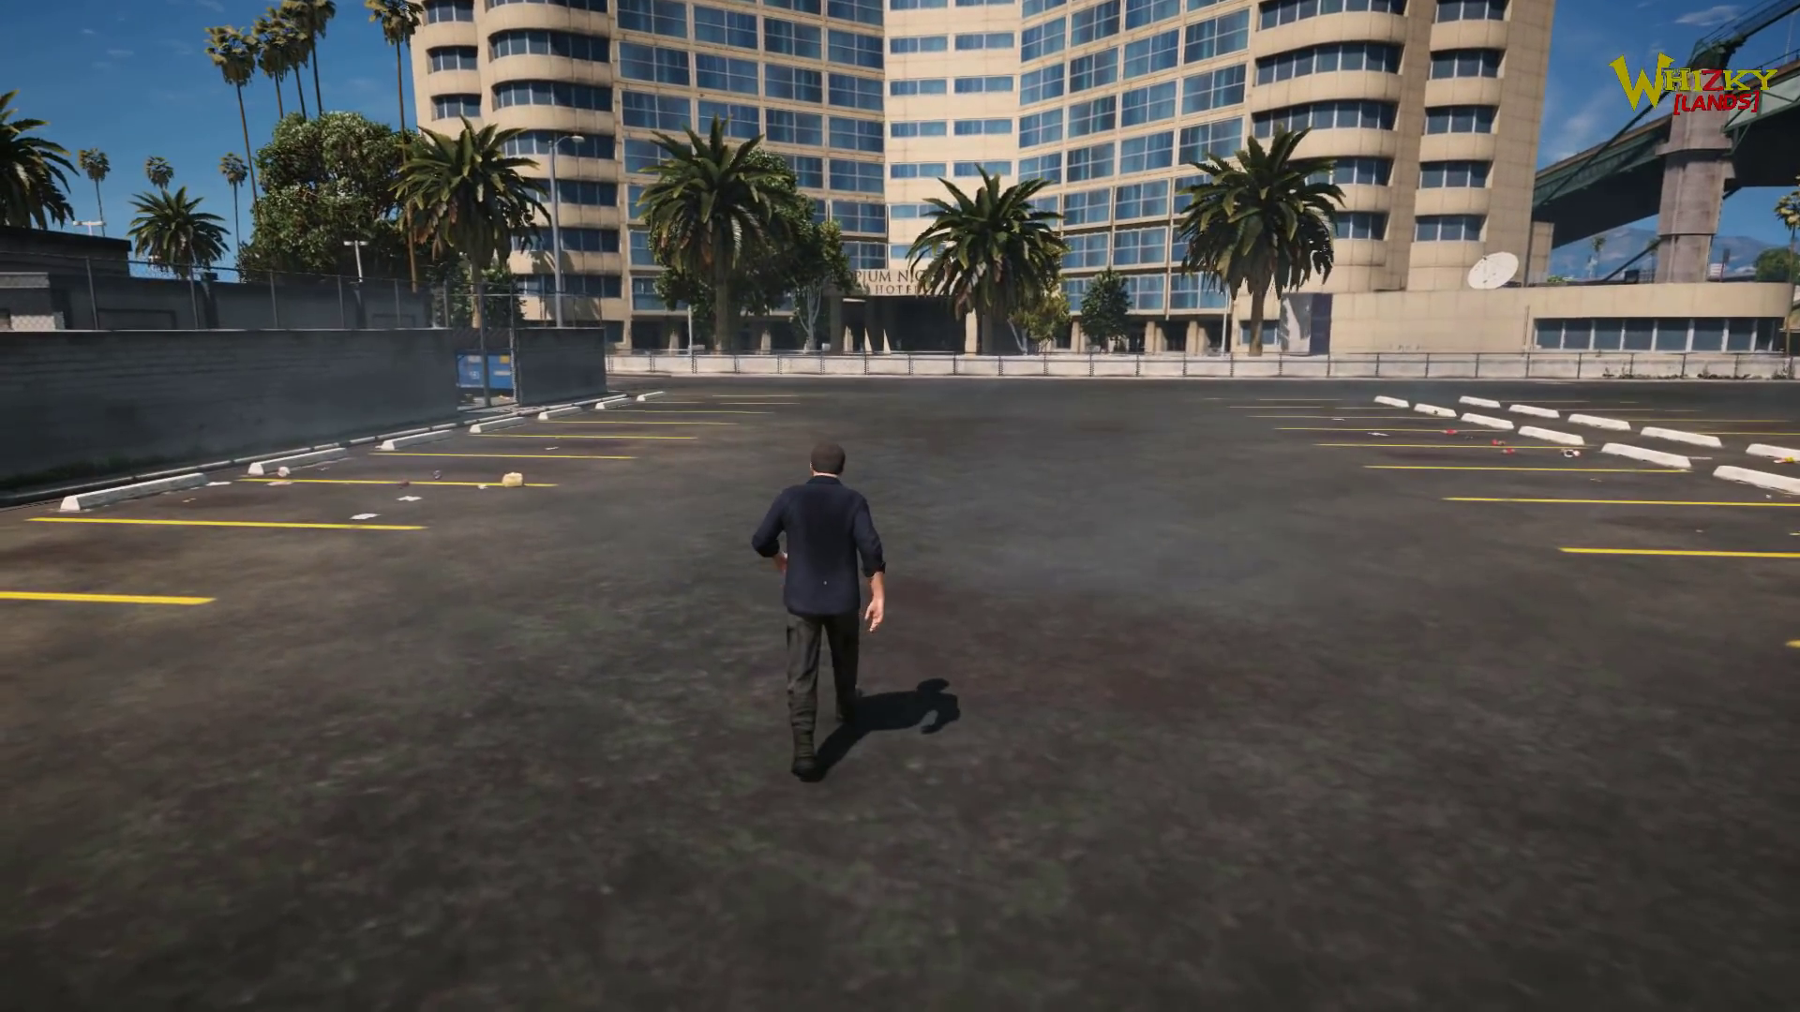
key(F7)
key(w)
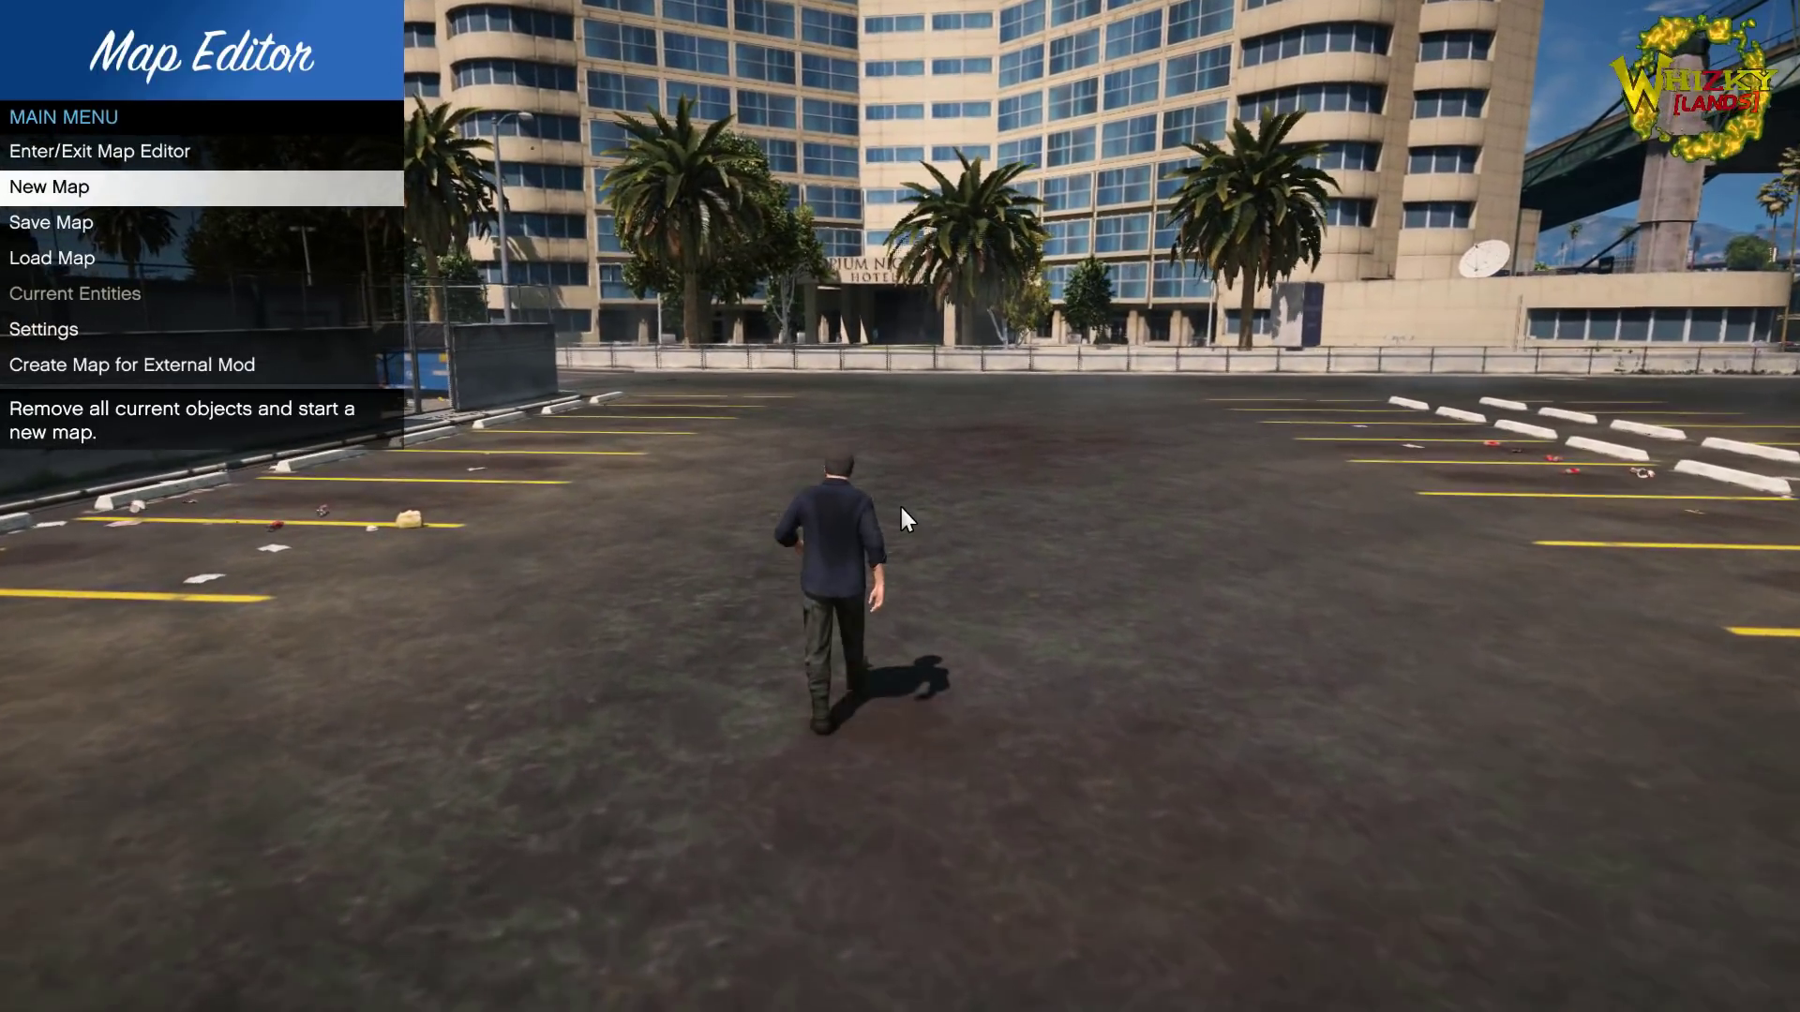
Step: Choose to load a map in XML format and enter whizkydrag as its file name
key(Down)
key(Down)
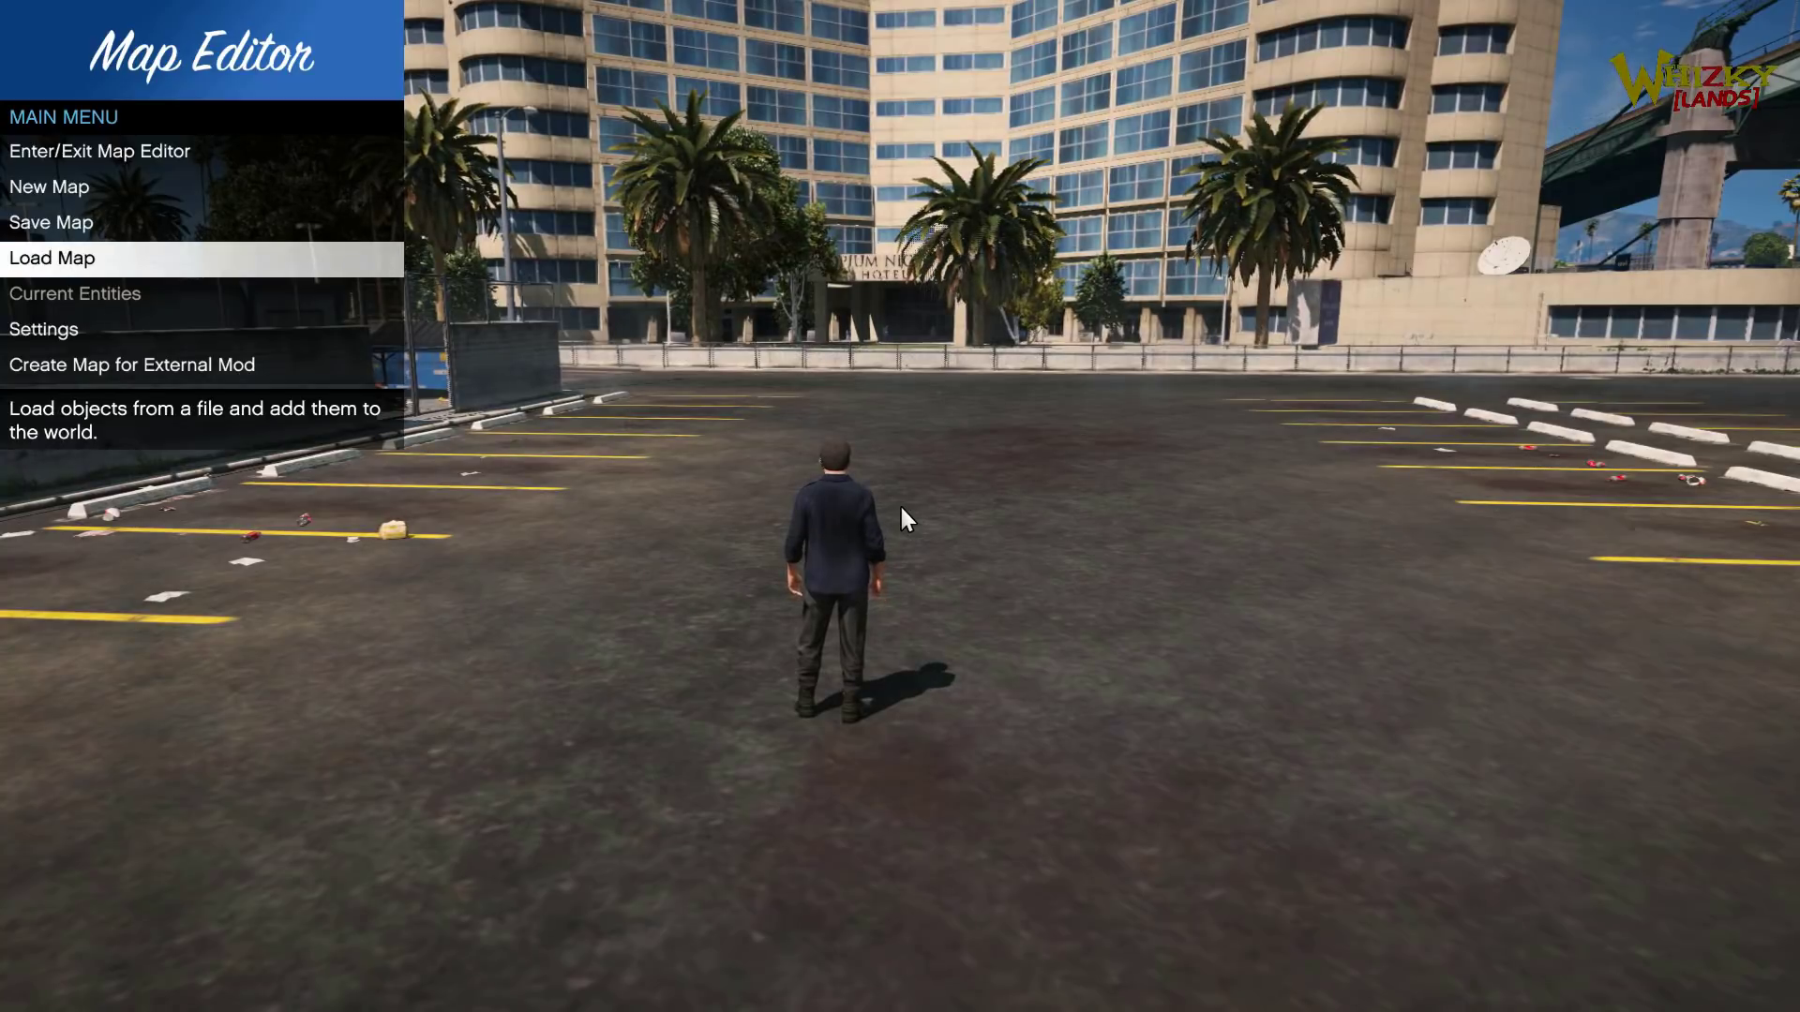
key(Return)
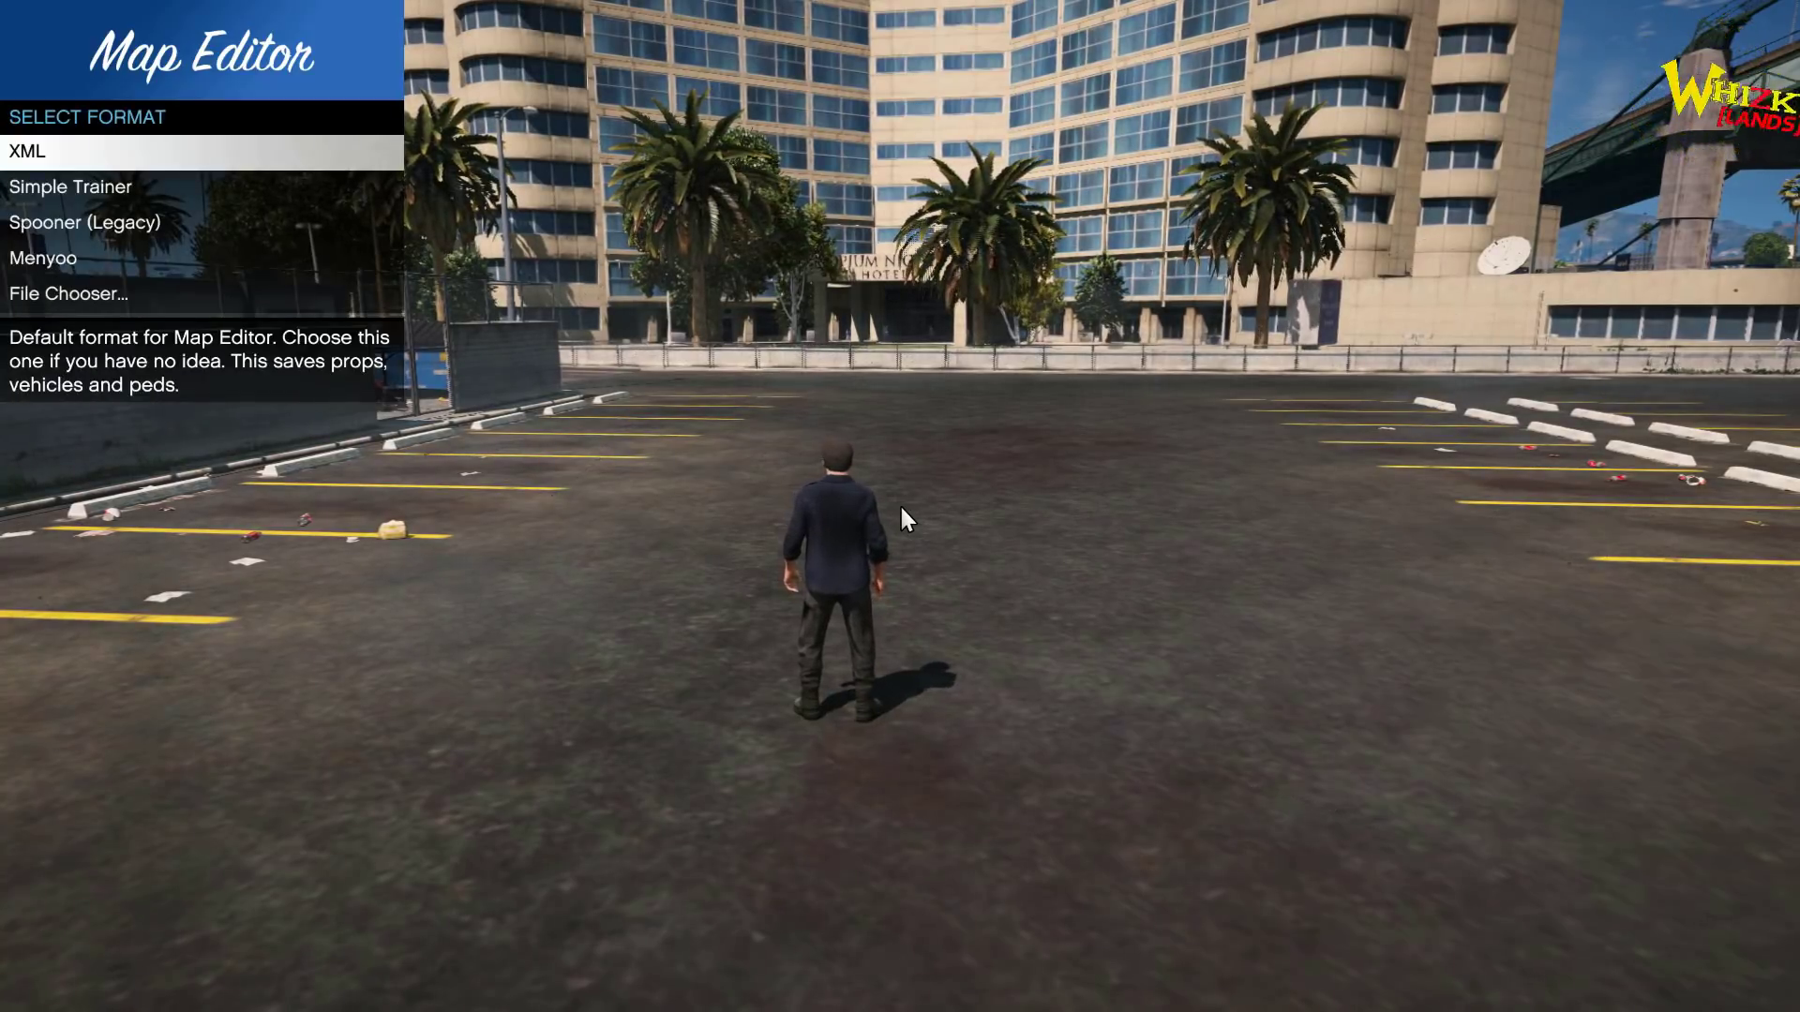
key(Return)
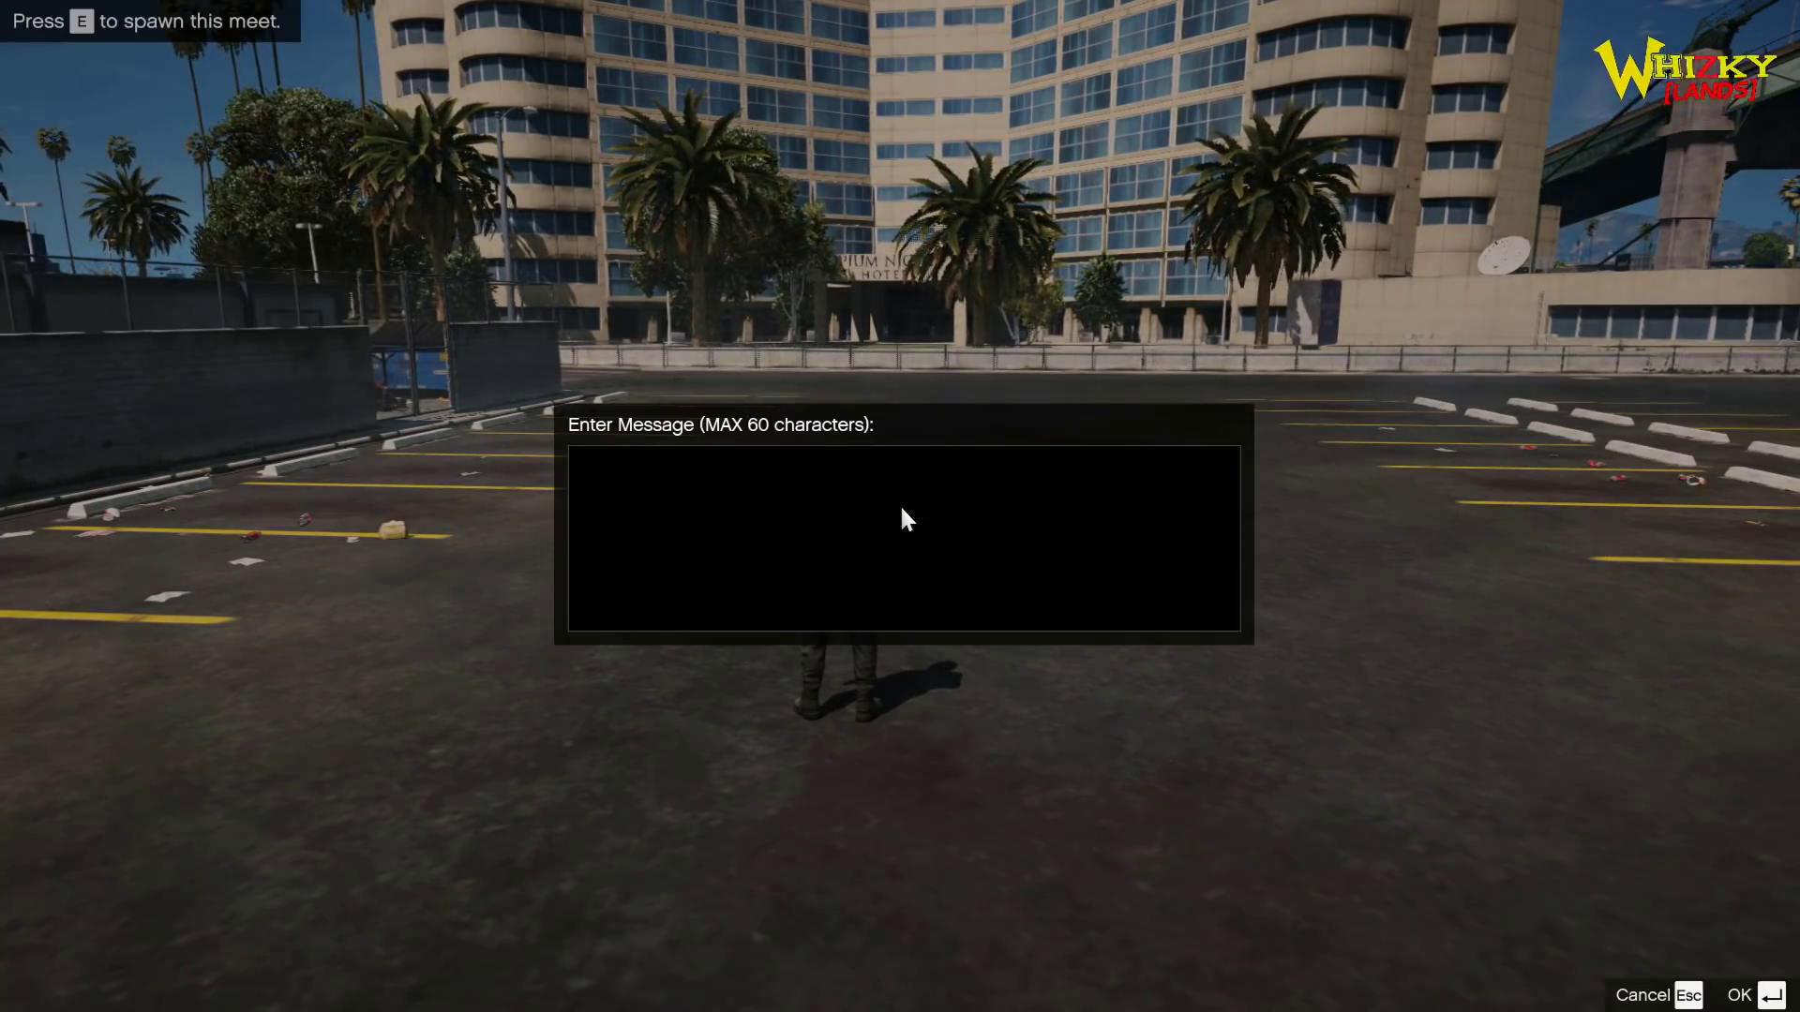
text(whiz)
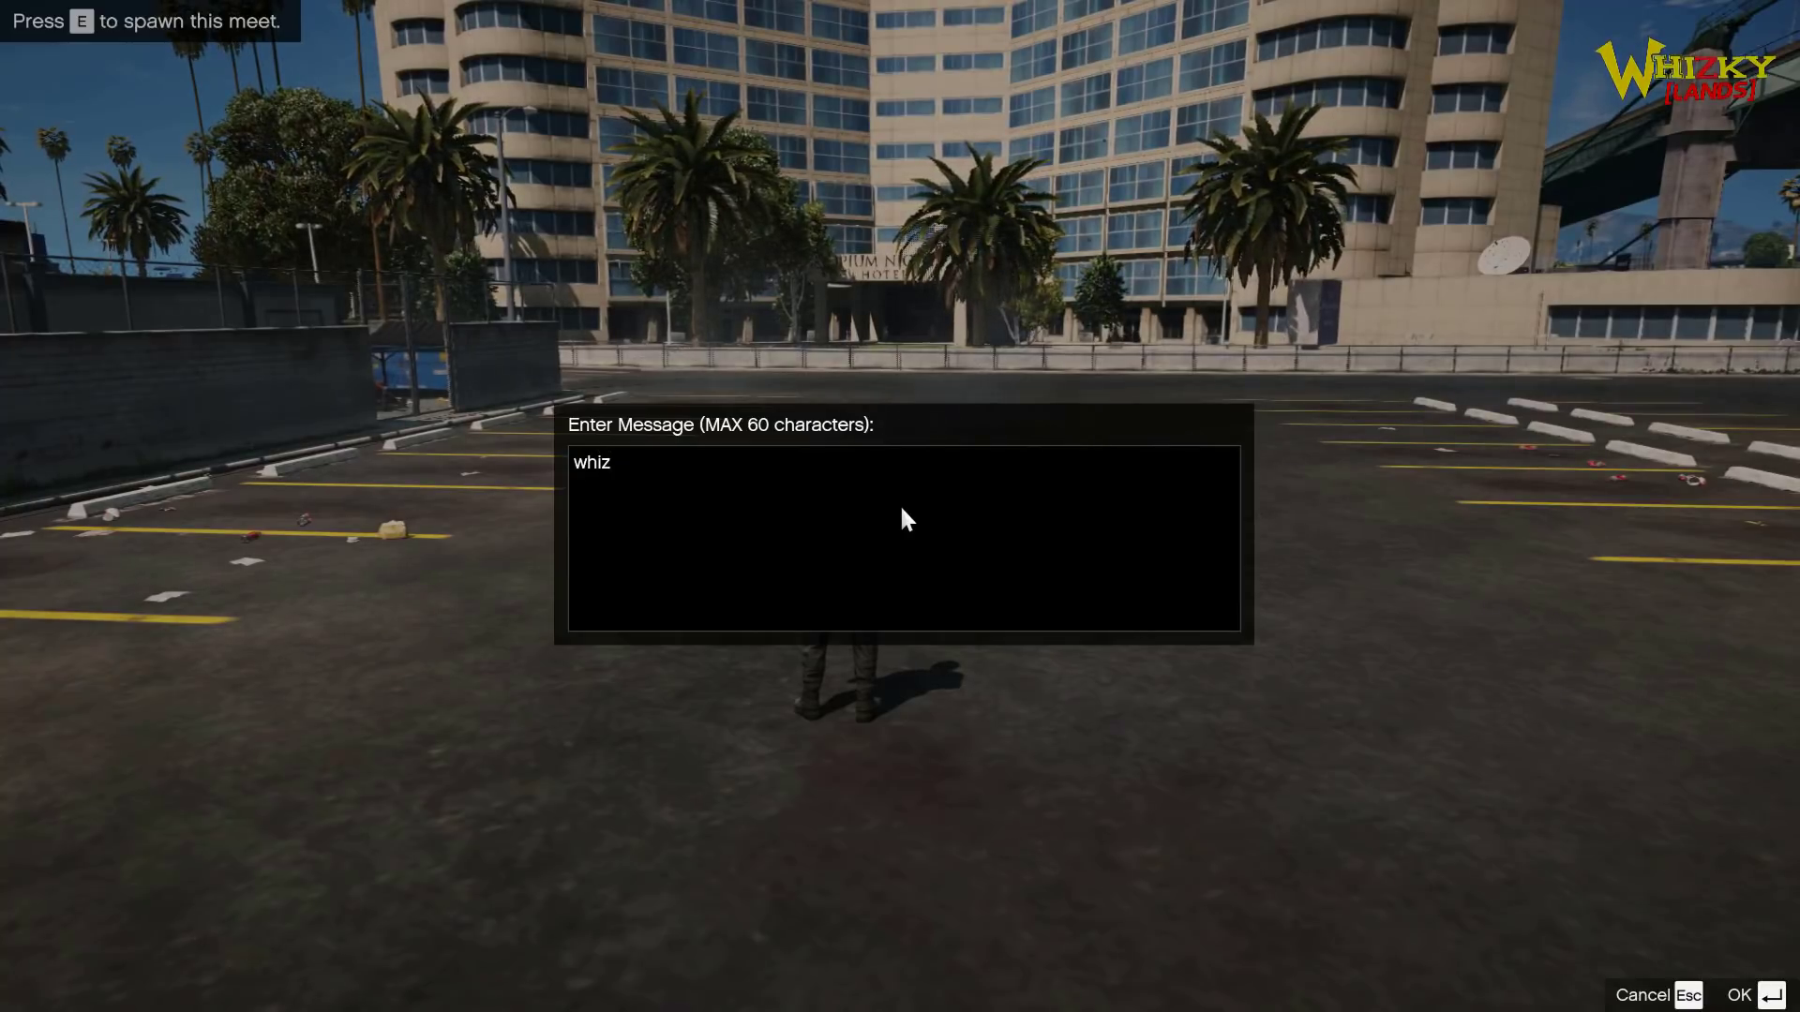
text(kydrag)
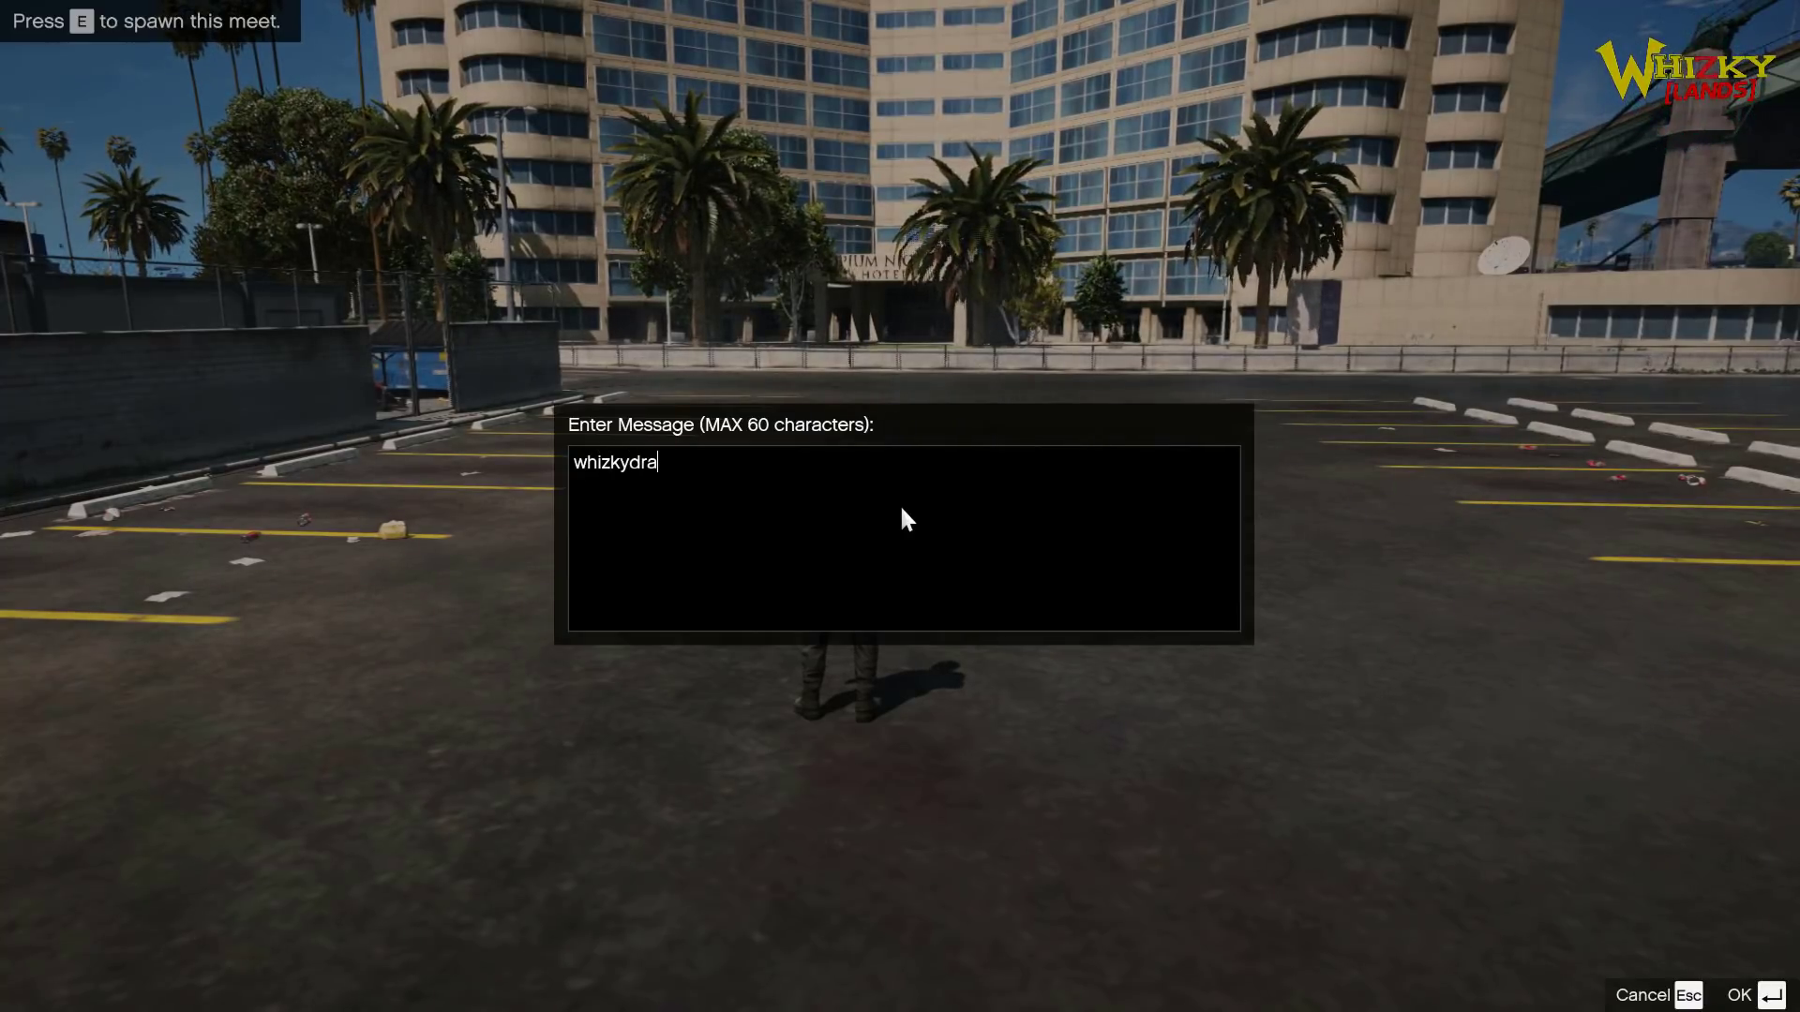